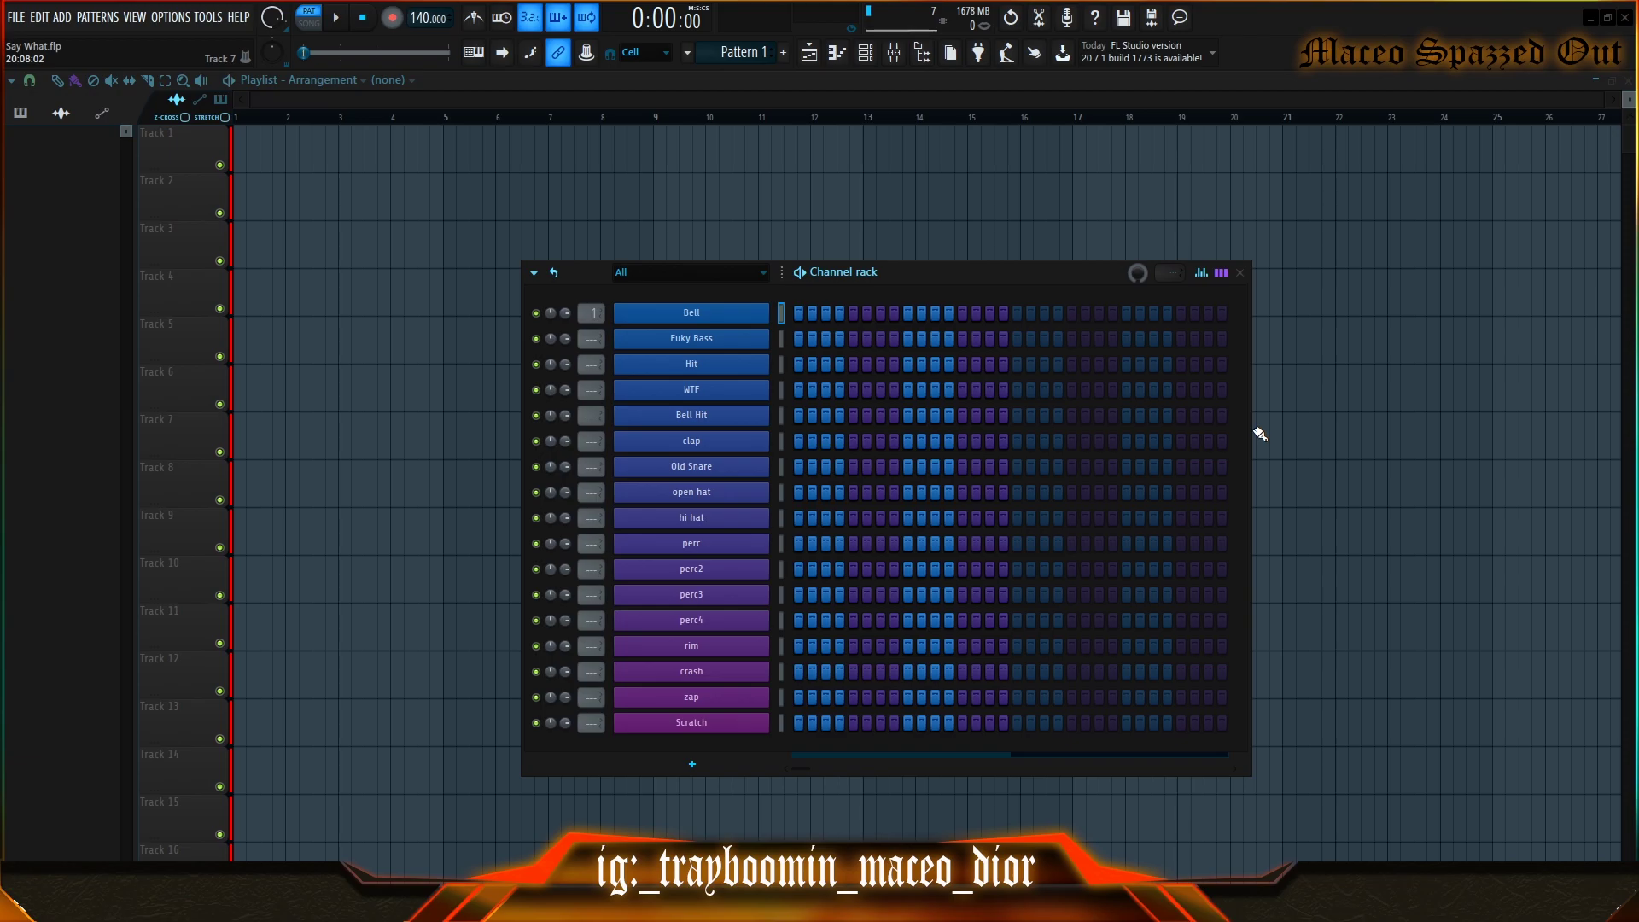
# - Preview the Hit and WTF sounds and open the WTF channel's options menu
pyautogui.click(783, 368)
pyautogui.click(782, 388)
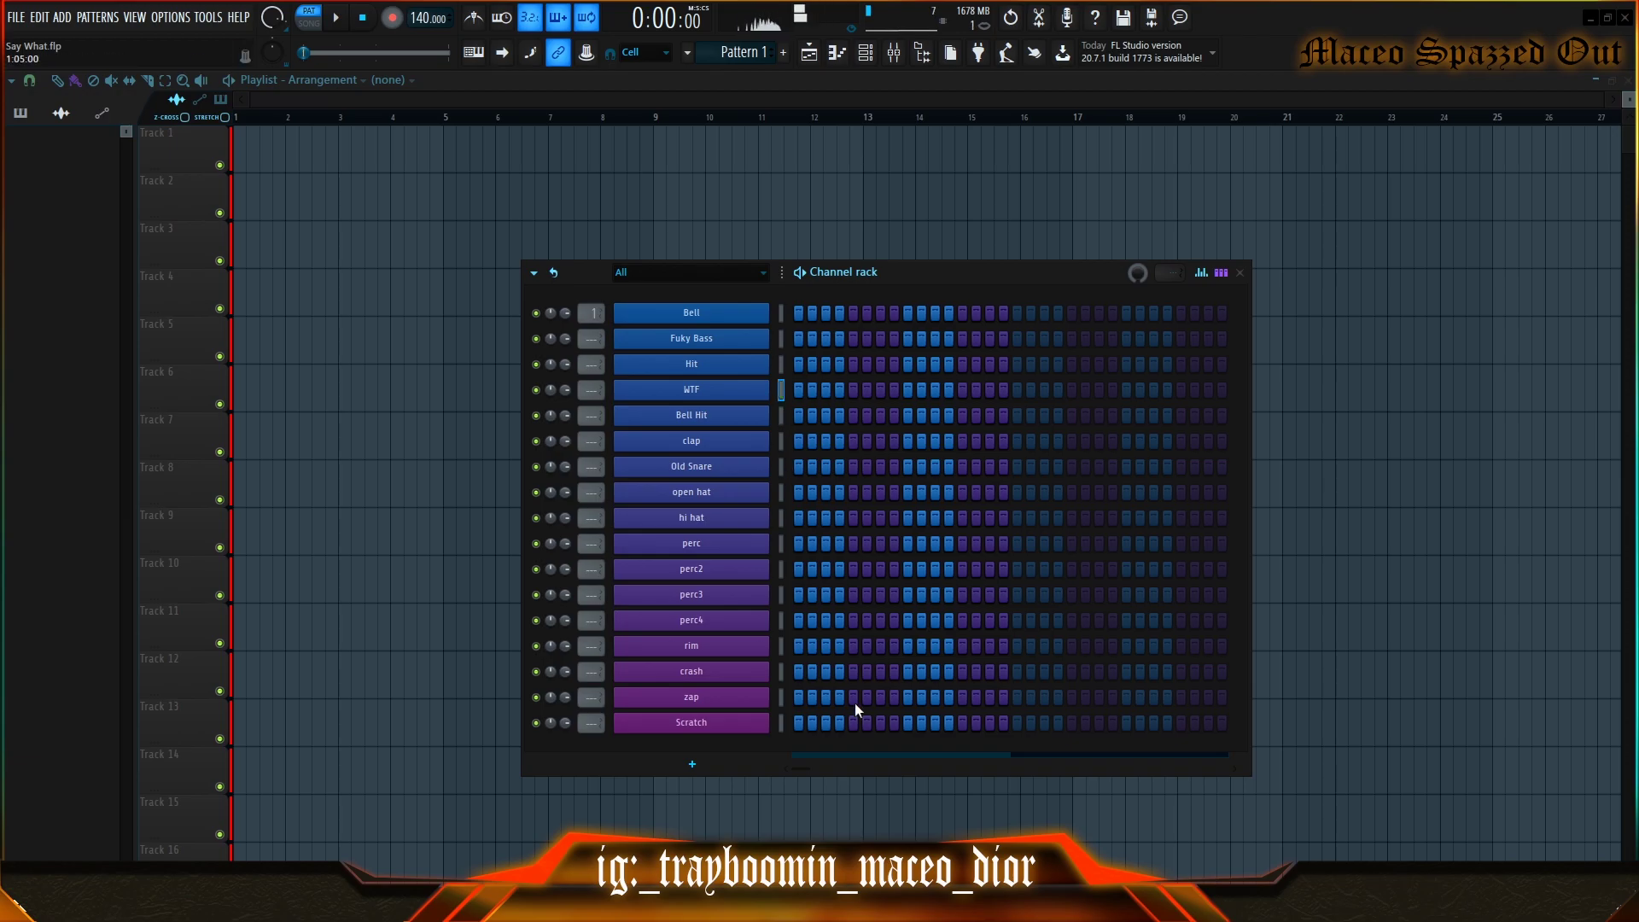
pyautogui.rightClick(766, 392)
# - Open the WTF piano roll and place an opening A5 followed by three B5 notes
pyautogui.click(820, 390)
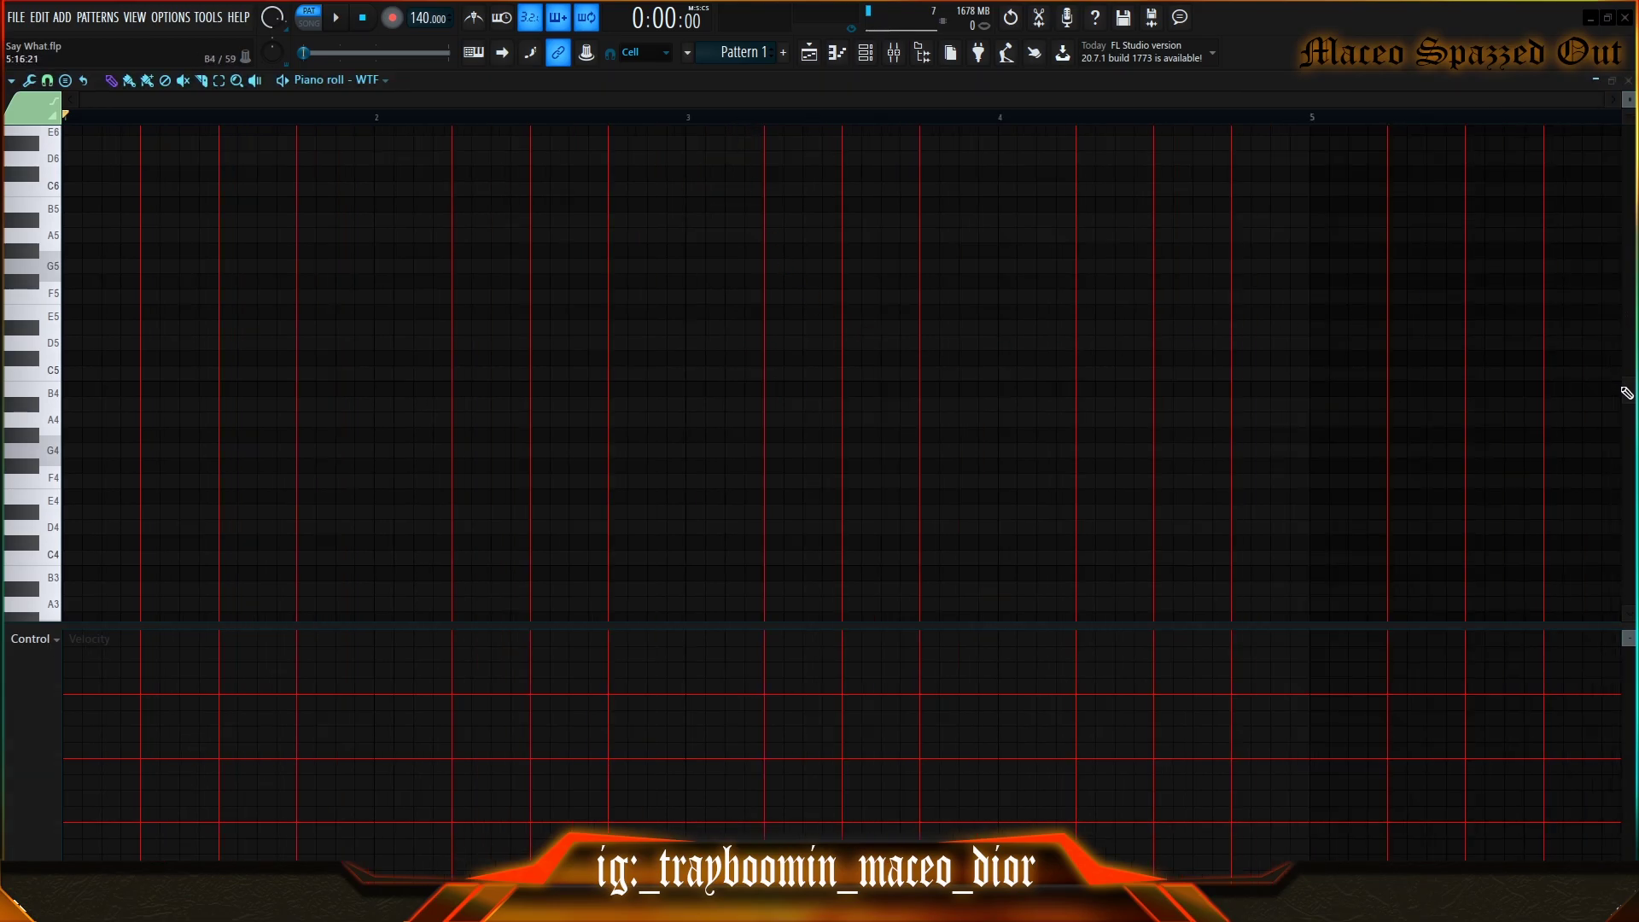
pyautogui.scroll(1, 1624, 392)
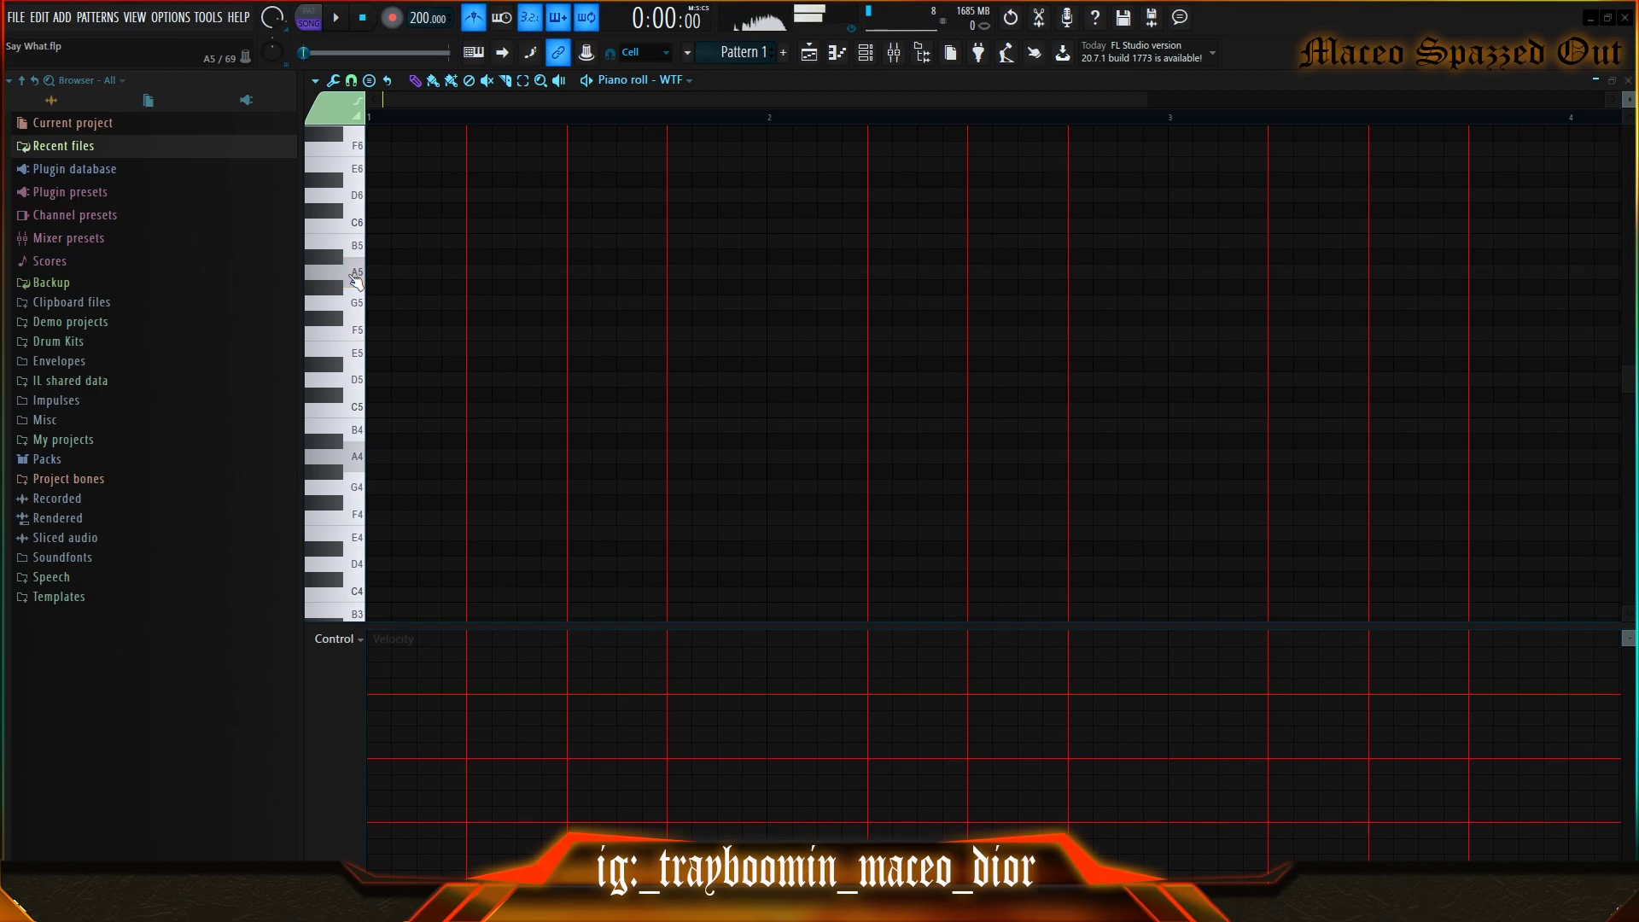
pyautogui.click(384, 256)
pyautogui.moveTo(390, 260); pyautogui.dragTo(390, 272)
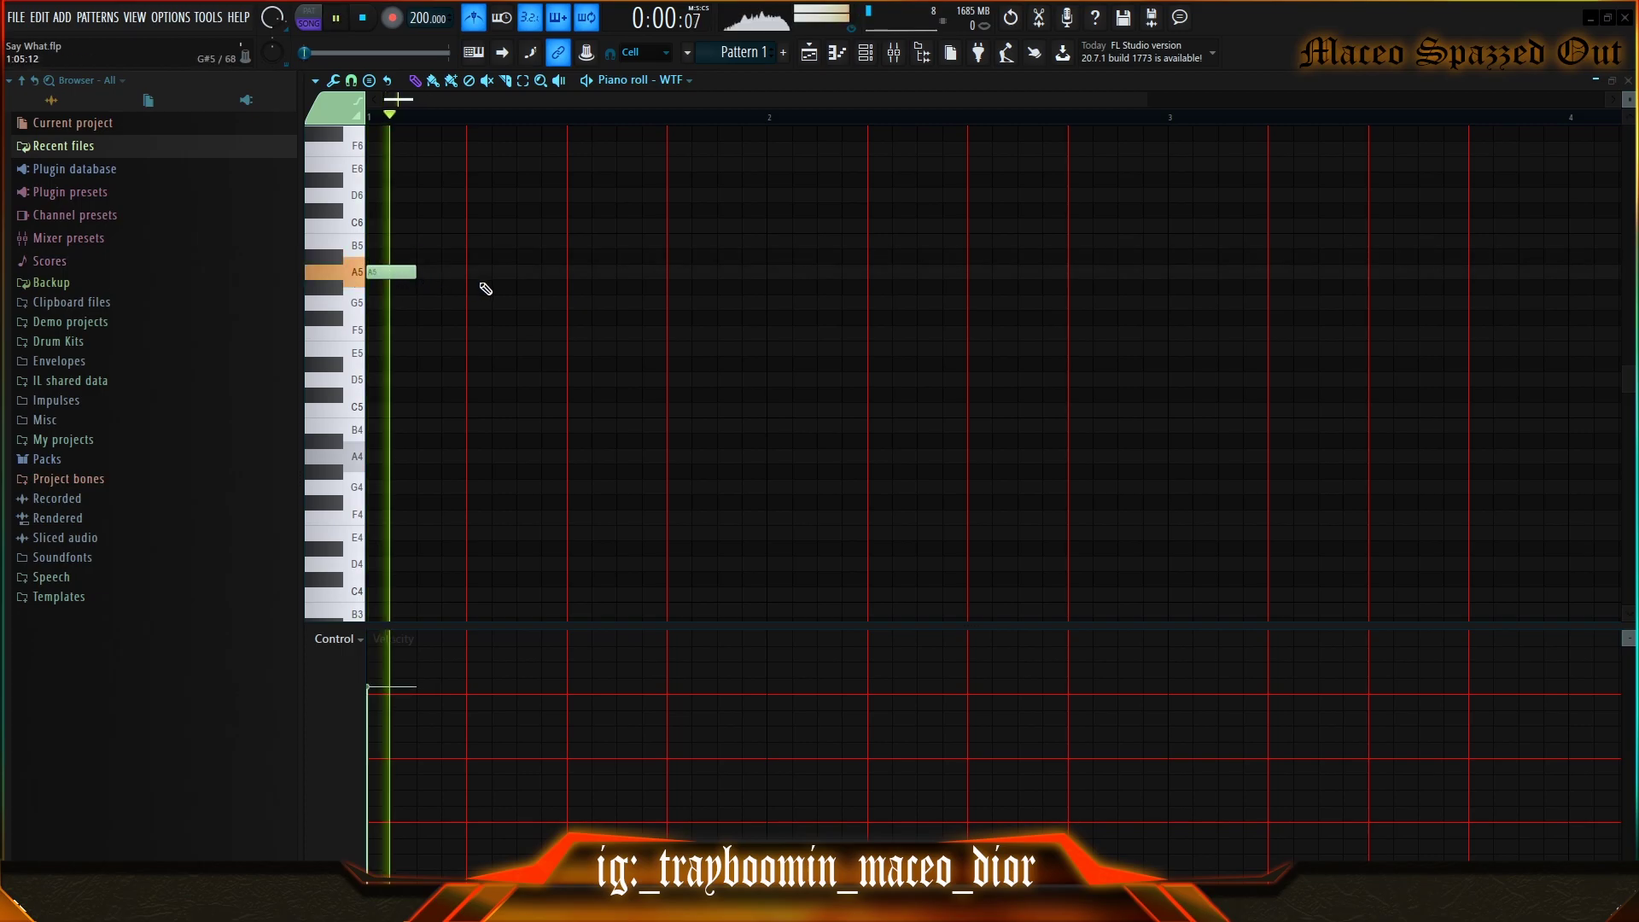
pyautogui.click(477, 244)
pyautogui.click(550, 243)
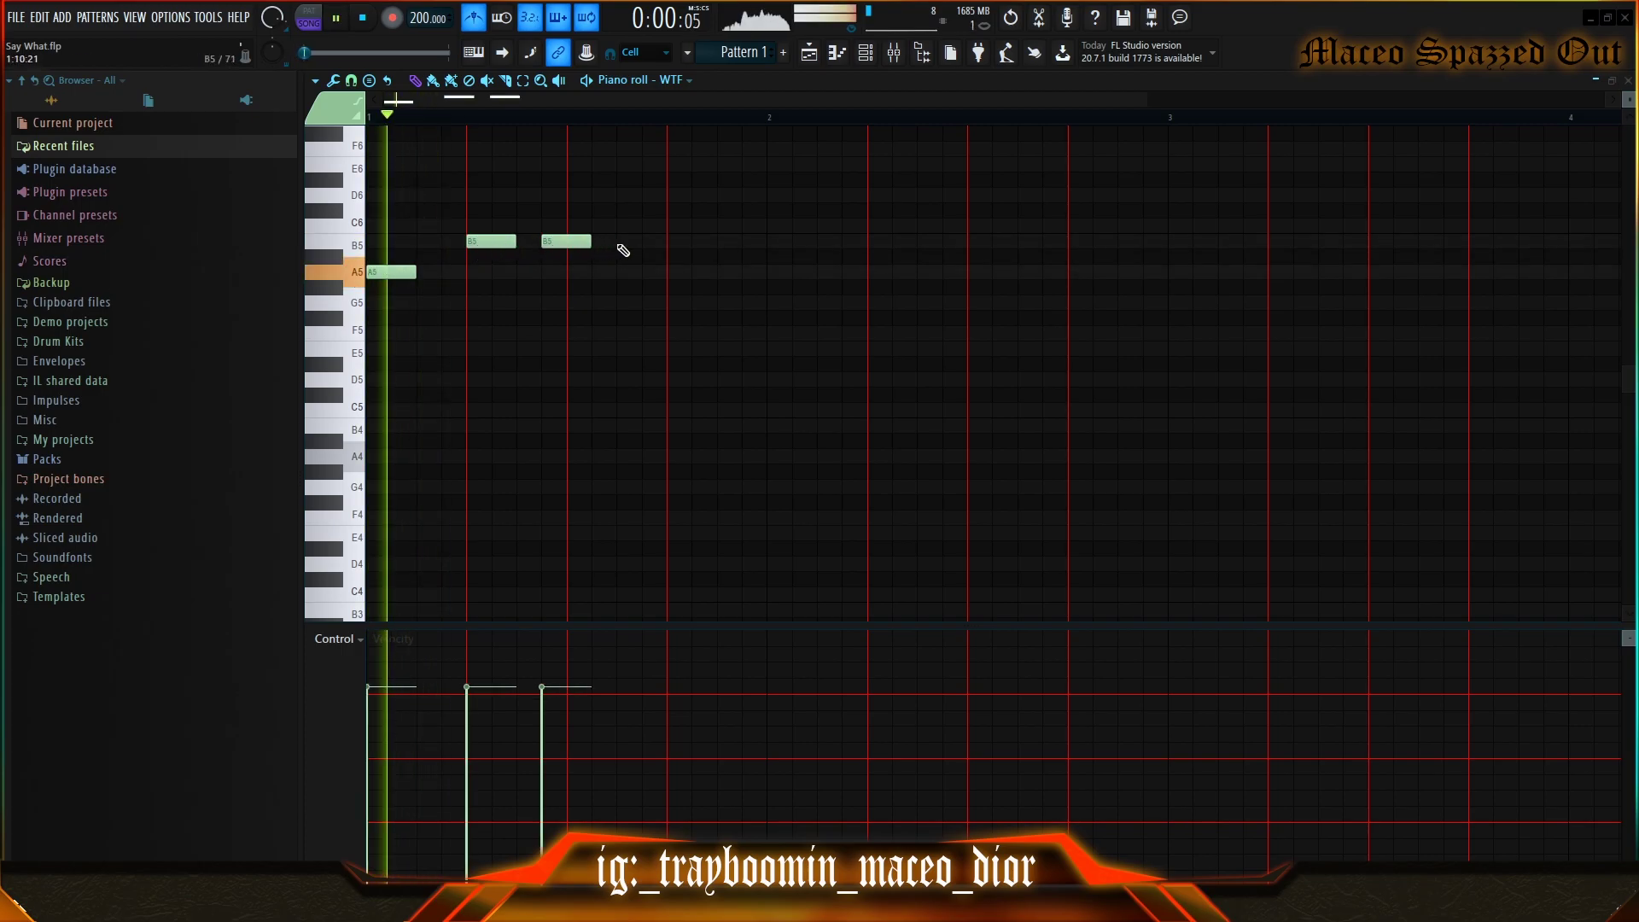
pyautogui.click(627, 243)
pyautogui.moveTo(691, 225)
pyautogui.keyDown('ctrl'); pyautogui.mouseDown()
pyautogui.moveTo(471, 251)
pyautogui.moveTo(730, 240)
pyautogui.mouseUp(); pyautogui.keyUp('ctrl')
pyautogui.click(773, 232)
# - Add three C6 notes, three more B5 notes and a closing A5
pyautogui.click(774, 228)
pyautogui.click(846, 228)
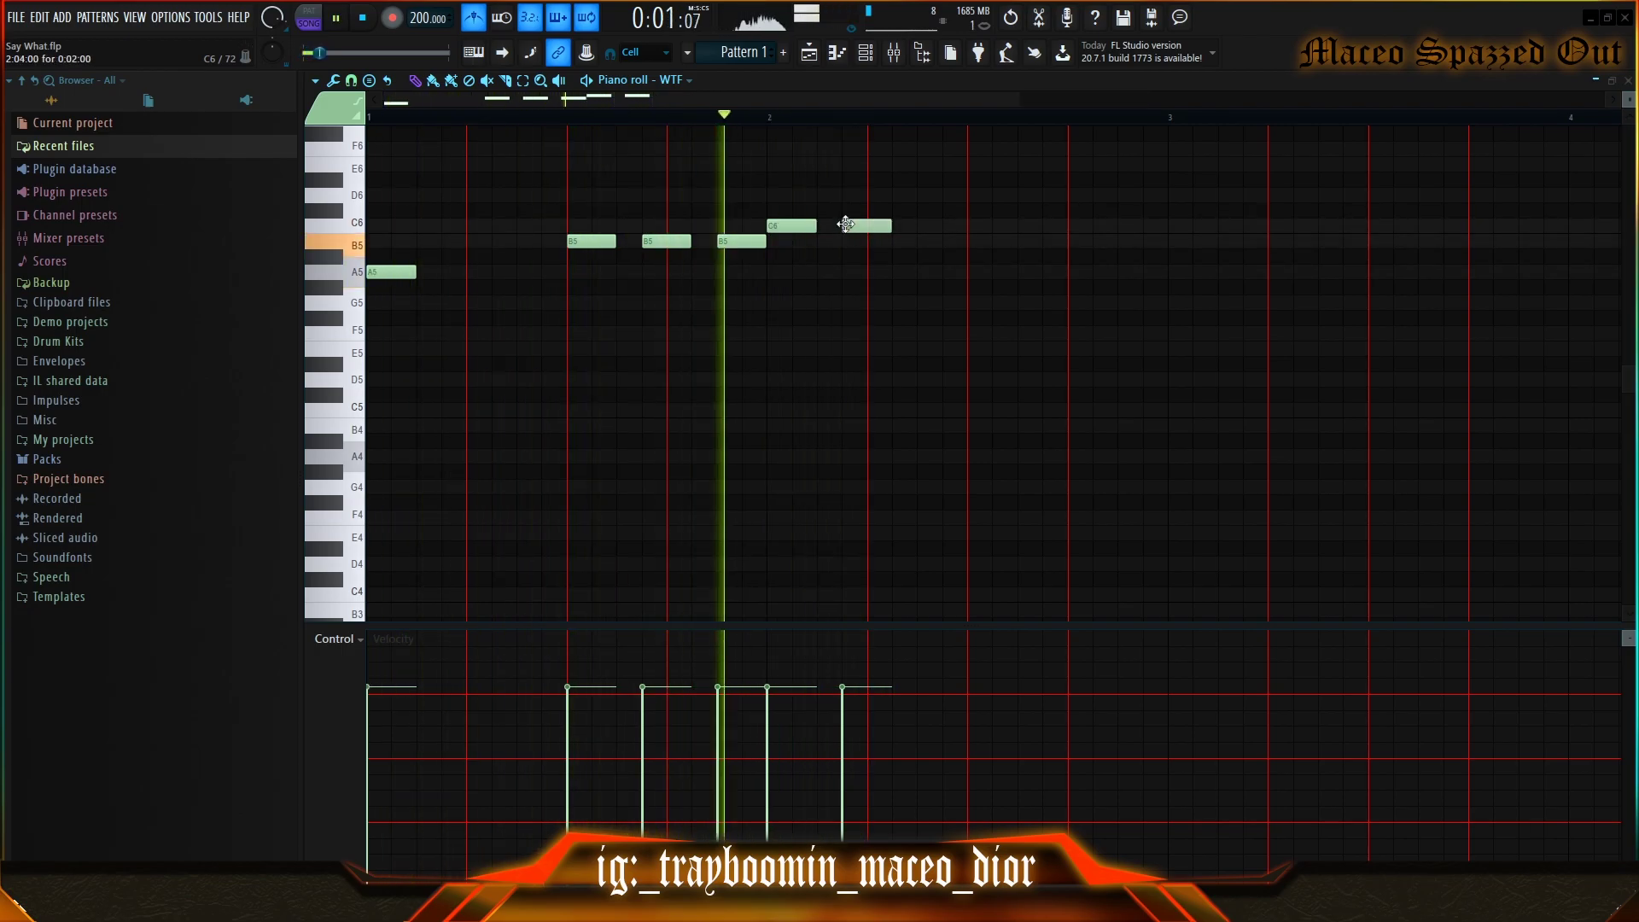
pyautogui.click(919, 228)
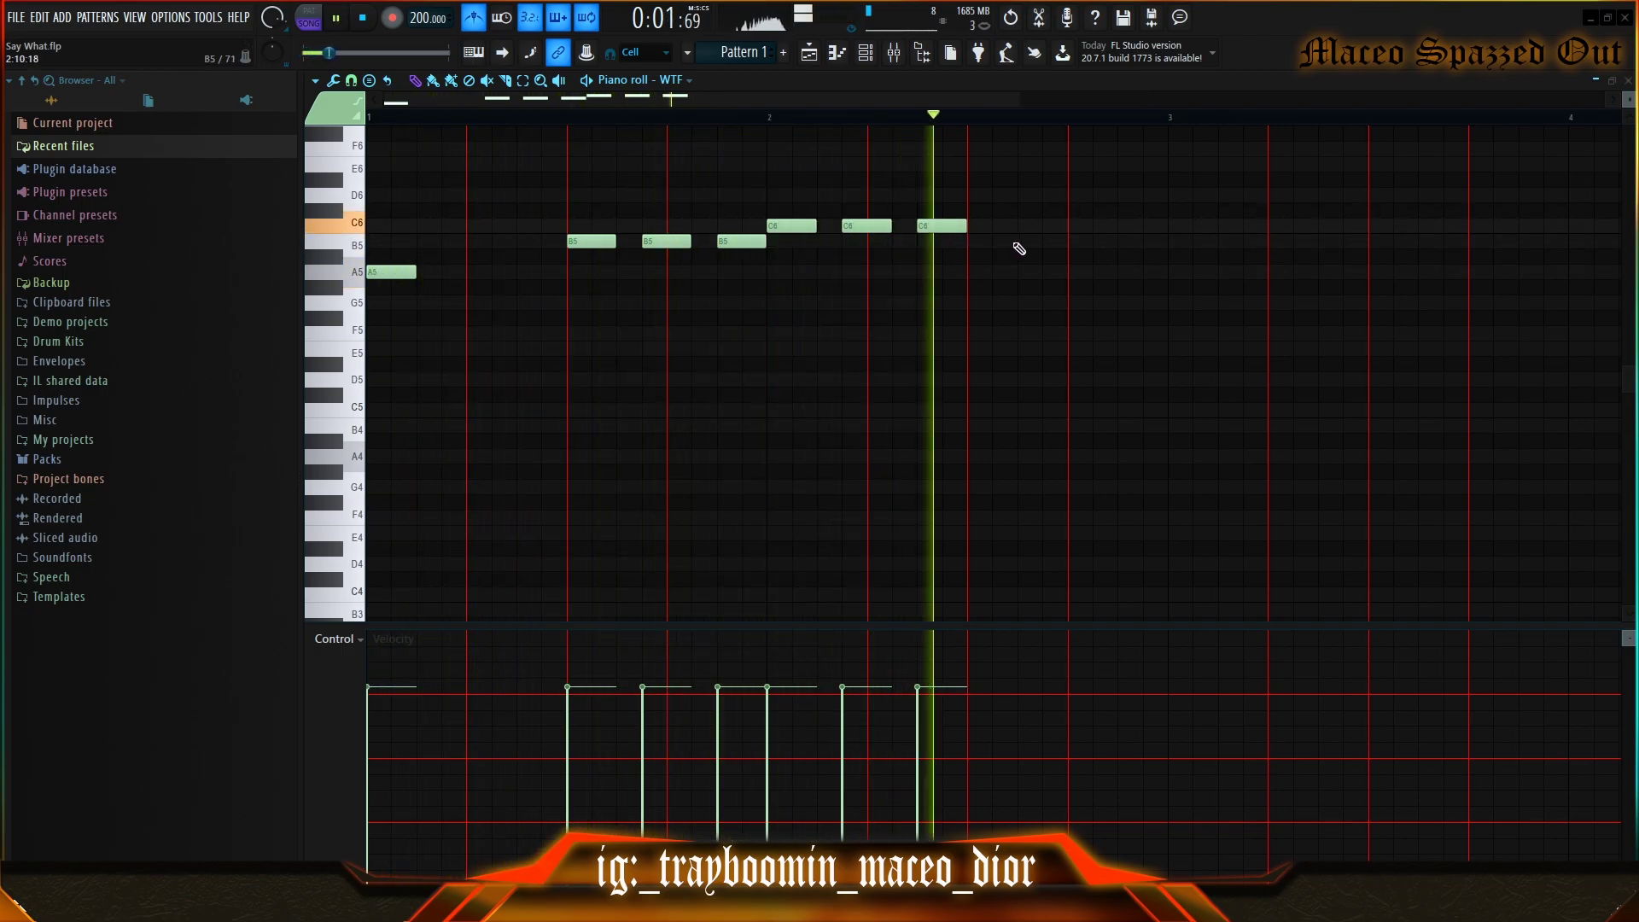
pyautogui.click(974, 243)
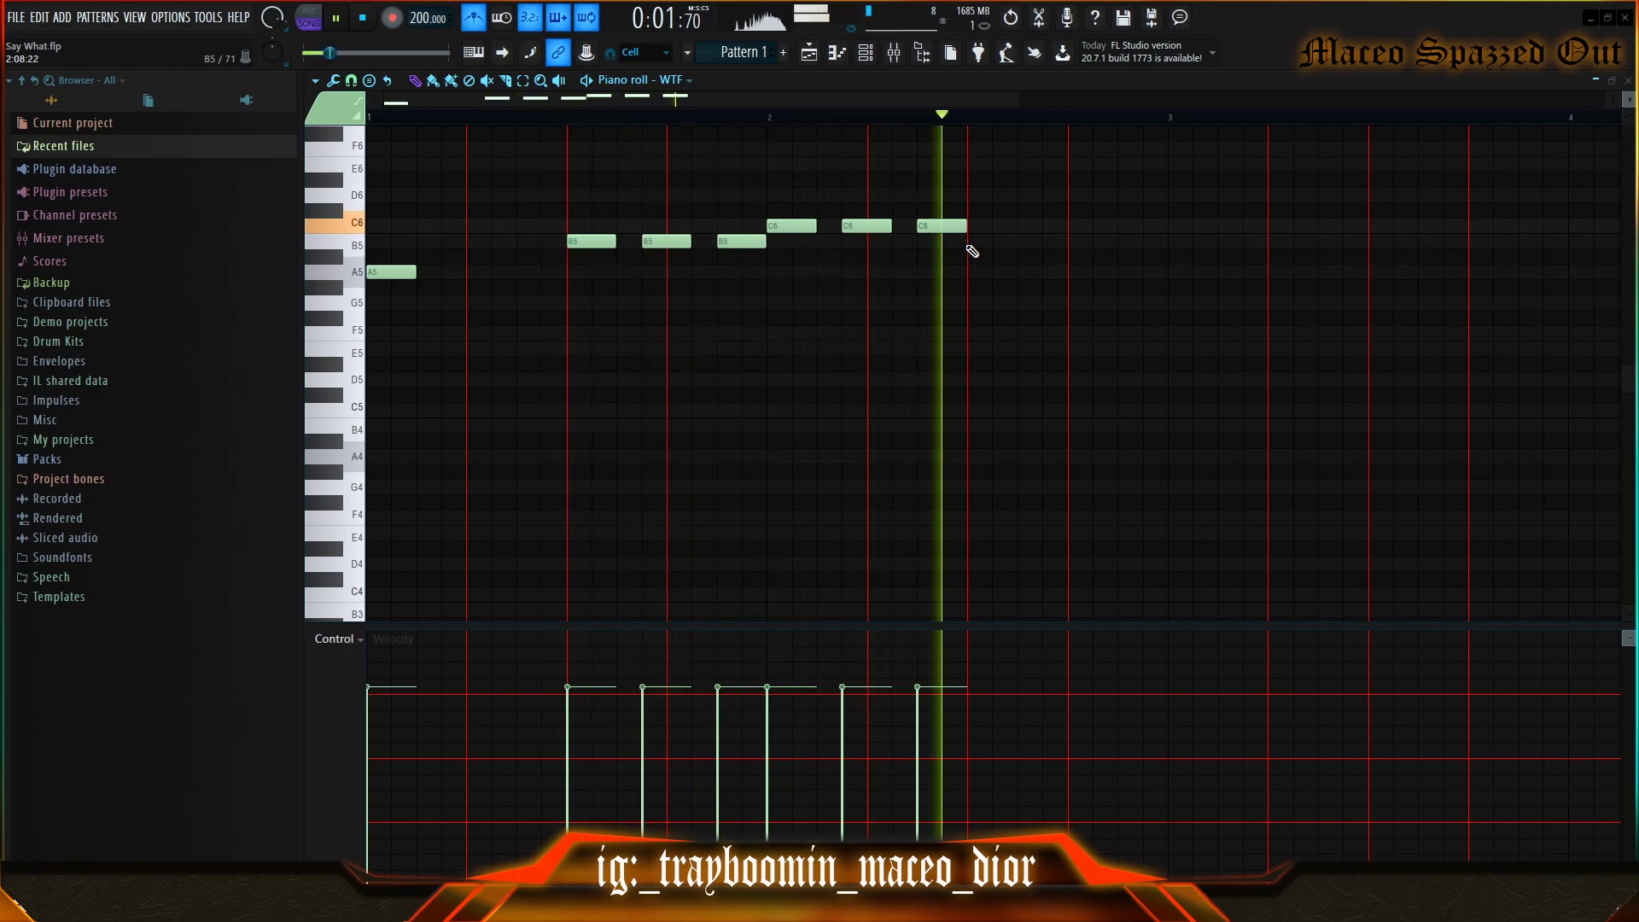
pyautogui.click(1048, 244)
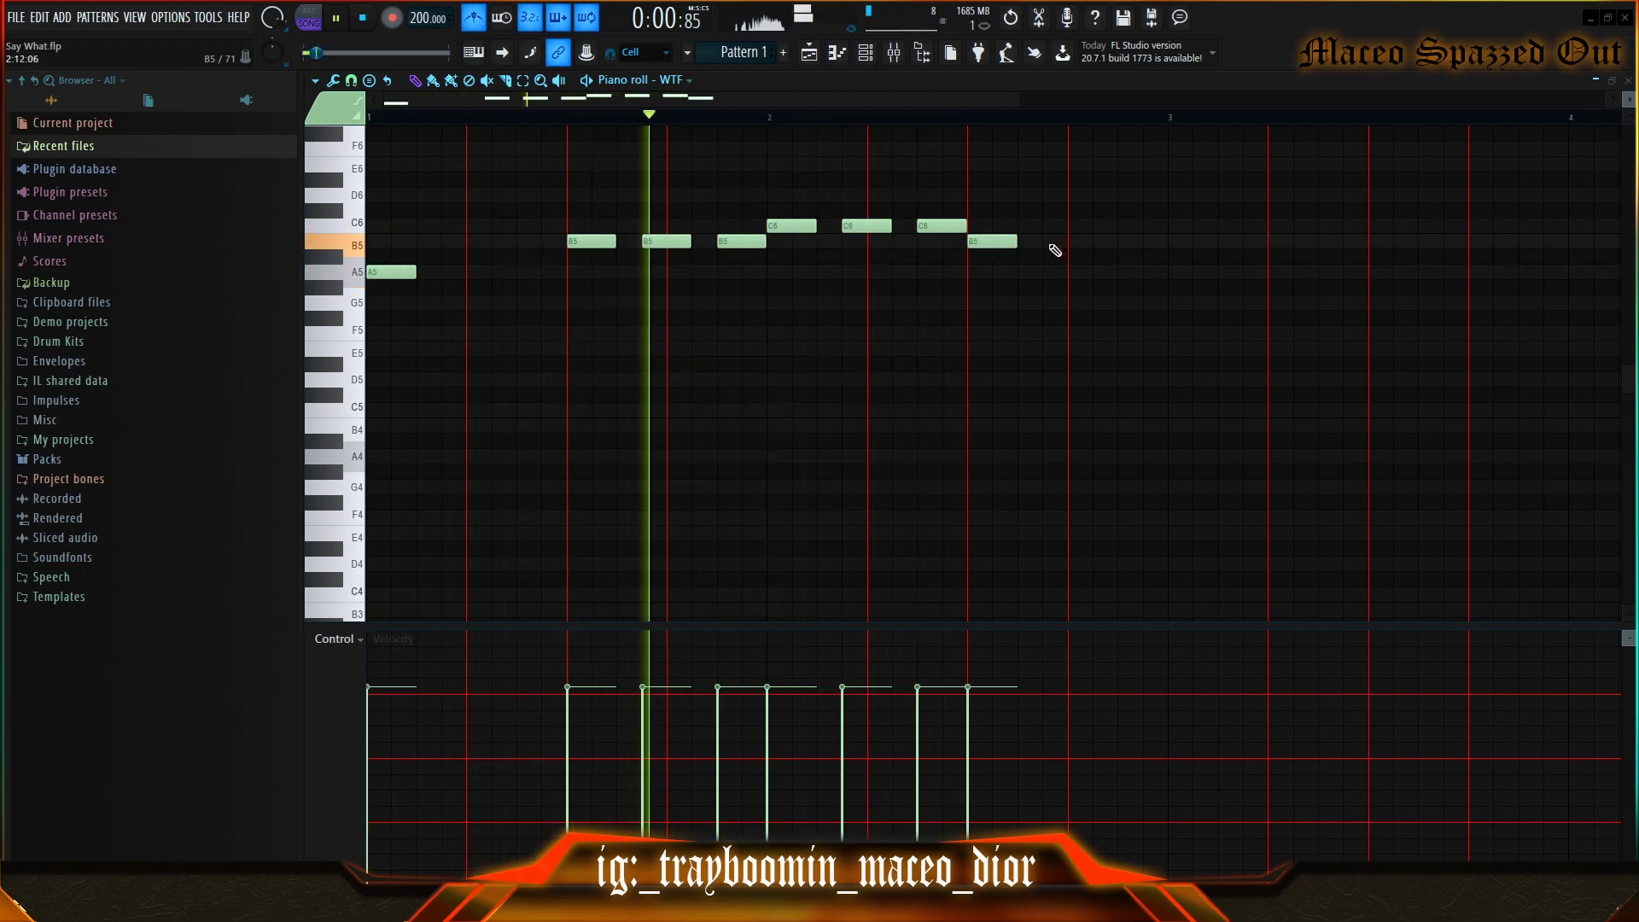
pyautogui.click(1124, 244)
pyautogui.press('space')
pyautogui.scroll(-3, 923, 107)
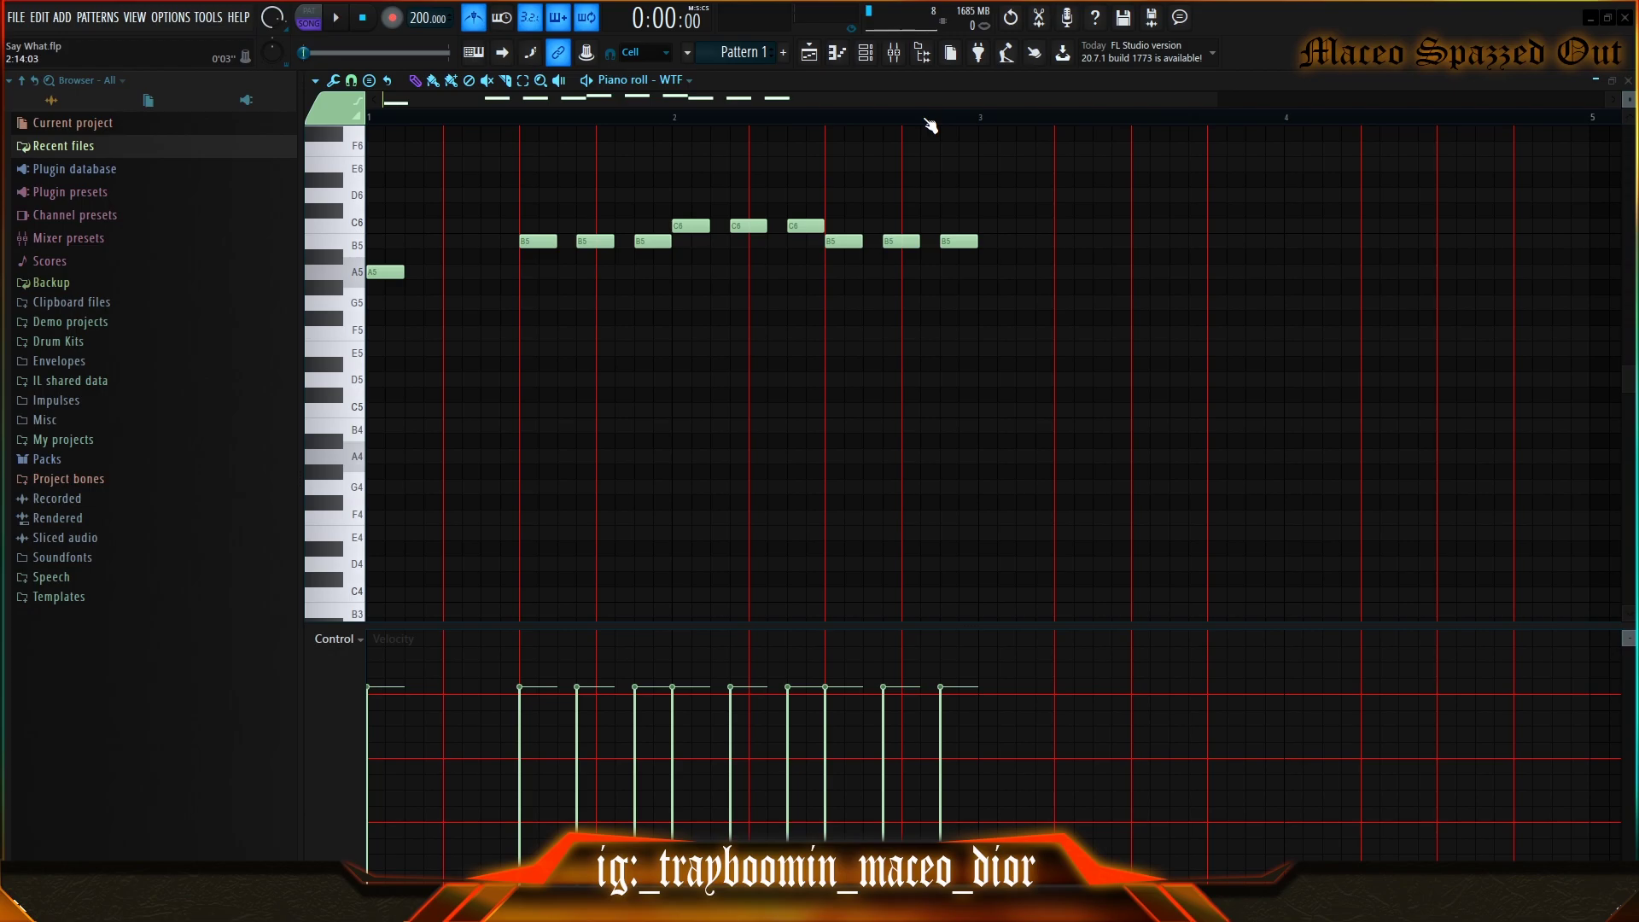
pyautogui.click(848, 275)
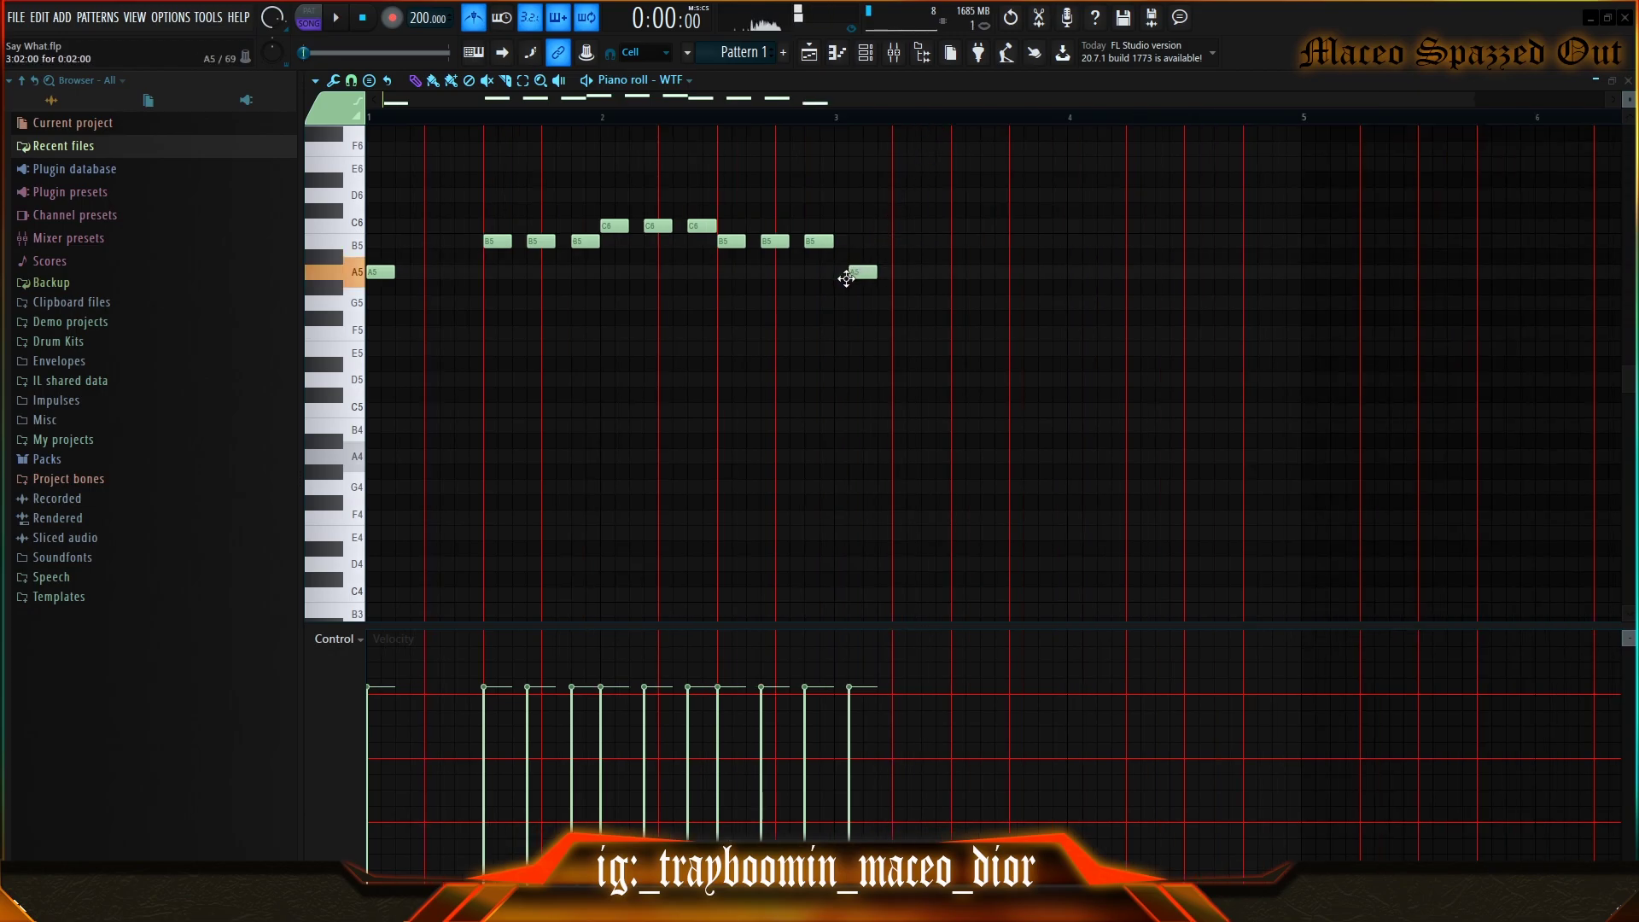
# - Duplicate the bell phrase to the right, repitch one note, and shorten every note
pyautogui.hotkey('ctrl', 'a')
pyautogui.hotkey('ctrl', 'b')
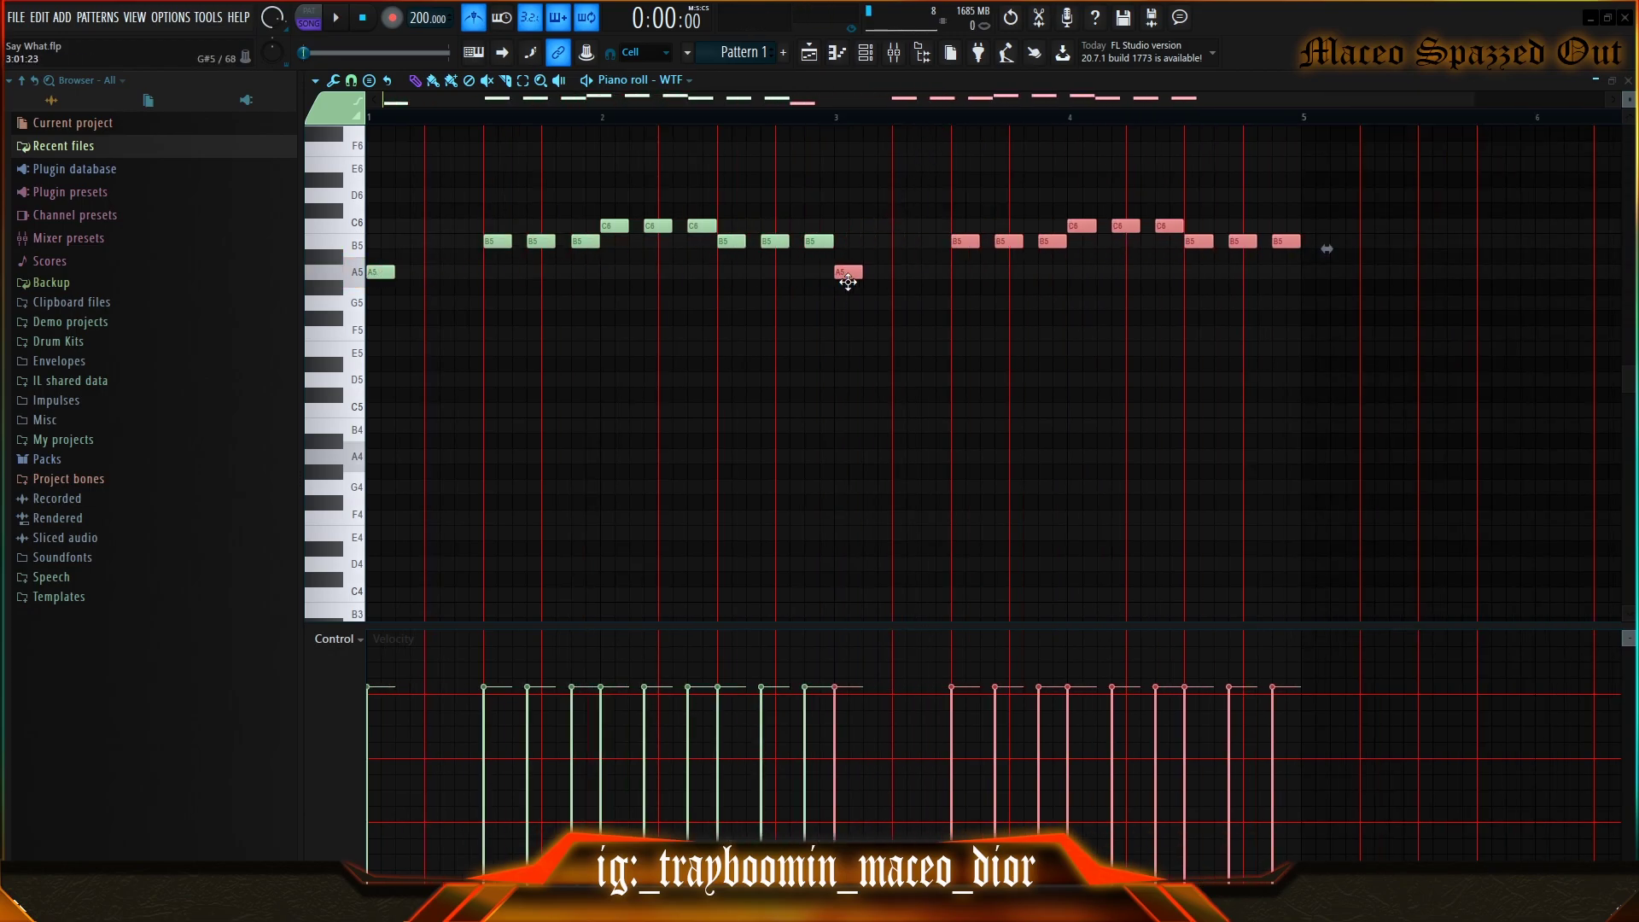
pyautogui.click(848, 384)
pyautogui.press('space')
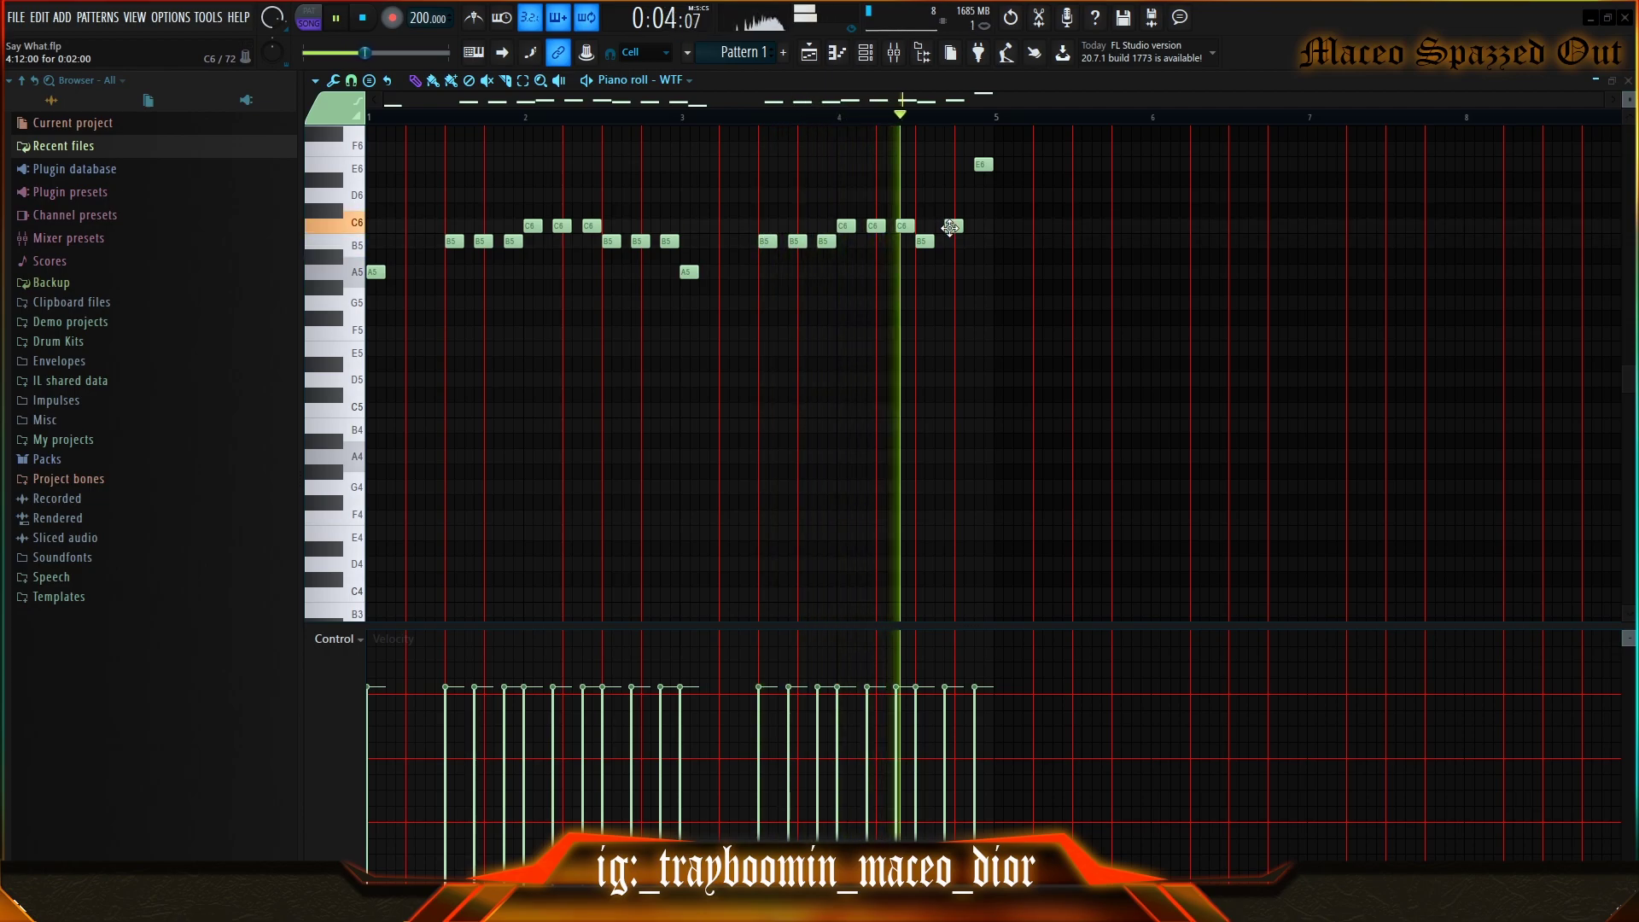
pyautogui.moveTo(952, 227); pyautogui.dragTo(952, 242)
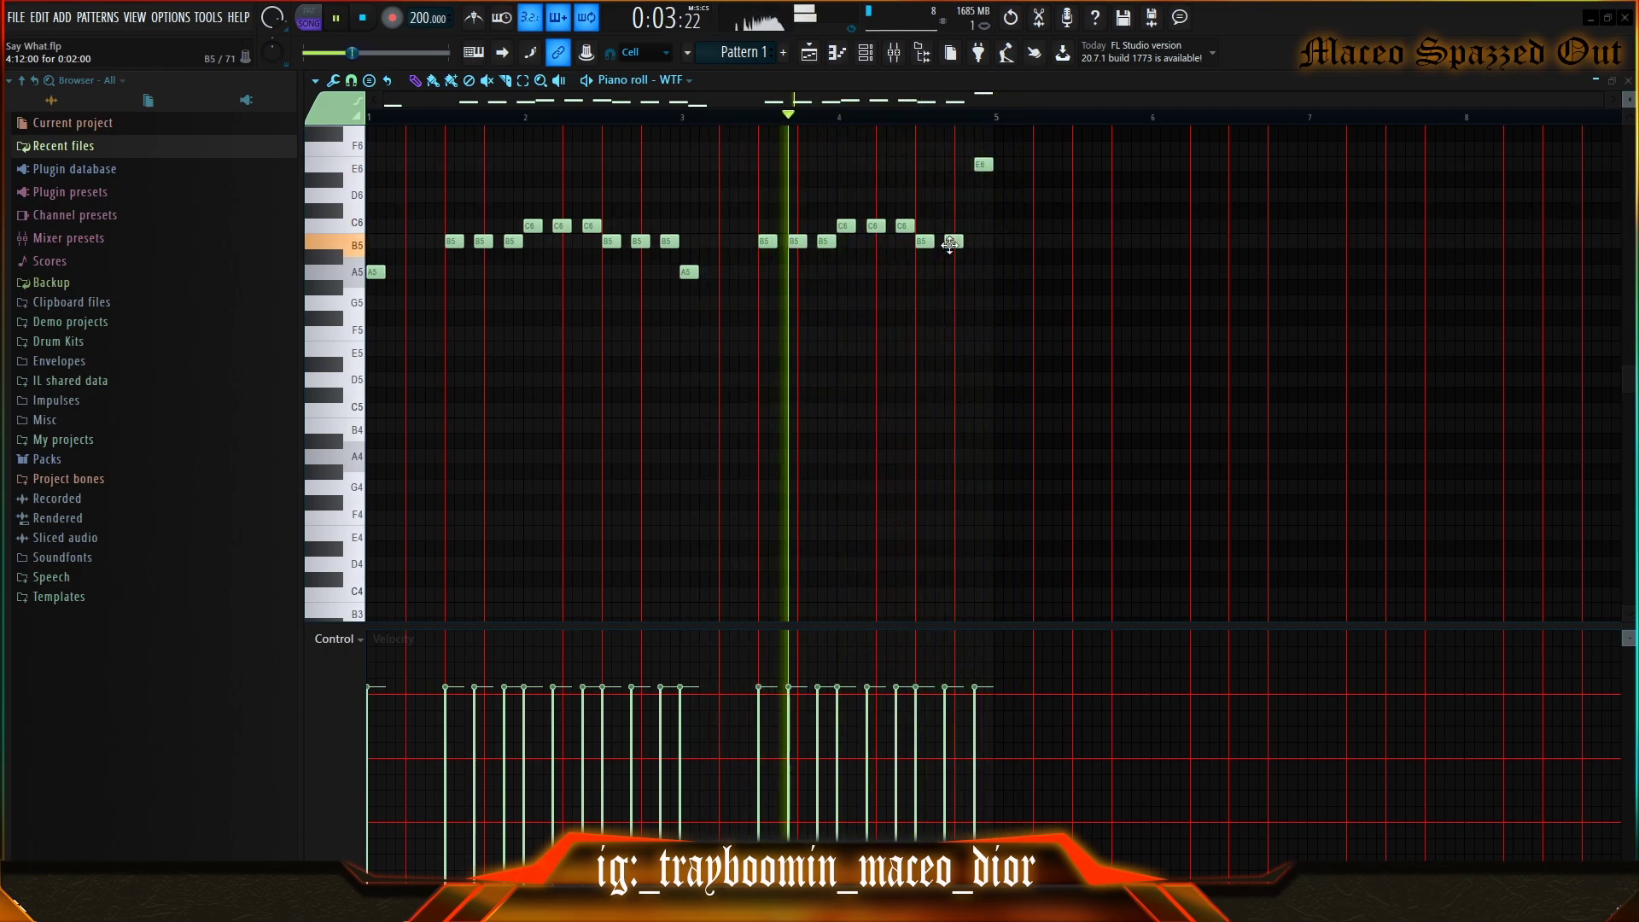
pyautogui.hotkey('shift', 'Left')
pyautogui.press('Left')
pyautogui.press('Left')
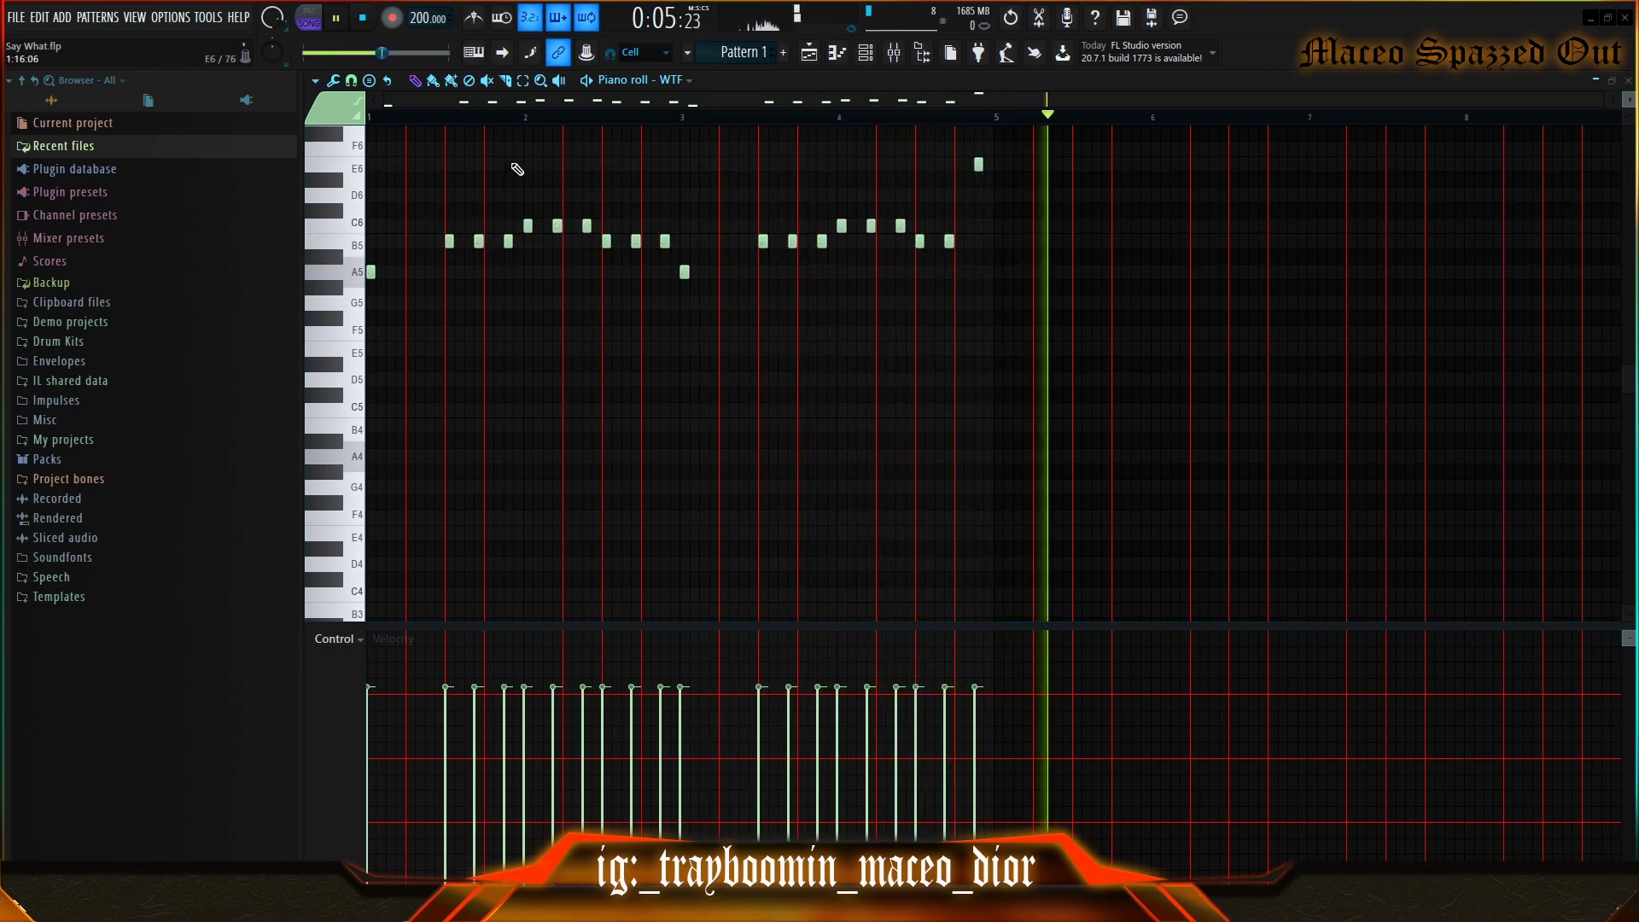
pyautogui.press('space')
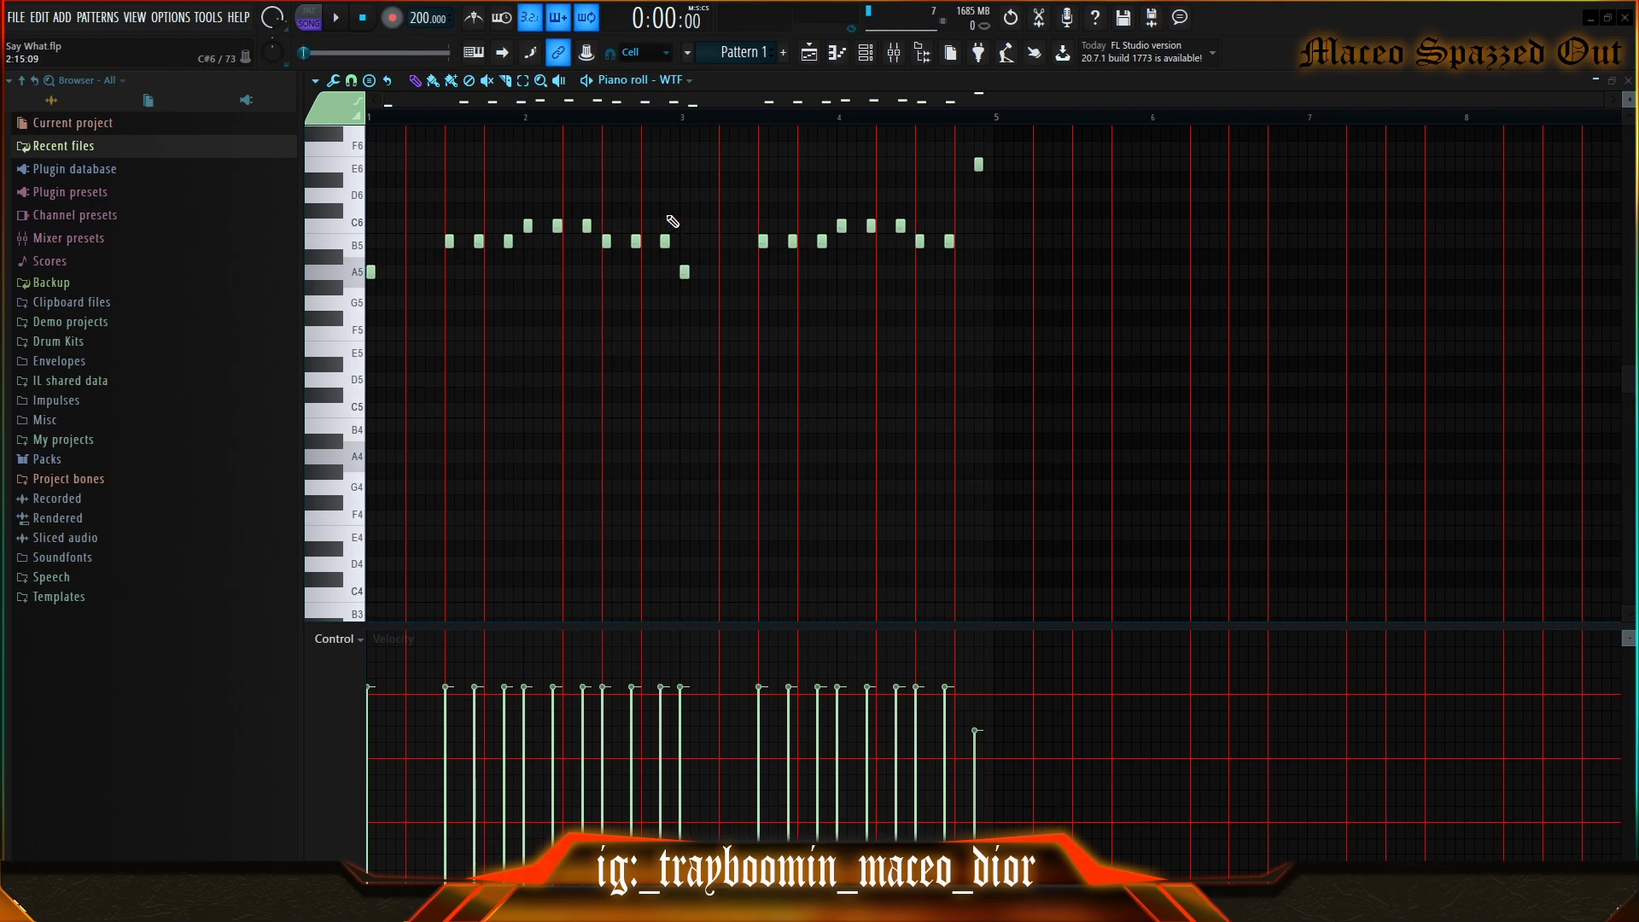
# - Select the two note groups and vary individual note velocities, auditioning the melody
pyautogui.moveTo(672, 216); pyautogui.dragTo(445, 251)
pyautogui.moveTo(962, 218); pyautogui.dragTo(758, 251)
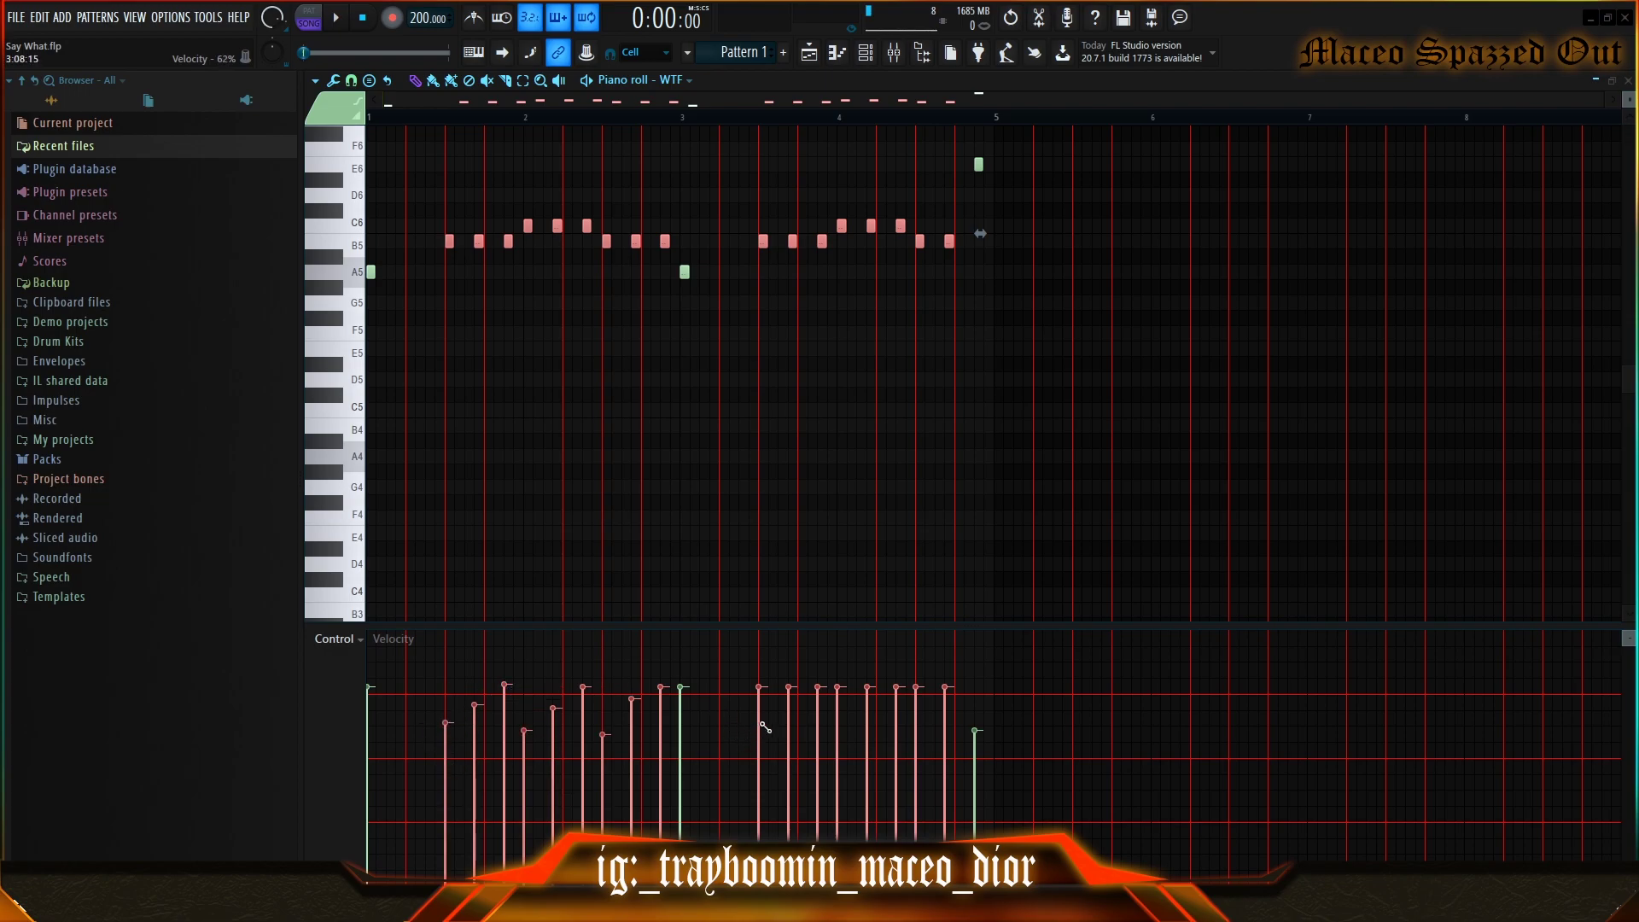
pyautogui.press('space')
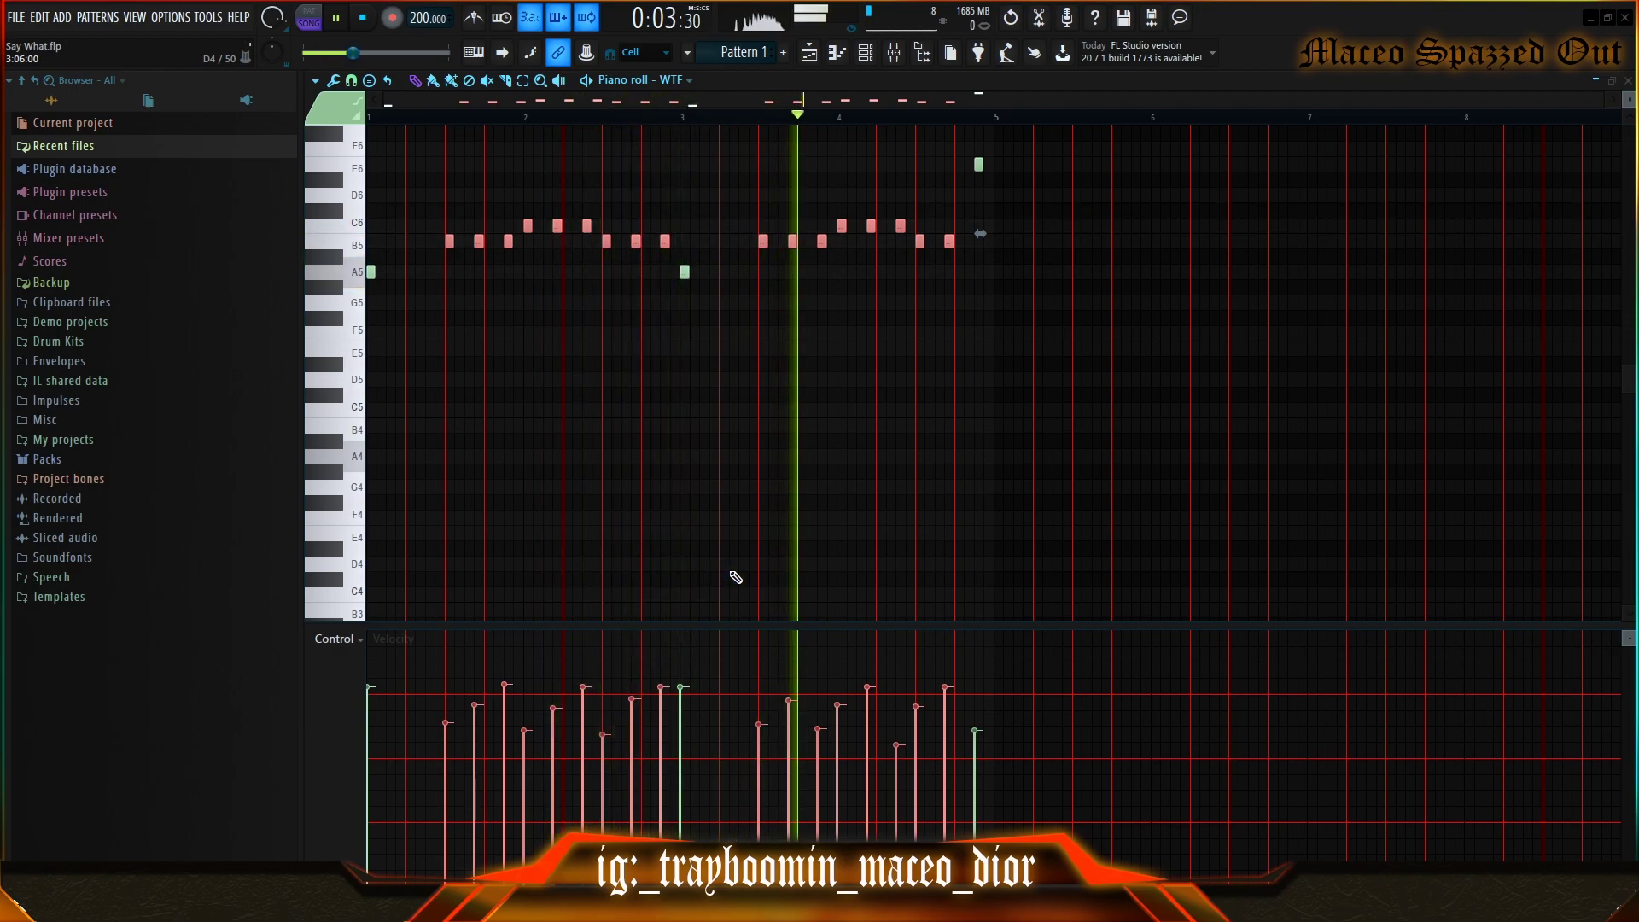
pyautogui.click(769, 474)
pyautogui.press('space')
pyautogui.click(449, 241)
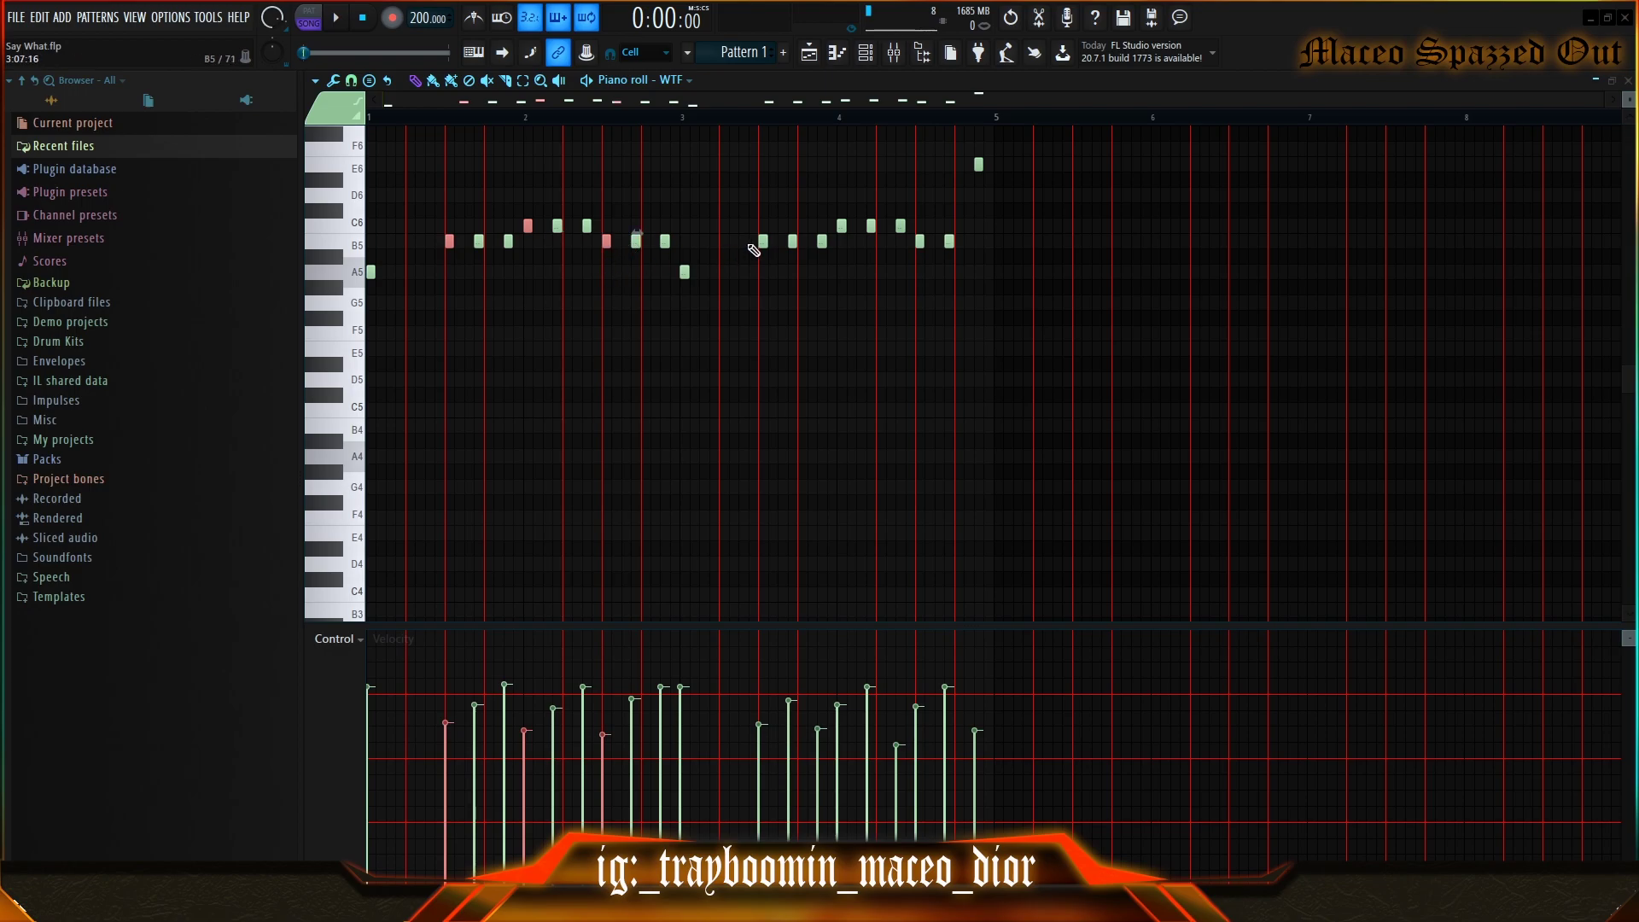
pyautogui.press('space')
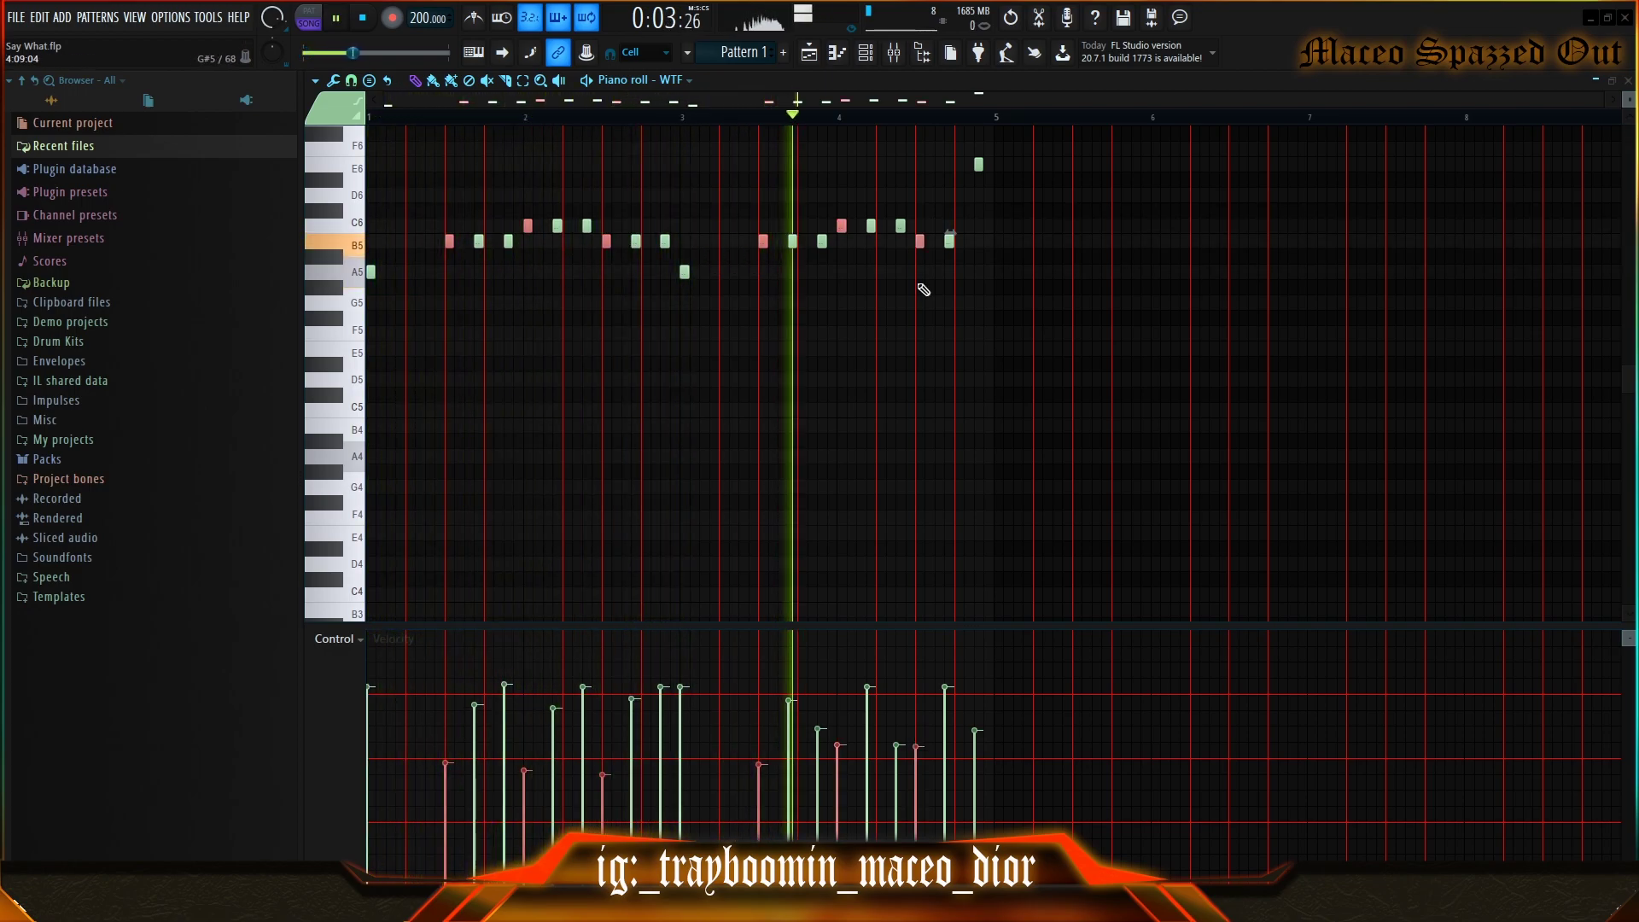
pyautogui.press('space')
pyautogui.press('F6')
# - Check the WTF Nexus2 sound during playback, then close the synth and channel rack
pyautogui.click(1019, 391)
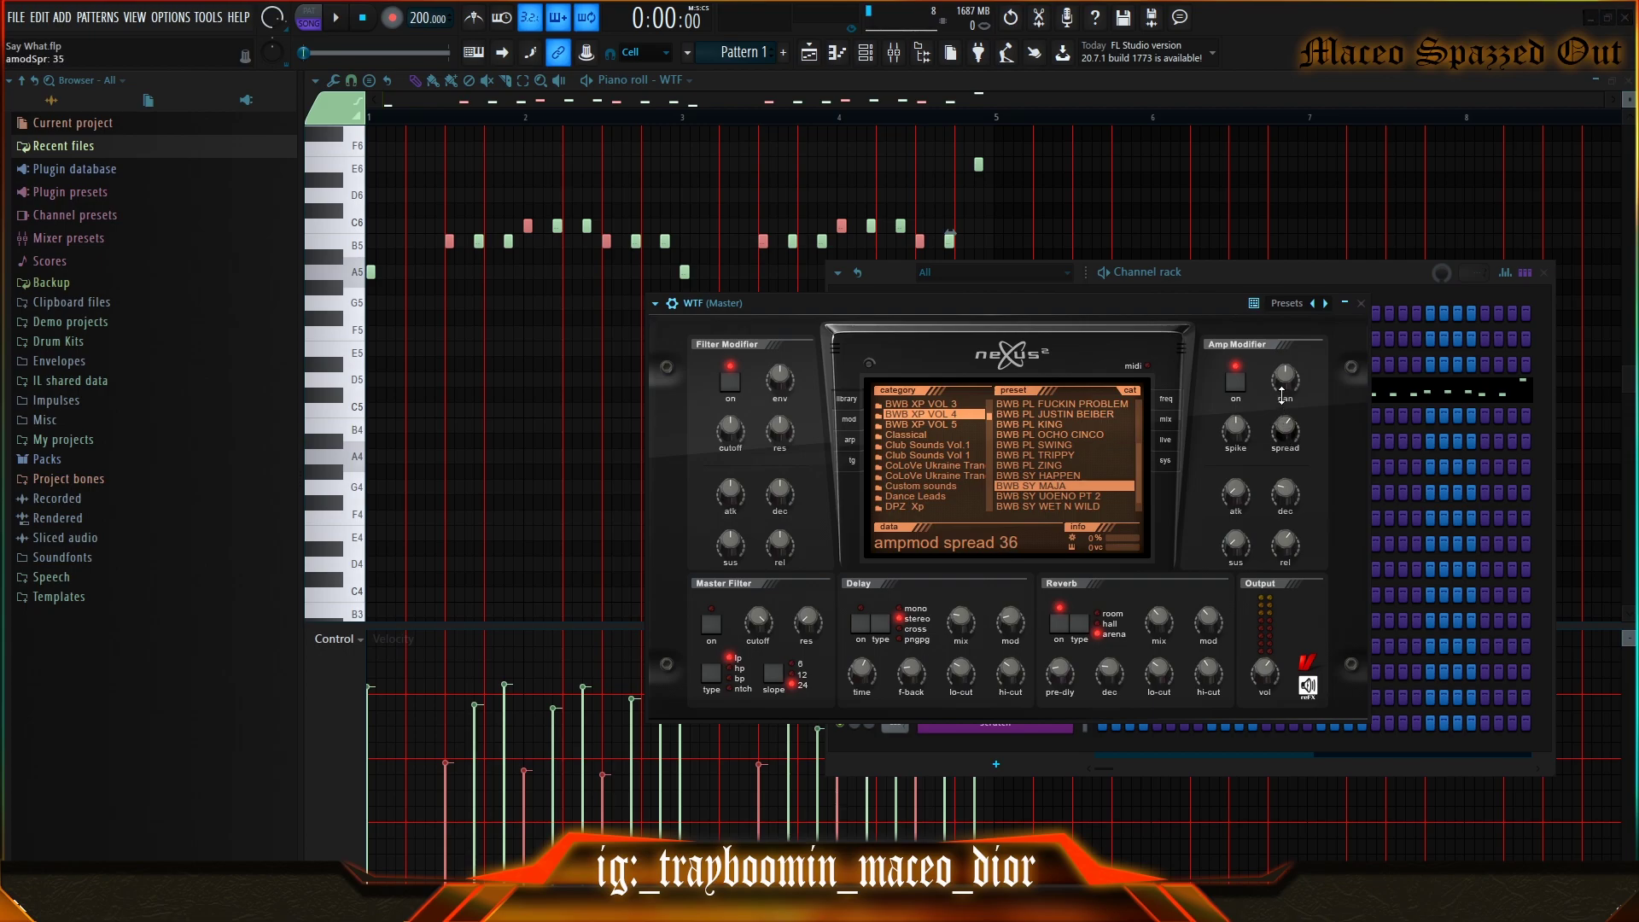
pyautogui.click(1236, 273)
pyautogui.press('space')
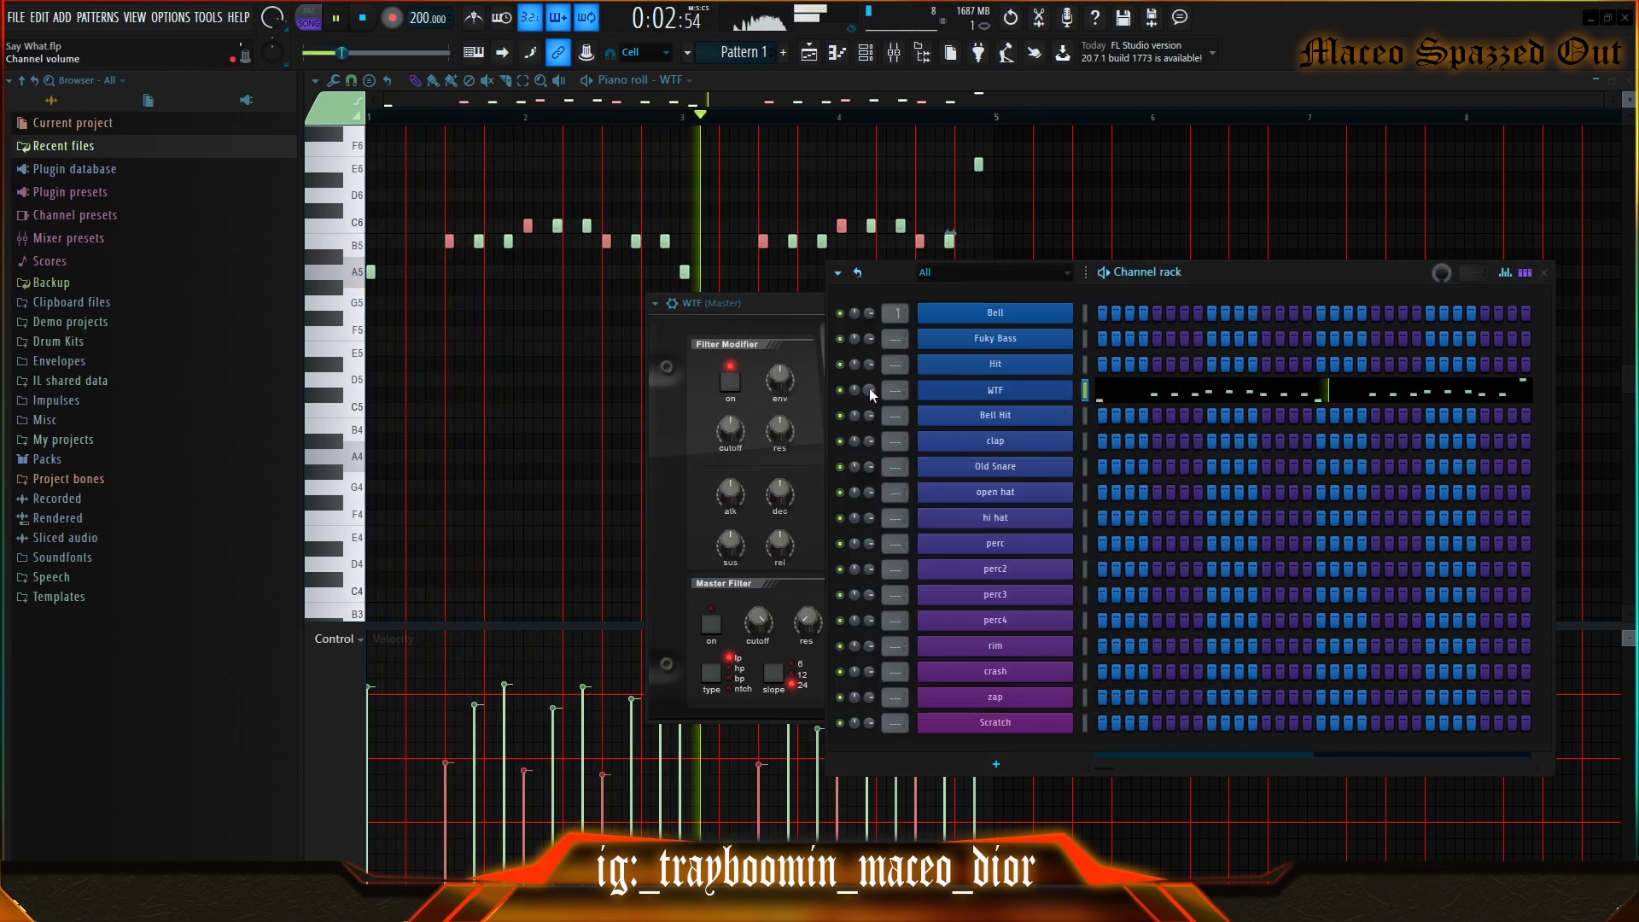
pyautogui.press('Escape')
pyautogui.scroll(3, 897, 257)
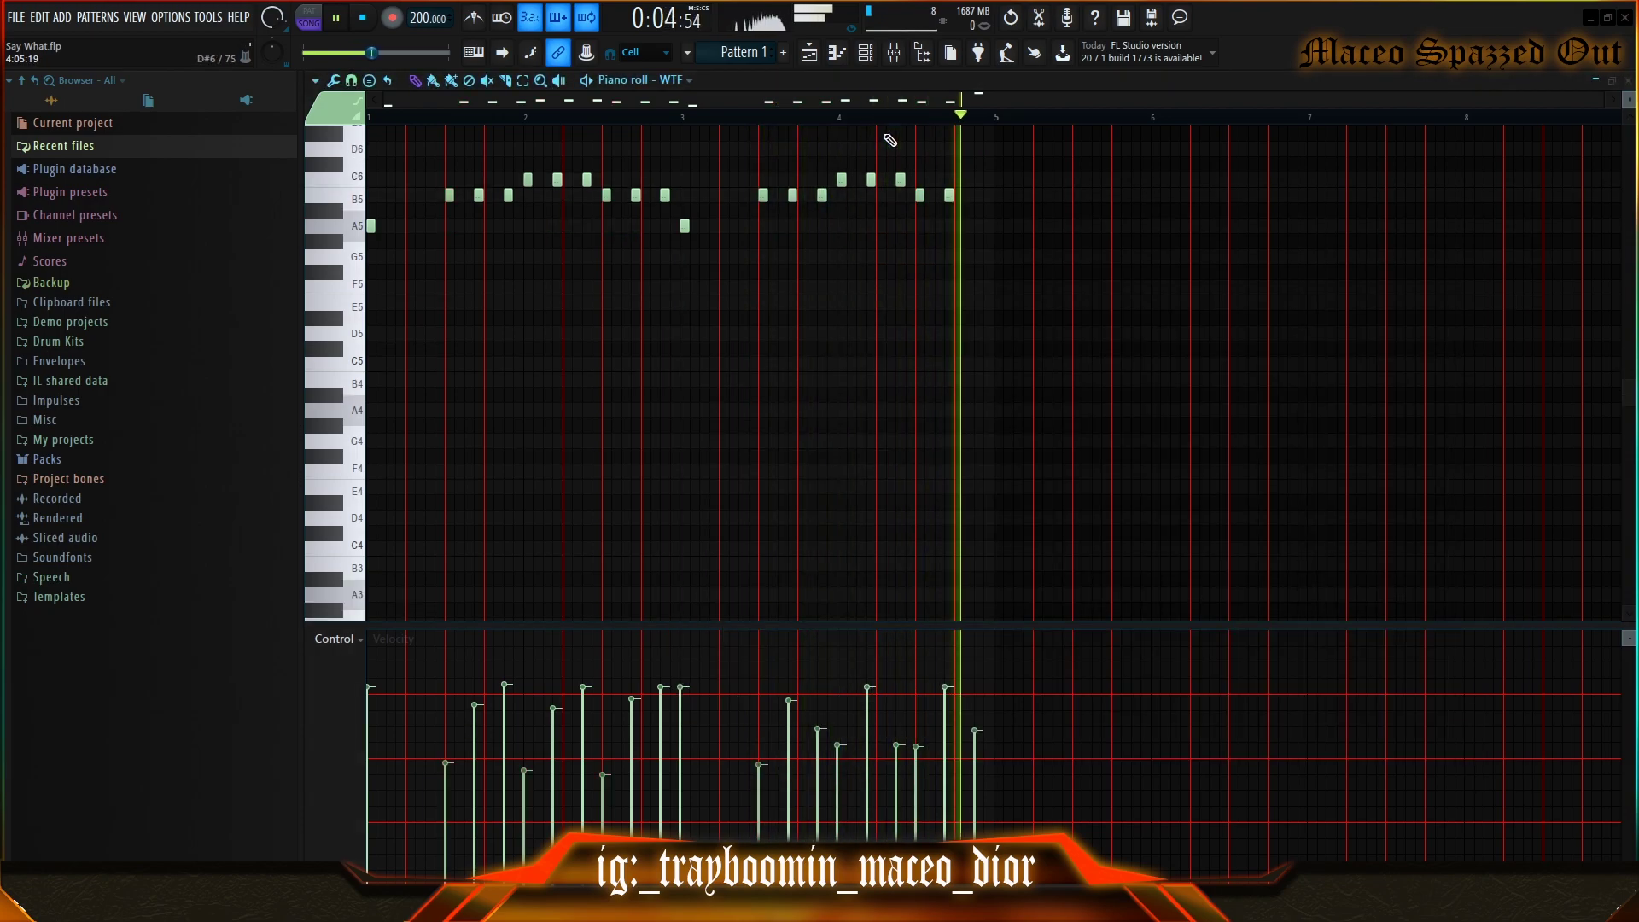
pyautogui.press('space')
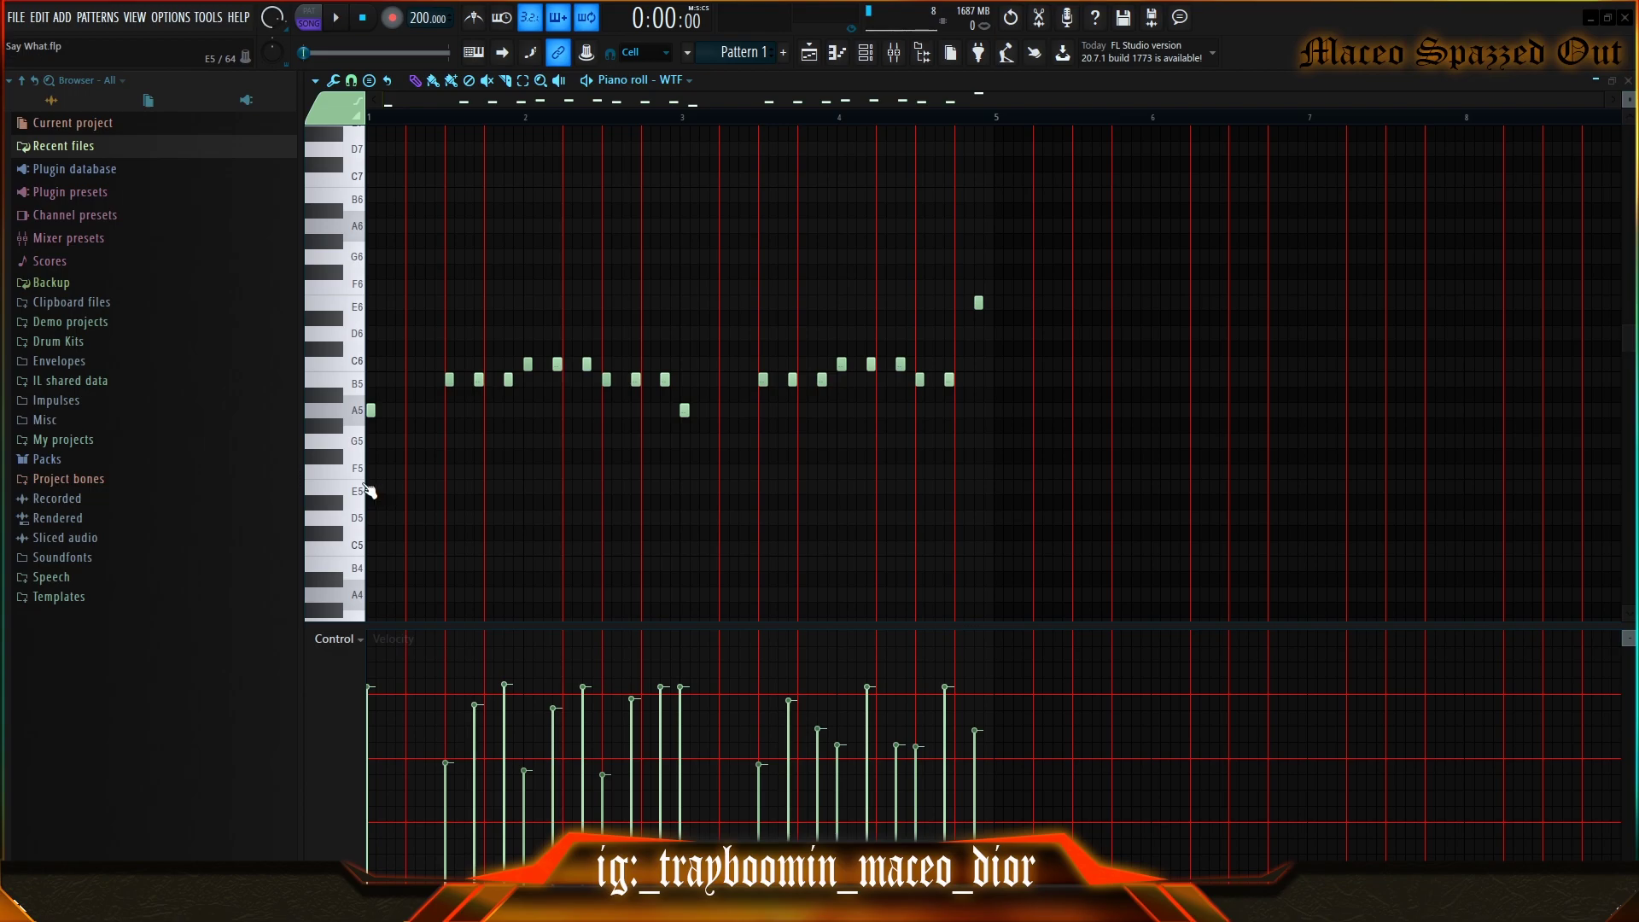
pyautogui.scroll(-3, 420, 552)
# - Record a lower bell layer live and add low E4 notes to the melody
pyautogui.press('space')
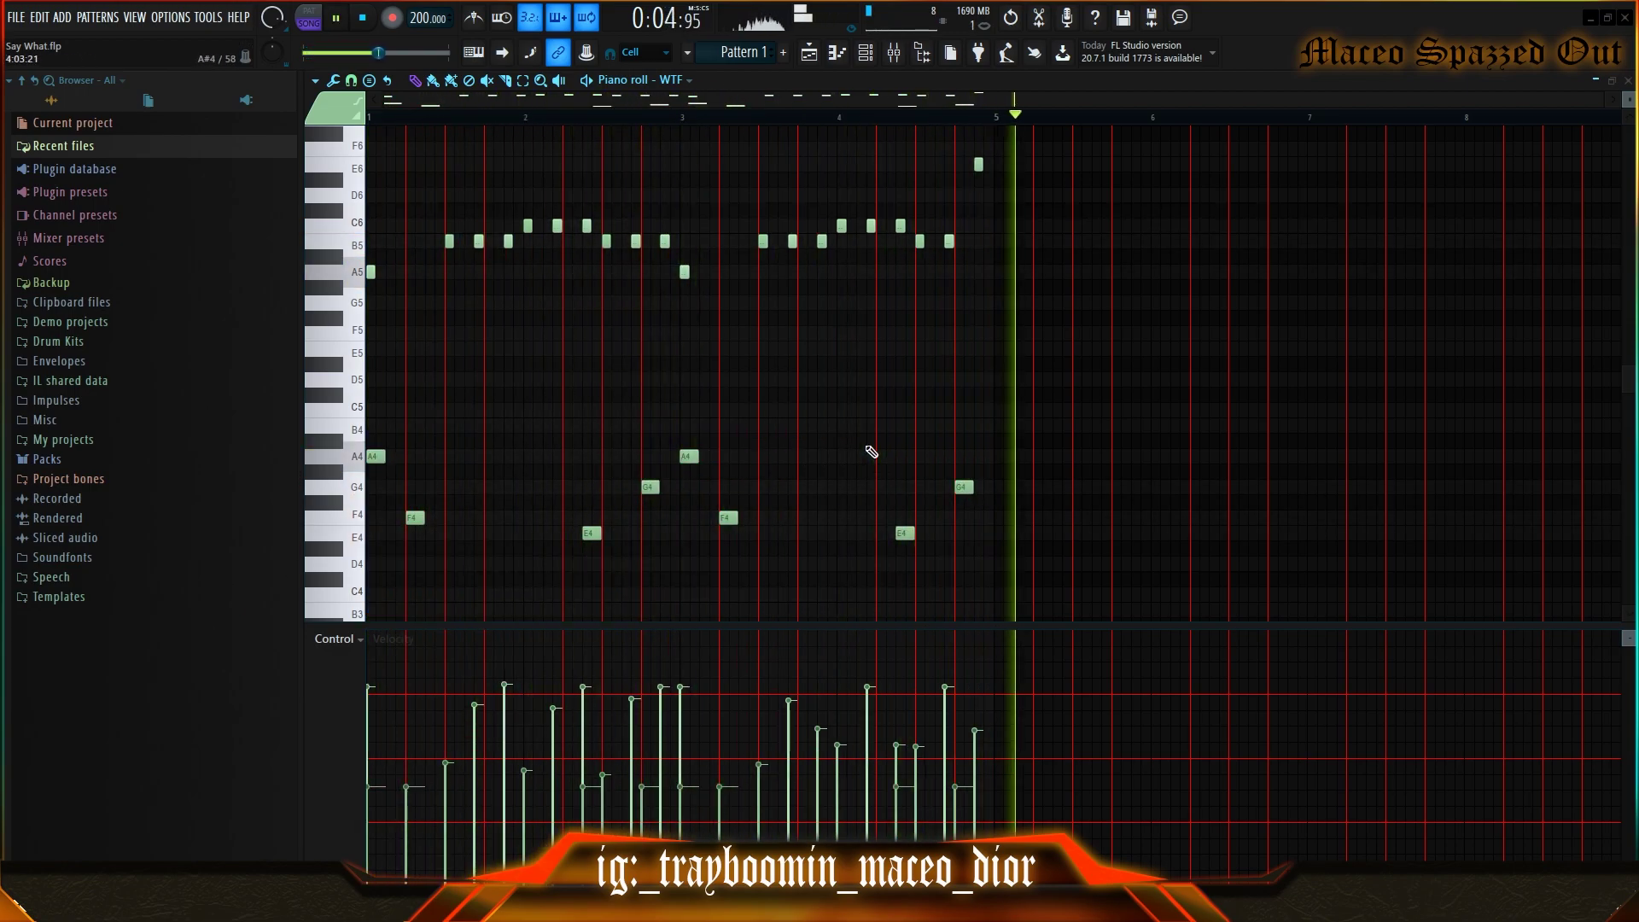
pyautogui.press('space')
pyautogui.scroll(-3, 397, 427)
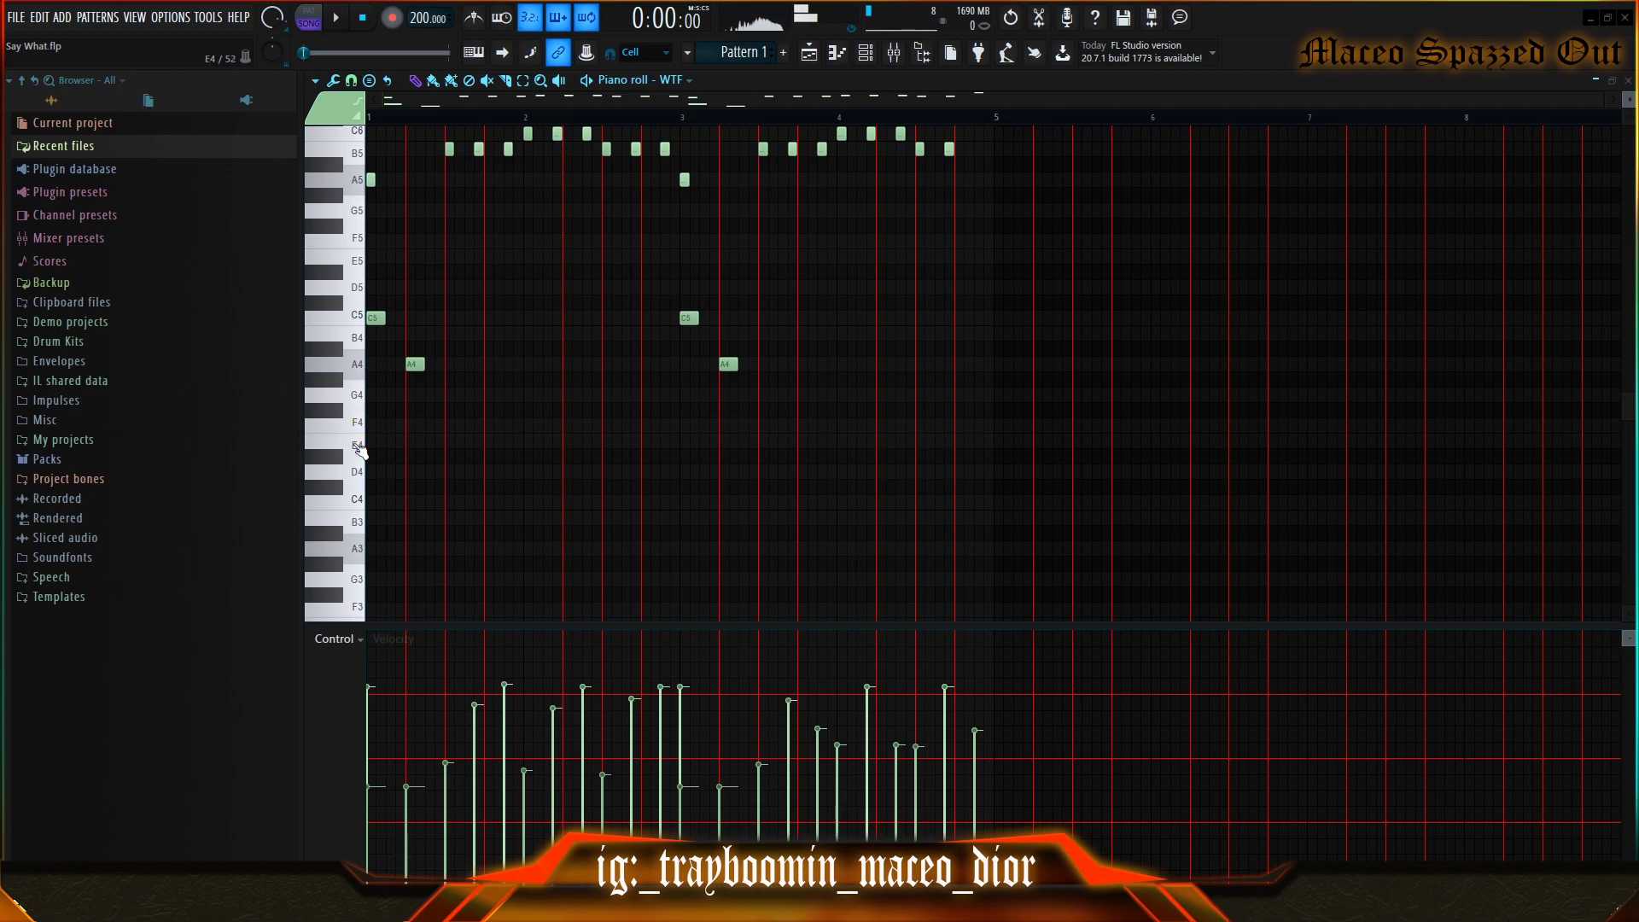
pyautogui.press('space')
pyautogui.moveTo(453, 448)
pyautogui.mouseDown()
pyautogui.moveTo(520, 444)
pyautogui.moveTo(494, 443)
pyautogui.mouseUp()
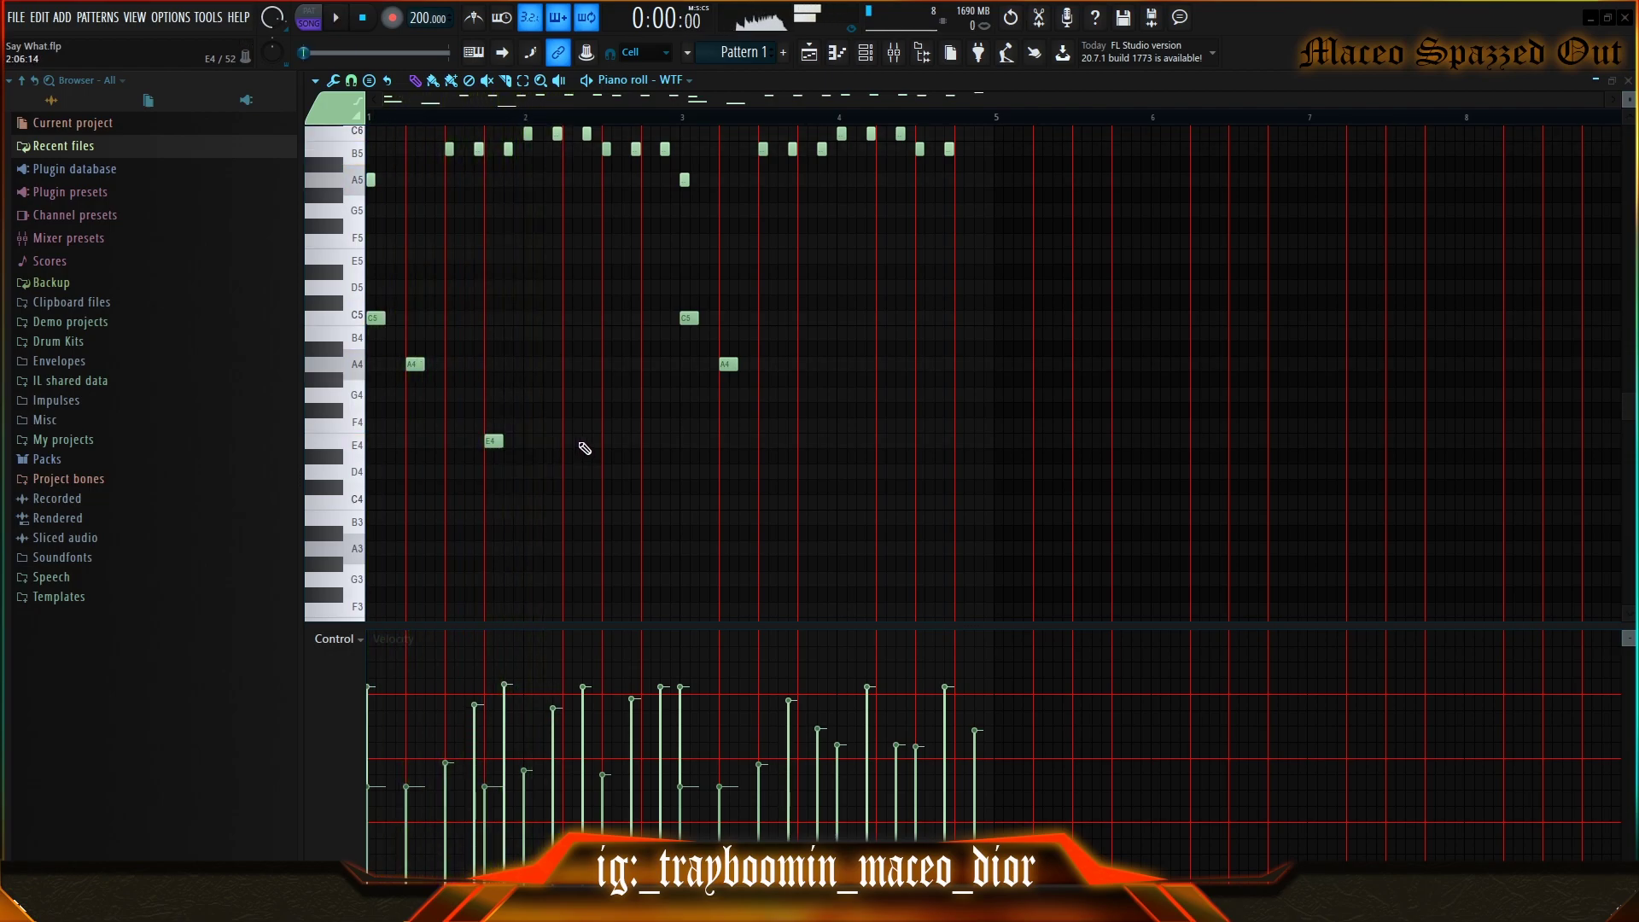
pyautogui.click(805, 450)
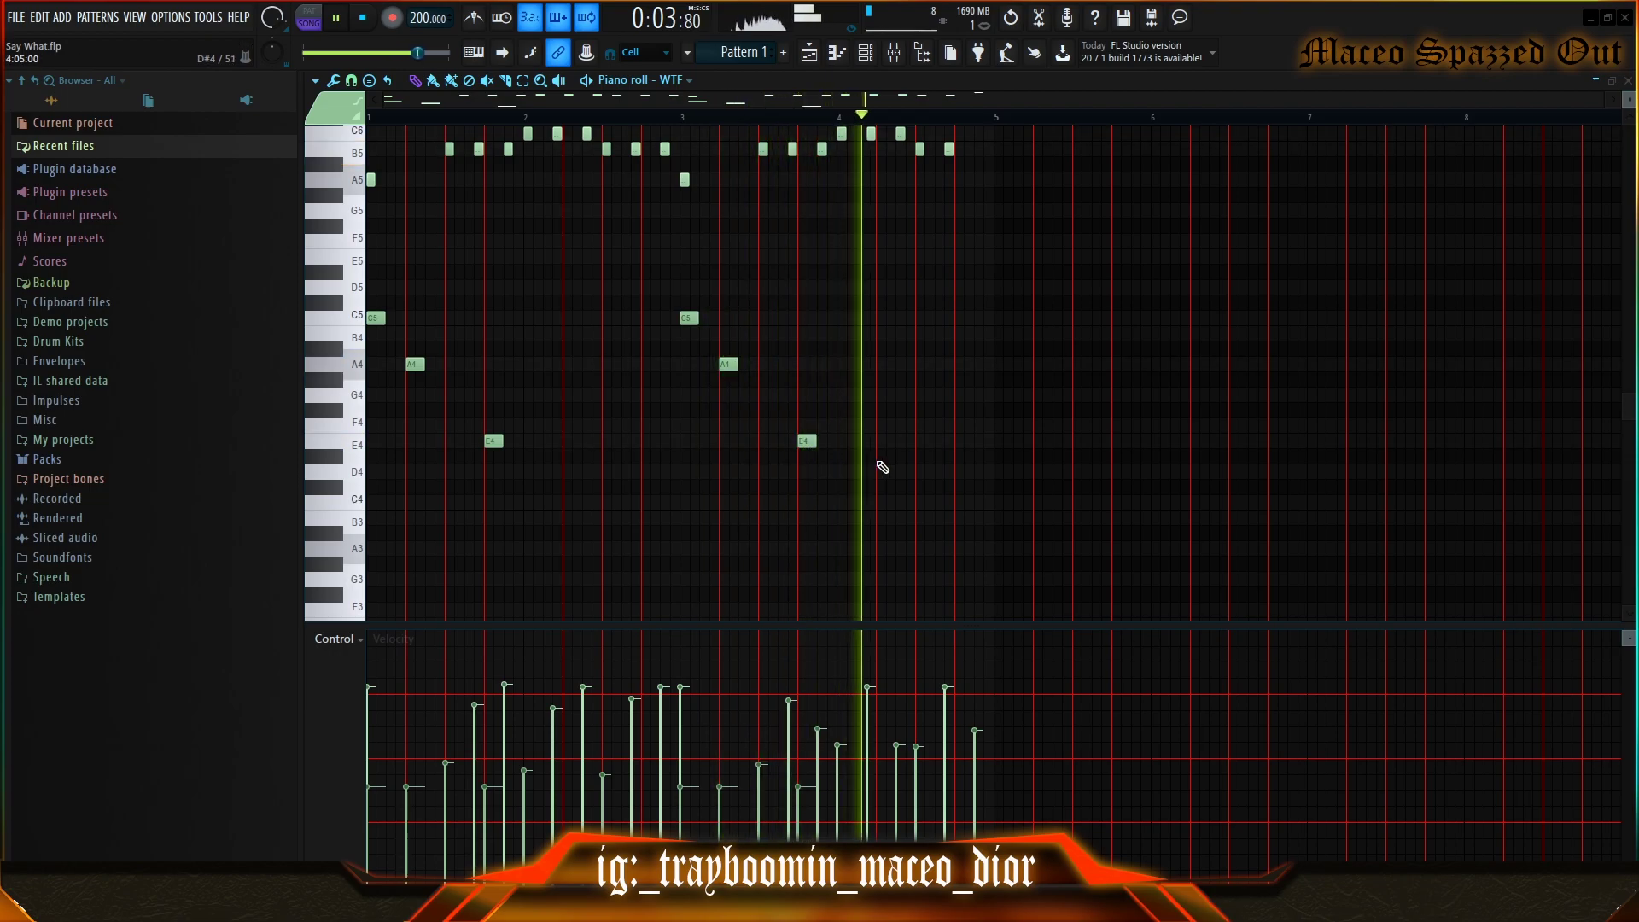
# - Box-select the low C5, A4 and E4 notes, then clear the selection and stop playback
pyautogui.moveTo(889, 274); pyautogui.dragTo(378, 512)
pyautogui.moveTo(943, 274); pyautogui.dragTo(384, 538)
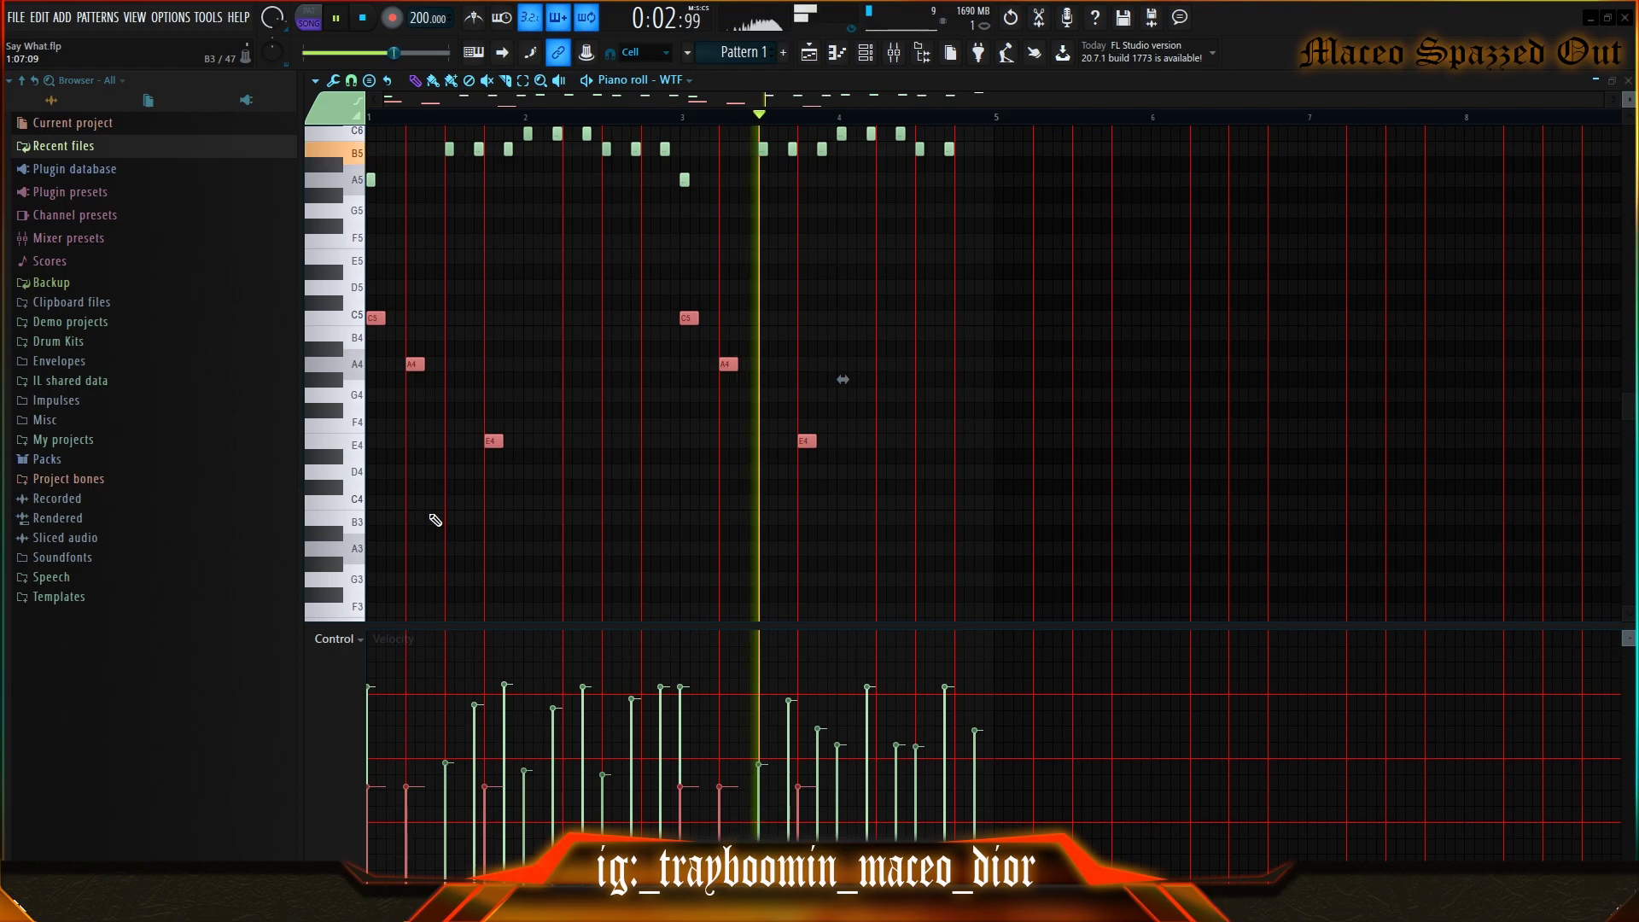
pyautogui.hotkey('ctrl', 'd')
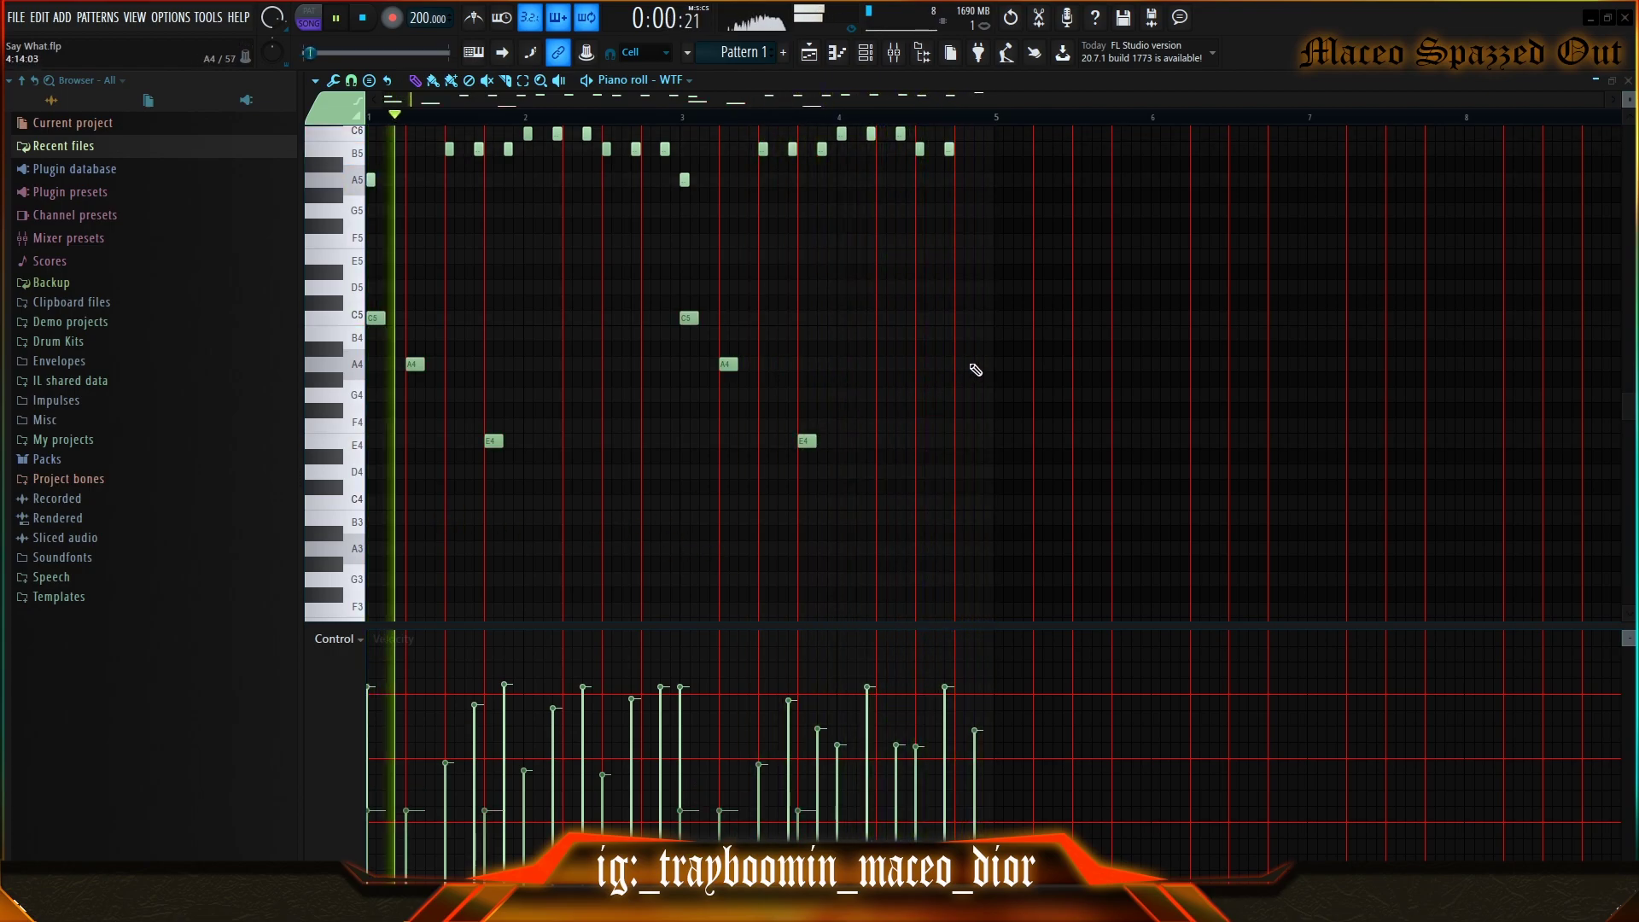
pyautogui.scroll(3, 1124, 346)
pyautogui.scroll(-2, 1153, 343)
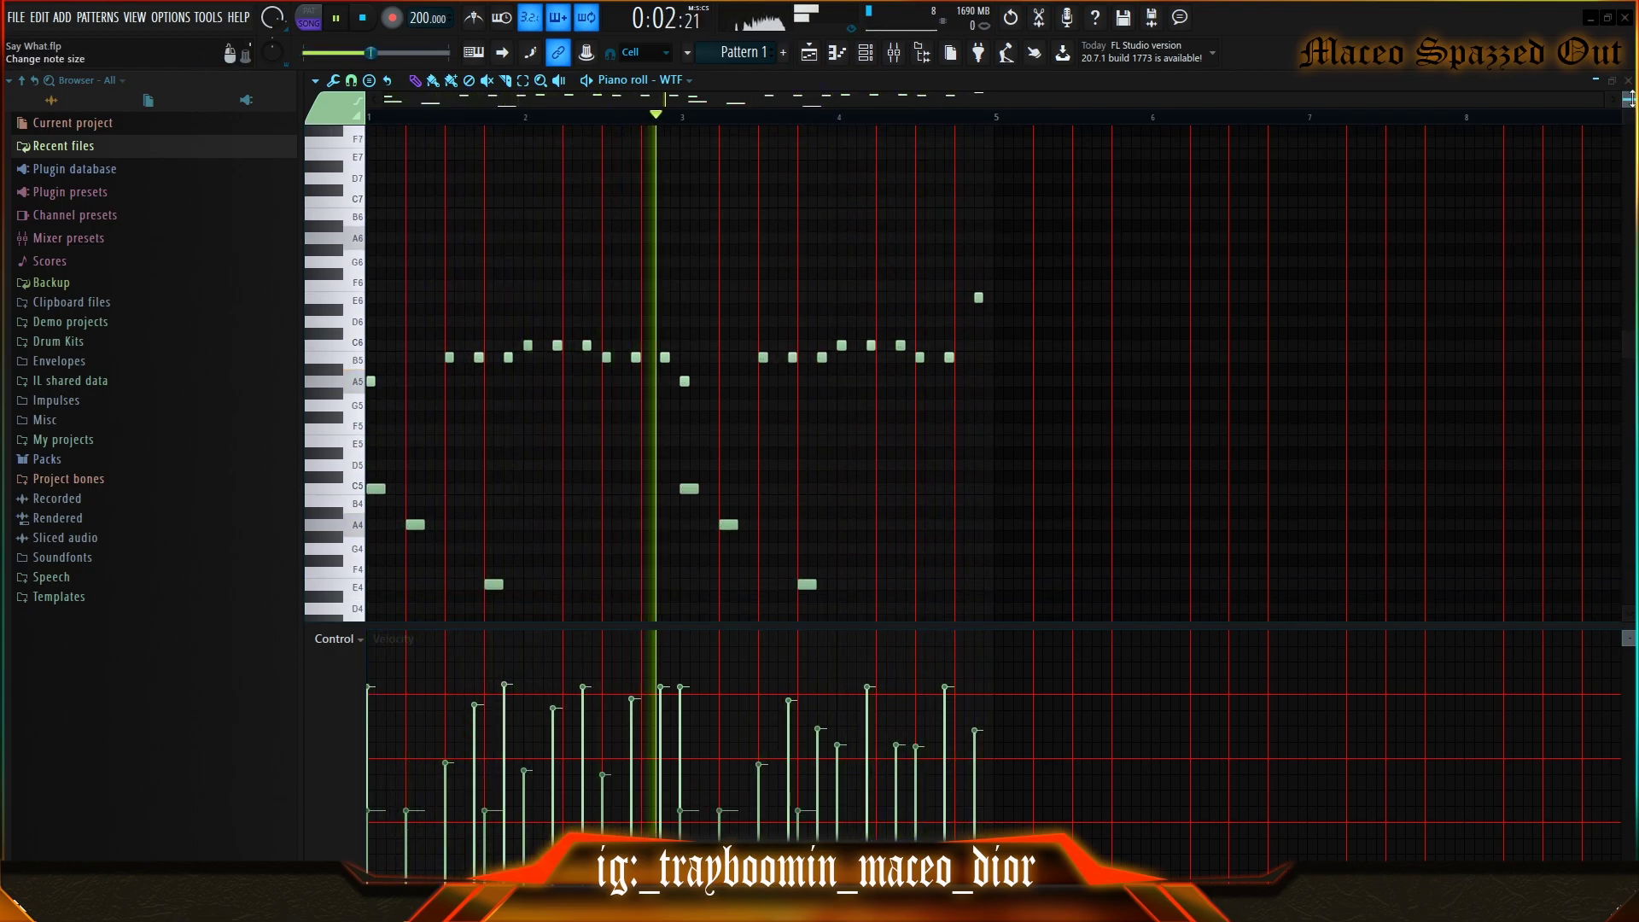
pyautogui.press('space')
pyautogui.press('F6')
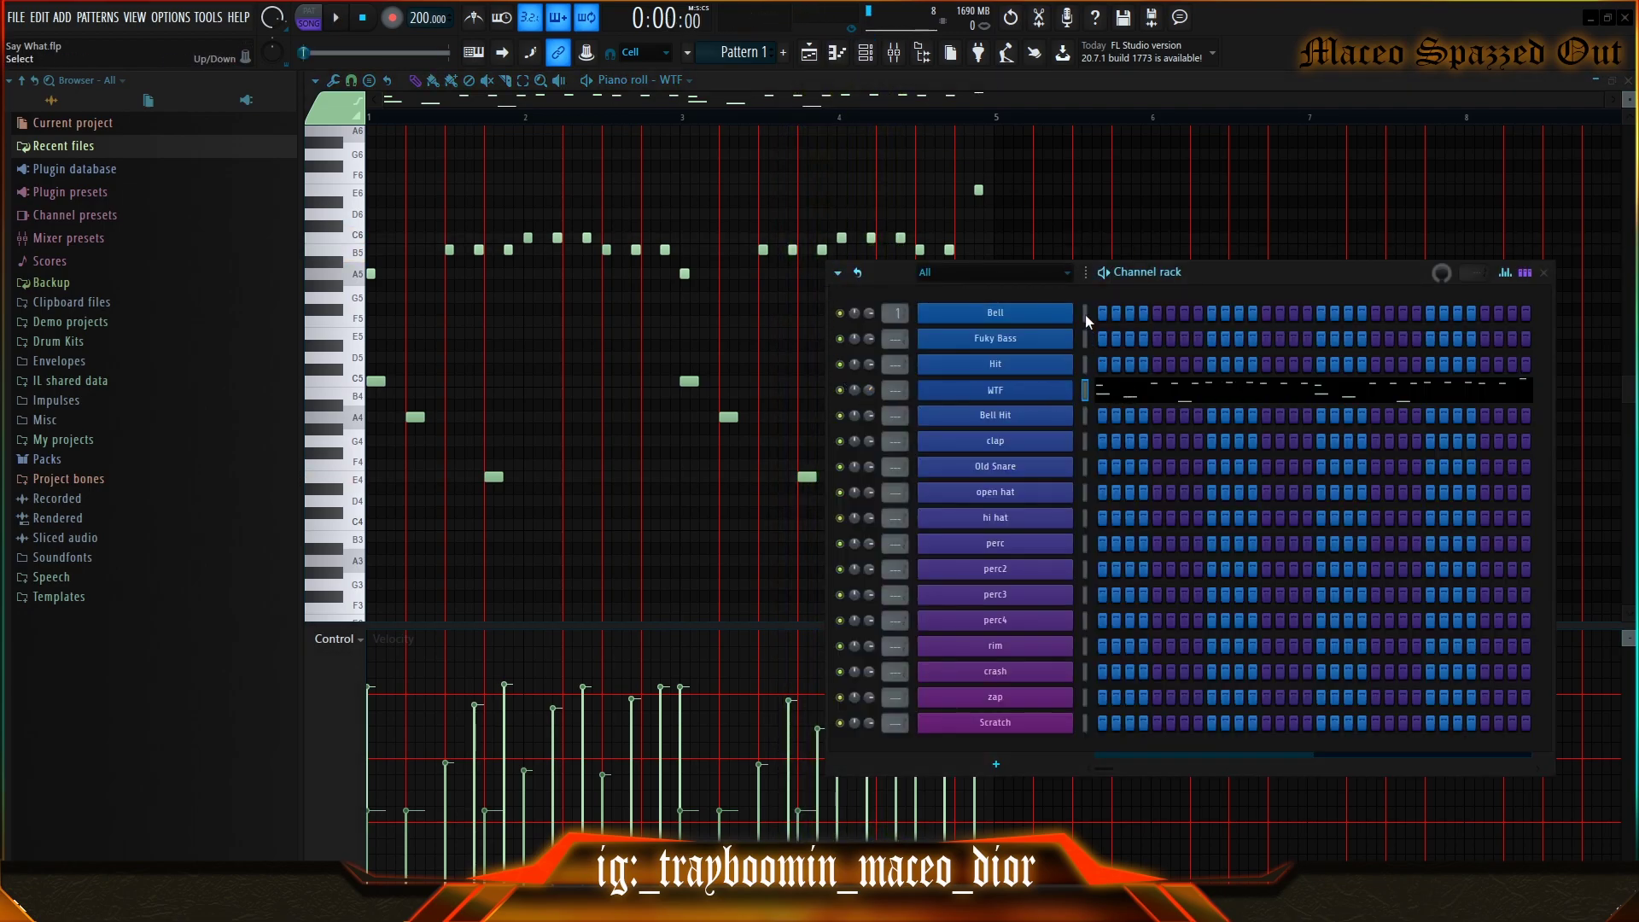
# - Switch the piano roll to Bell and place its opening notes, settling on E6
pyautogui.click(1084, 399)
pyautogui.click(437, 311)
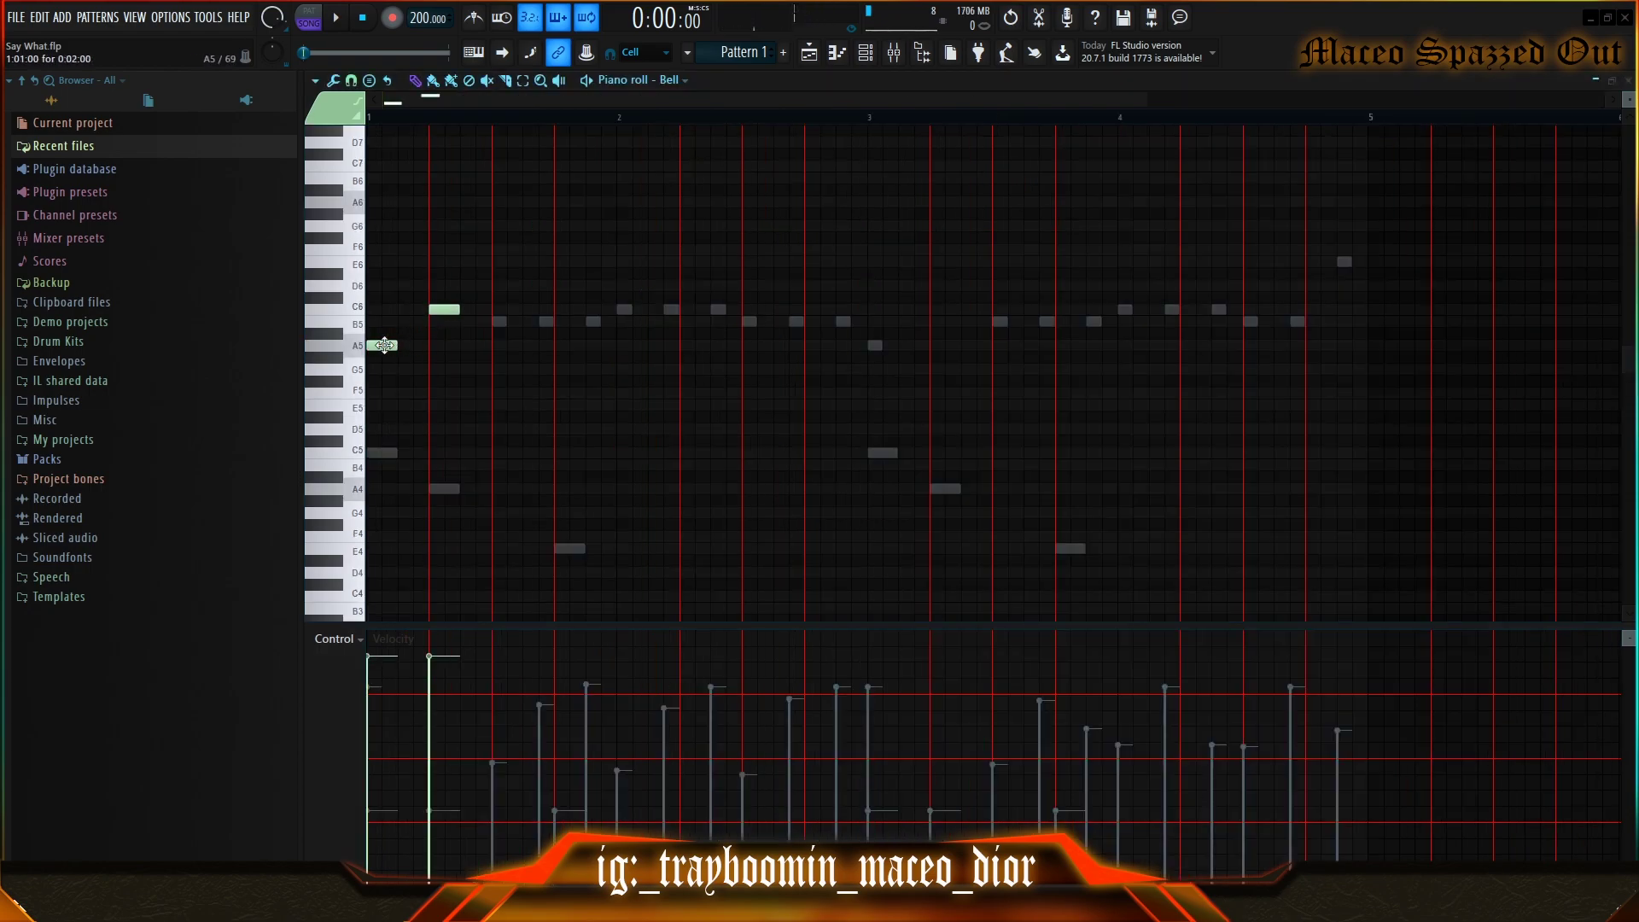
pyautogui.click(444, 302)
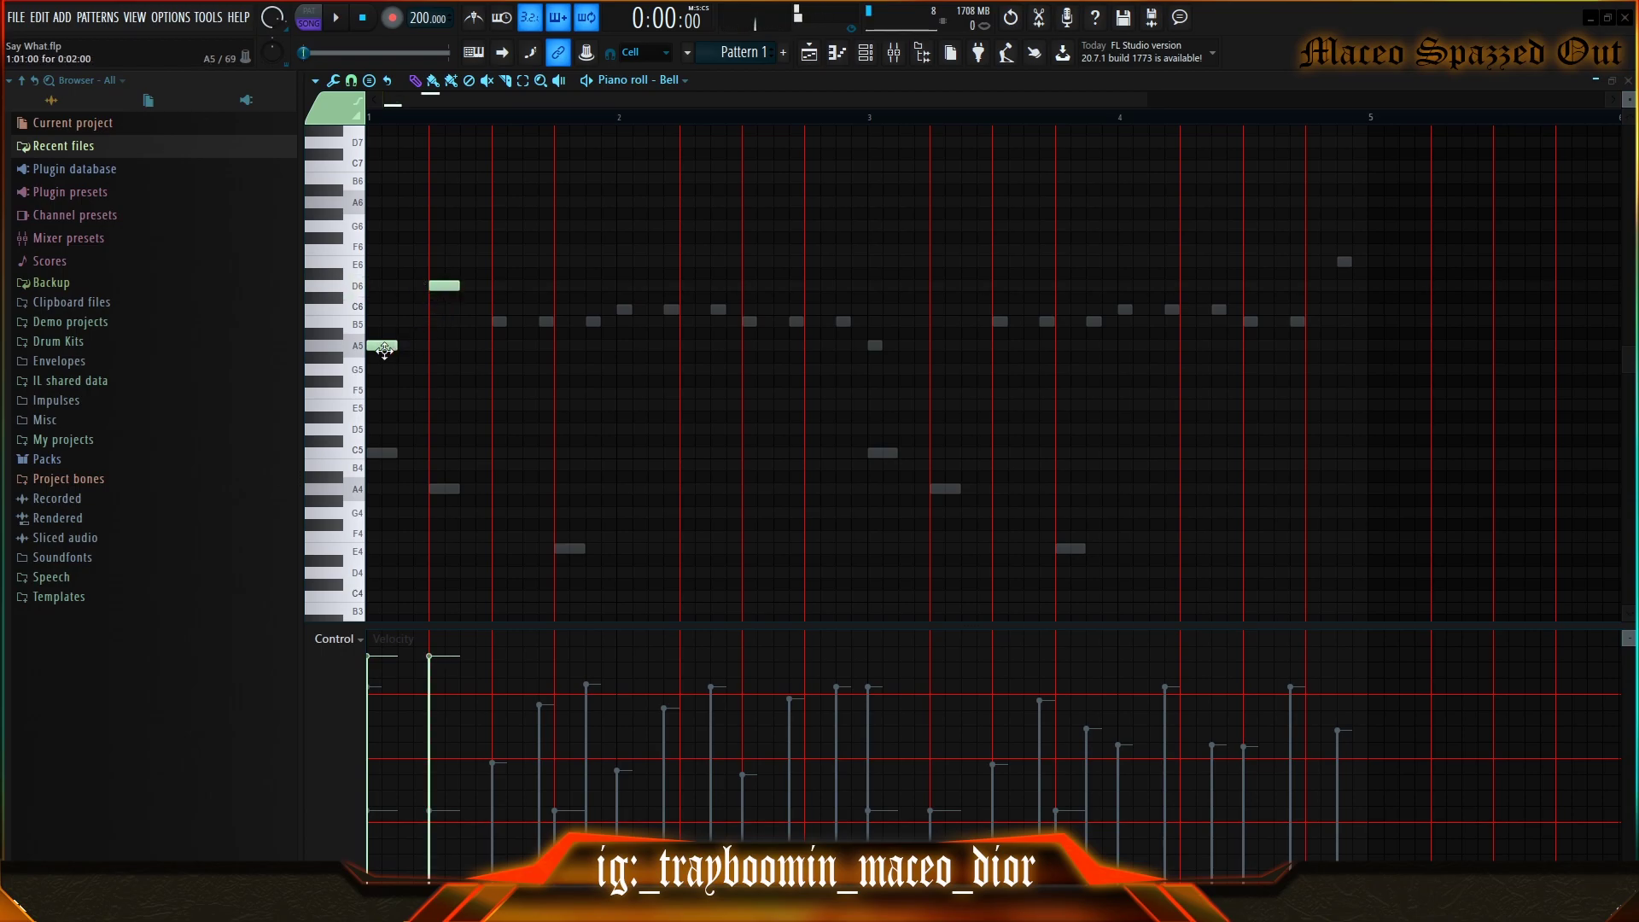
pyautogui.click(441, 264)
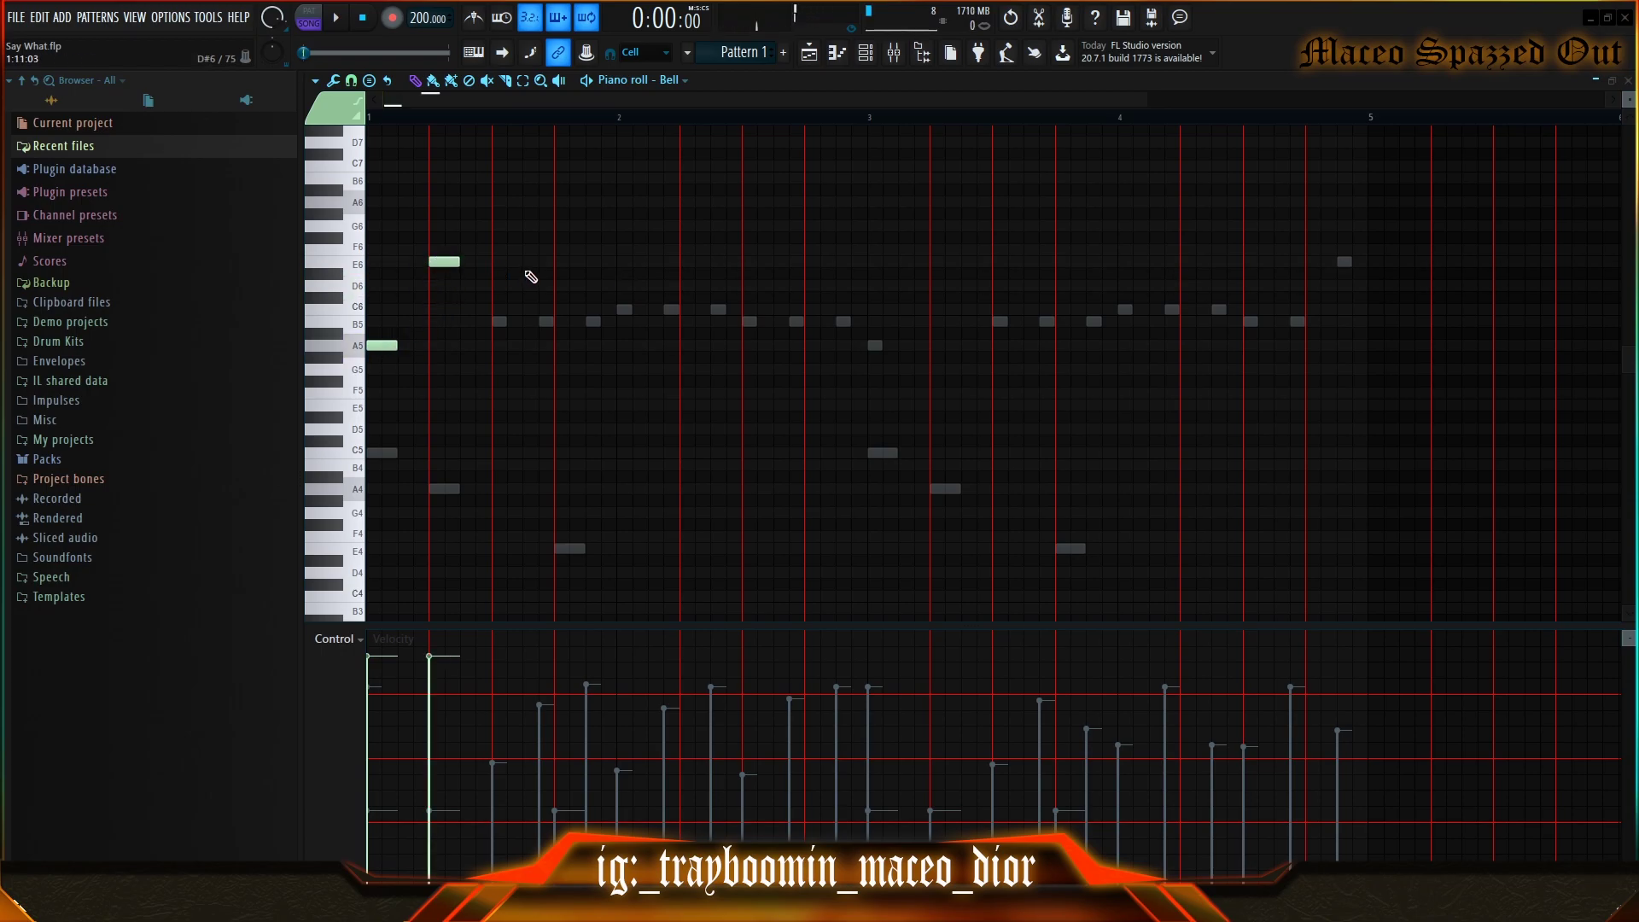
pyautogui.press('space')
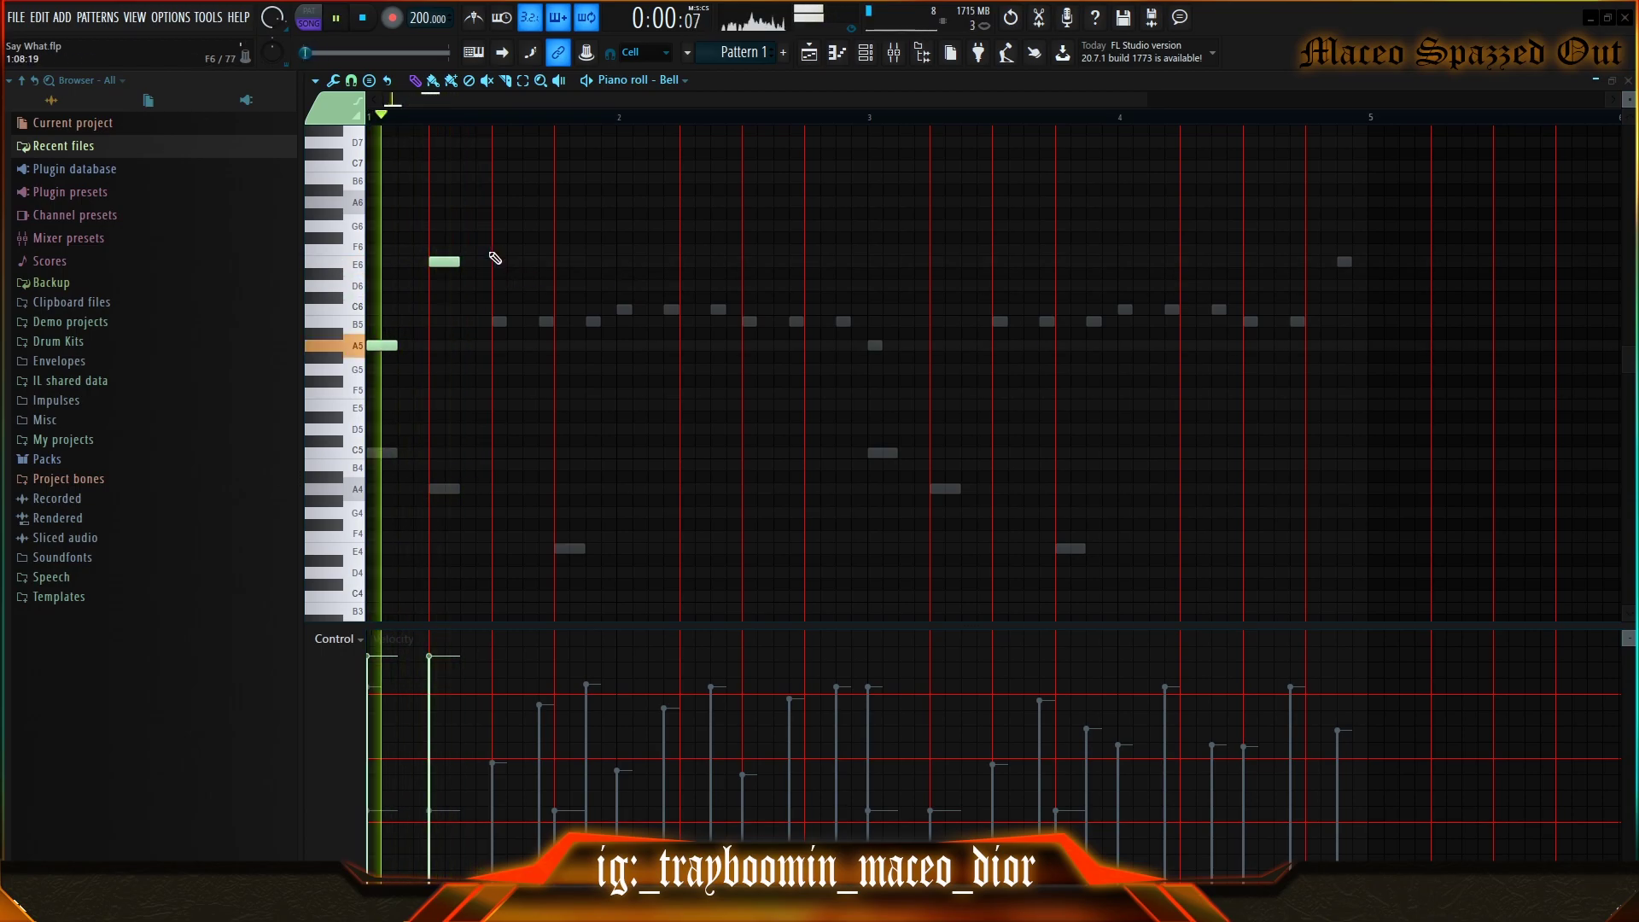
pyautogui.press('space')
pyautogui.click(468, 265)
pyautogui.press('space')
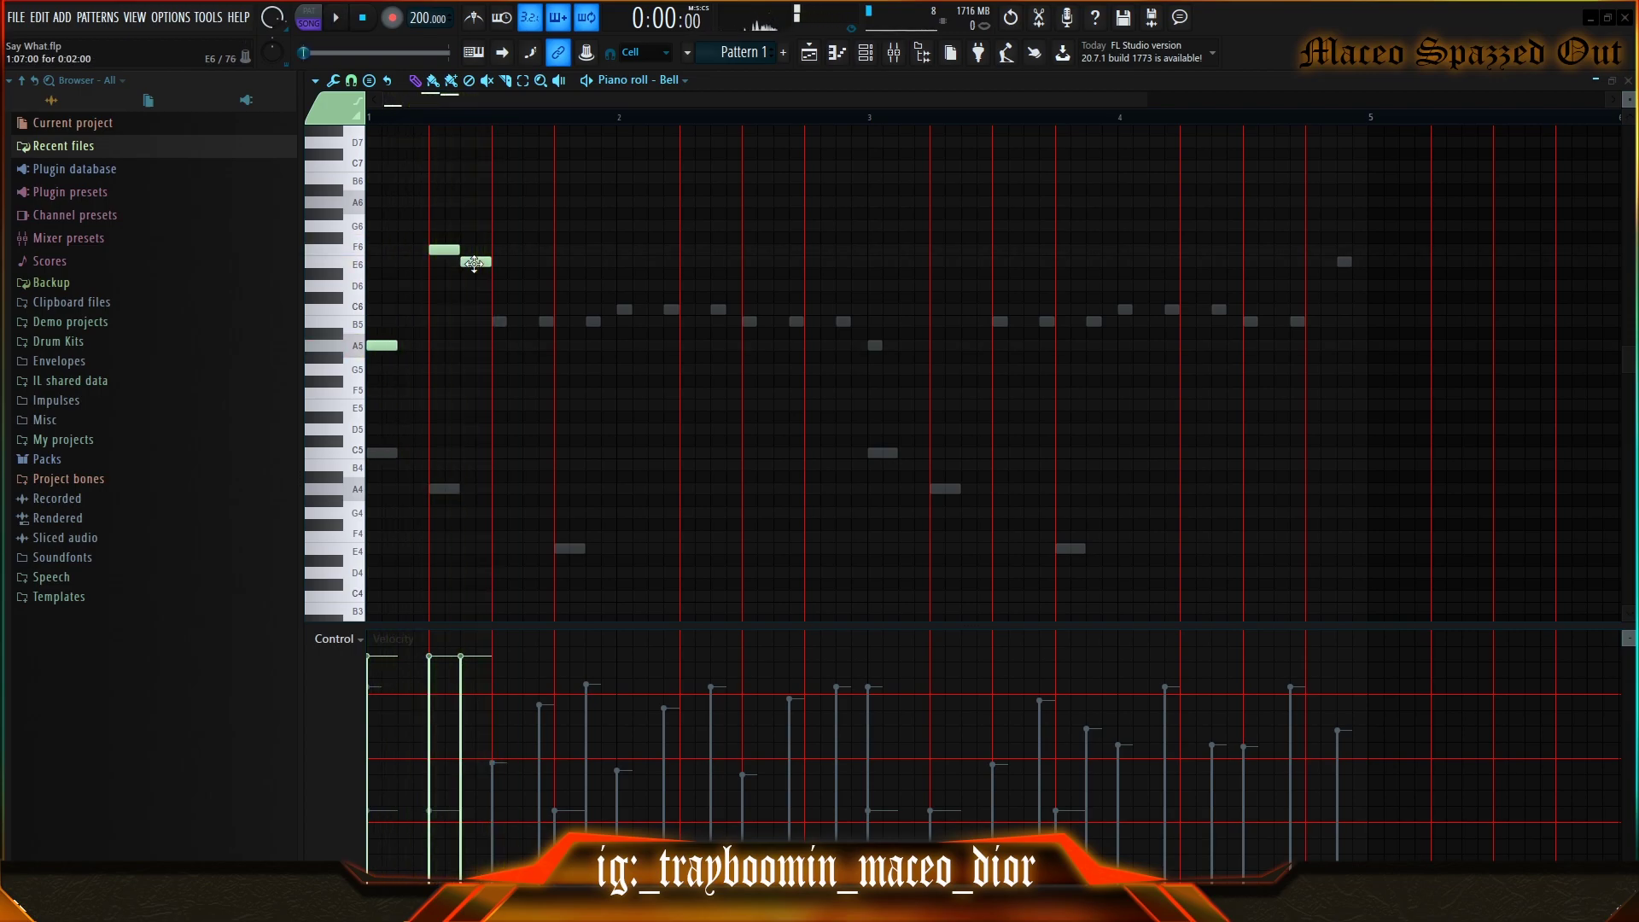
# - Add another E6, a C6 and a B5 further along the Bell melody
pyautogui.click(560, 264)
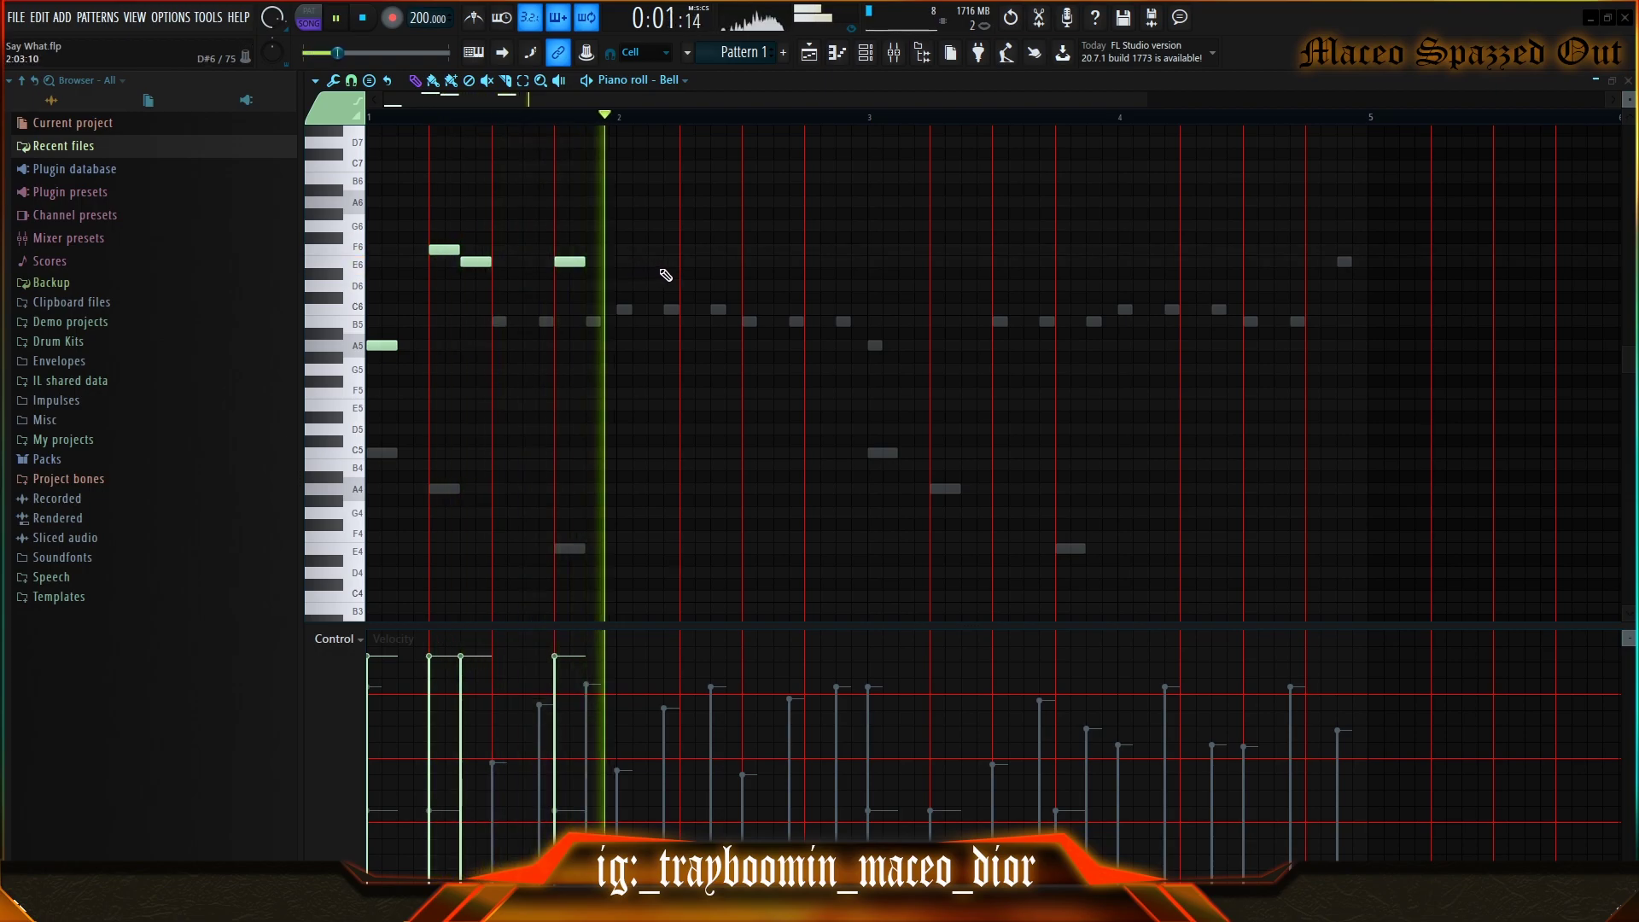
pyautogui.click(679, 285)
pyautogui.press('space')
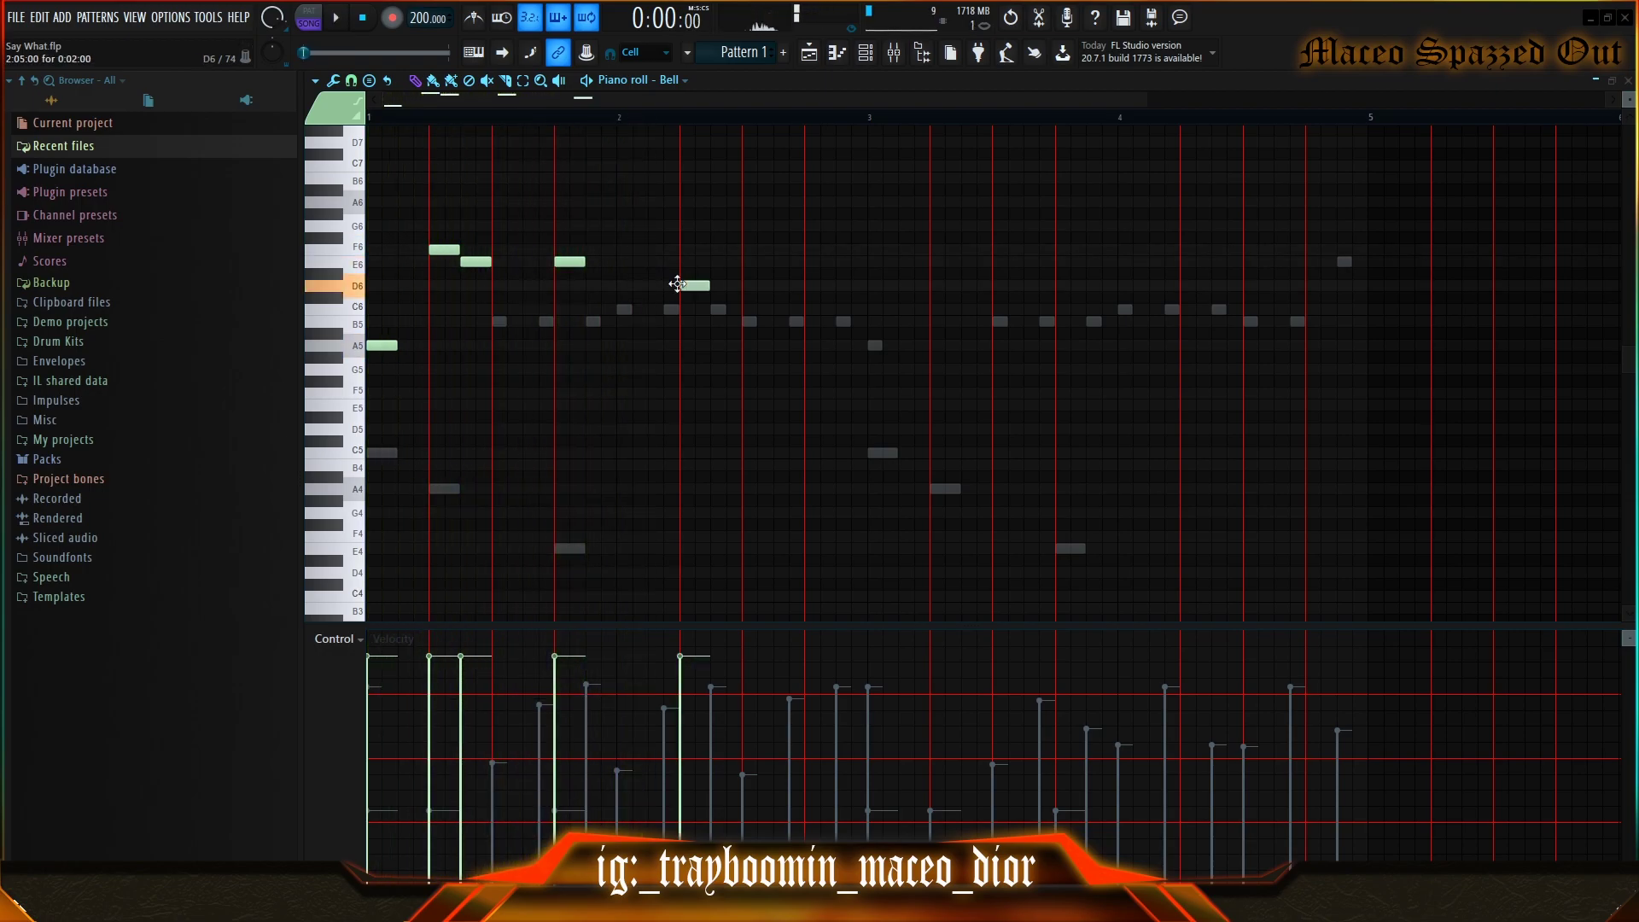
pyautogui.moveTo(685, 285); pyautogui.dragTo(692, 310)
pyautogui.press('space')
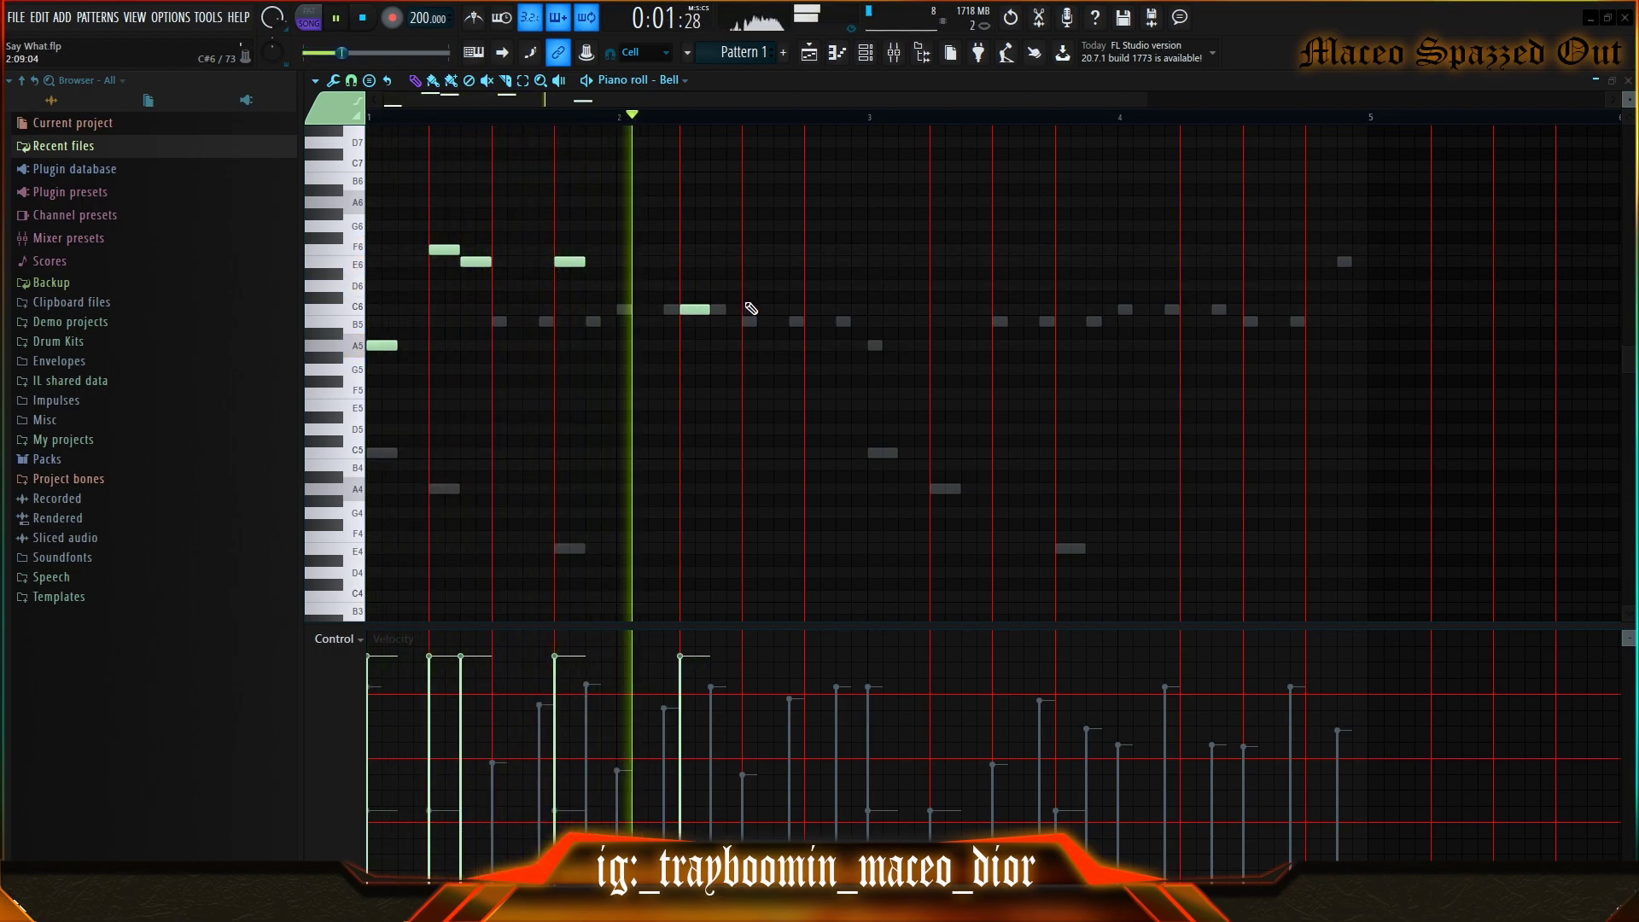
pyautogui.press('space')
pyautogui.press('space')
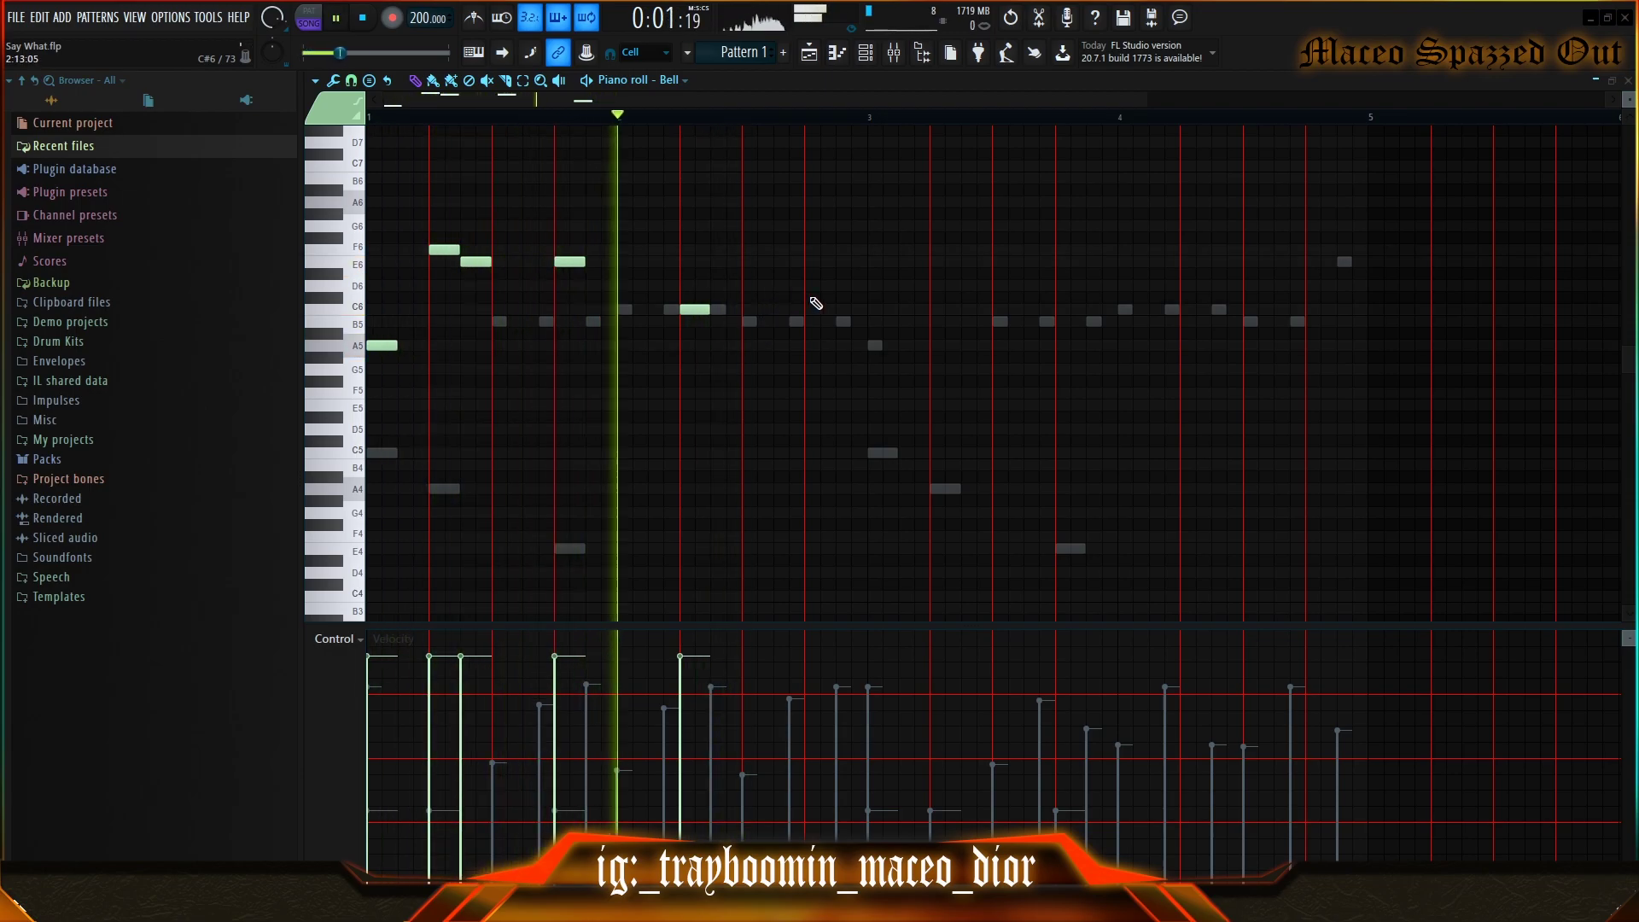
pyautogui.click(797, 322)
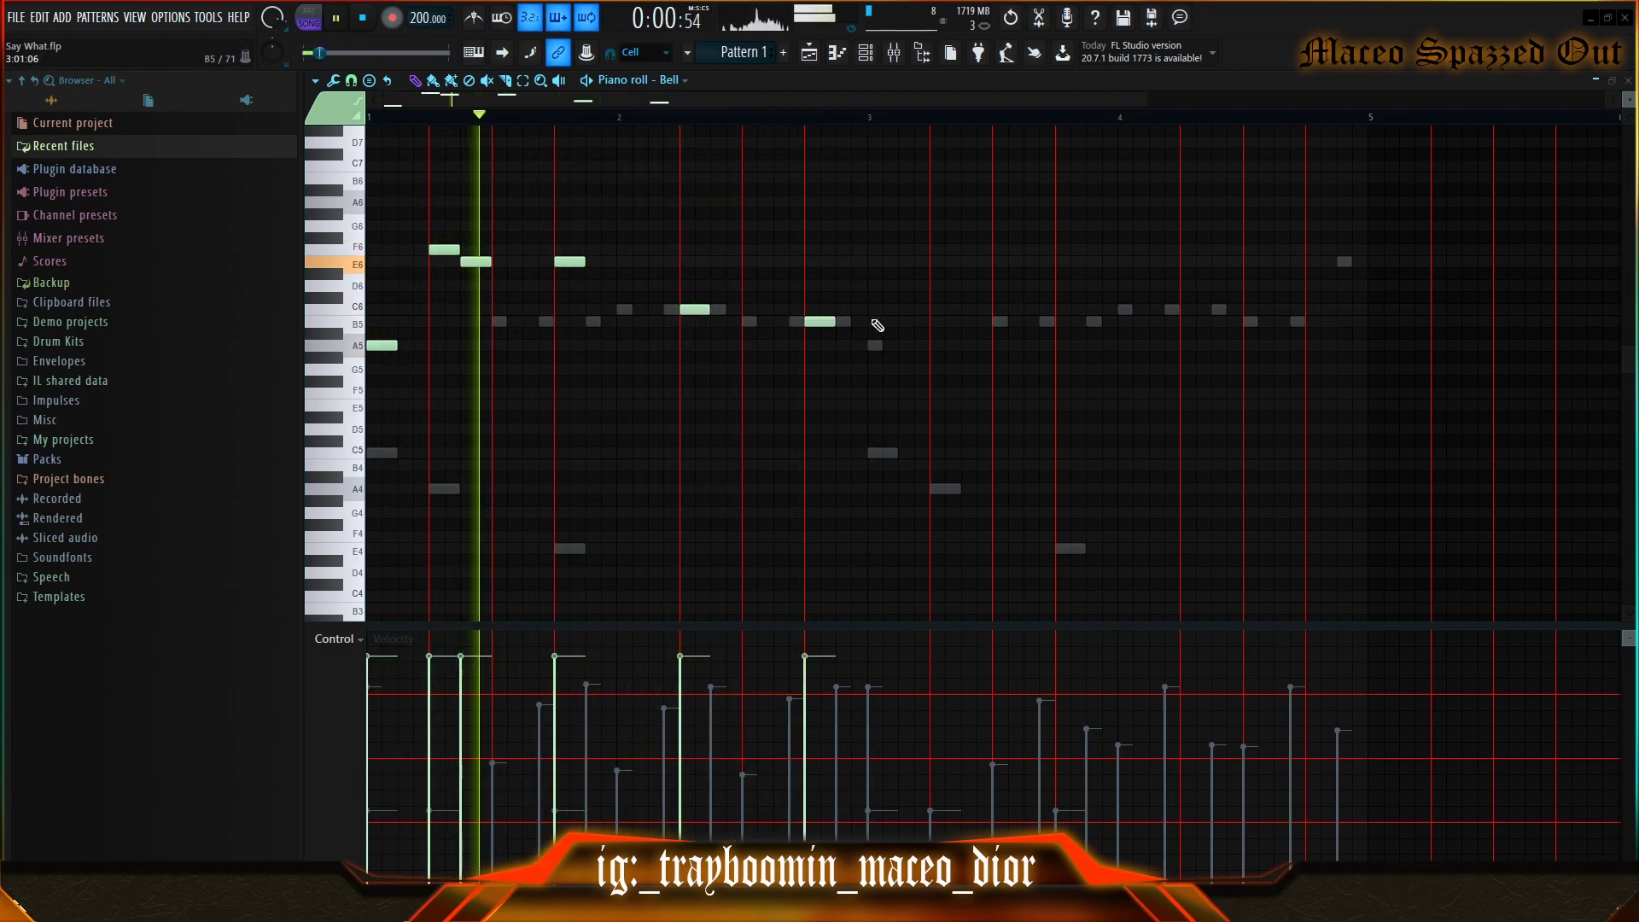
# - Select all the new Bell notes and transpose them down an octave to A4–F5
pyautogui.moveTo(877, 322); pyautogui.dragTo(476, 180)
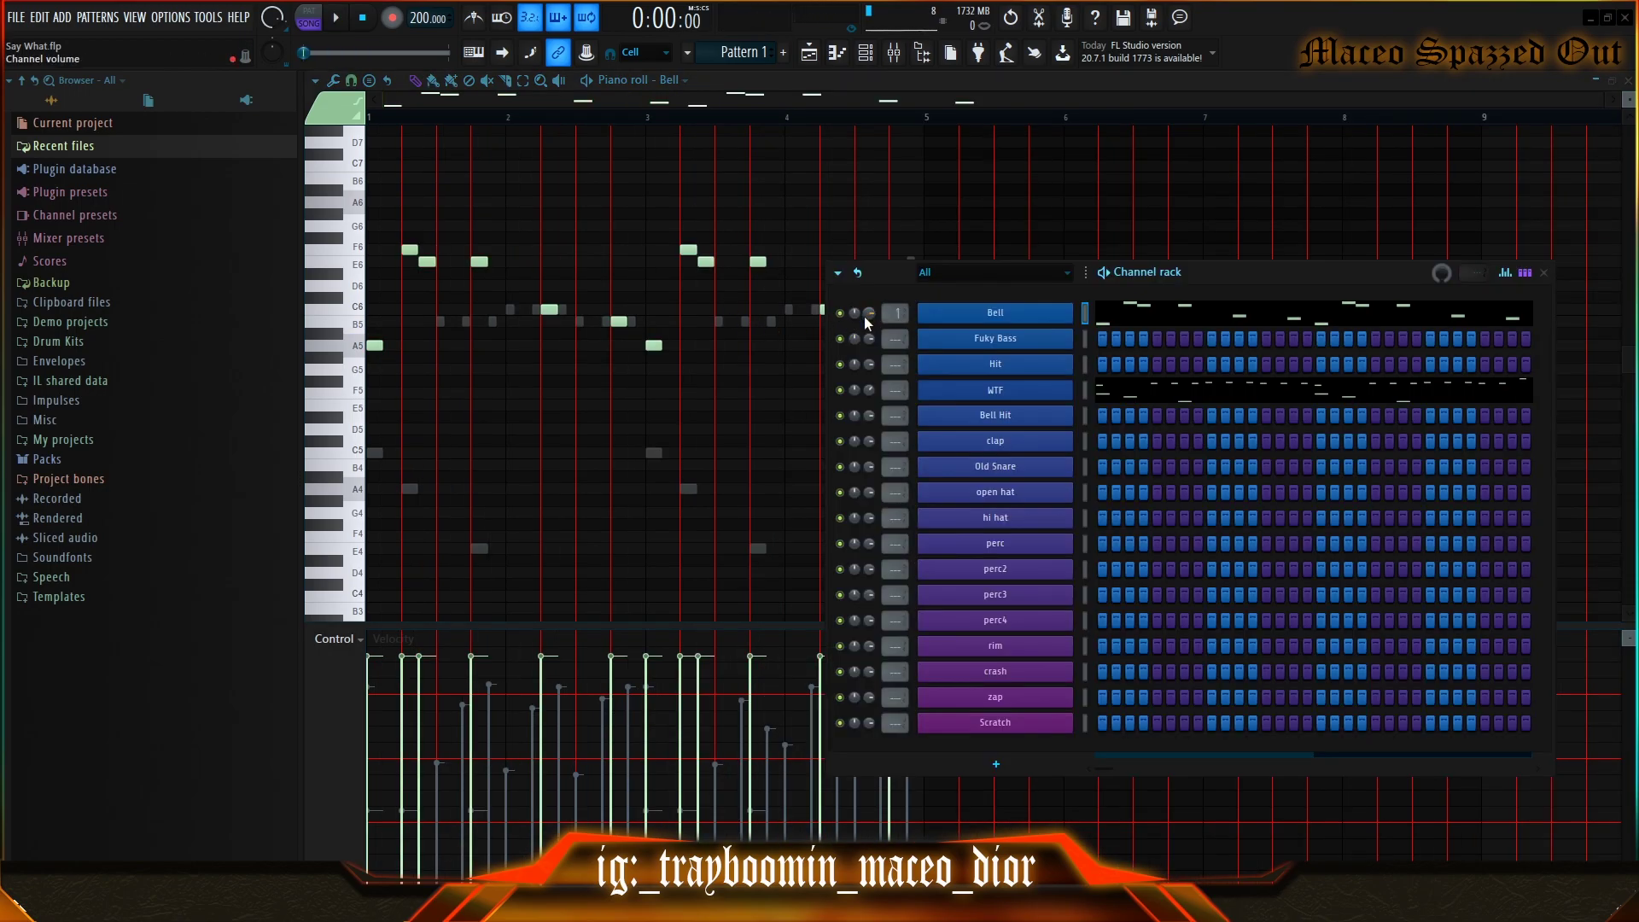
pyautogui.press('F6')
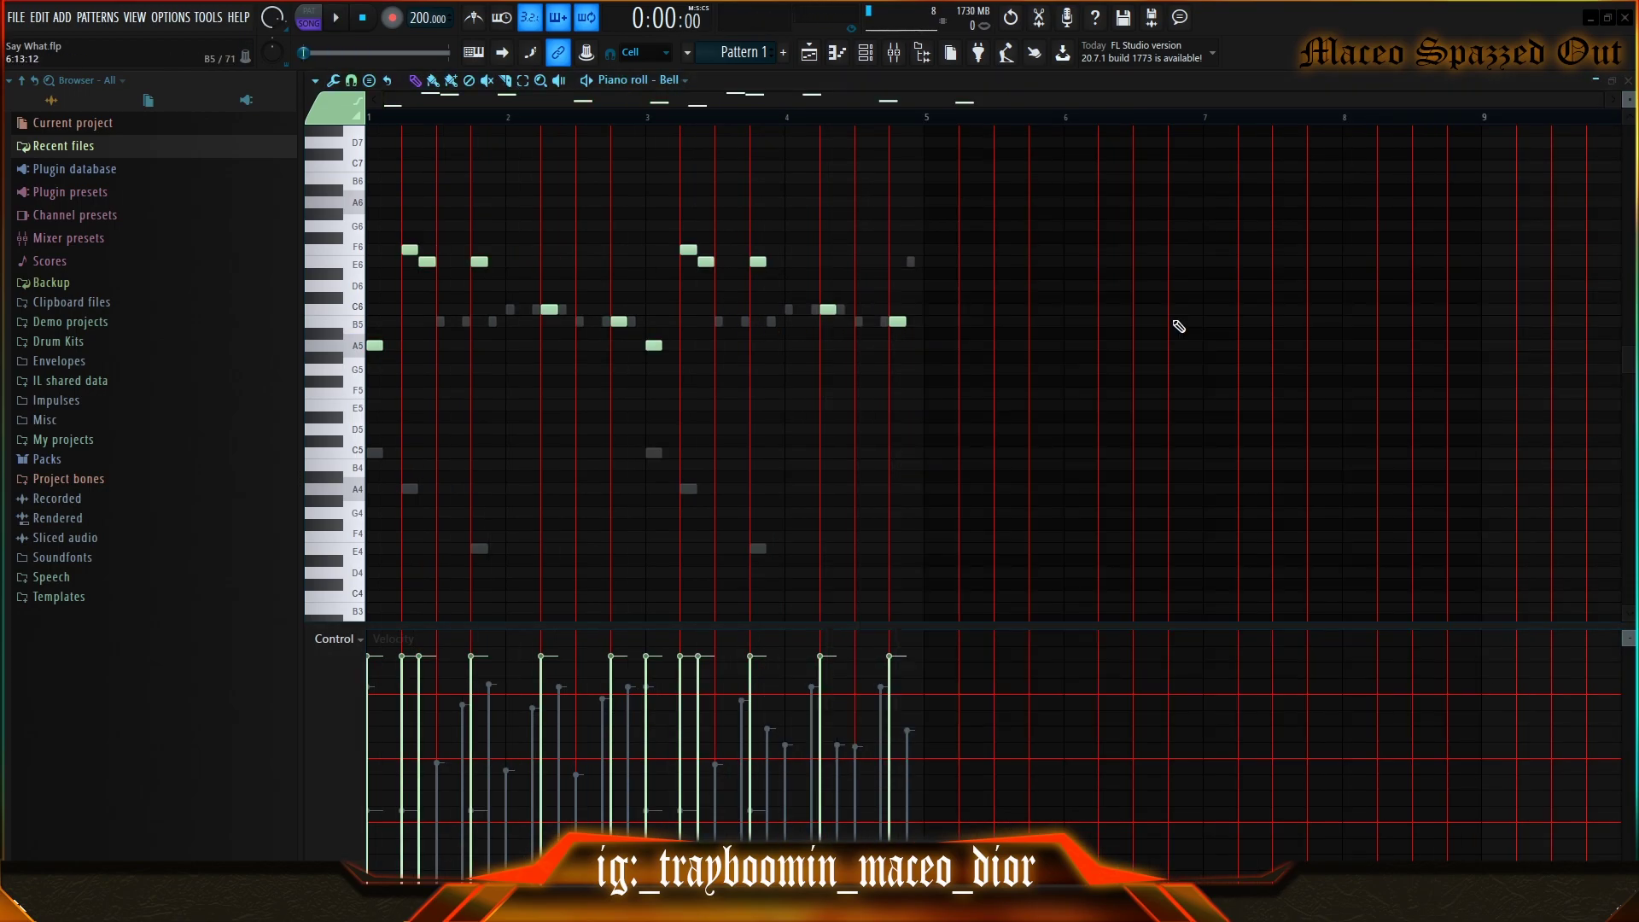
pyautogui.hotkey('ctrl', 'Down')
pyautogui.press('space')
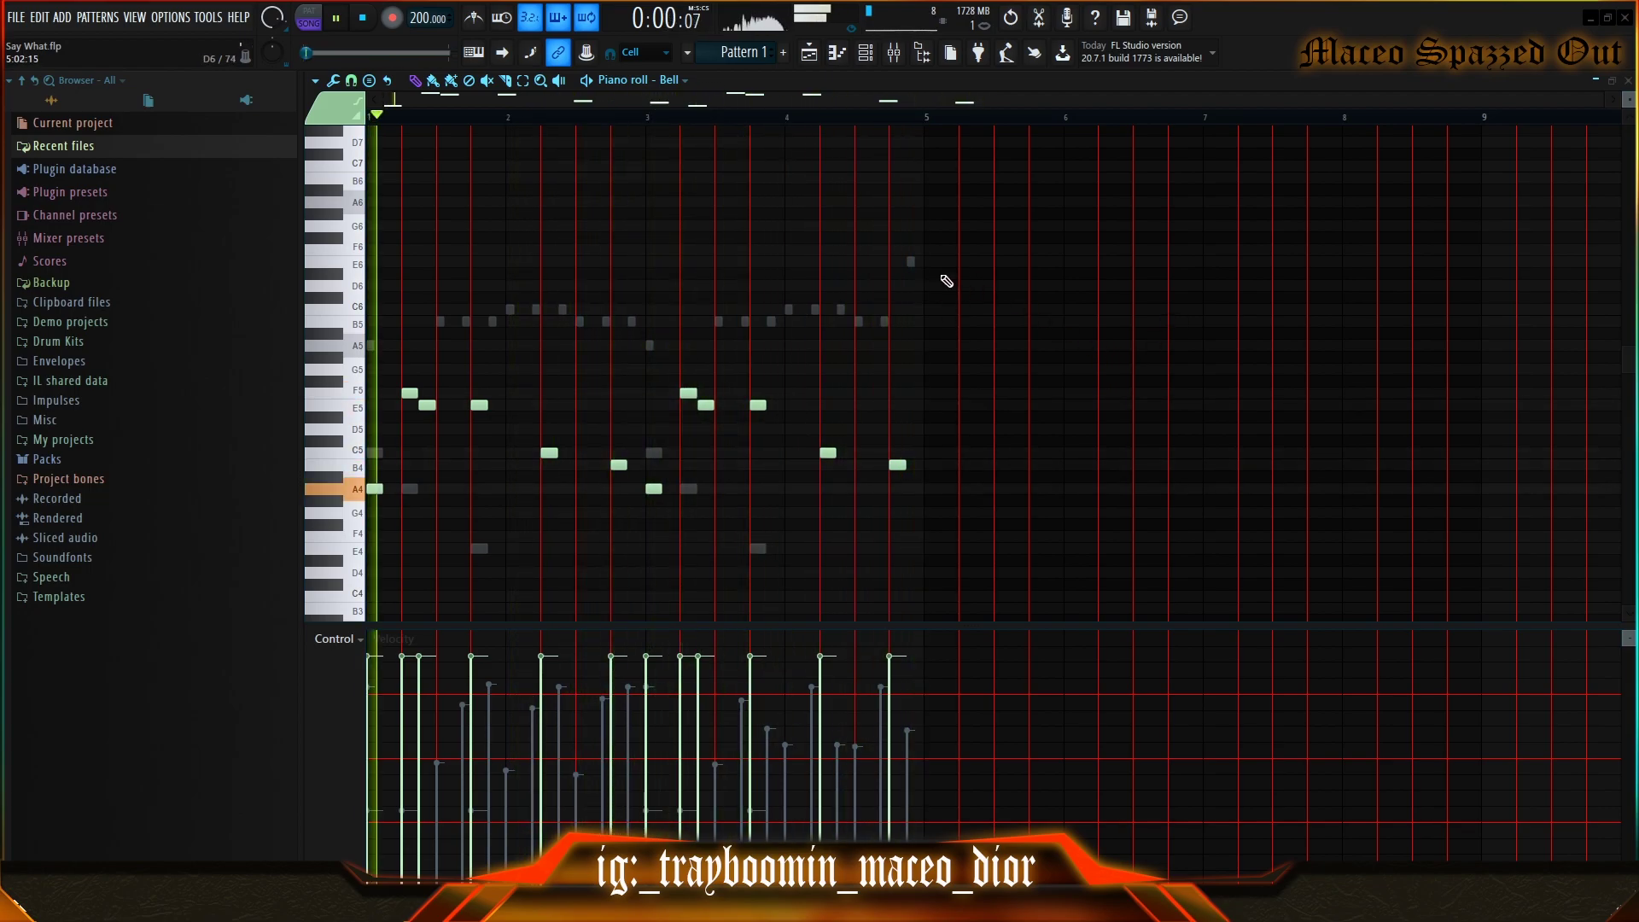
pyautogui.click(866, 53)
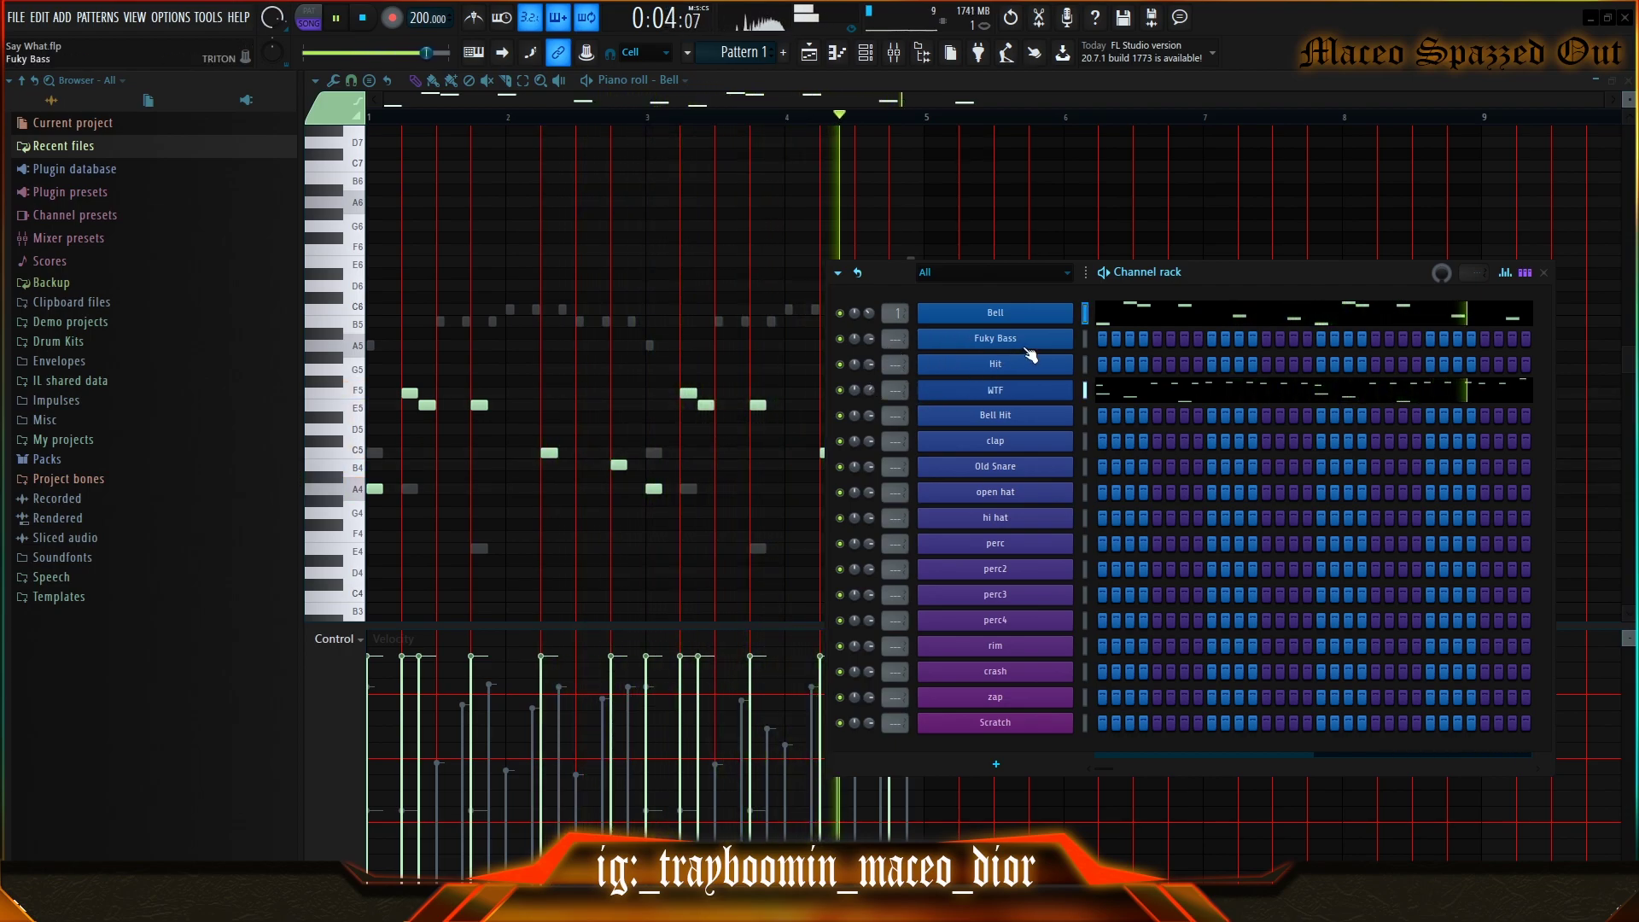
pyautogui.press('space')
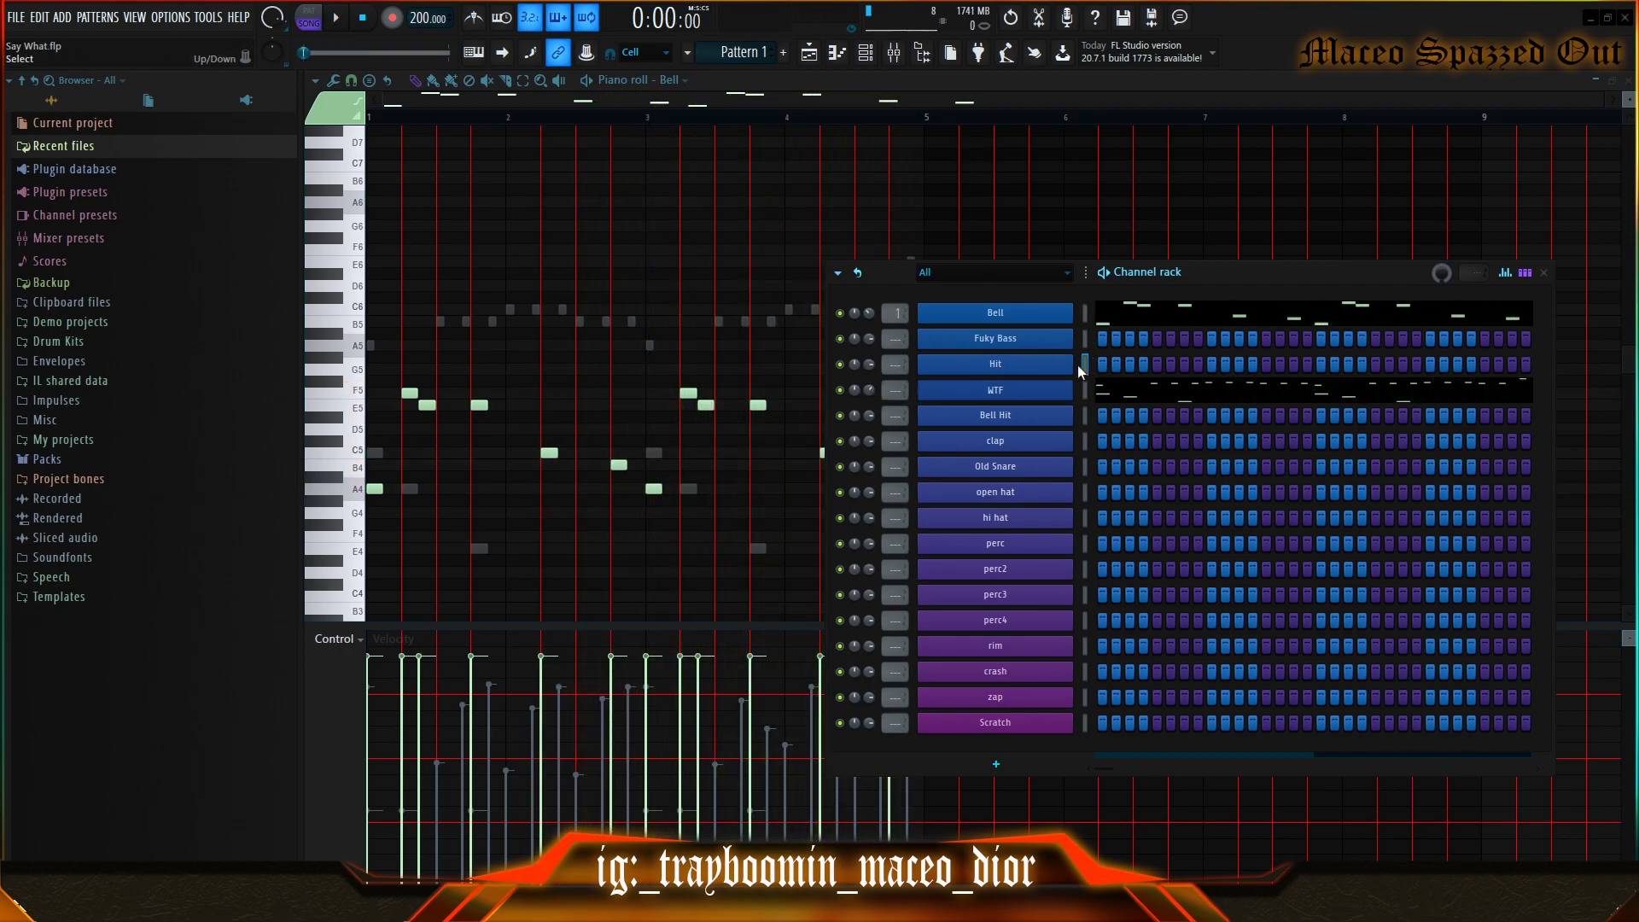
# - Switch the piano roll back to Bell and duplicate the whole melody to the right
pyautogui.rightClick(1084, 365)
pyautogui.click(1127, 369)
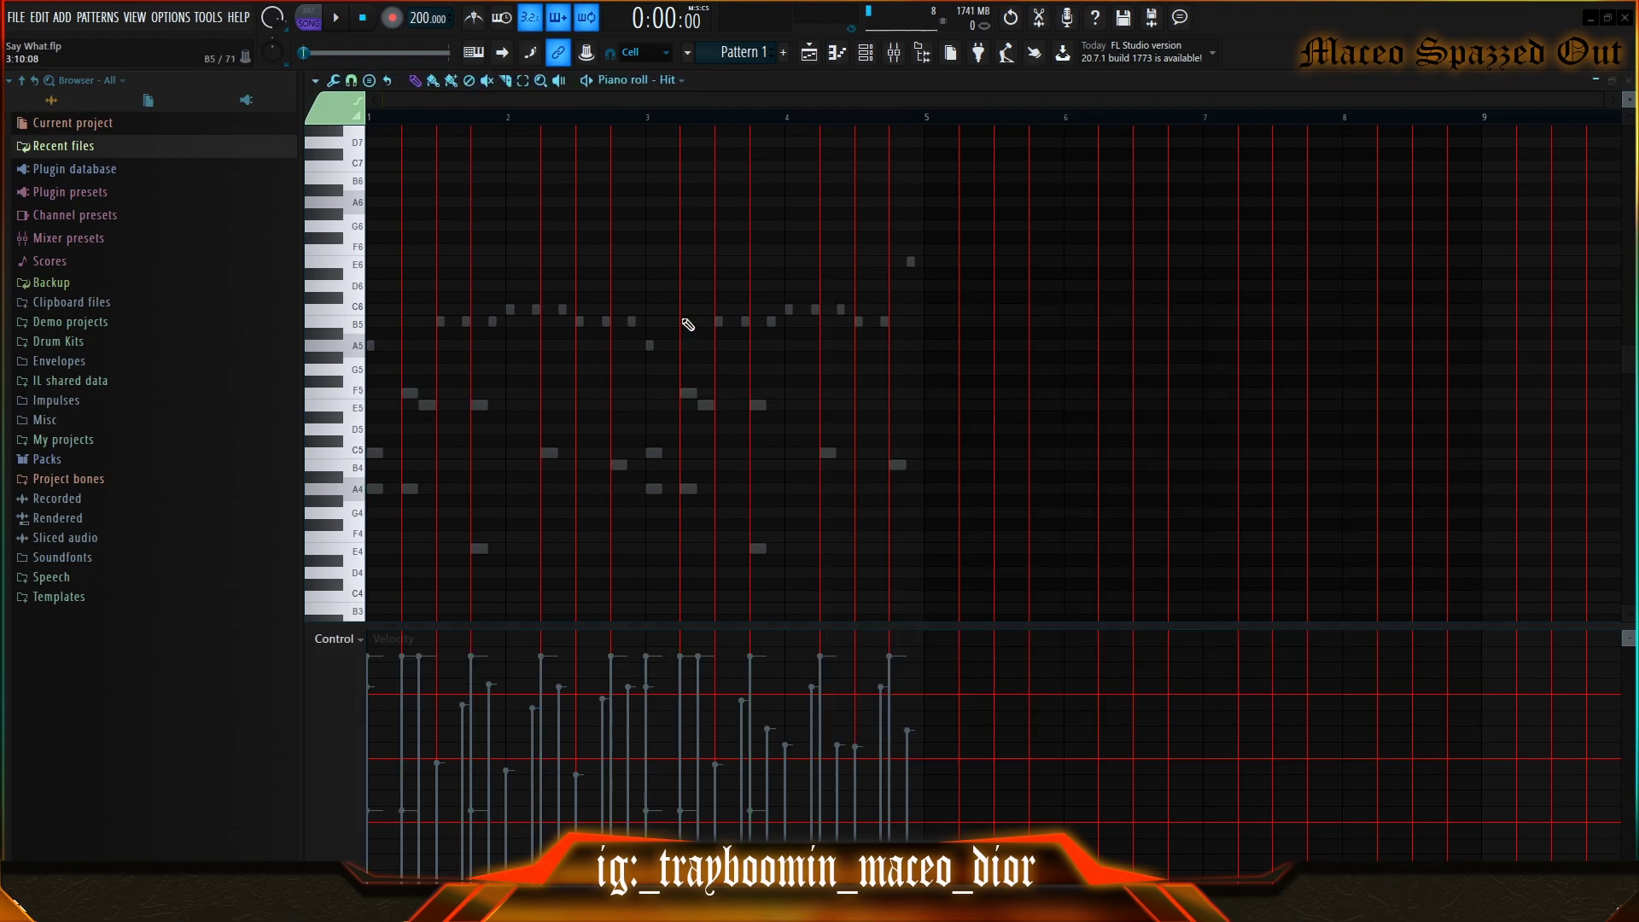
pyautogui.click(866, 53)
pyautogui.click(1128, 314)
pyautogui.moveTo(833, 250); pyautogui.dragTo(1051, 375)
pyautogui.hotkey('ctrl', 'b')
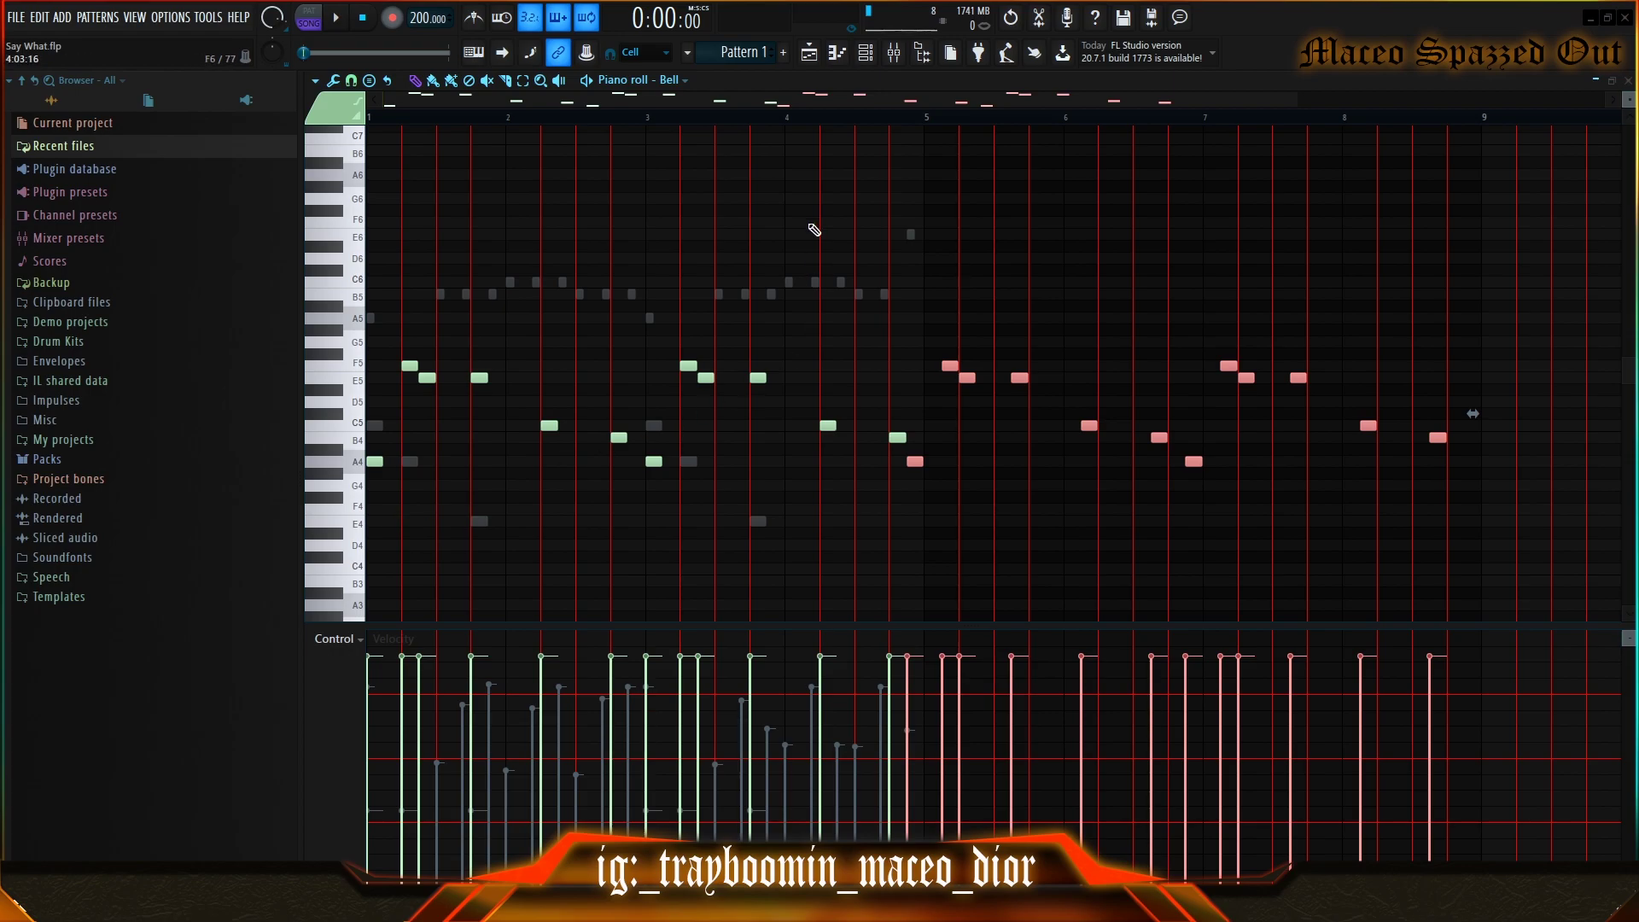
pyautogui.scroll(3, 866, 236)
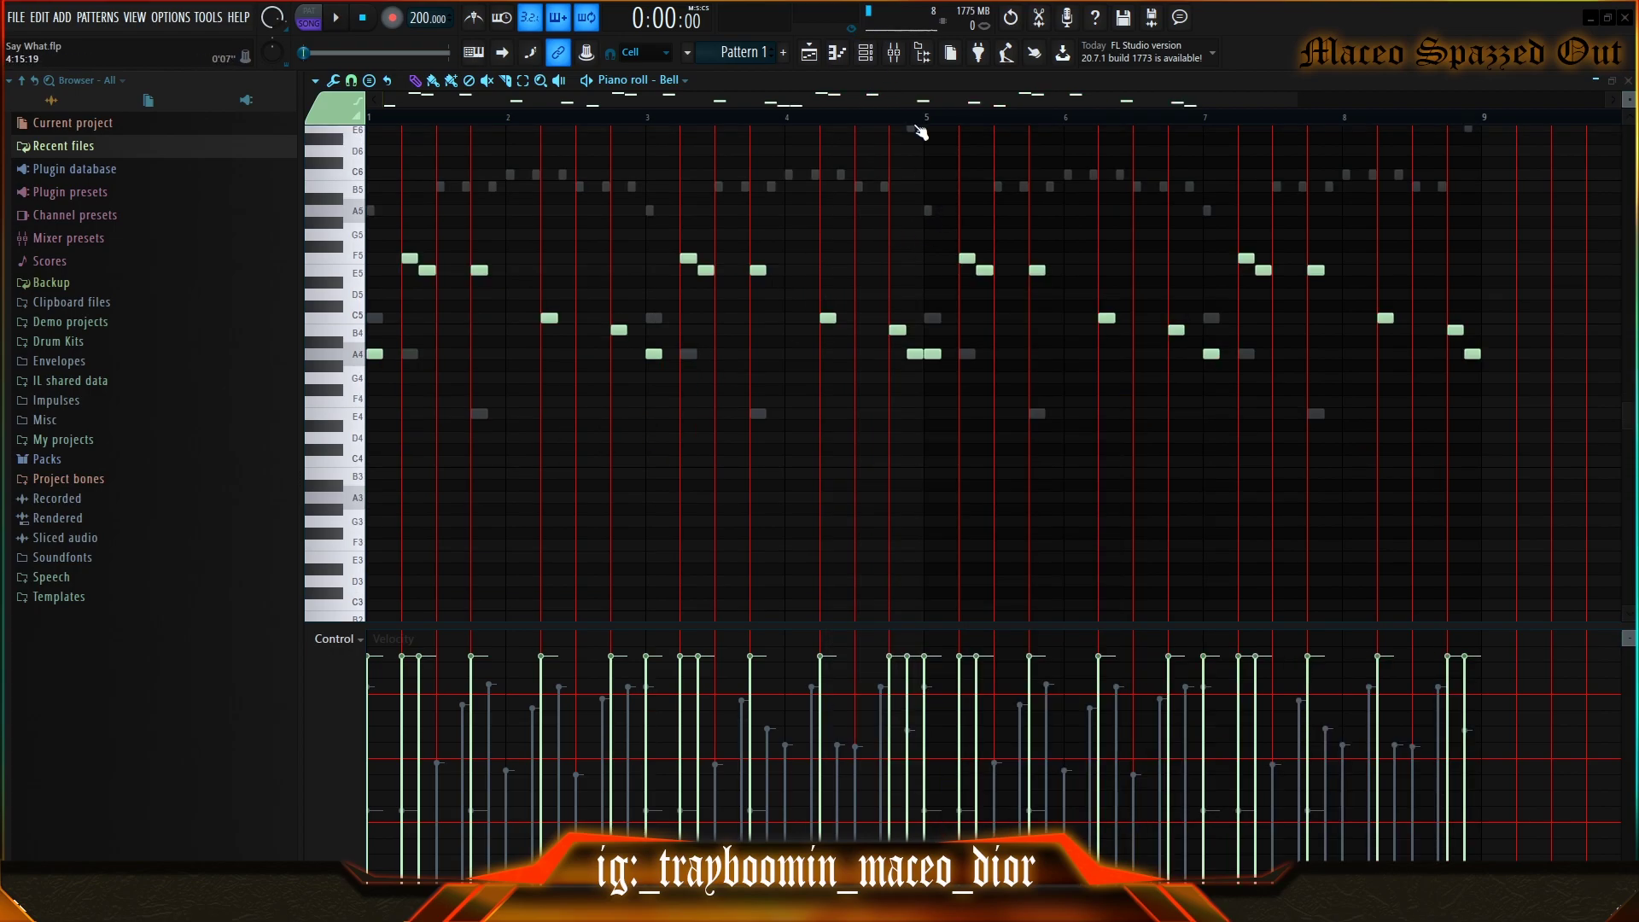
pyautogui.press('space')
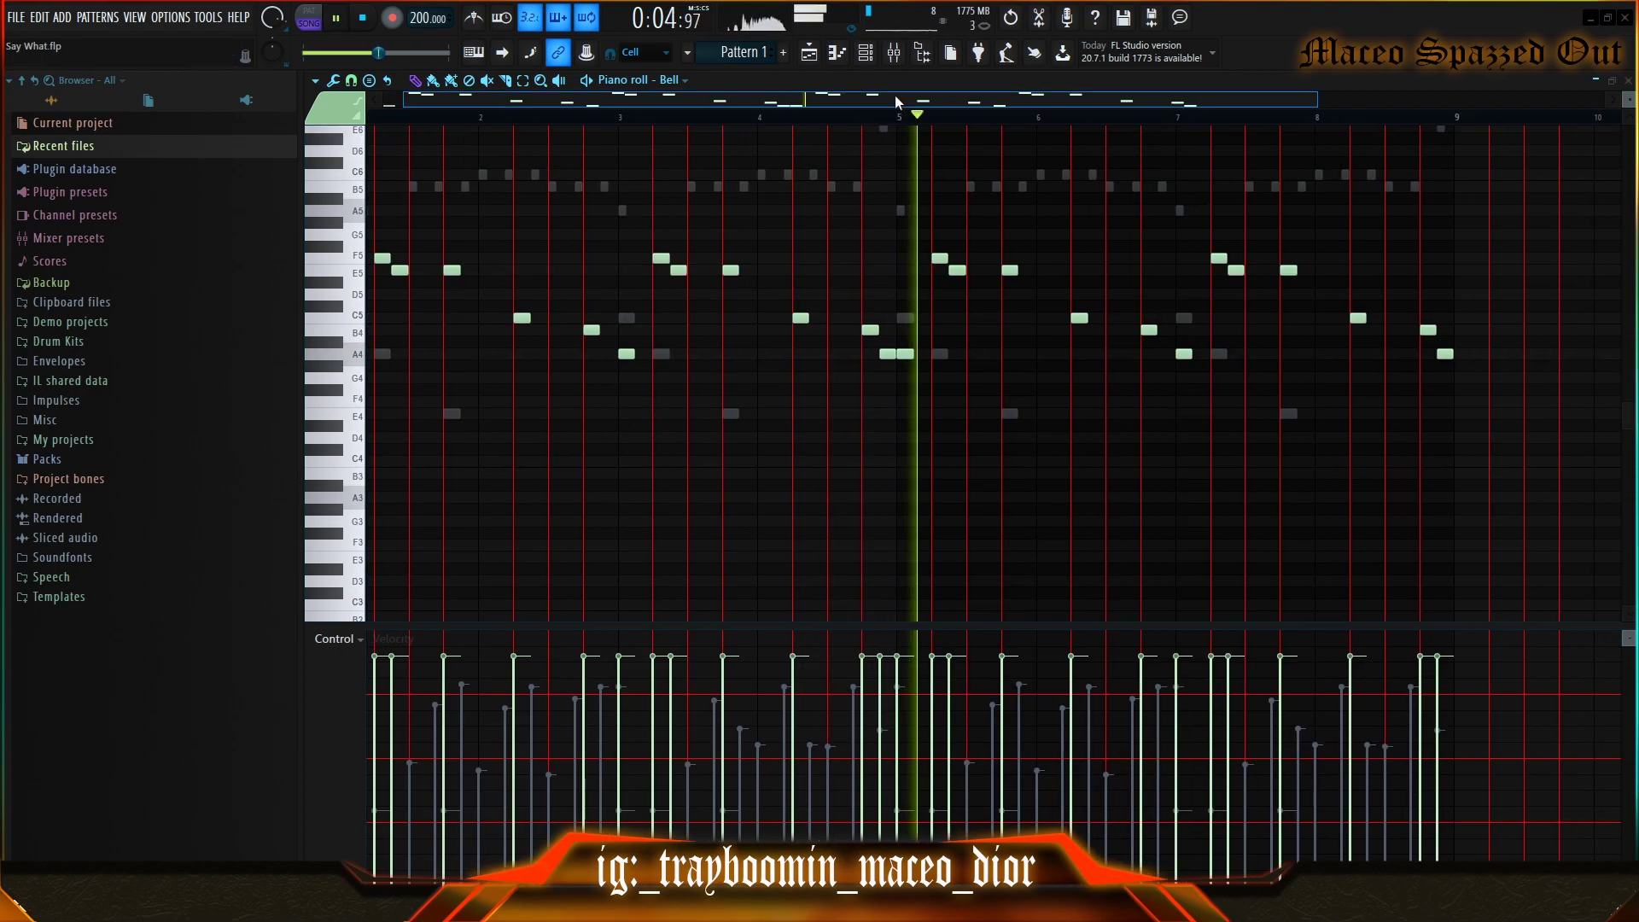
# - Zoom the piano roll, audition the ending around bar 8, and select the four short C6 notes
pyautogui.click(353, 80)
pyautogui.click(370, 218)
pyautogui.press('space')
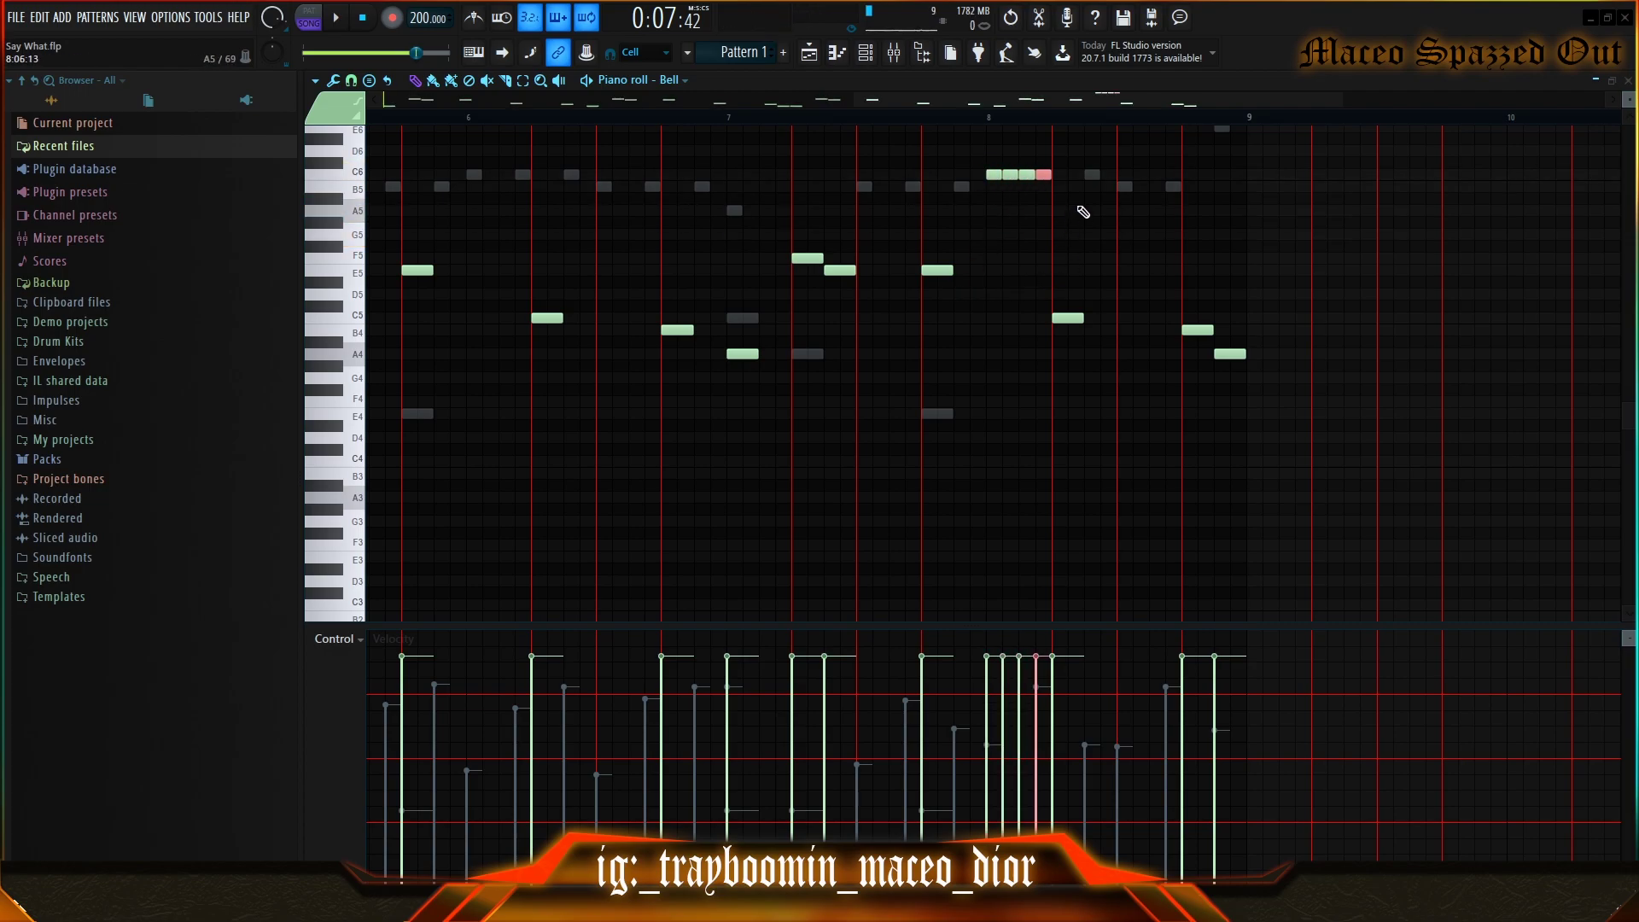
pyautogui.press('space')
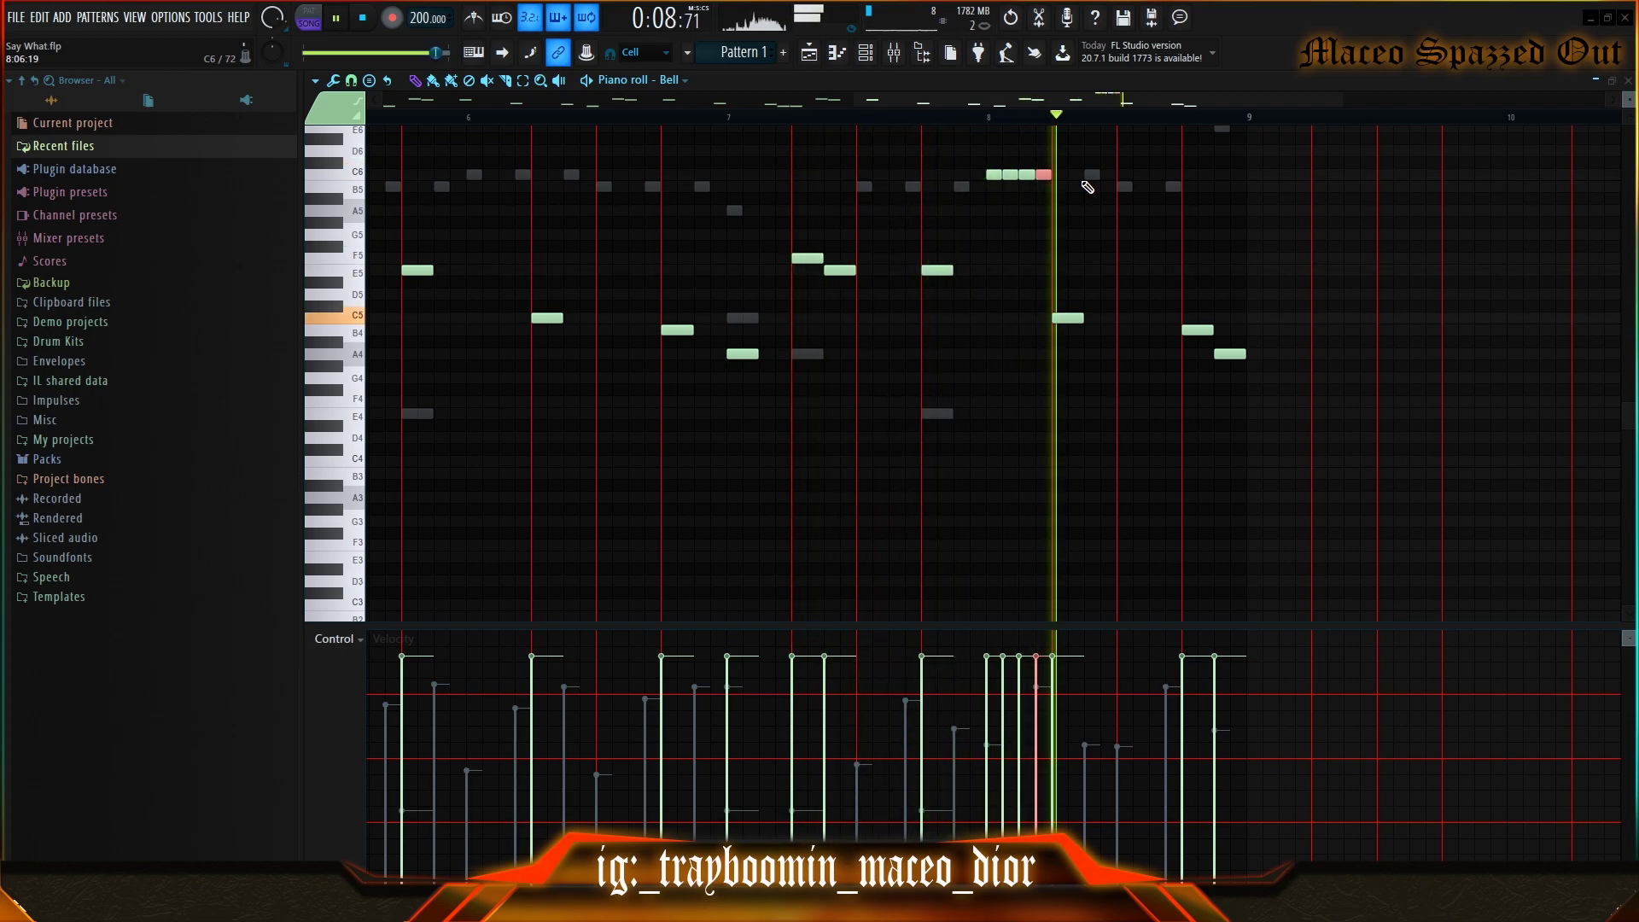
pyautogui.press('space')
pyautogui.press('space')
pyautogui.moveTo(1084, 167)
pyautogui.mouseDown()
pyautogui.moveTo(994, 175)
pyautogui.moveTo(1127, 319)
pyautogui.mouseUp()
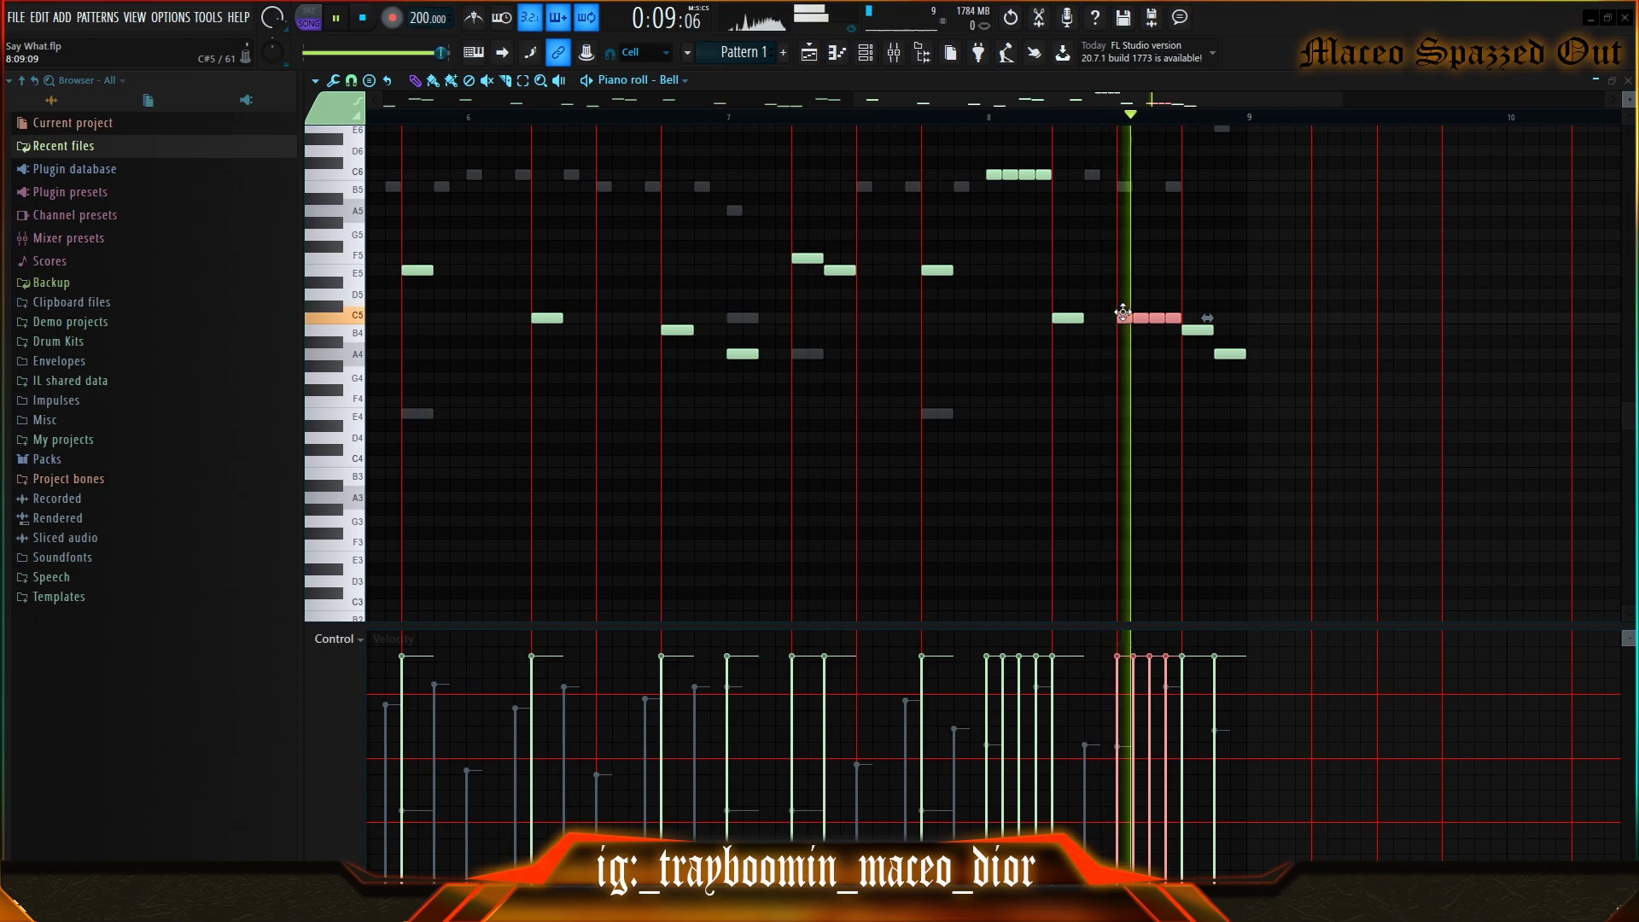
pyautogui.press('space')
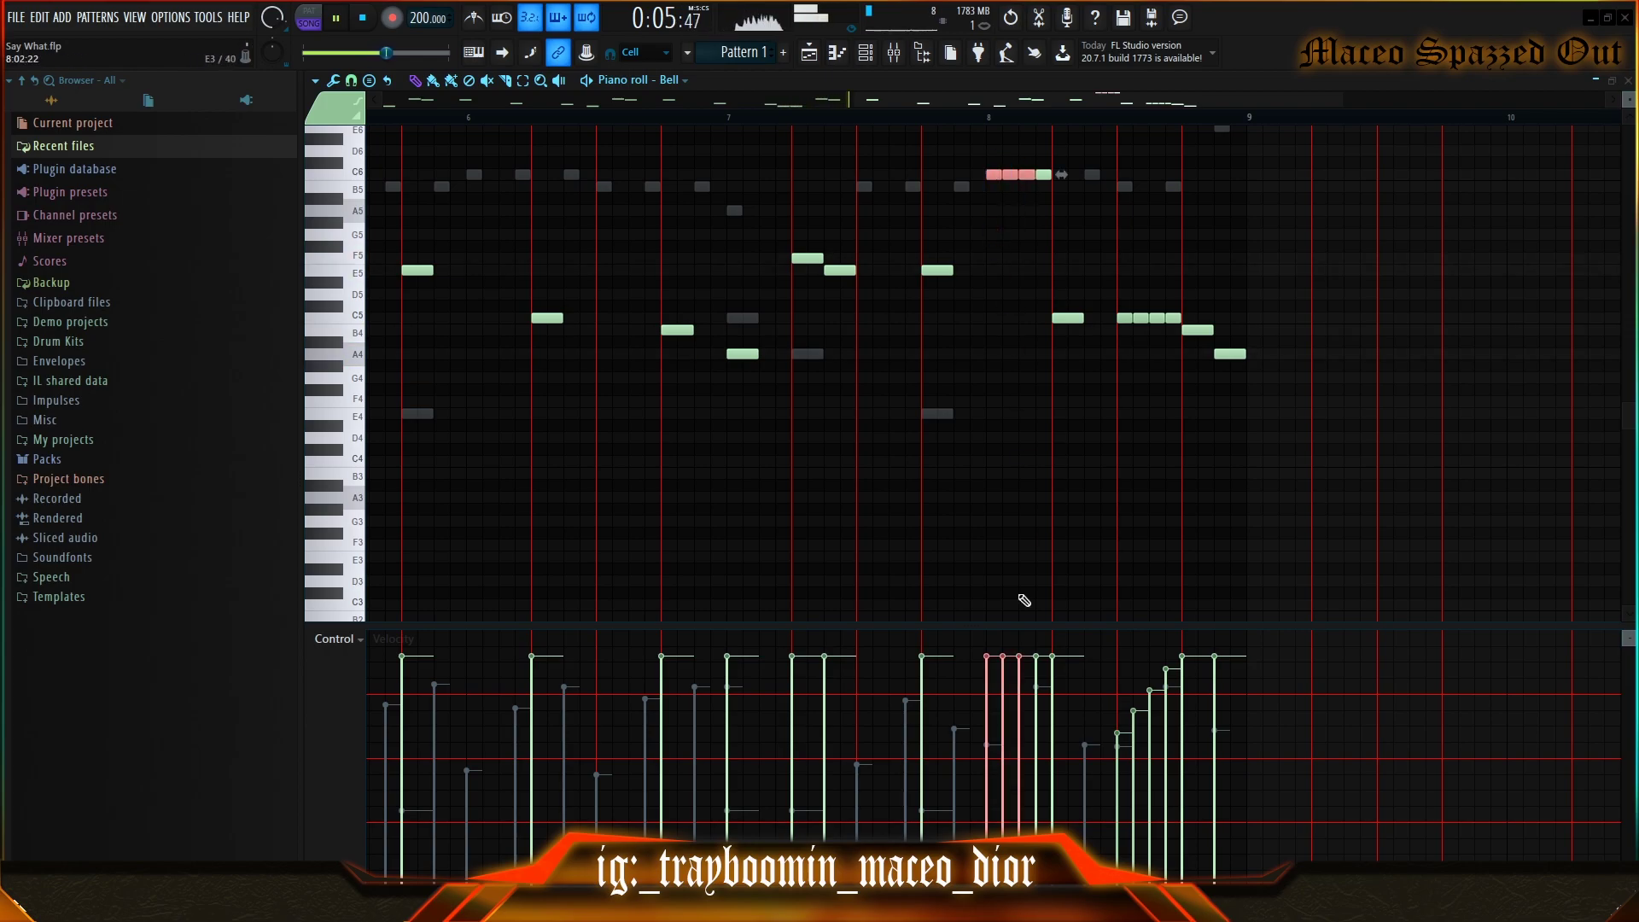
# - Open the Hit channel's piano roll and move a note earlier in the bar
pyautogui.press('F6')
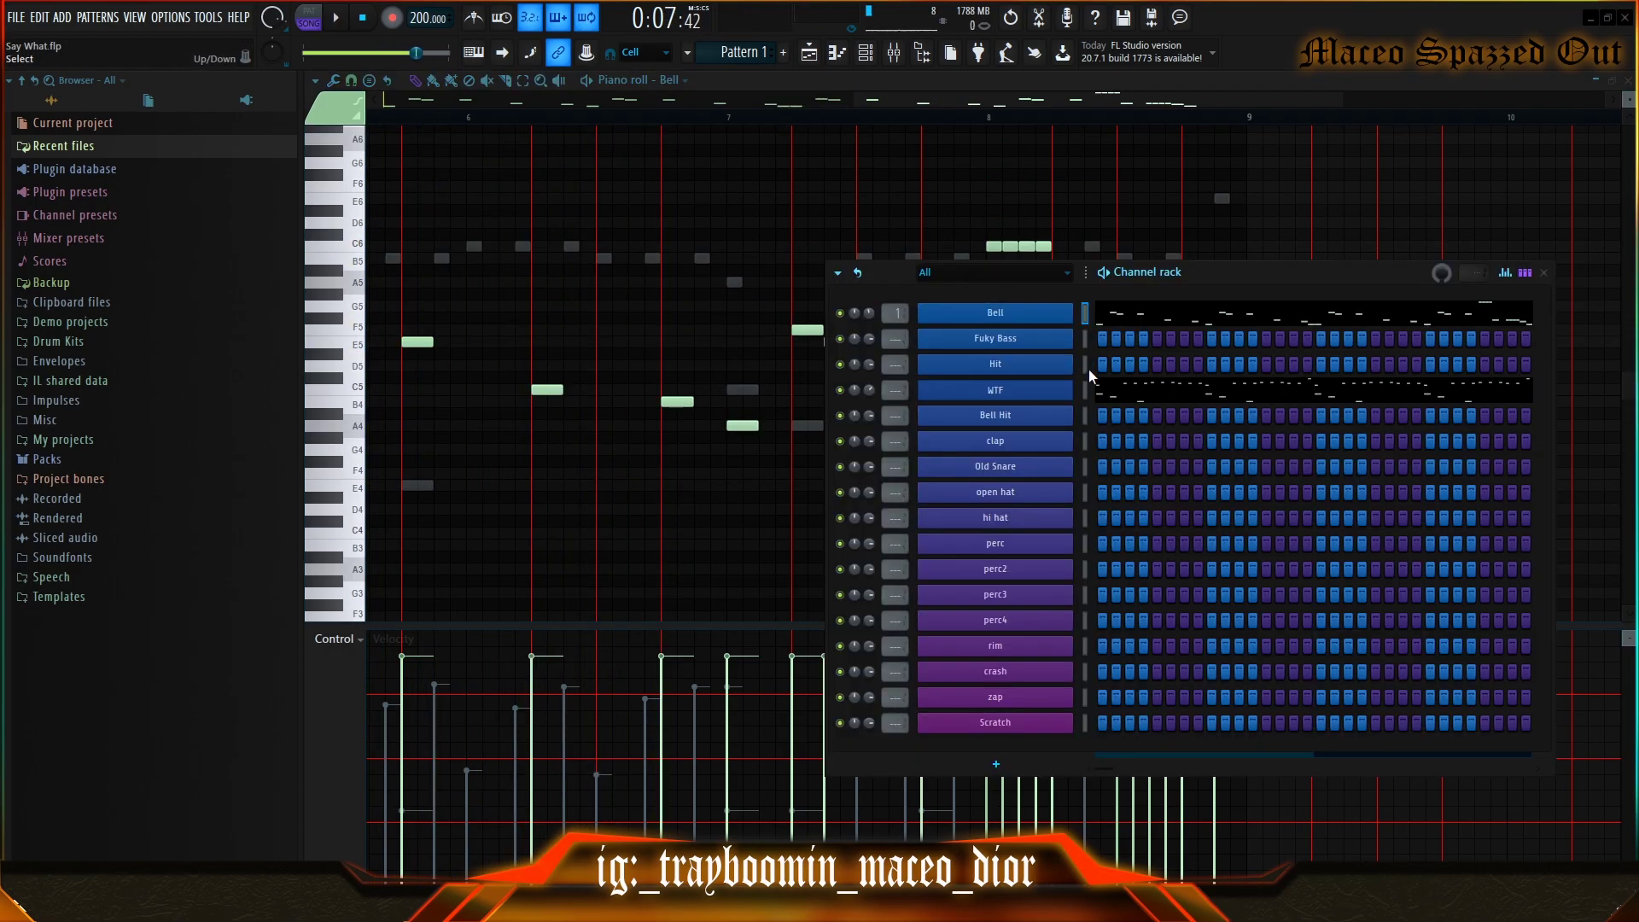
pyautogui.rightClick(995, 362)
pyautogui.click(1127, 372)
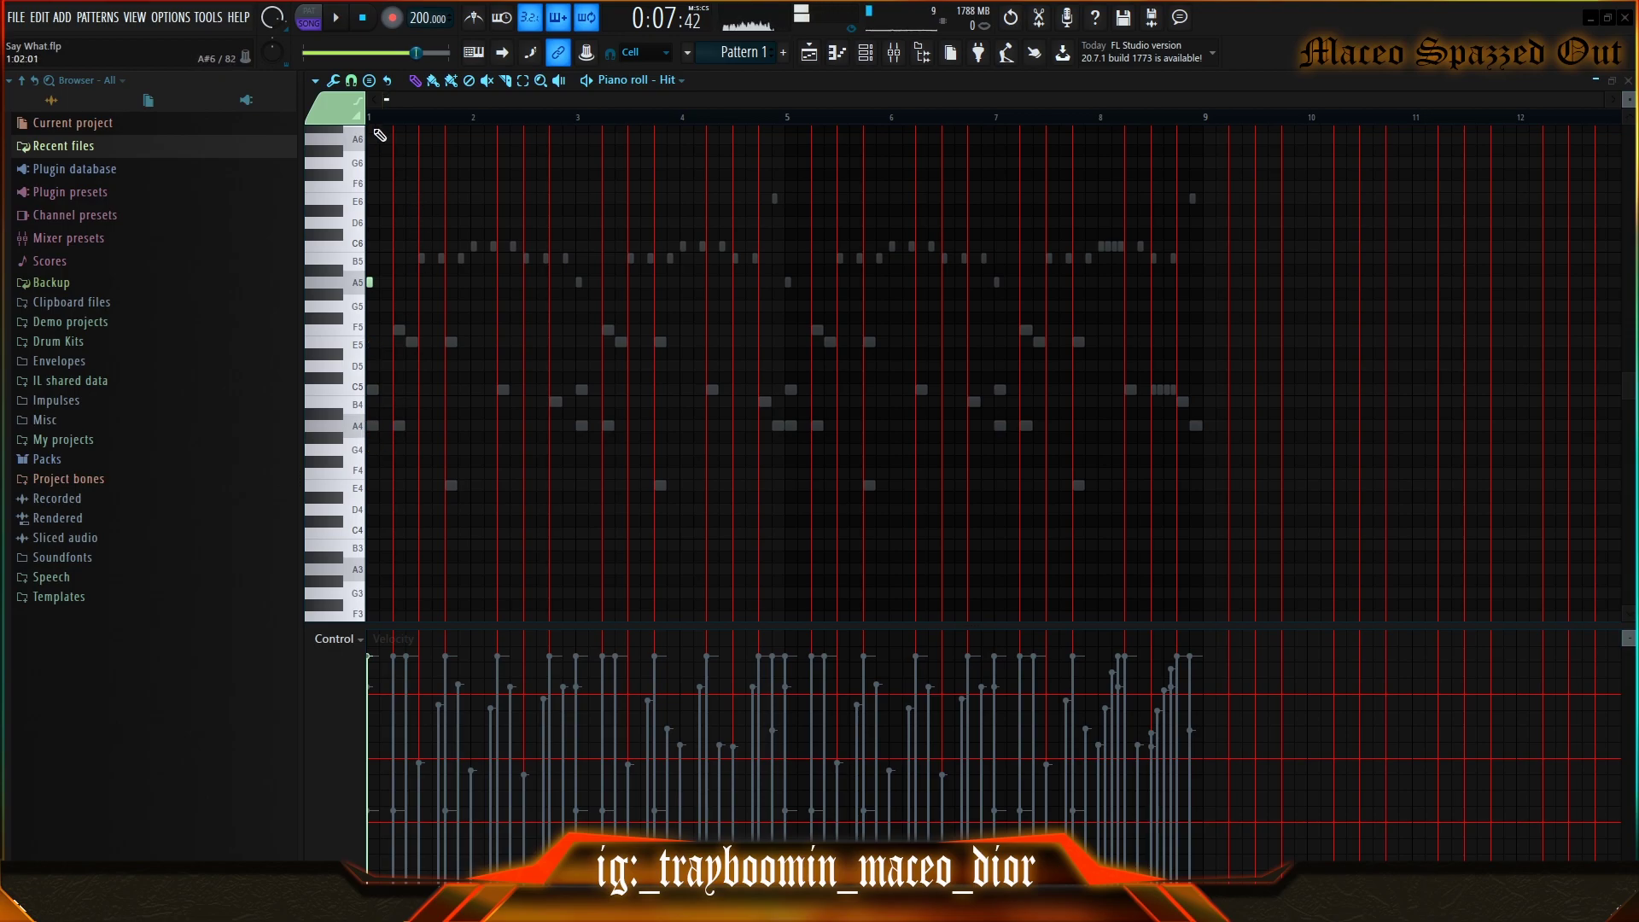
pyautogui.click(864, 53)
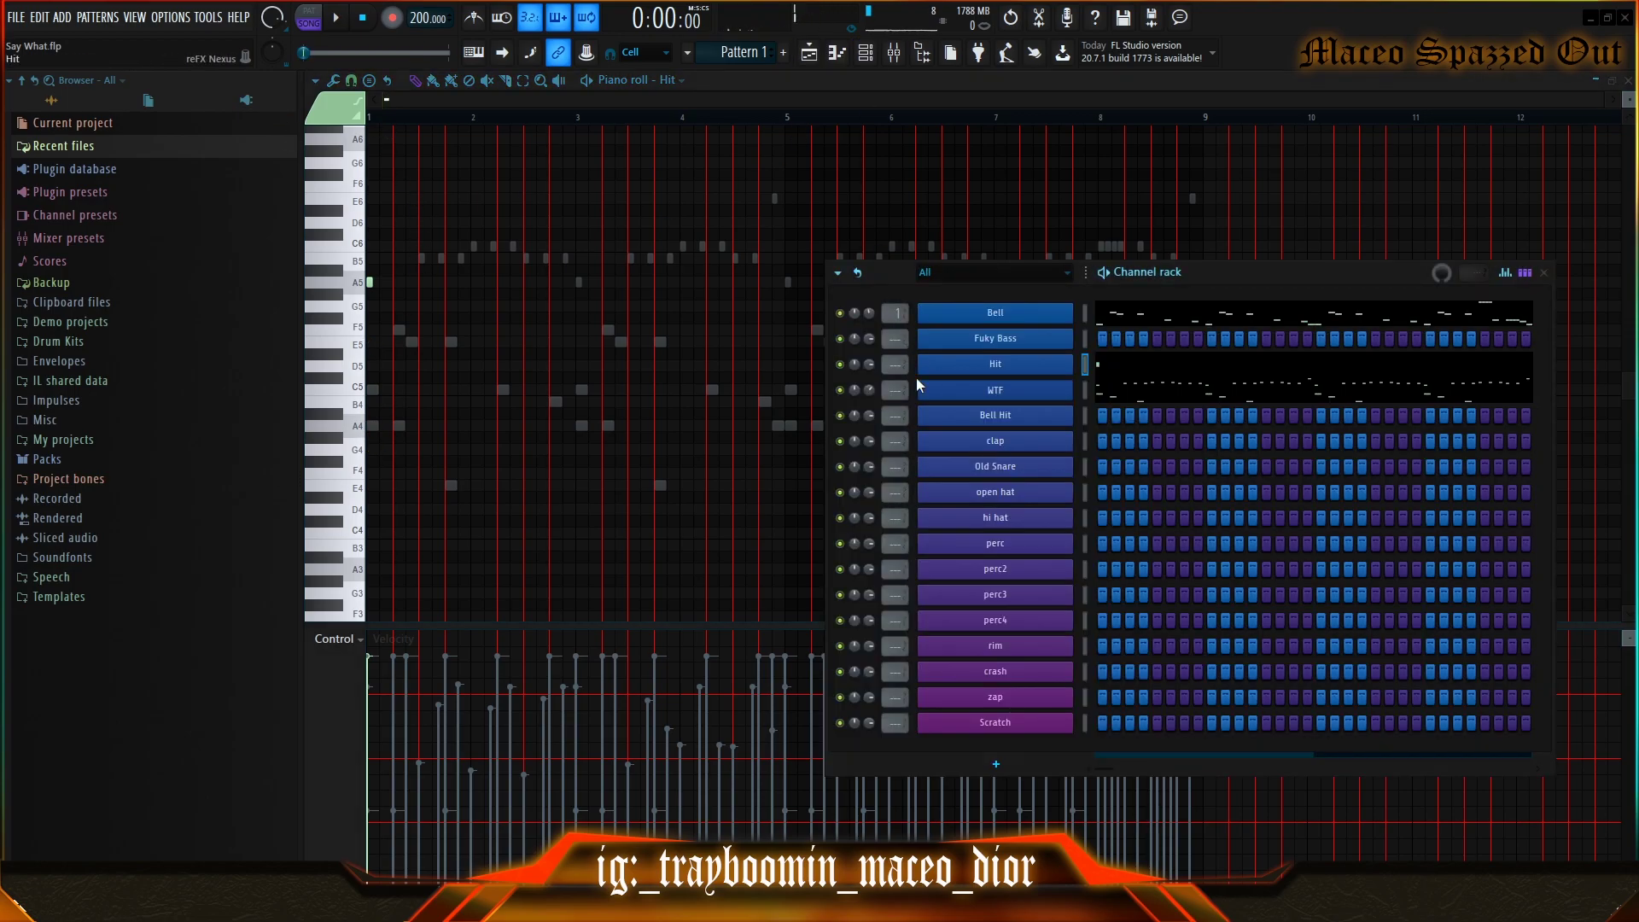
pyautogui.press('space')
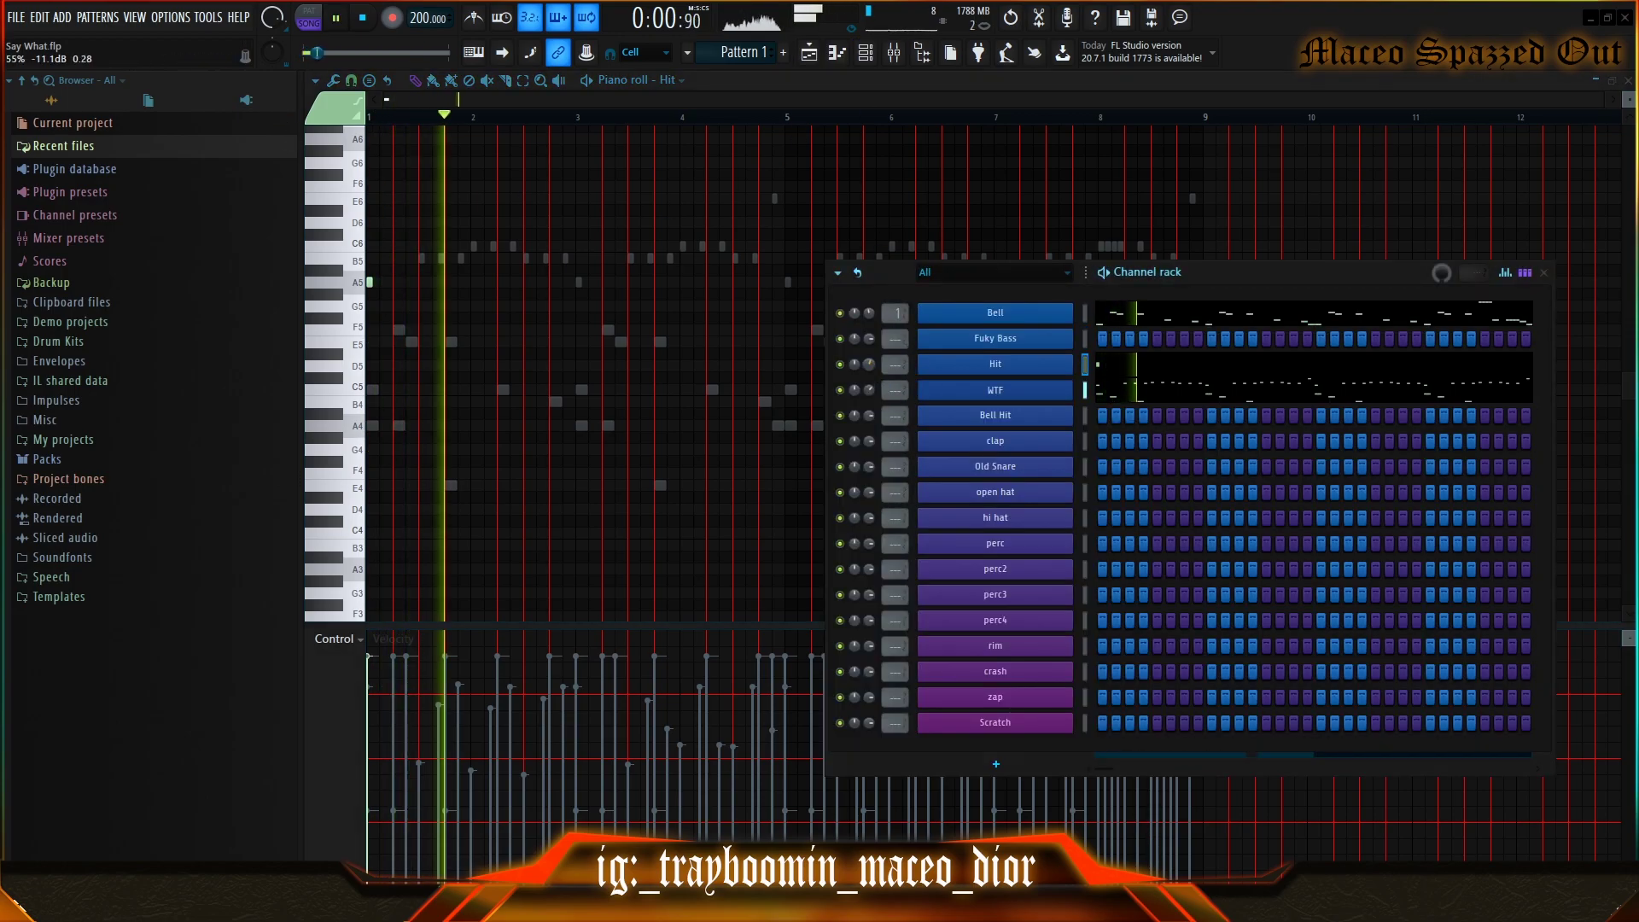
pyautogui.press('F6')
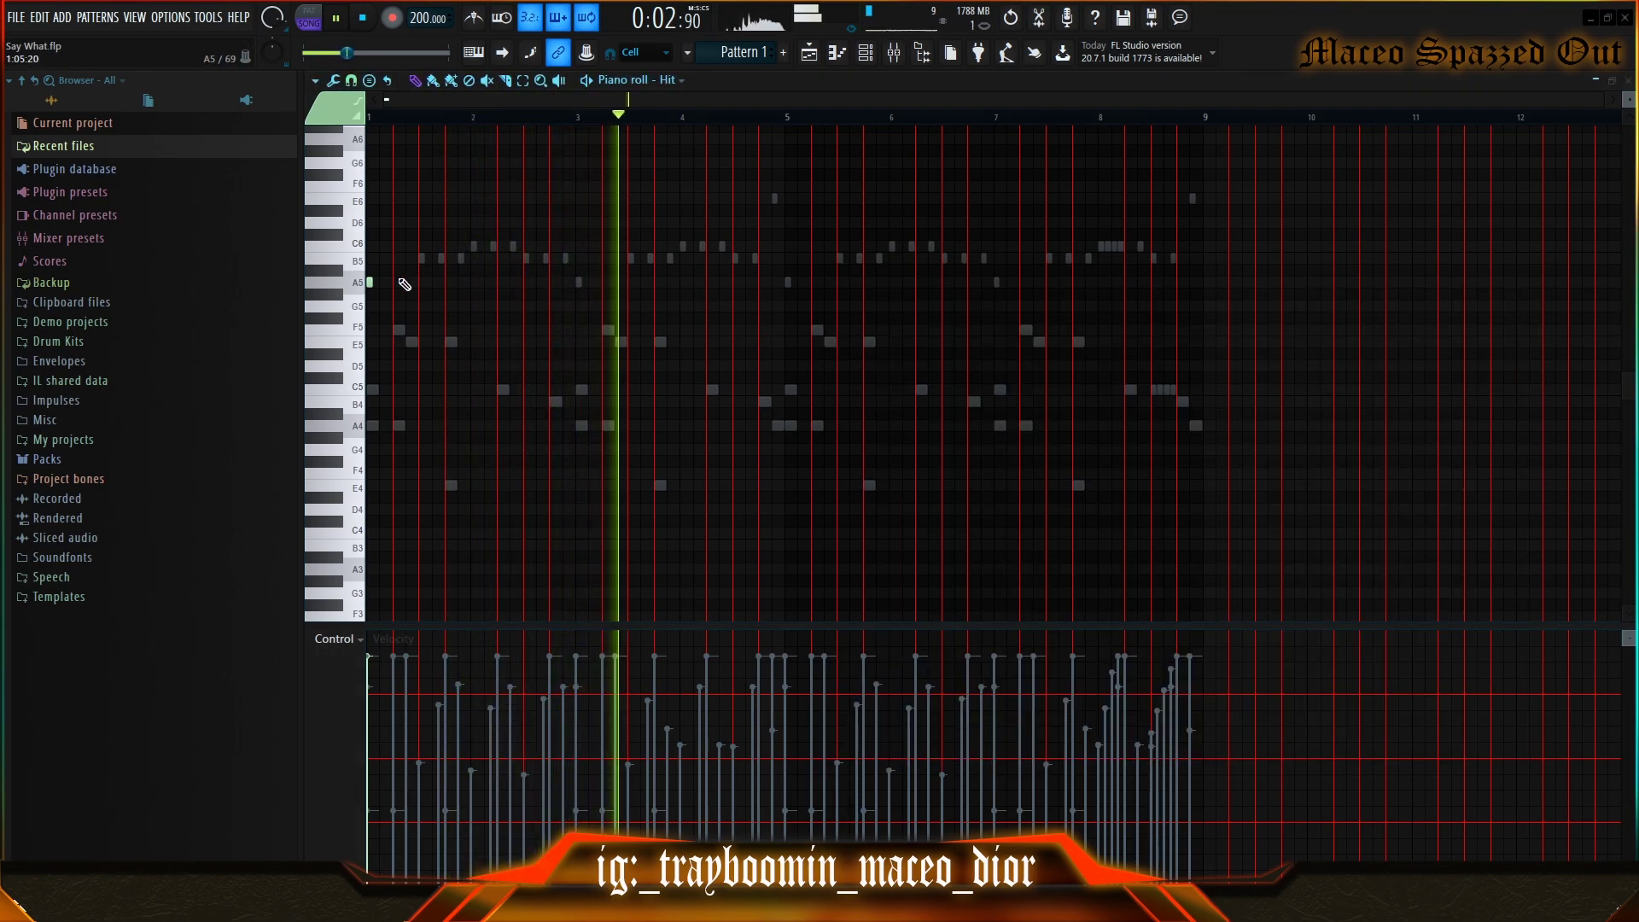
pyautogui.click(814, 282)
pyautogui.moveTo(812, 281); pyautogui.dragTo(742, 274)
pyautogui.press('space')
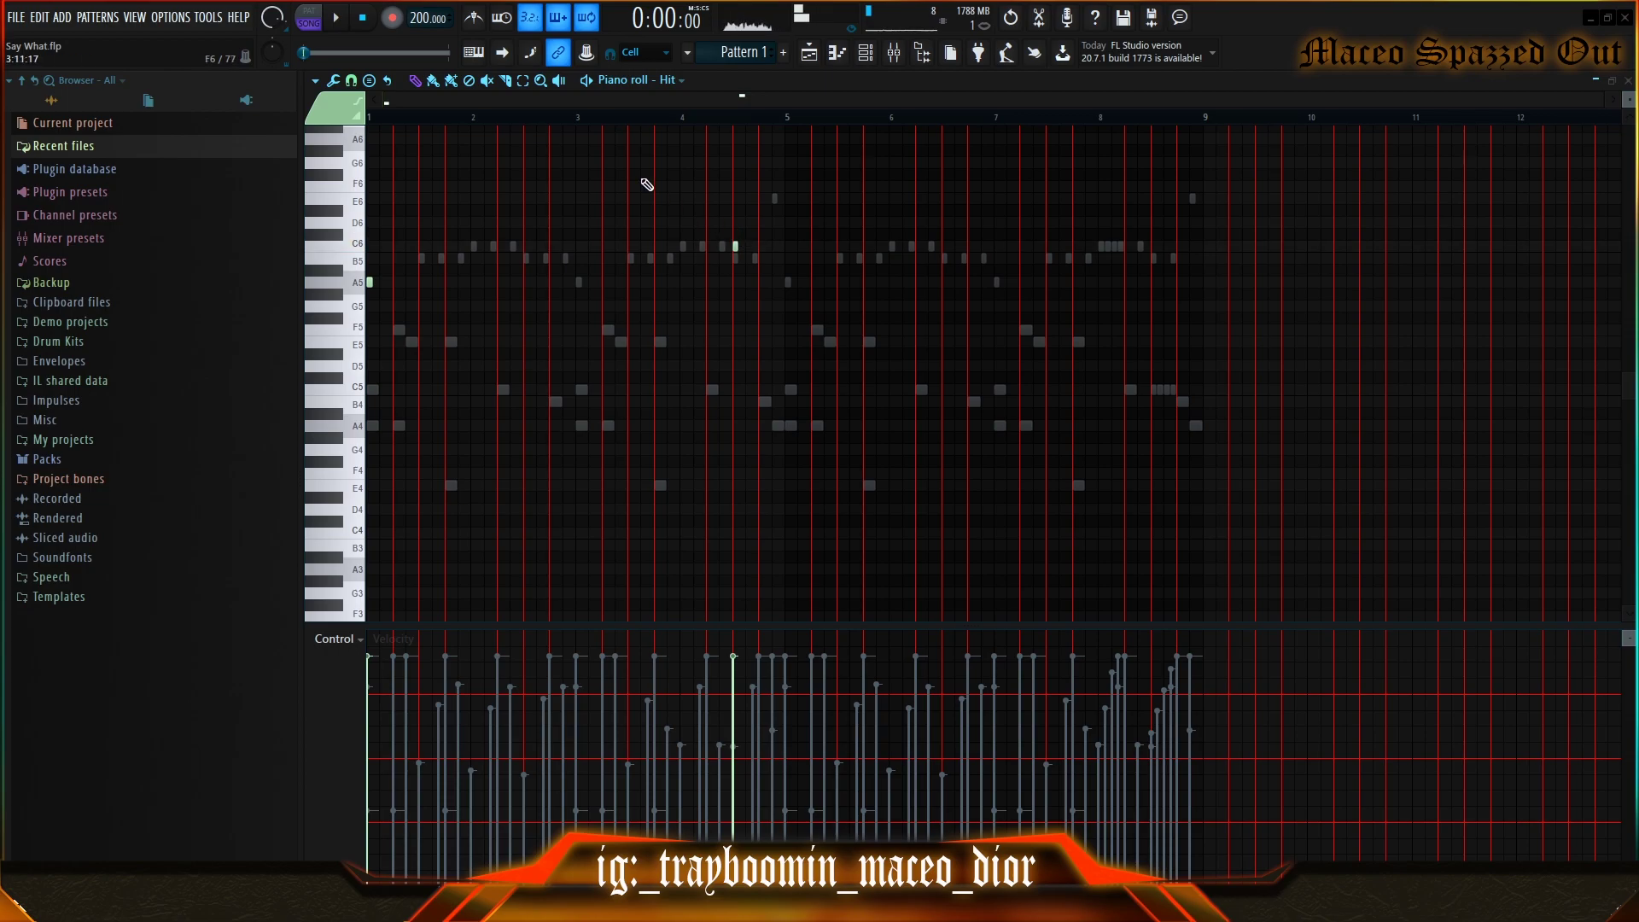
# - Nudge a note slightly earlier and add an A5 note near bar 5
pyautogui.click(640, 118)
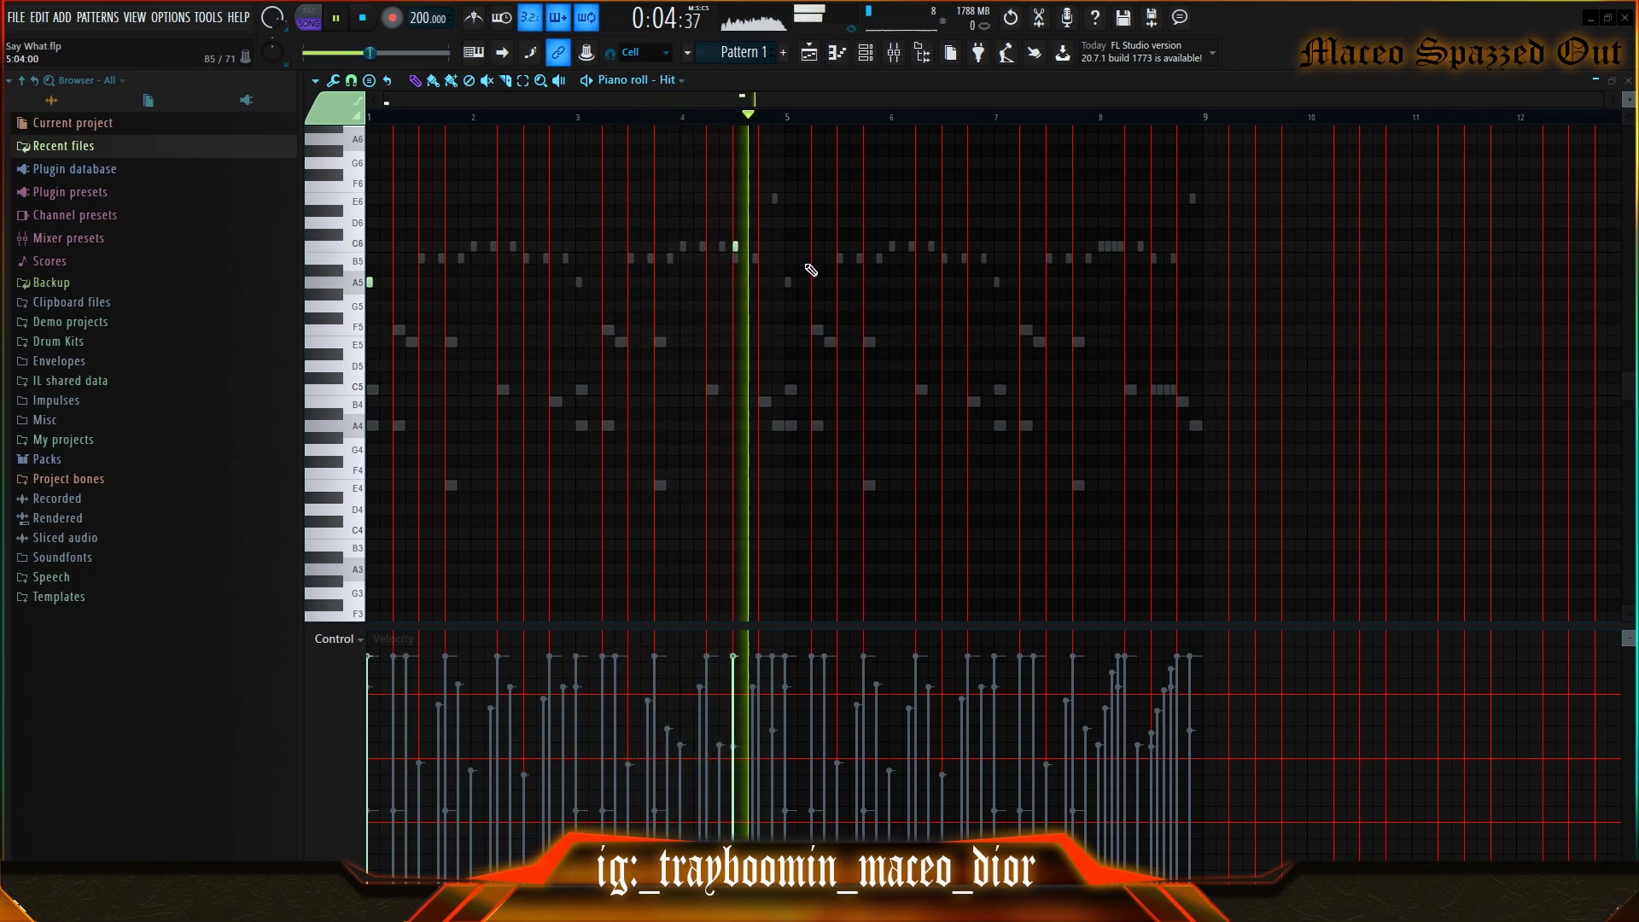
pyautogui.moveTo(736, 246); pyautogui.dragTo(711, 246)
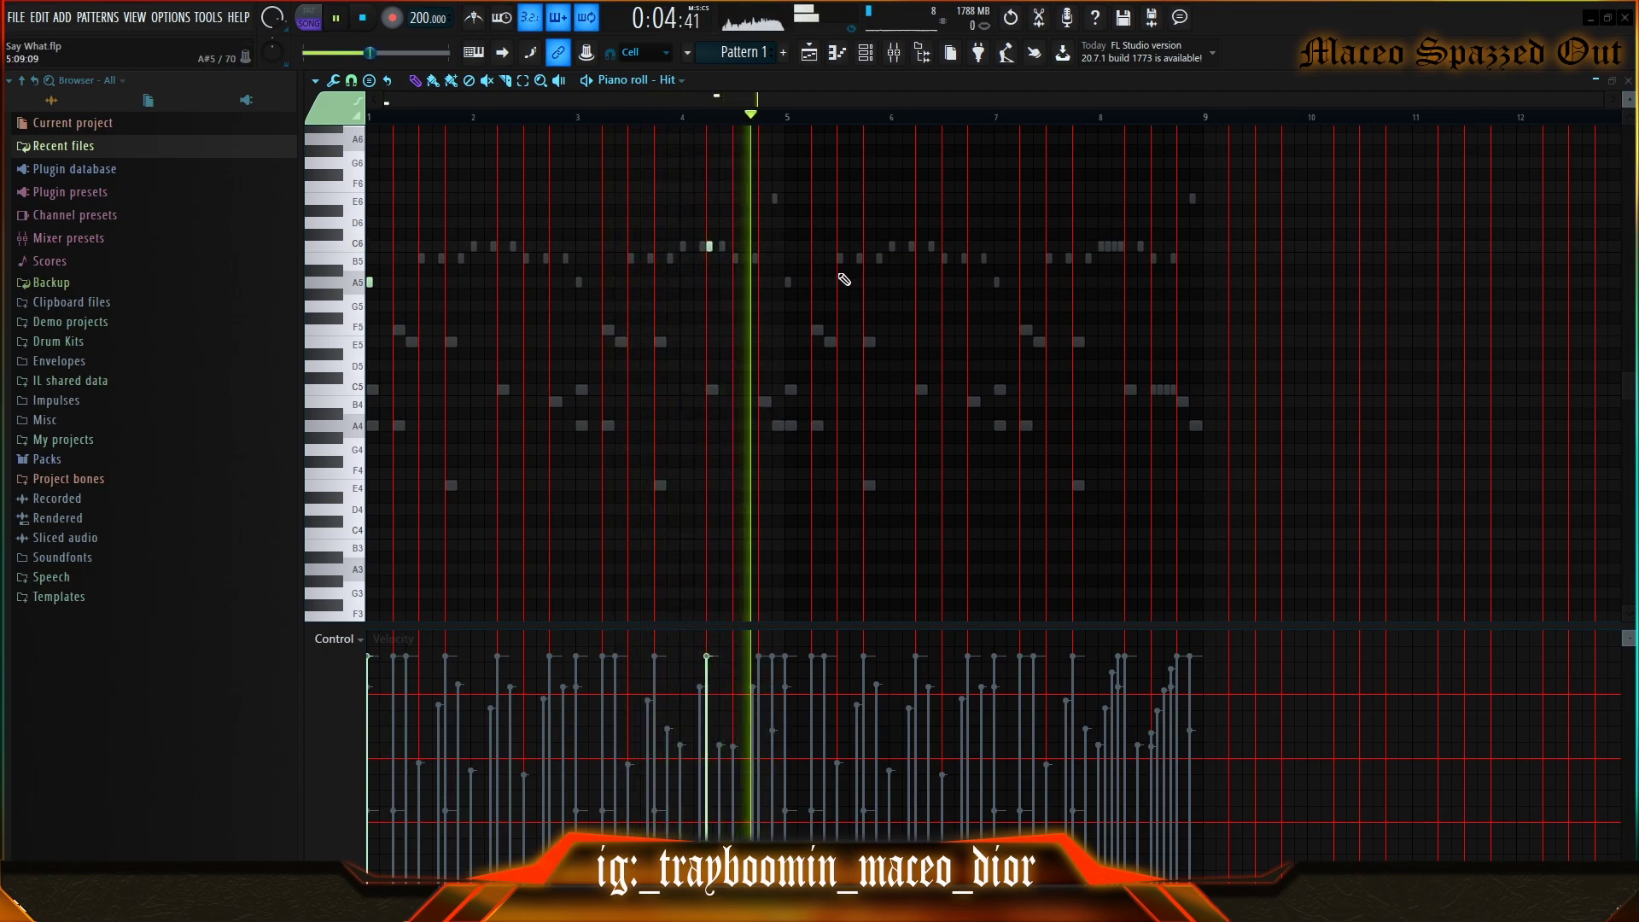
pyautogui.press('space')
pyautogui.click(788, 291)
pyautogui.press('space')
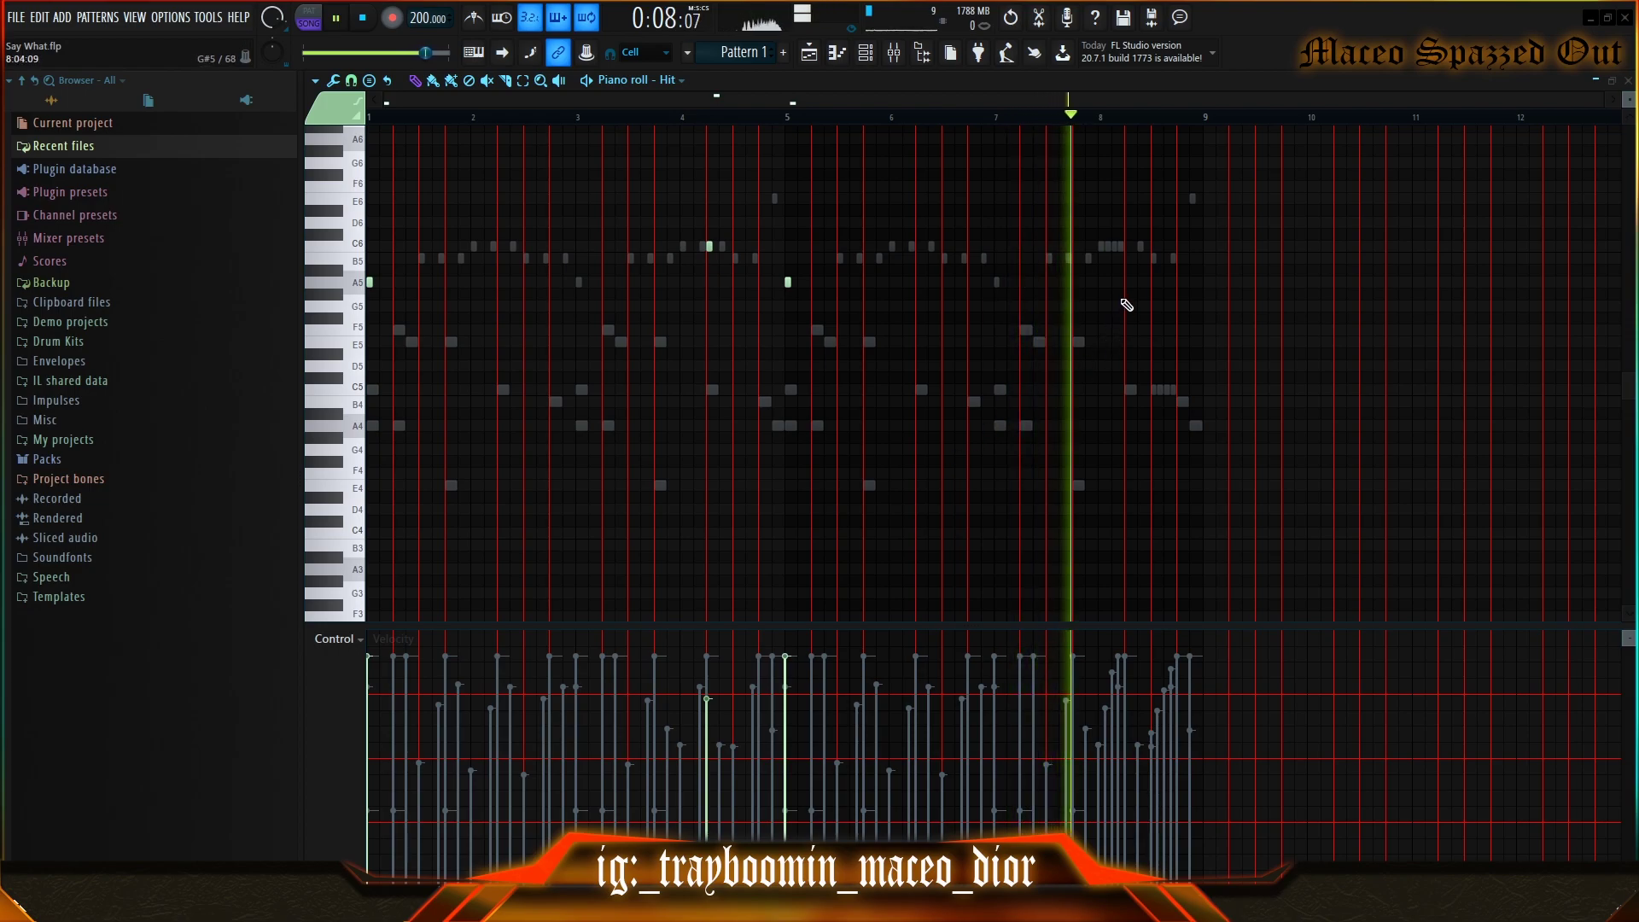
# - Replace a misplaced bar-8 note with two high E6 notes and select them
pyautogui.click(1102, 282)
pyautogui.press('space')
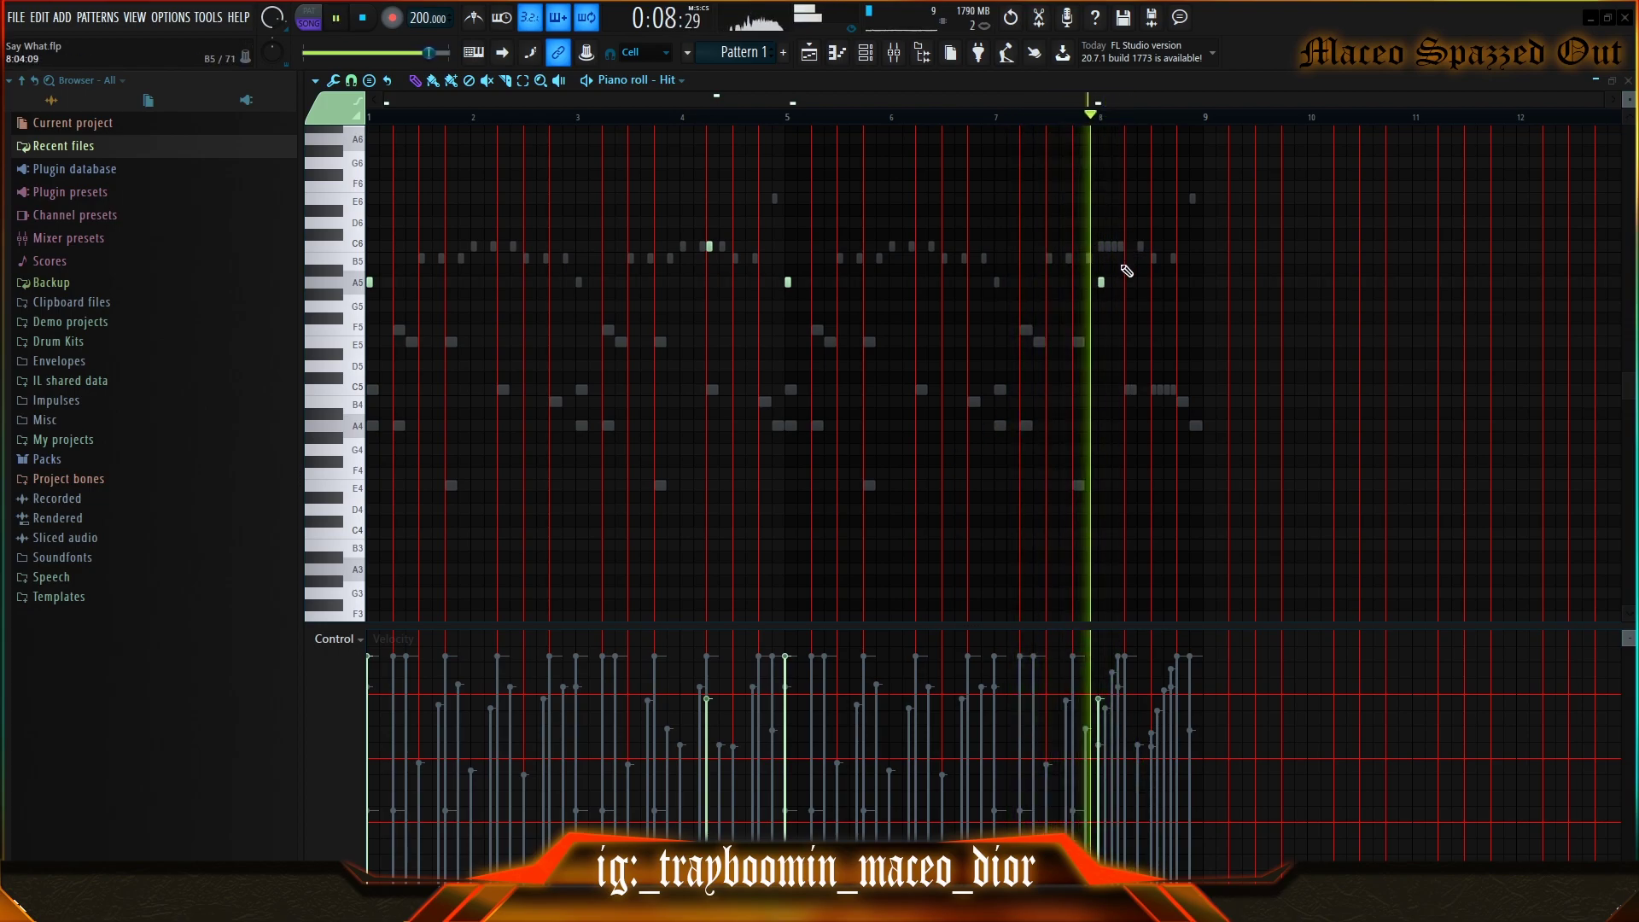
pyautogui.rightClick(1102, 283)
pyautogui.press('space')
pyautogui.click(1101, 199)
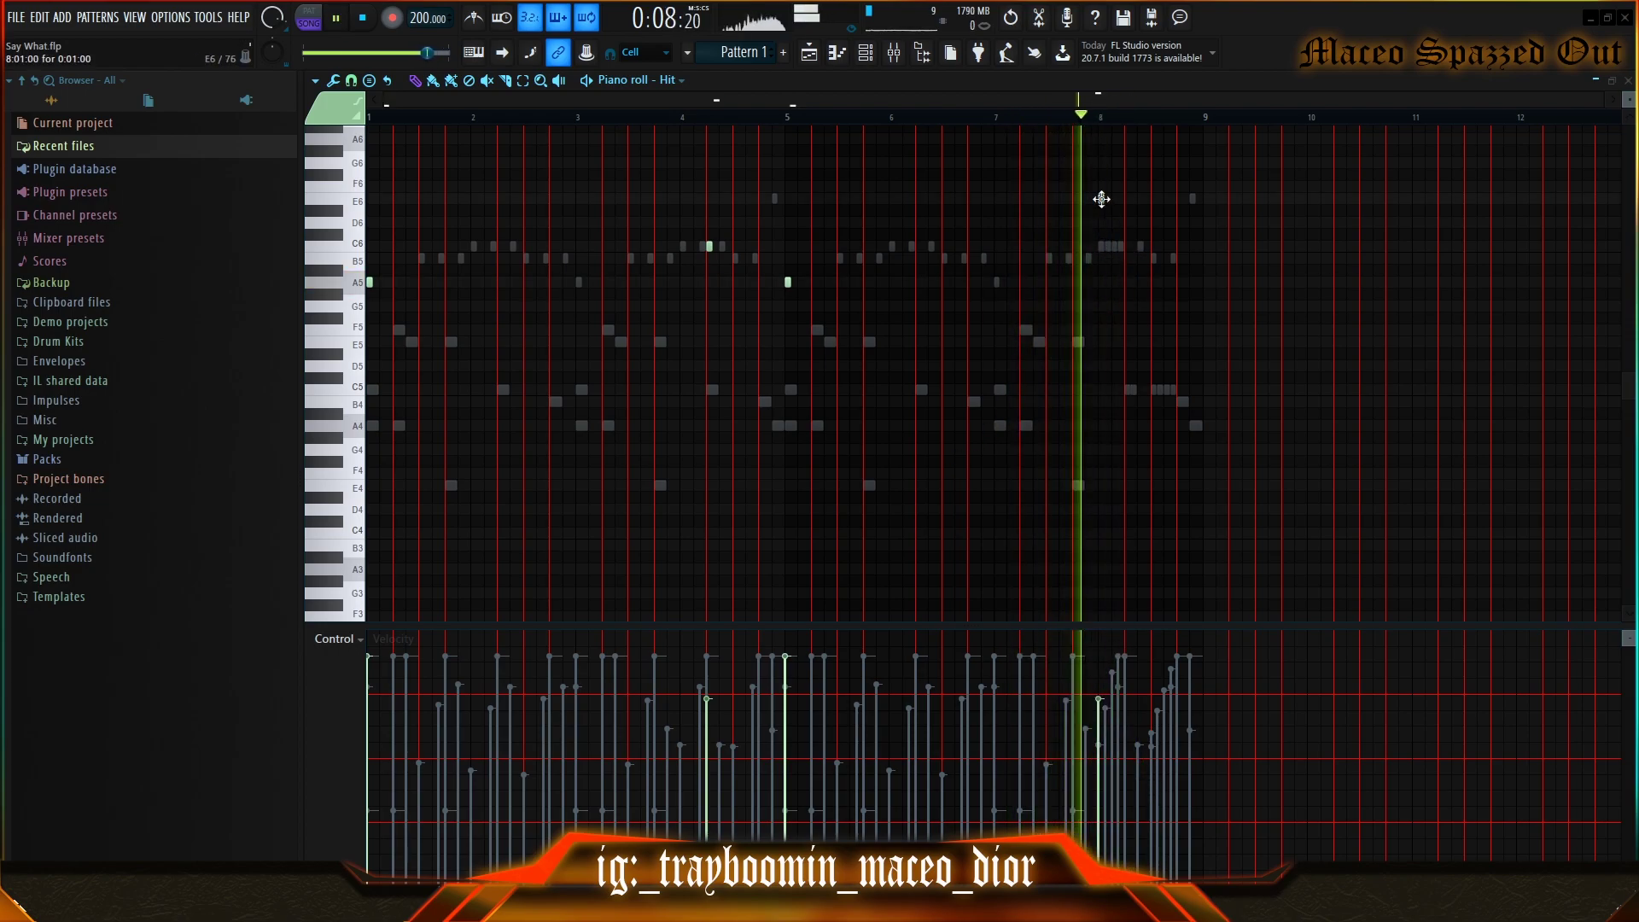
pyautogui.click(1155, 198)
pyautogui.moveTo(1210, 184); pyautogui.dragTo(1082, 218)
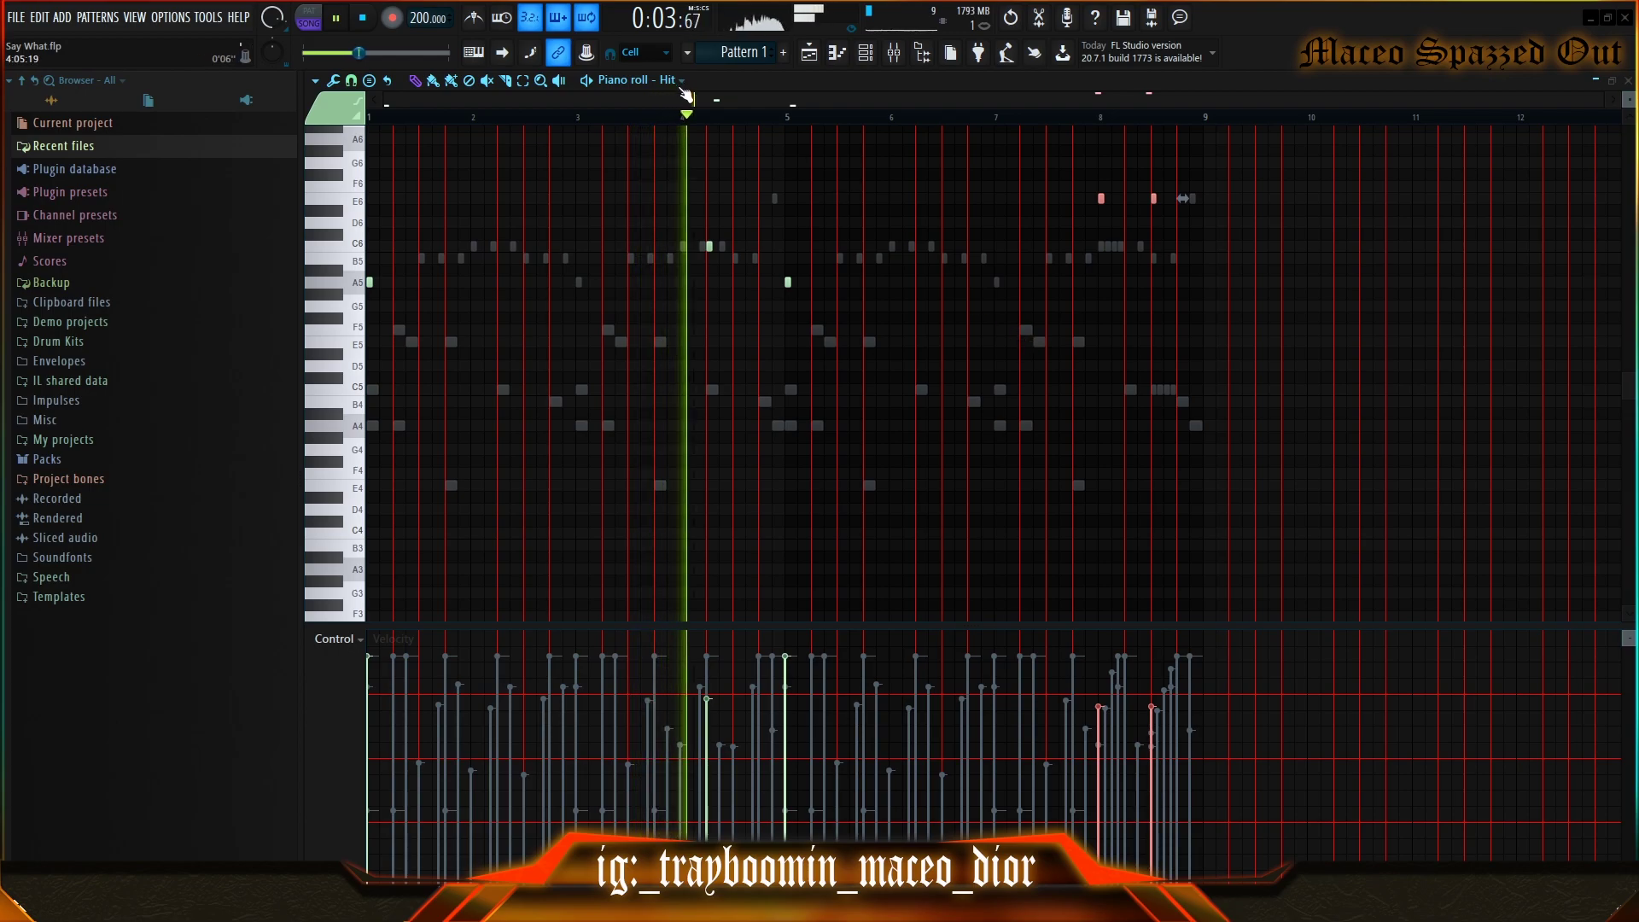
pyautogui.click(867, 52)
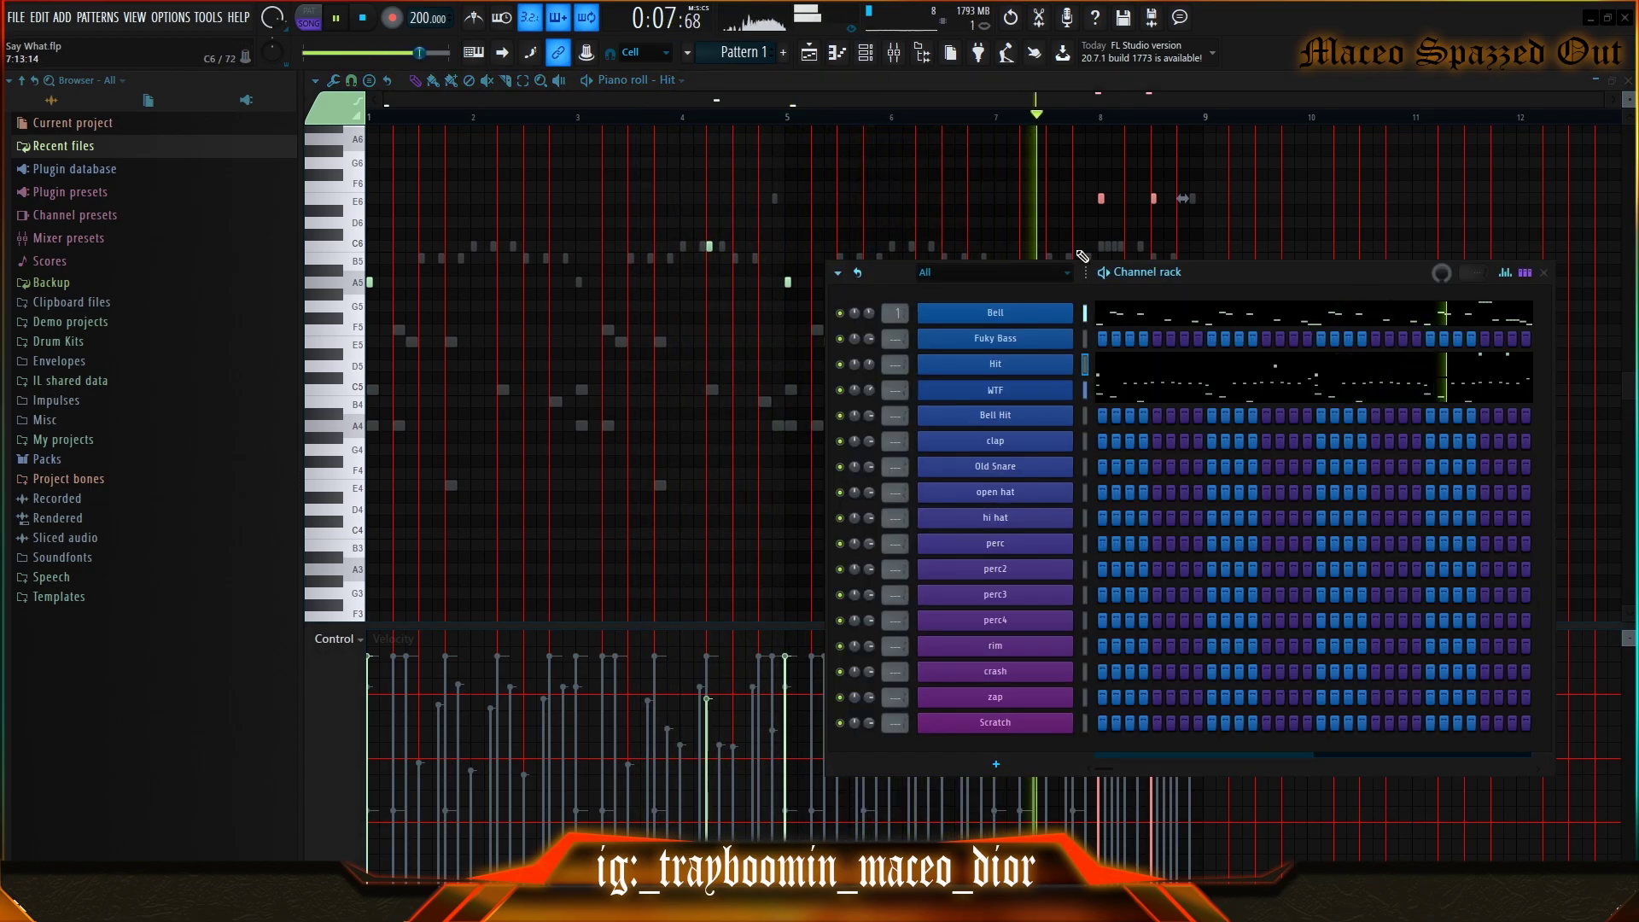
# - Open the Bell Hit channel and its sample settings
pyautogui.rightClick(1067, 415)
pyautogui.click(1165, 431)
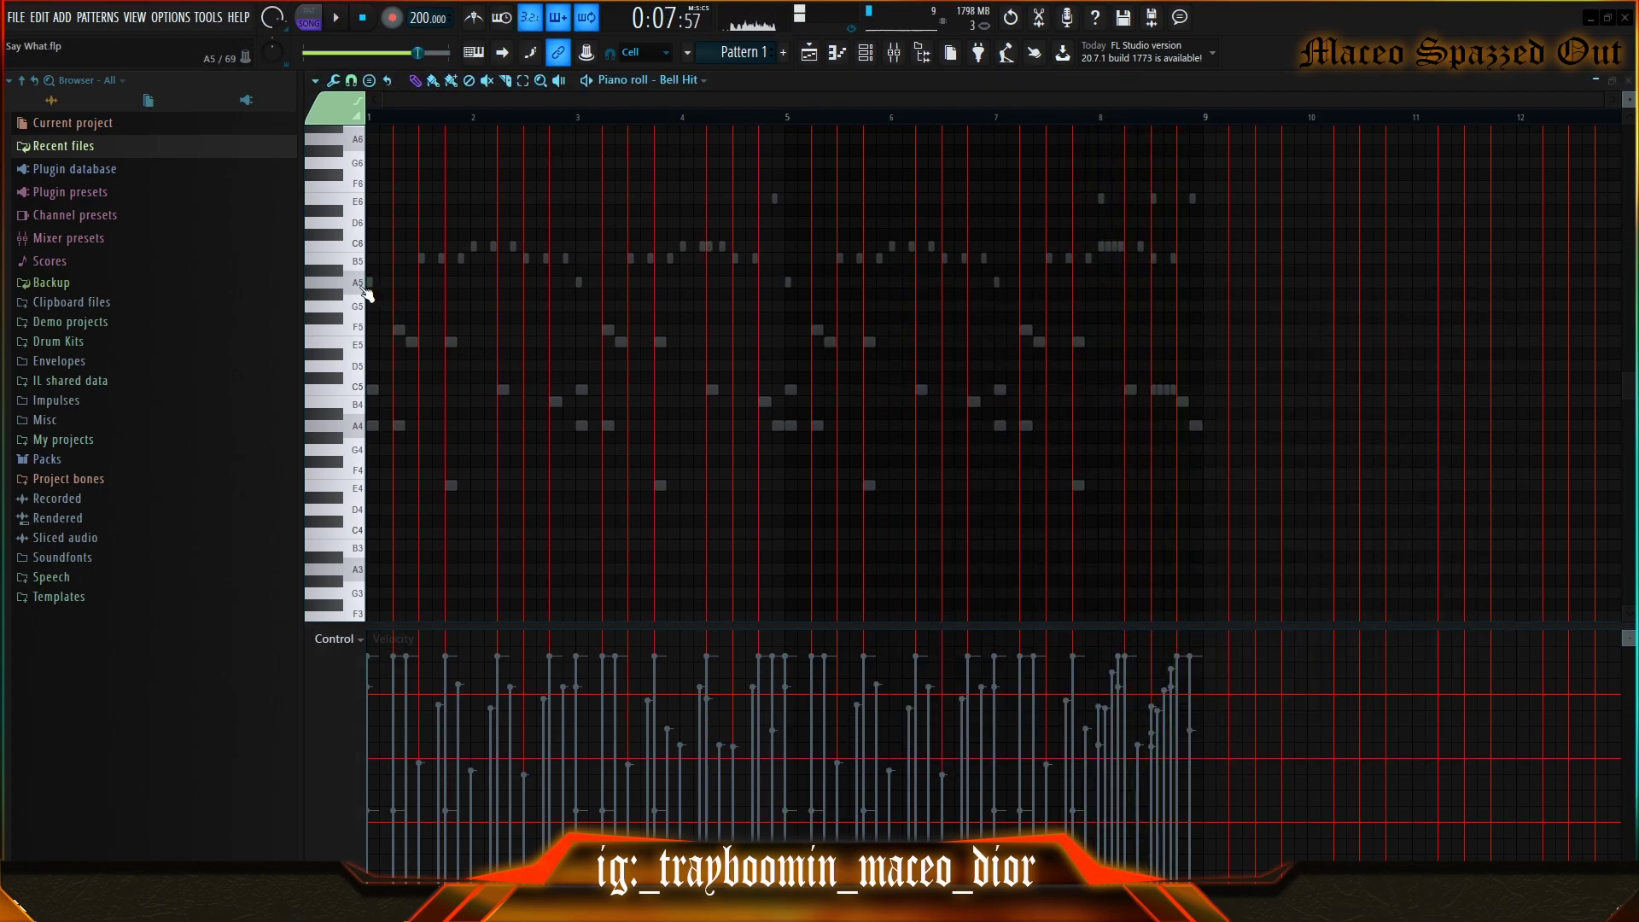
pyautogui.click(867, 52)
pyautogui.click(996, 415)
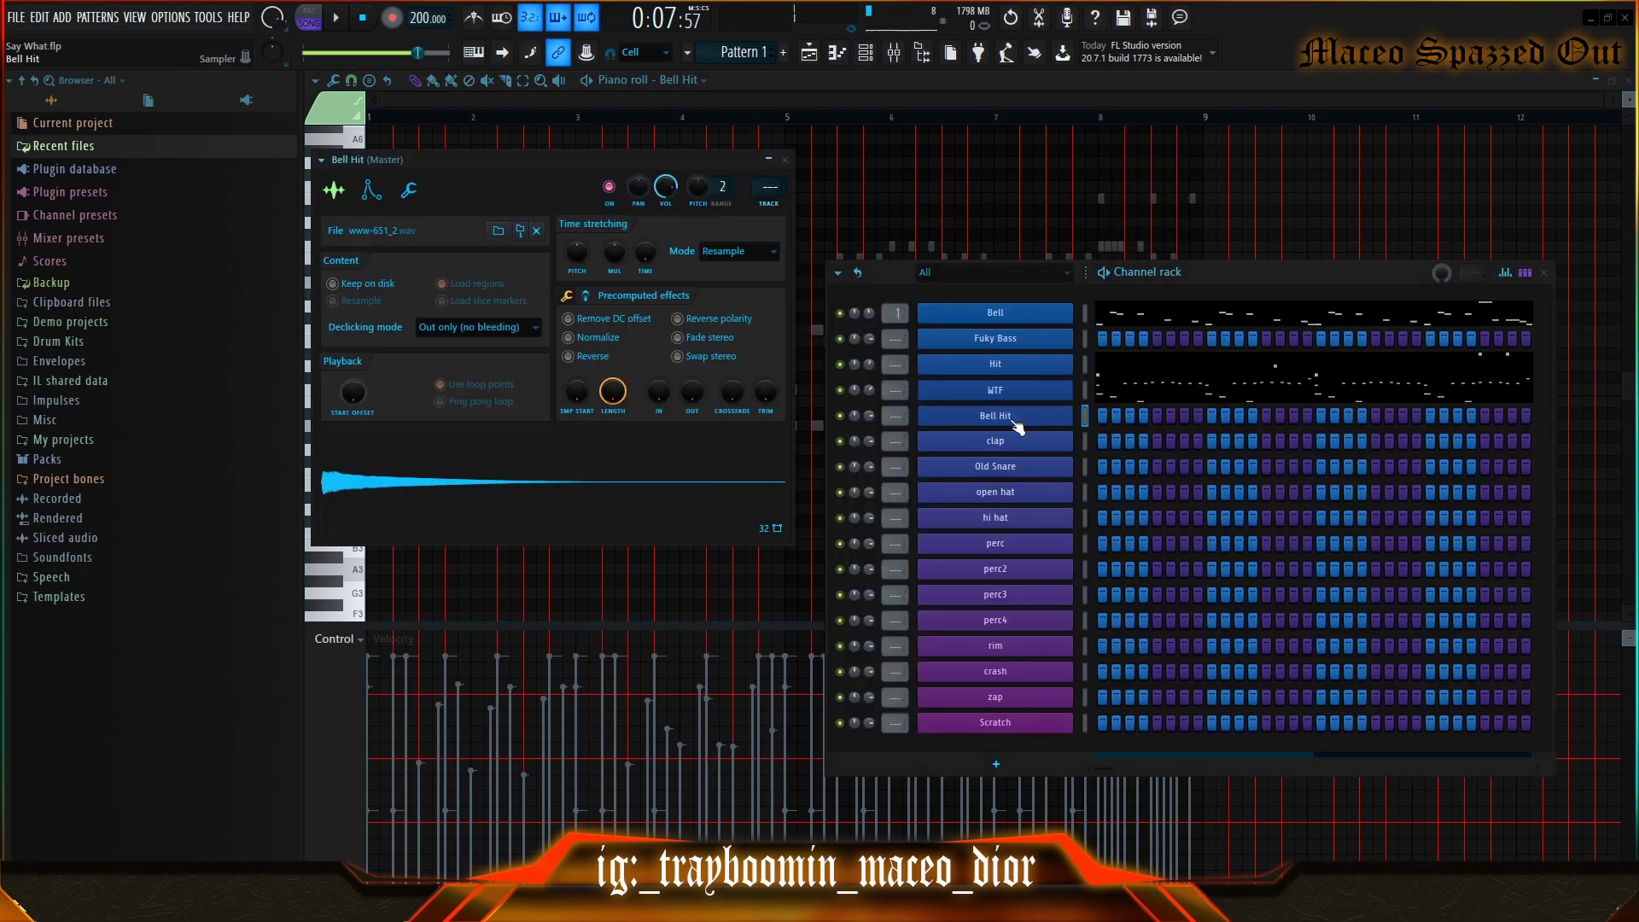
# - Open and close the Hit, Bell and WTF instrument windows to check their sounds
pyautogui.click(1022, 370)
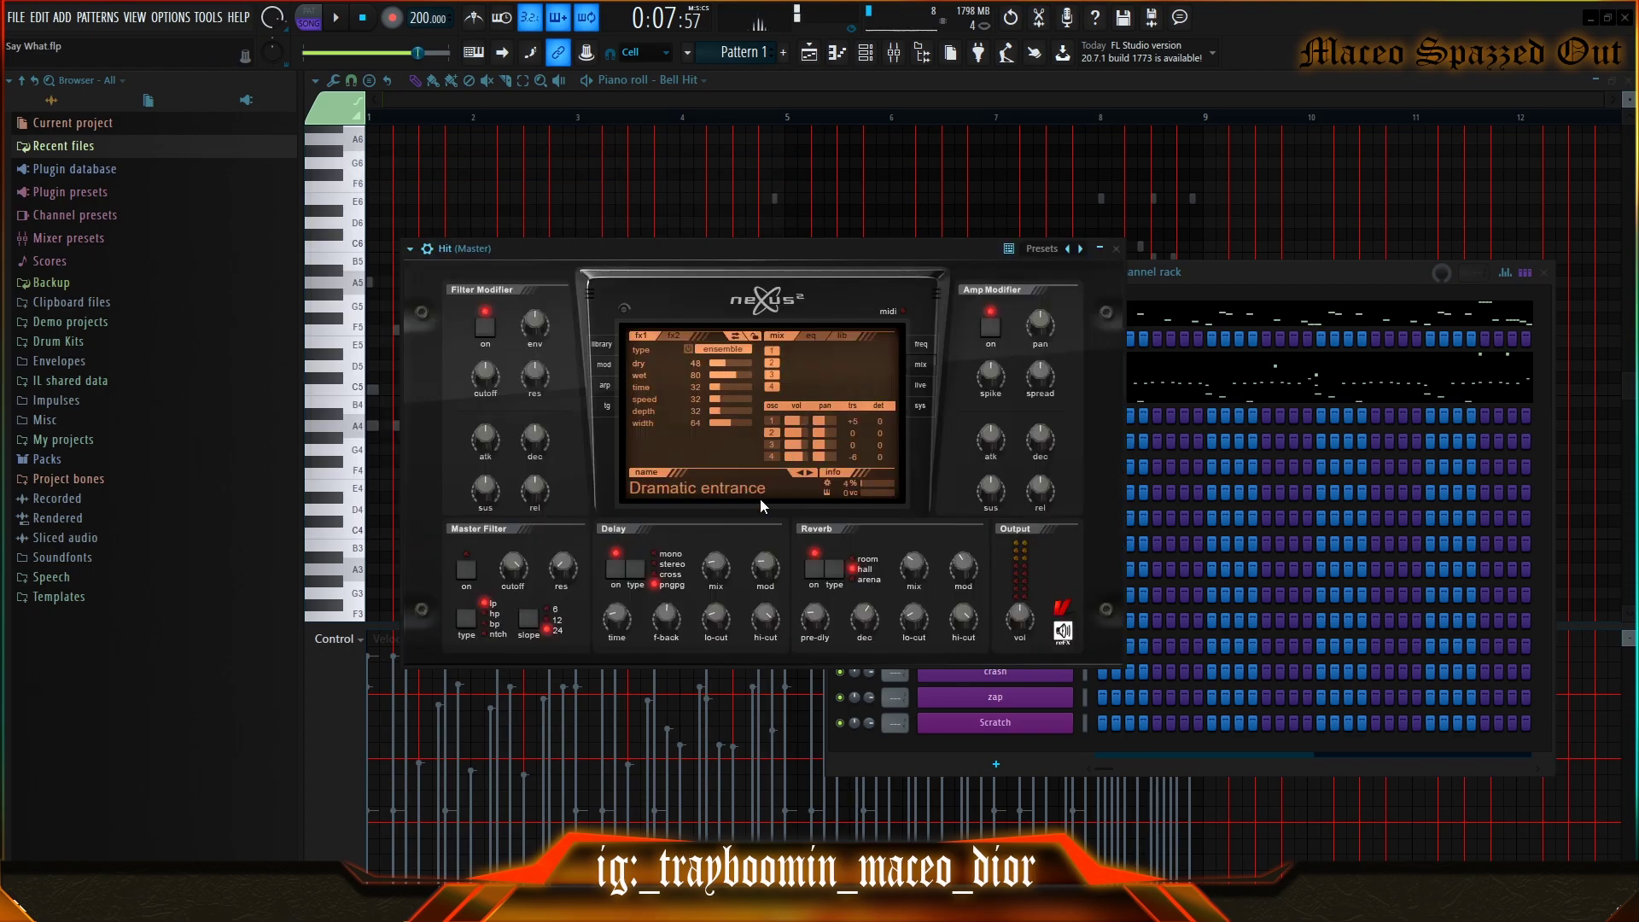
pyautogui.click(1117, 250)
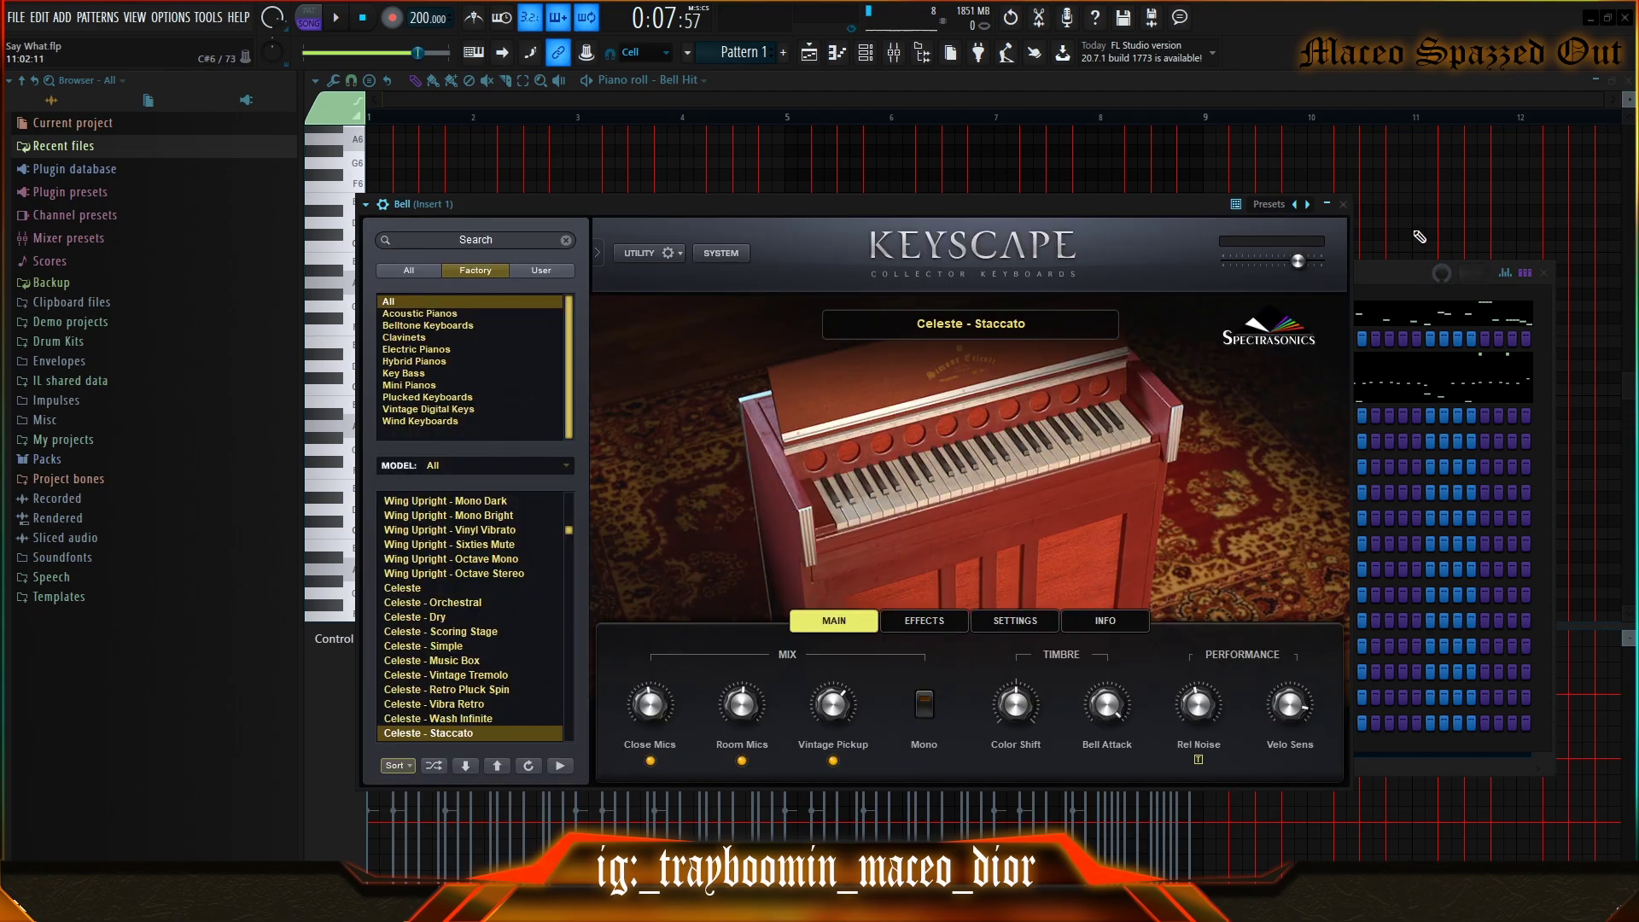
pyautogui.click(1344, 206)
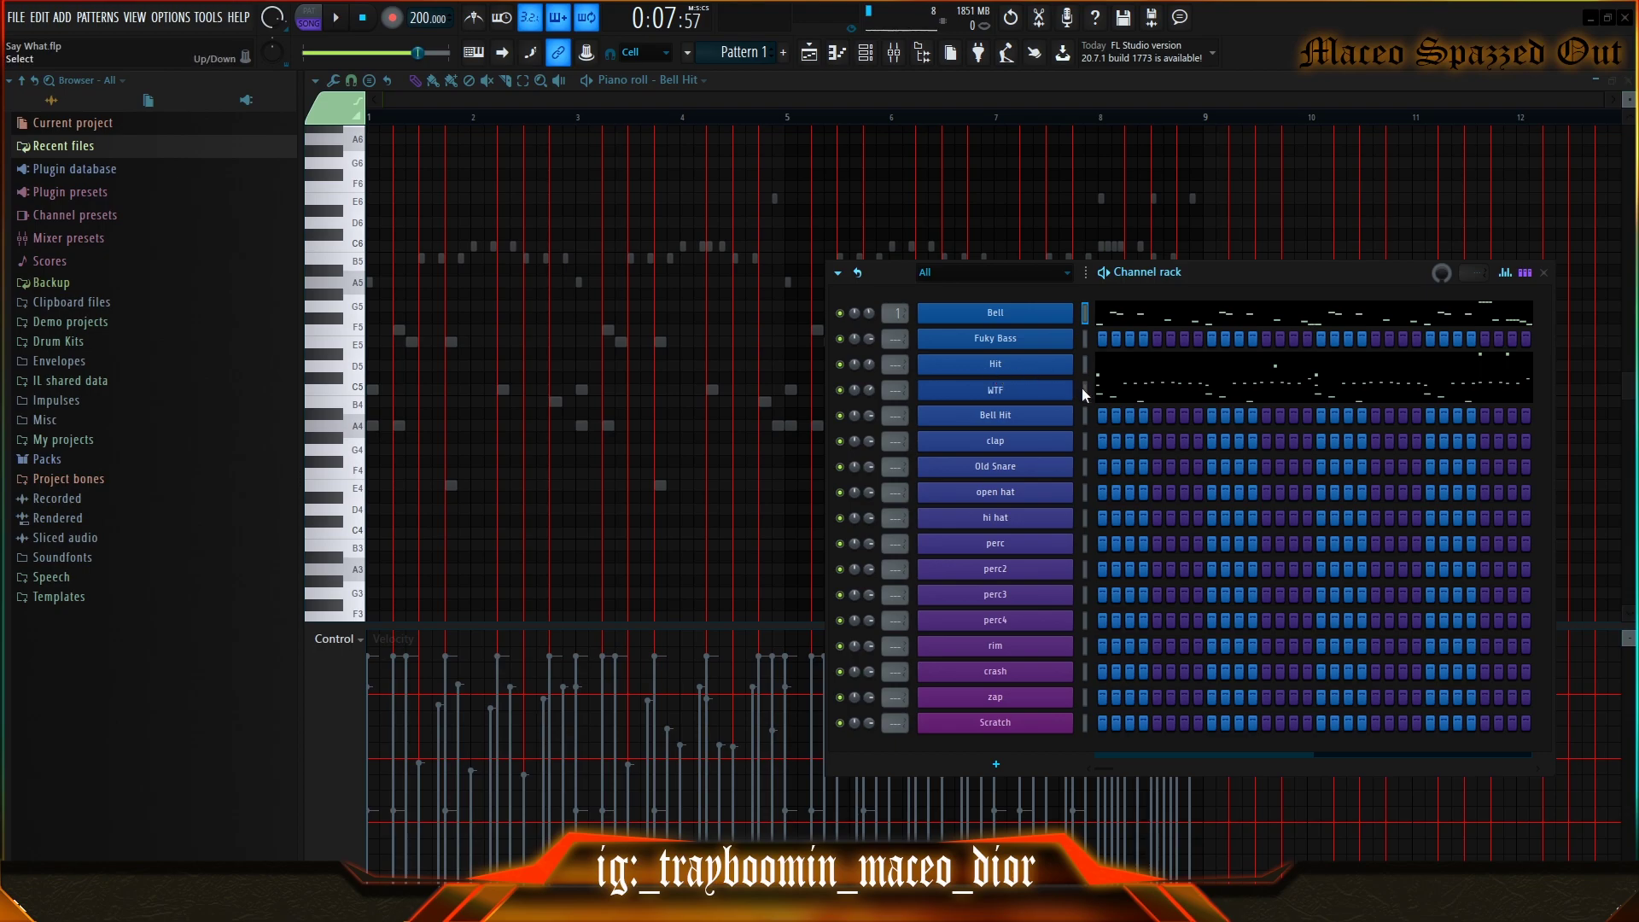
pyautogui.click(1040, 410)
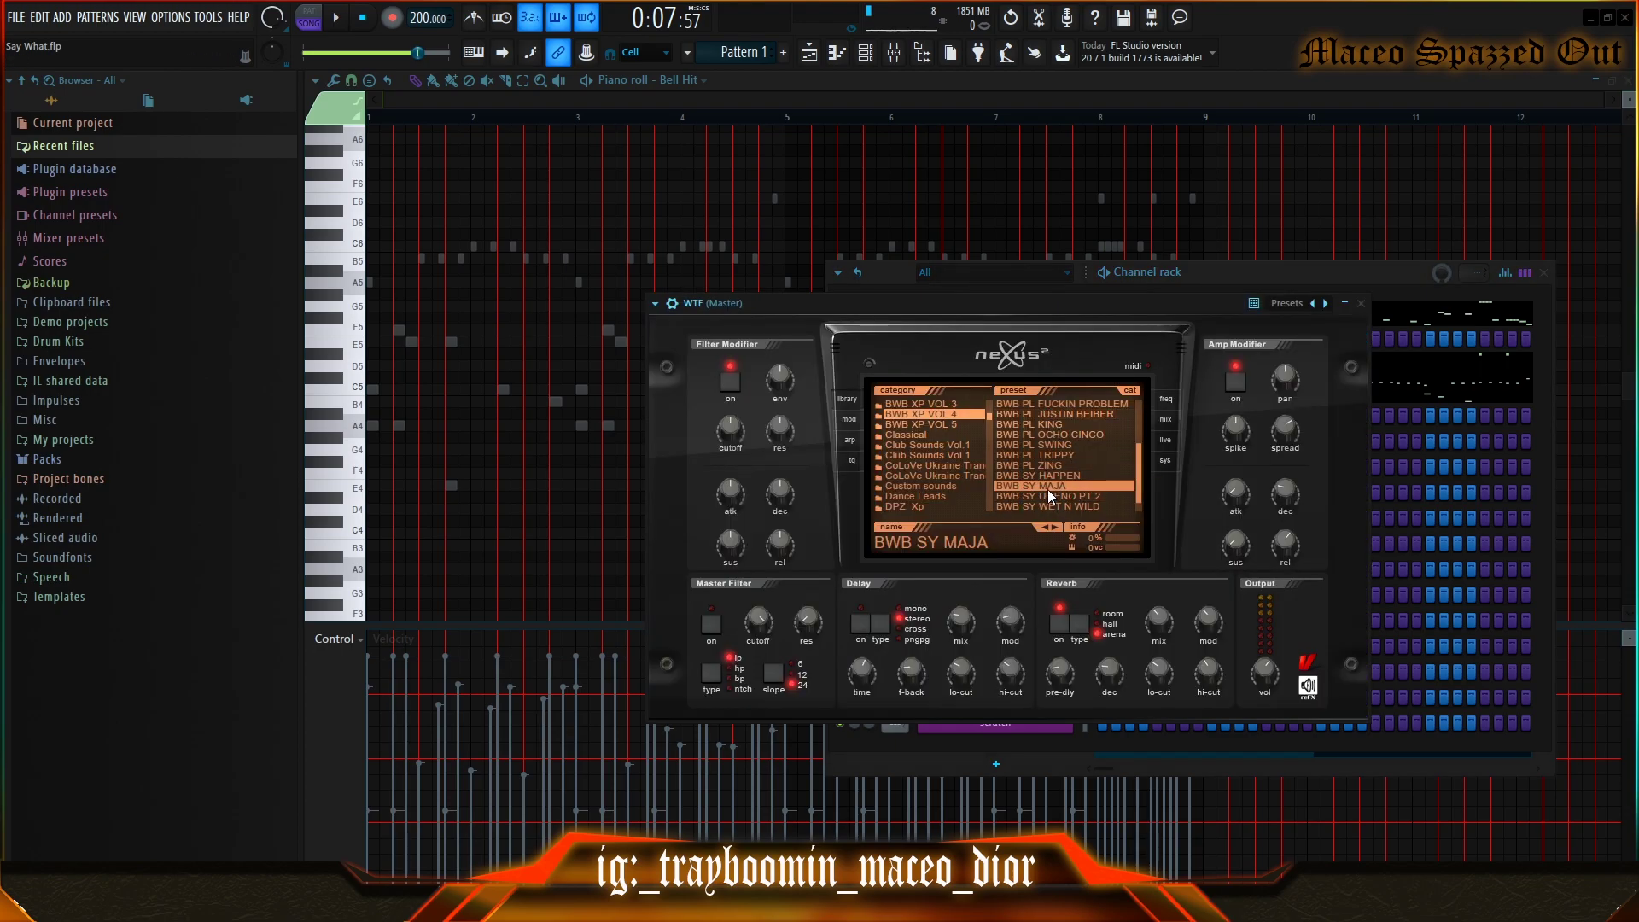
pyautogui.click(1362, 304)
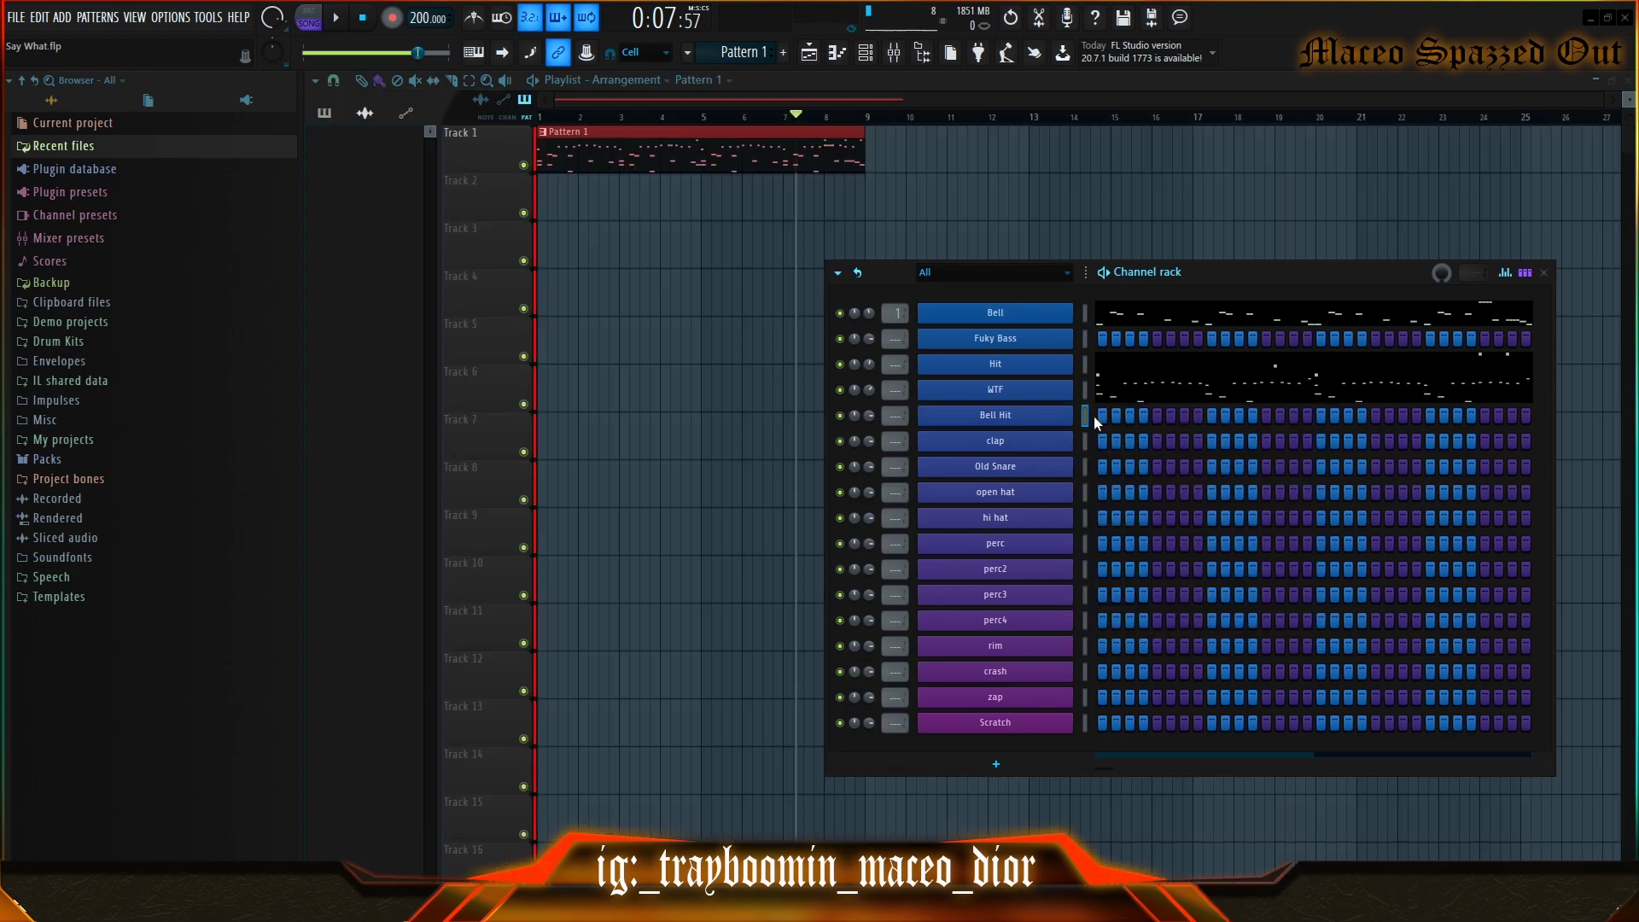
pyautogui.rightClick(1052, 418)
# - Open the Bell Hit piano roll, audition it, and select its A4 and E4 hits, then deselect
pyautogui.click(1115, 424)
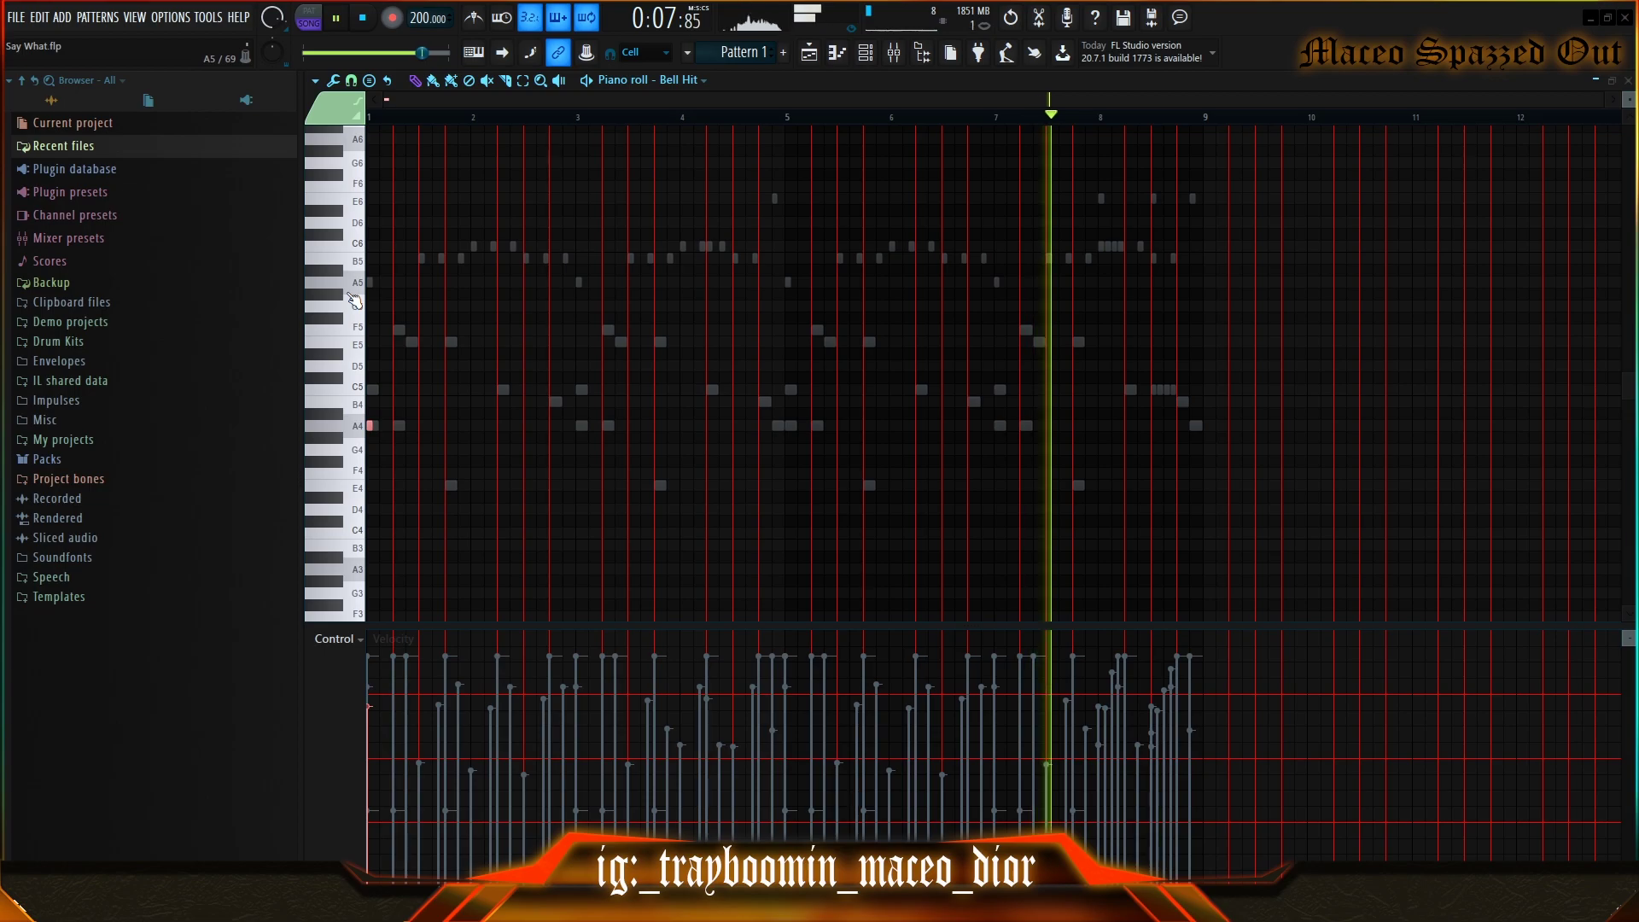
pyautogui.press('space')
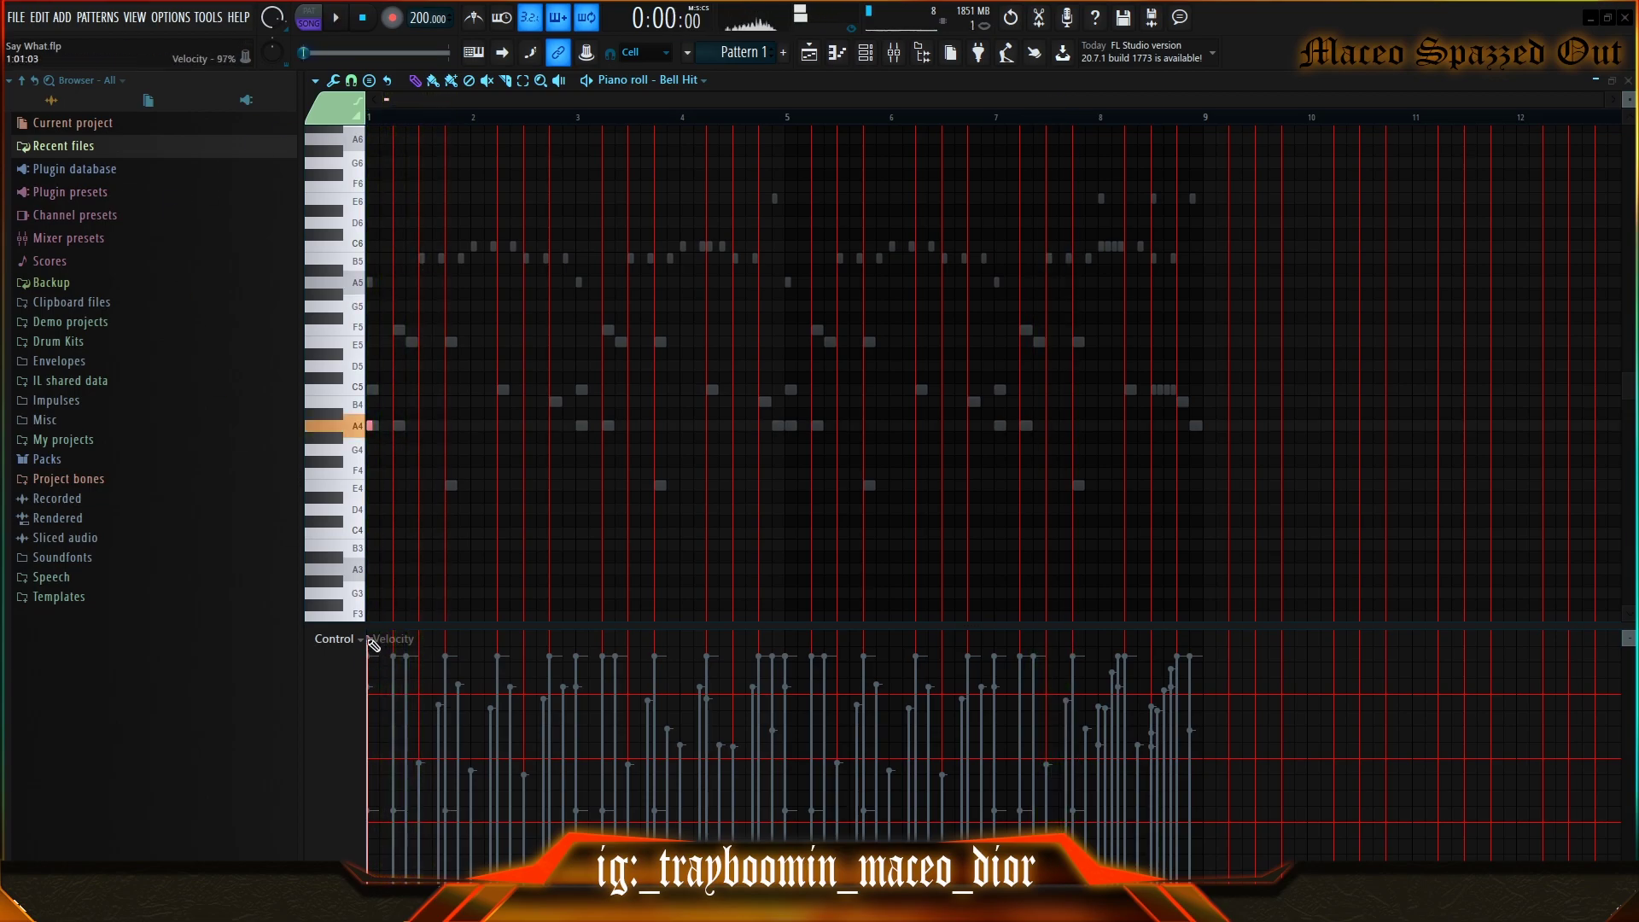
pyautogui.press('space')
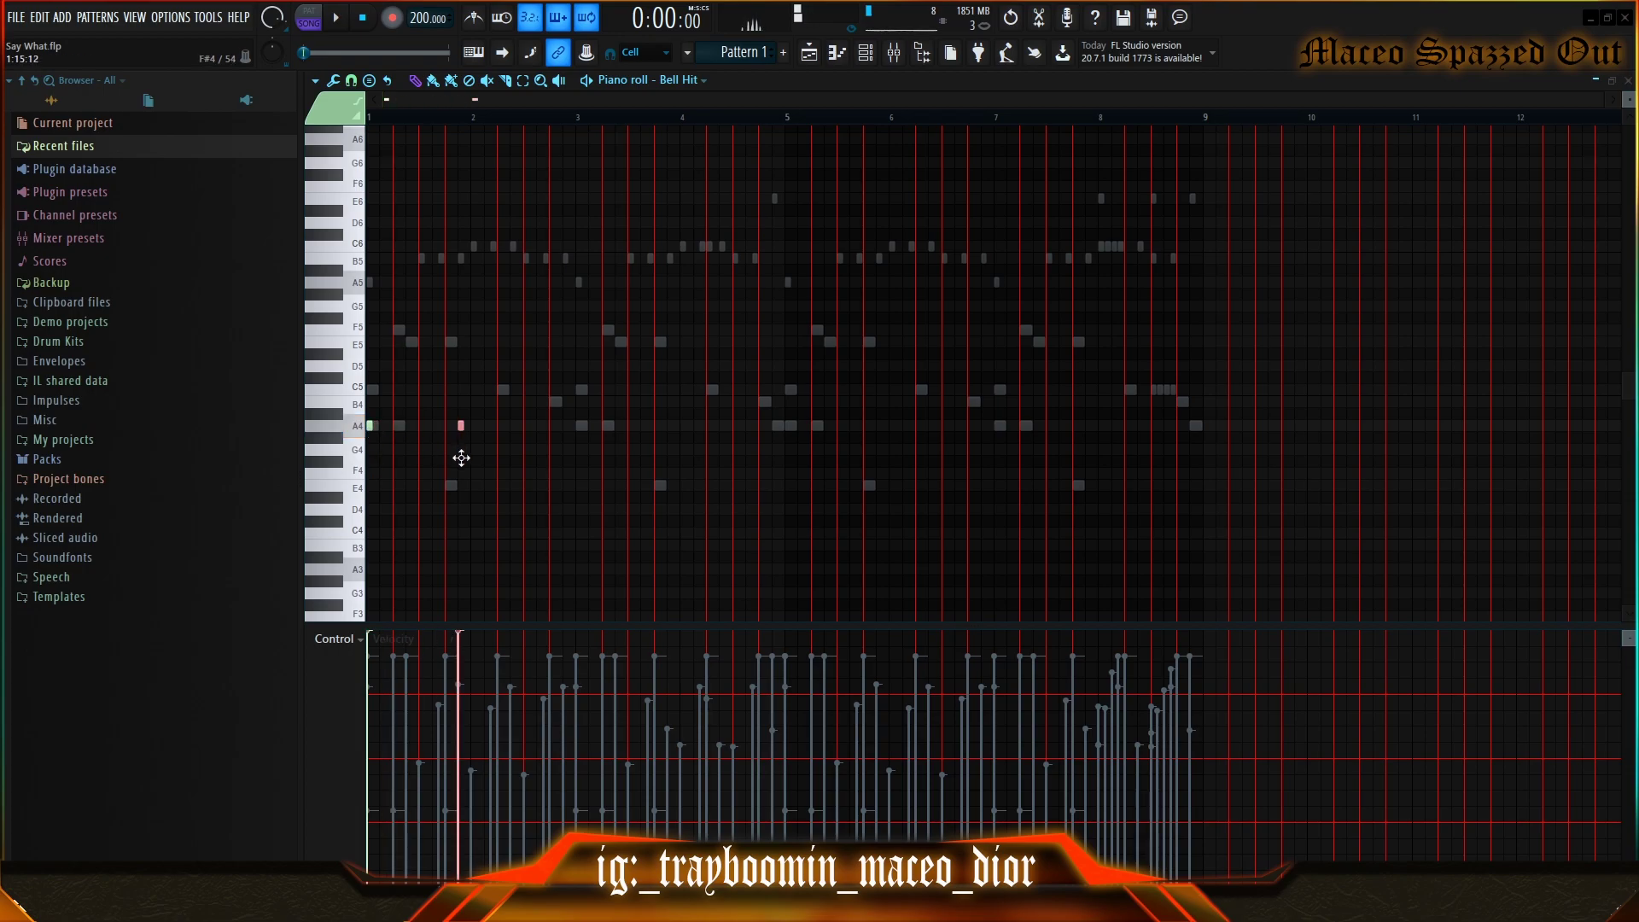
pyautogui.press('space')
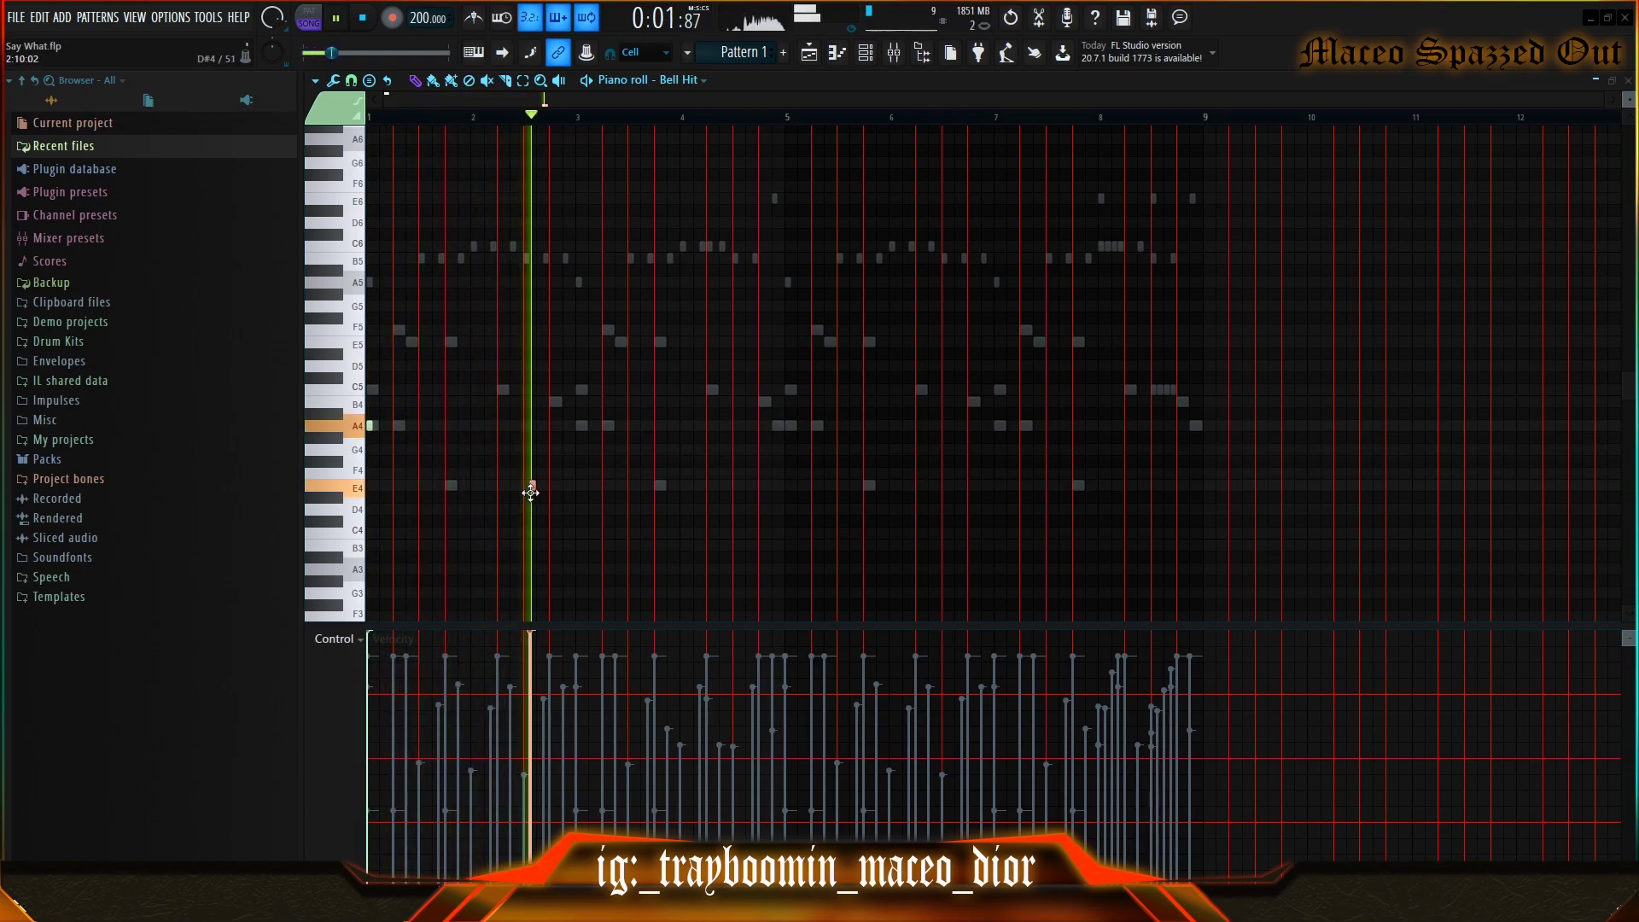
pyautogui.moveTo(593, 515)
pyautogui.mouseDown()
pyautogui.moveTo(370, 398)
pyautogui.moveTo(788, 459)
pyautogui.mouseUp()
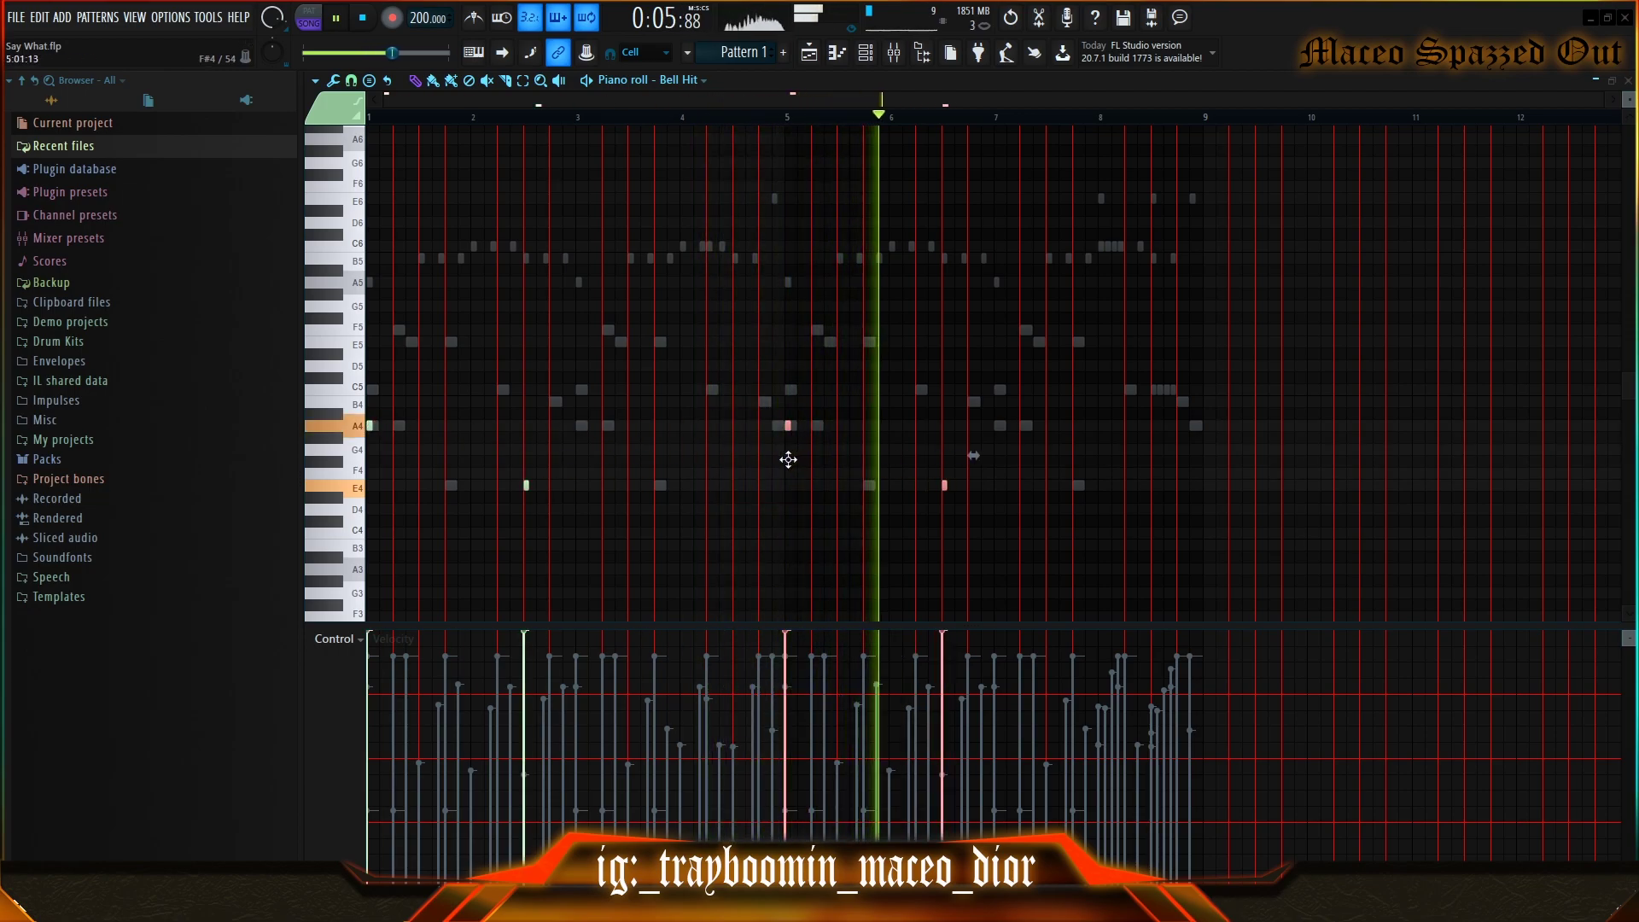
pyautogui.moveTo(1000, 506); pyautogui.dragTo(384, 475)
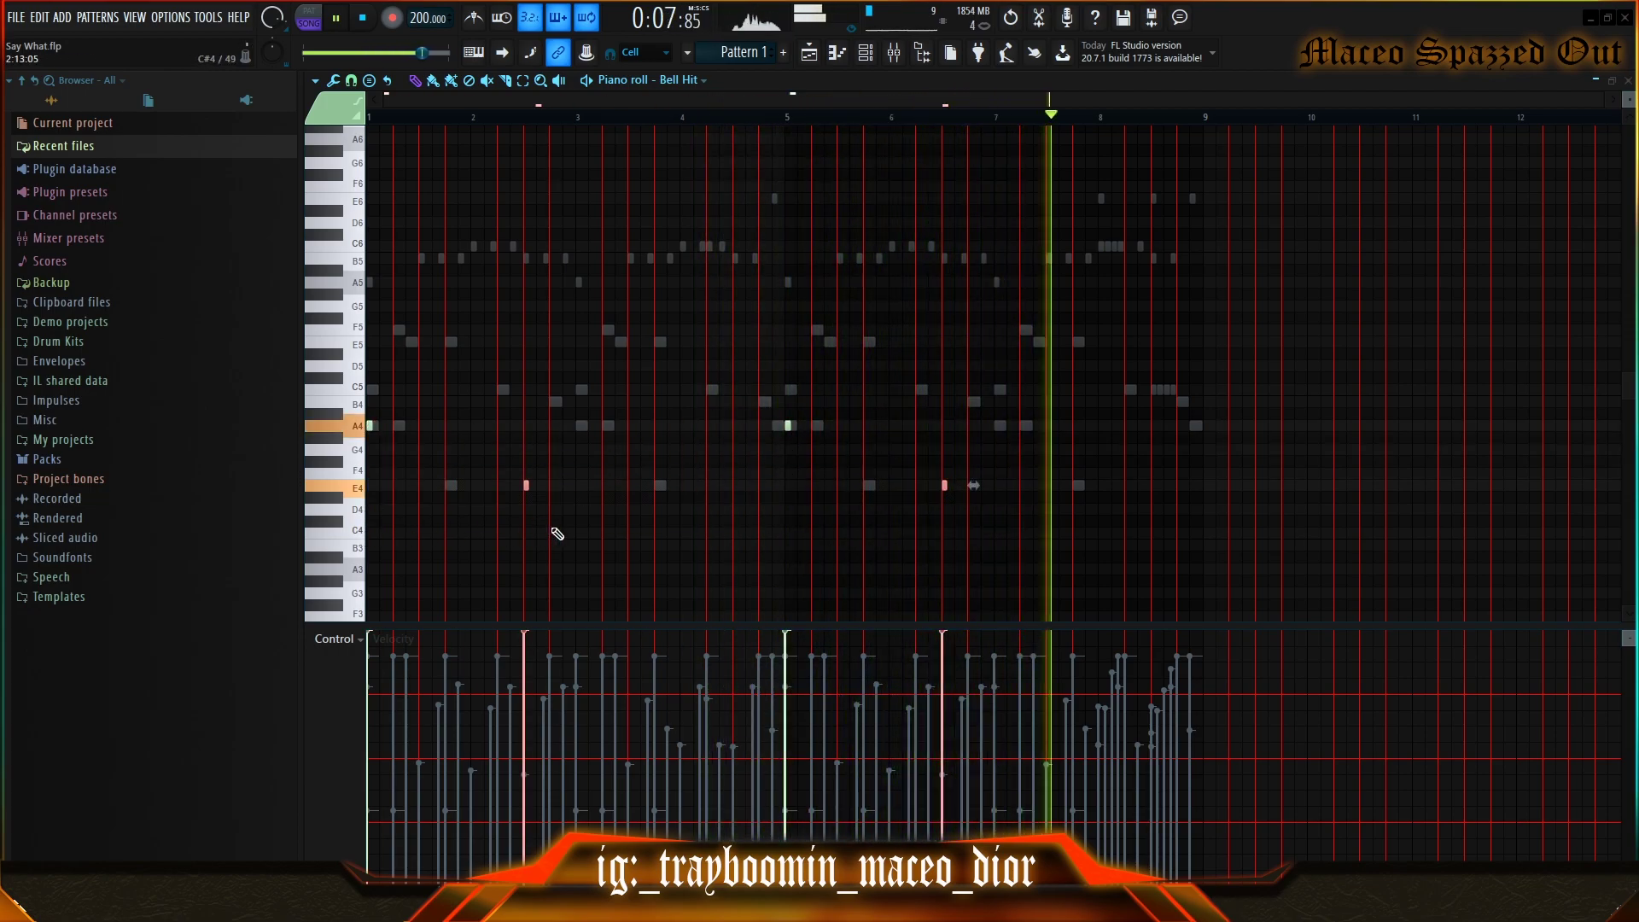
pyautogui.moveTo(1025, 442); pyautogui.dragTo(692, 416)
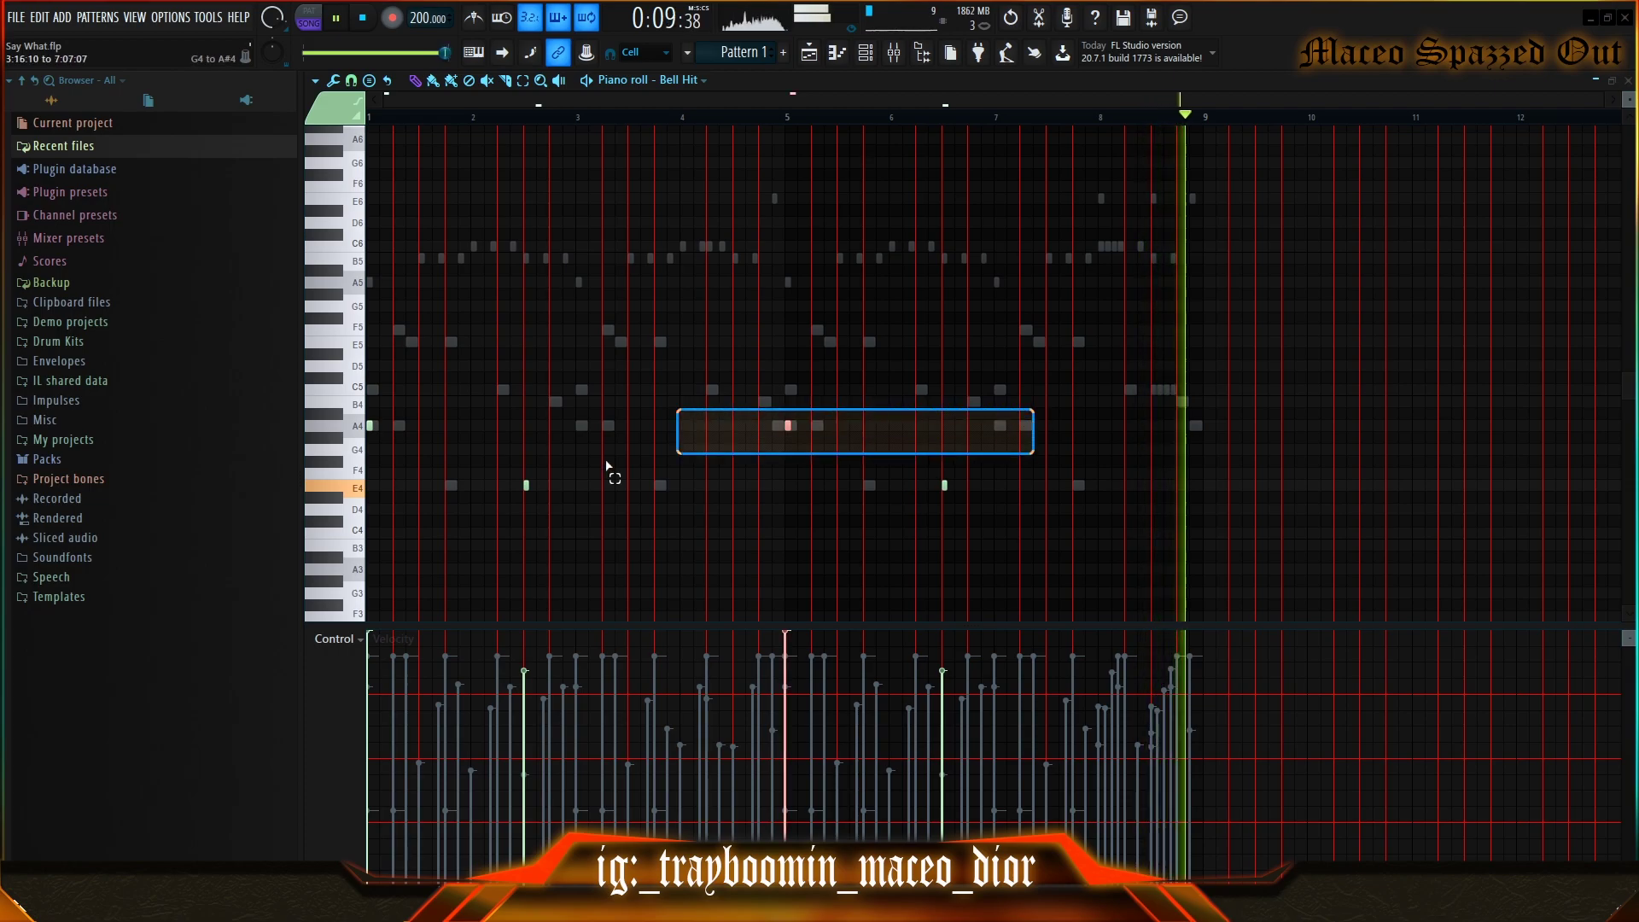
pyautogui.click(430, 534)
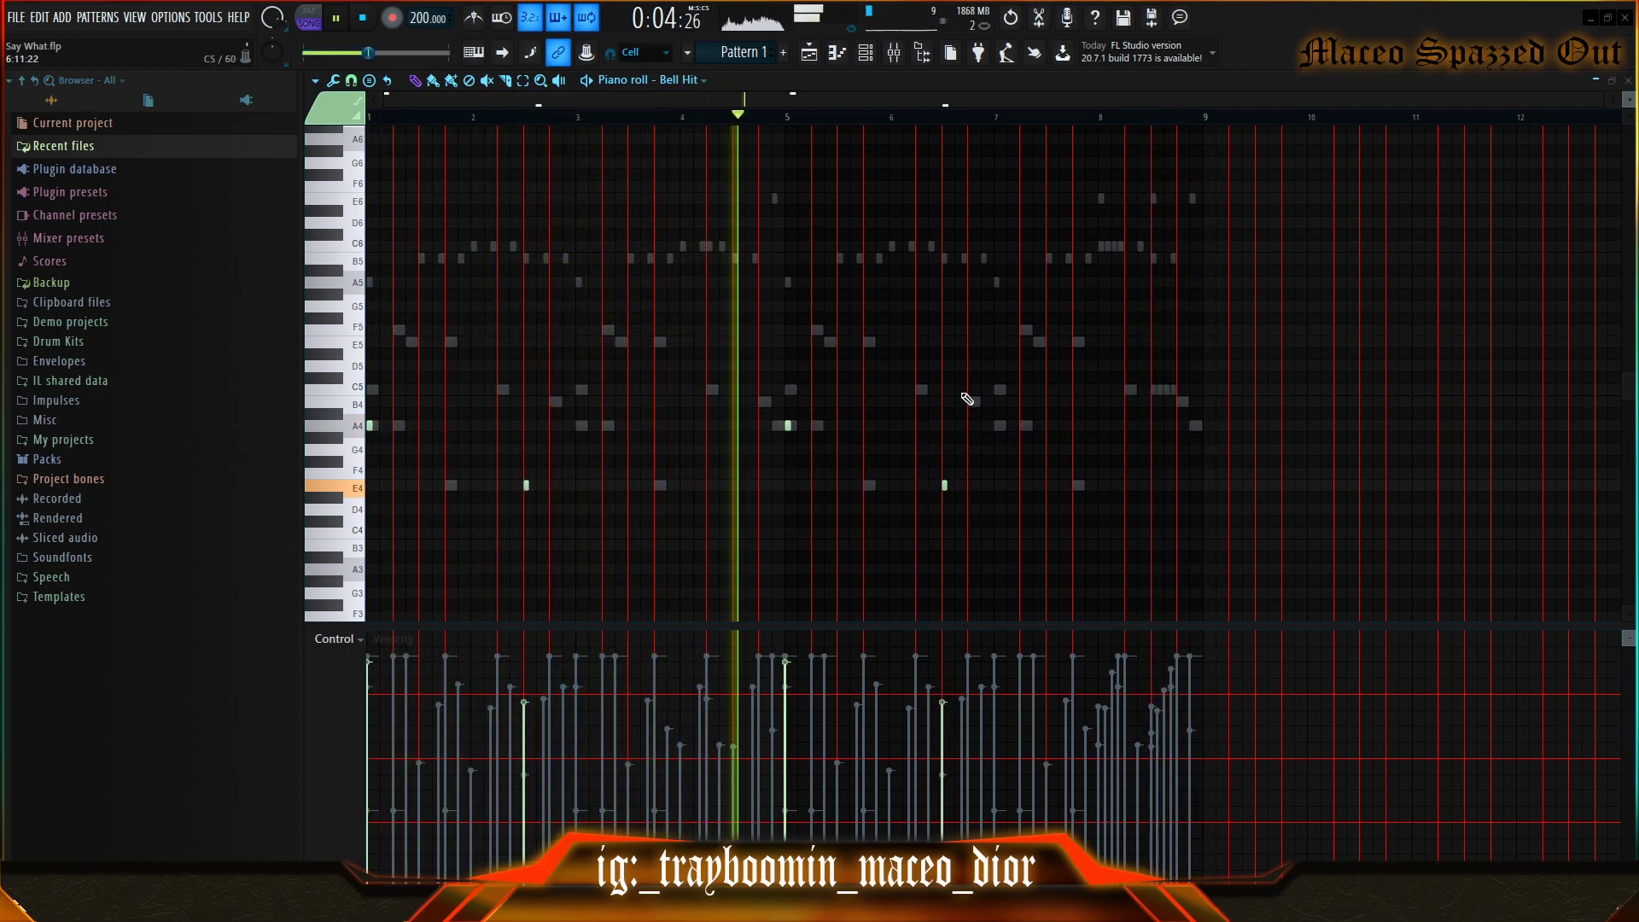
# - Select the Bell melody notes below C6 in the piano roll
pyautogui.press('F6')
pyautogui.rightClick(736, 340)
pyautogui.click(888, 346)
pyautogui.click(867, 53)
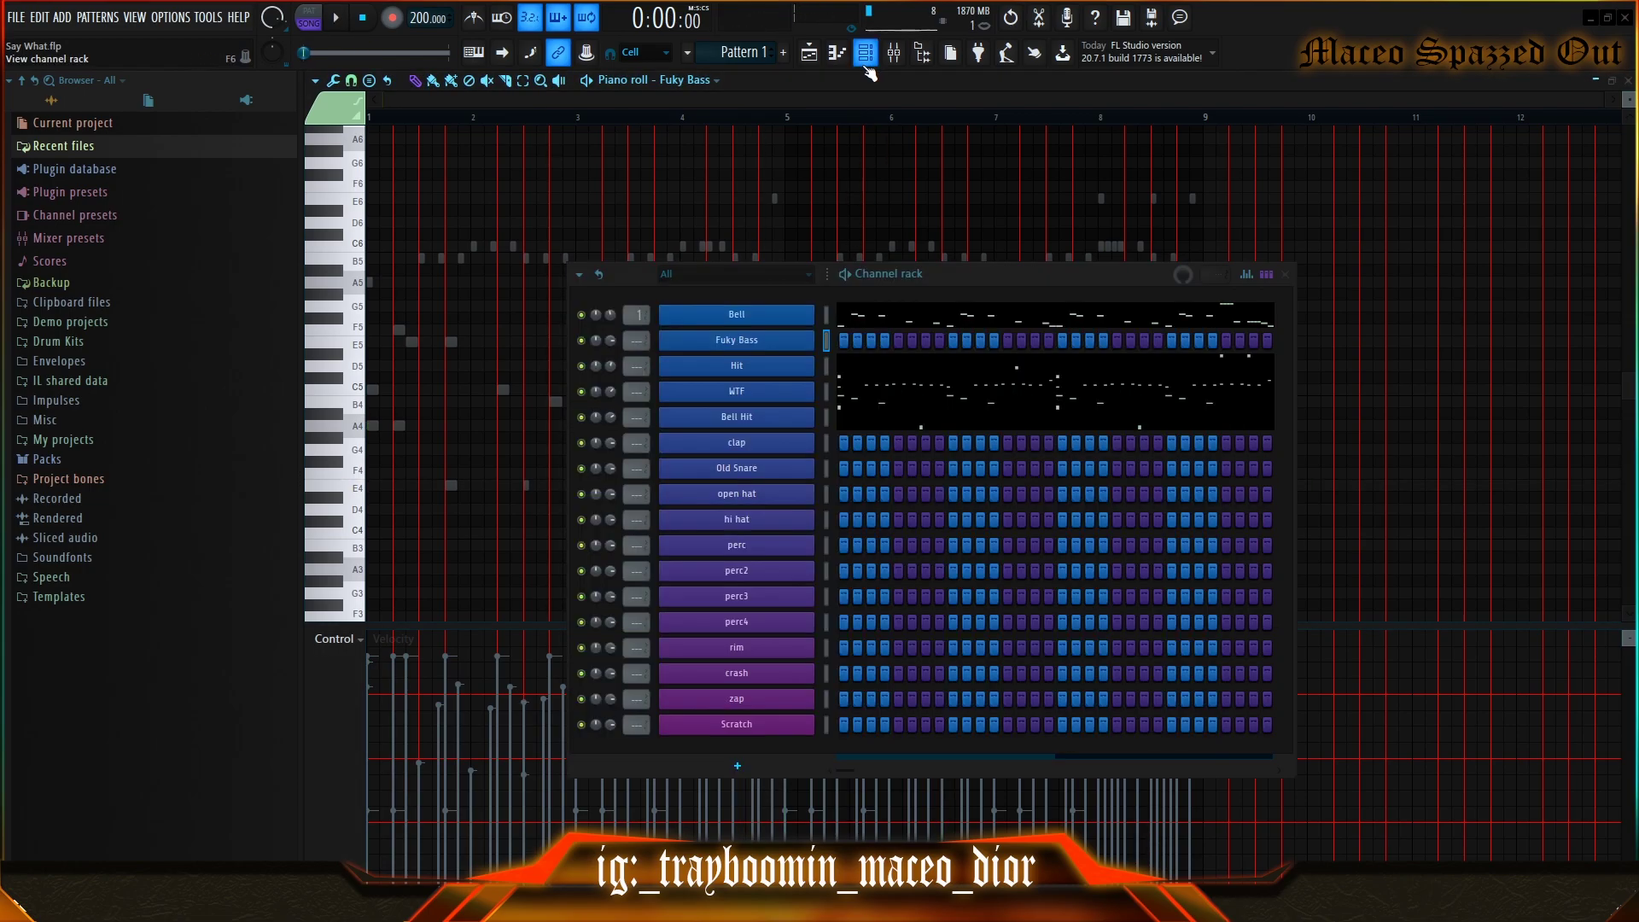
pyautogui.click(869, 315)
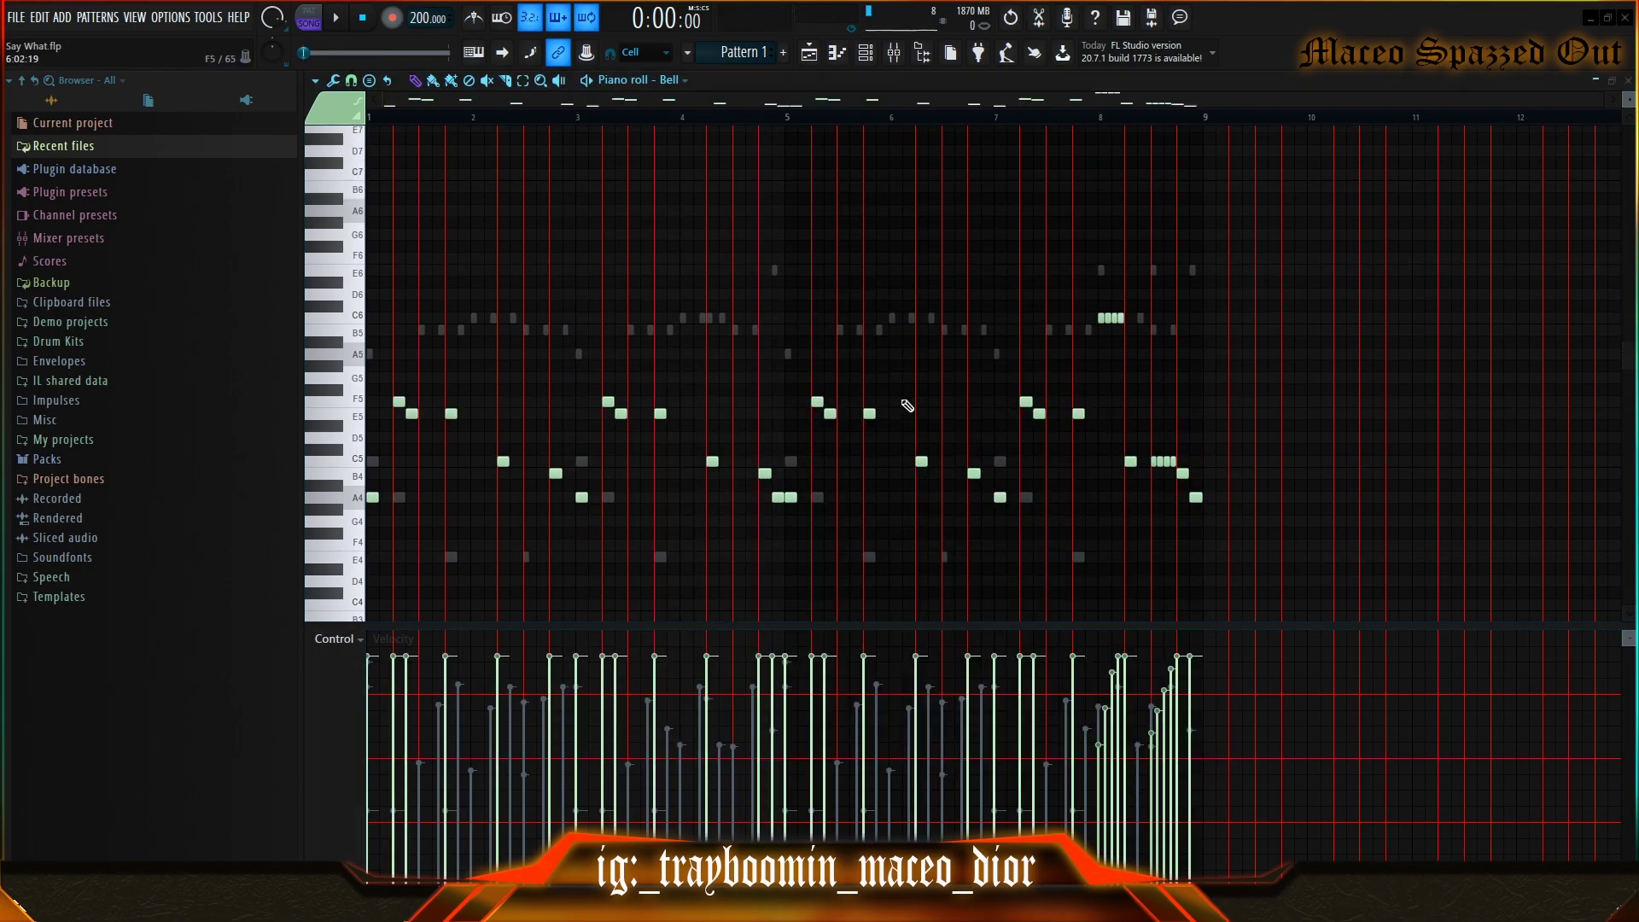
pyautogui.keyDown('ctrl'); pyautogui.moveTo(1307, 370); pyautogui.dragTo(244, 612); pyautogui.keyUp('ctrl')
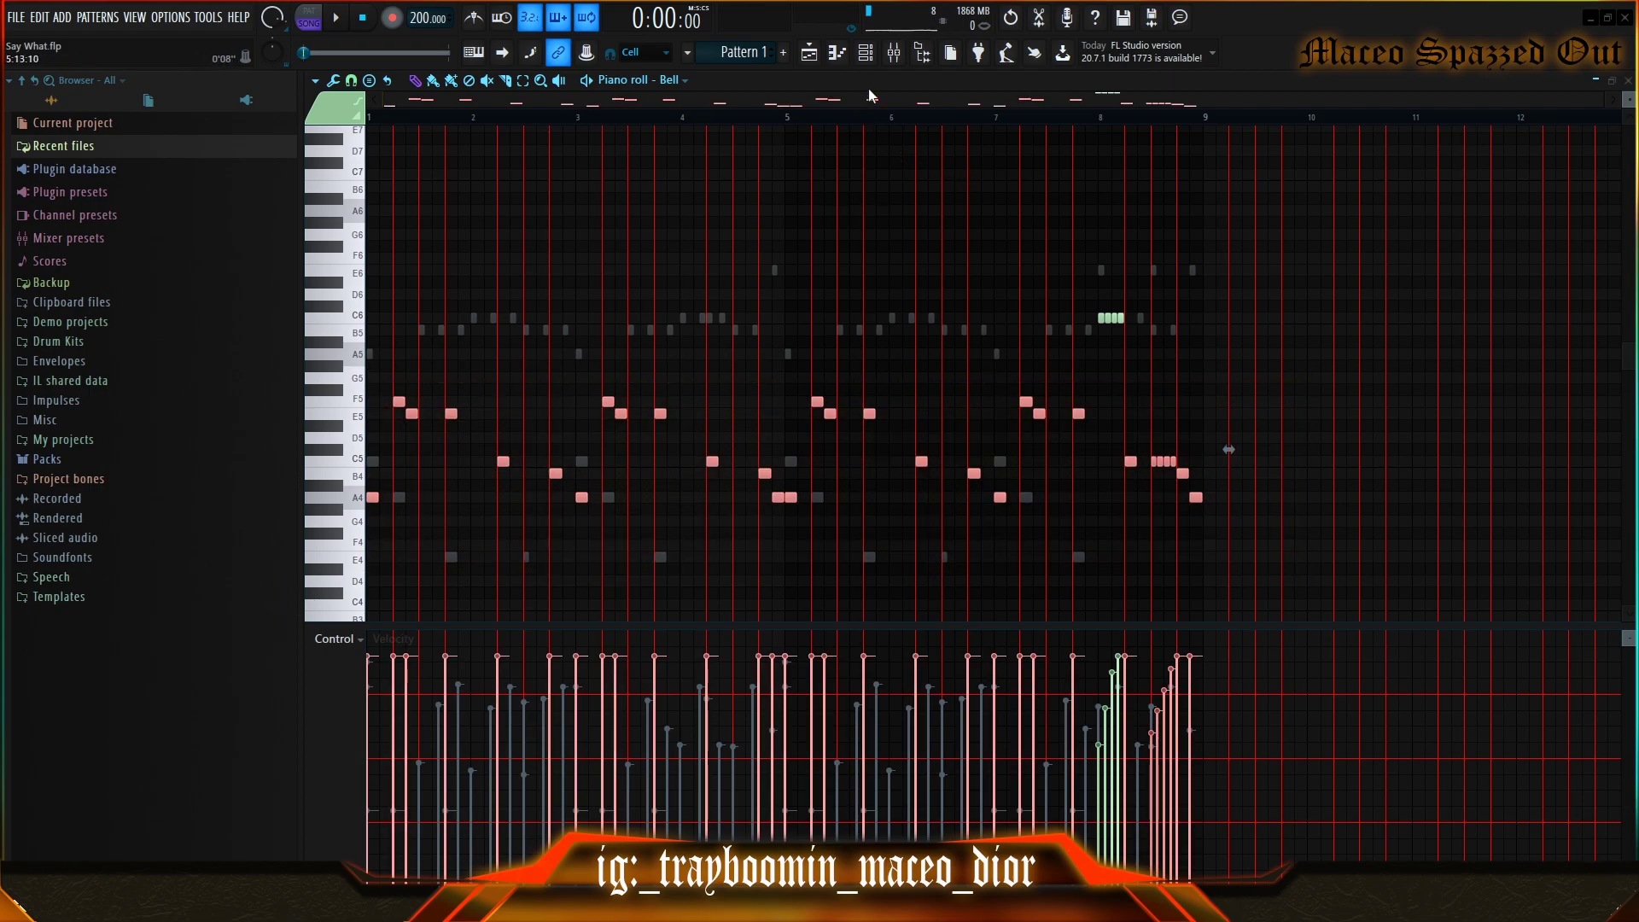
# - Paste the Bell notes into the Fuky Bass channel and start playback
pyautogui.click(896, 54)
pyautogui.click(868, 55)
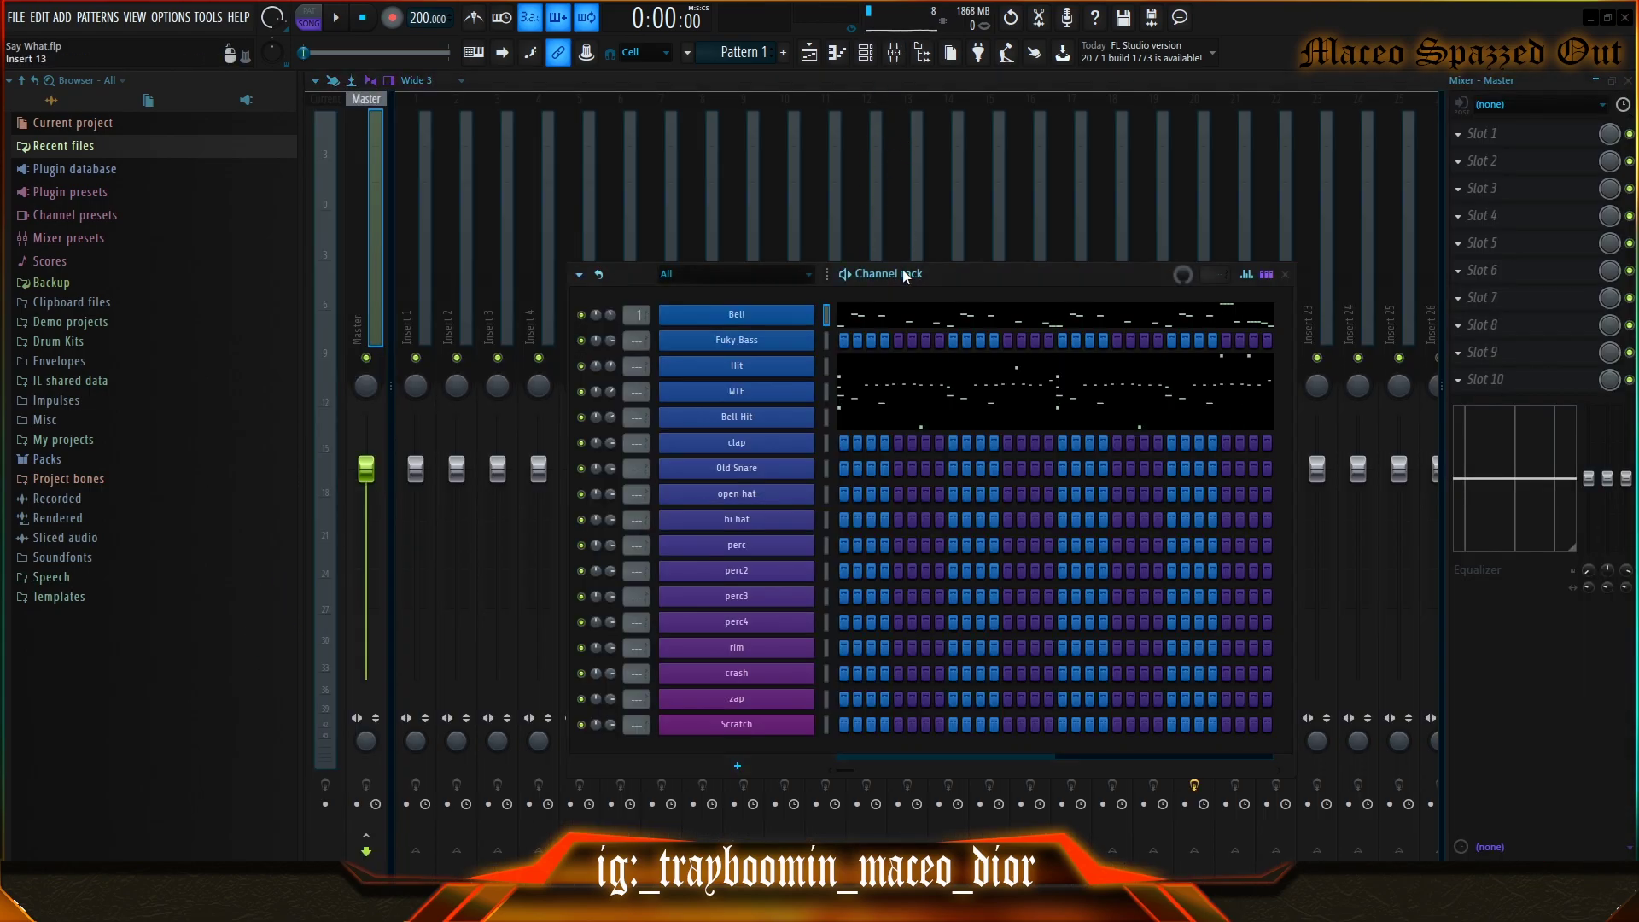
pyautogui.click(899, 278)
pyautogui.press('space')
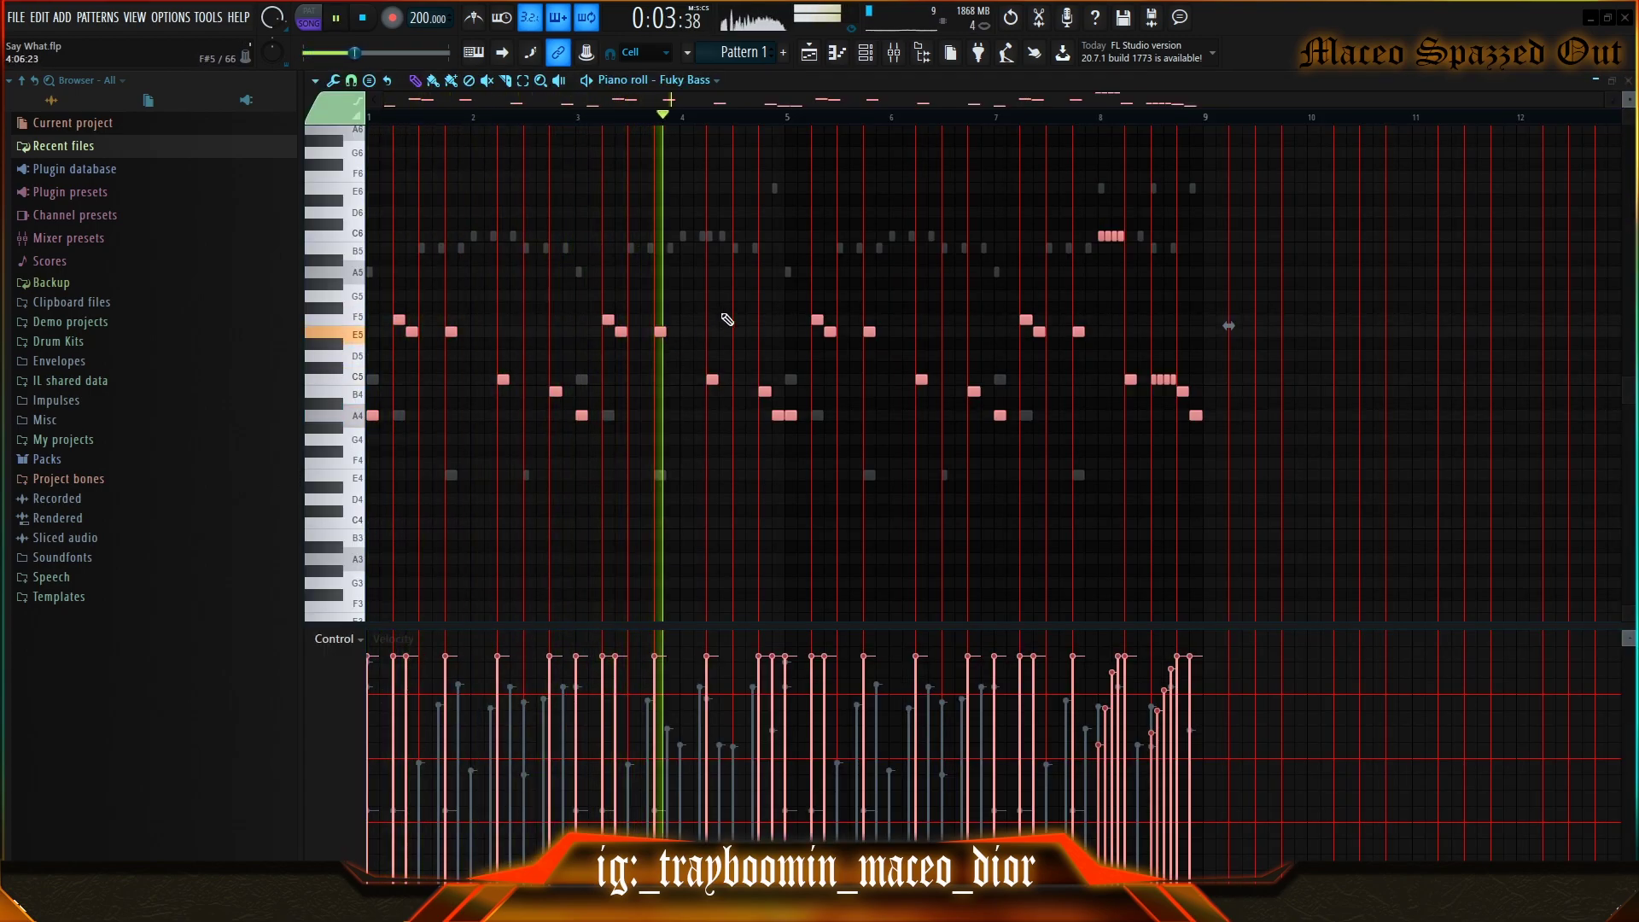
# - Delete the extra Fuky Bass notes near the end and transpose the rest down an octave
pyautogui.click(1104, 248)
pyautogui.rightClick(1104, 243)
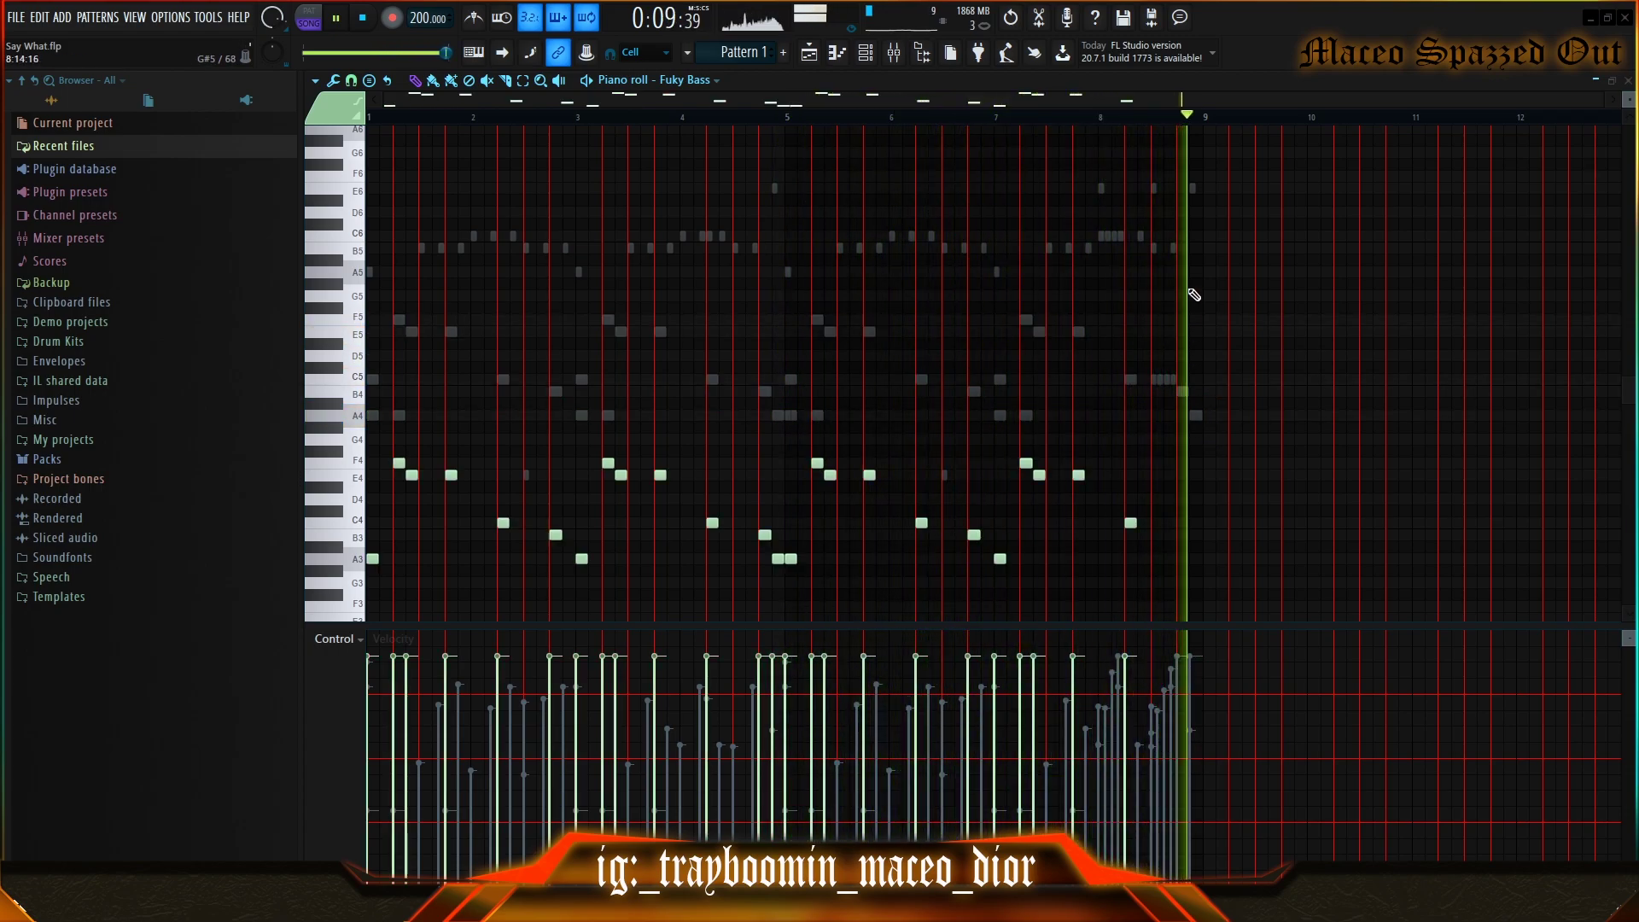
pyautogui.hotkey('ctrl', 'Down')
pyautogui.press('space')
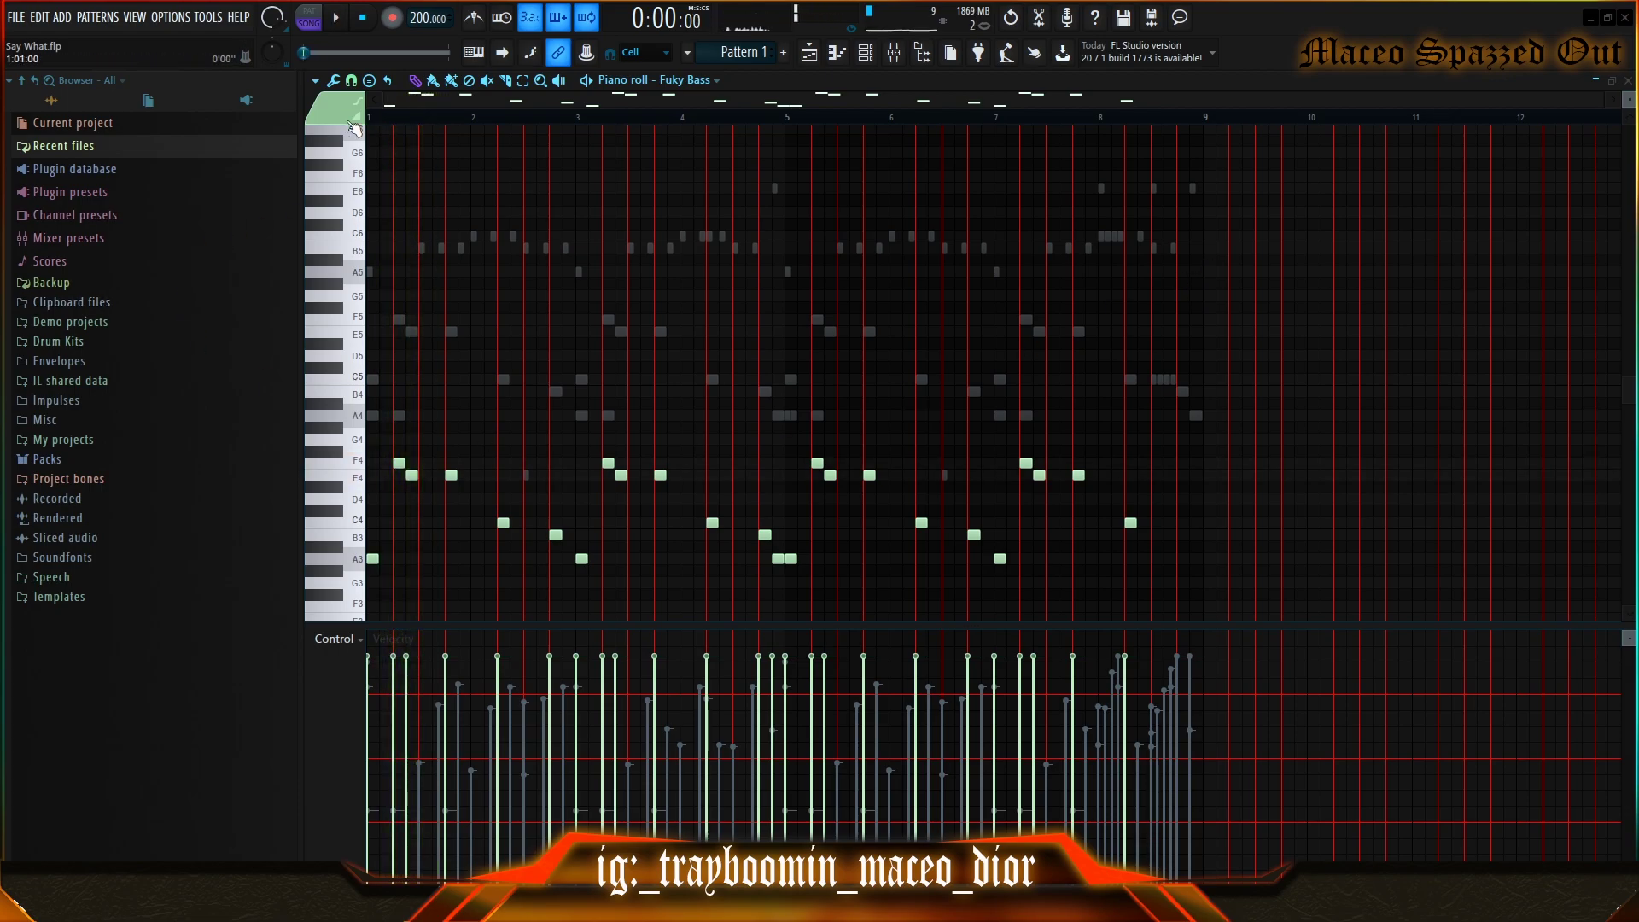
pyautogui.scroll(3, 435, 108)
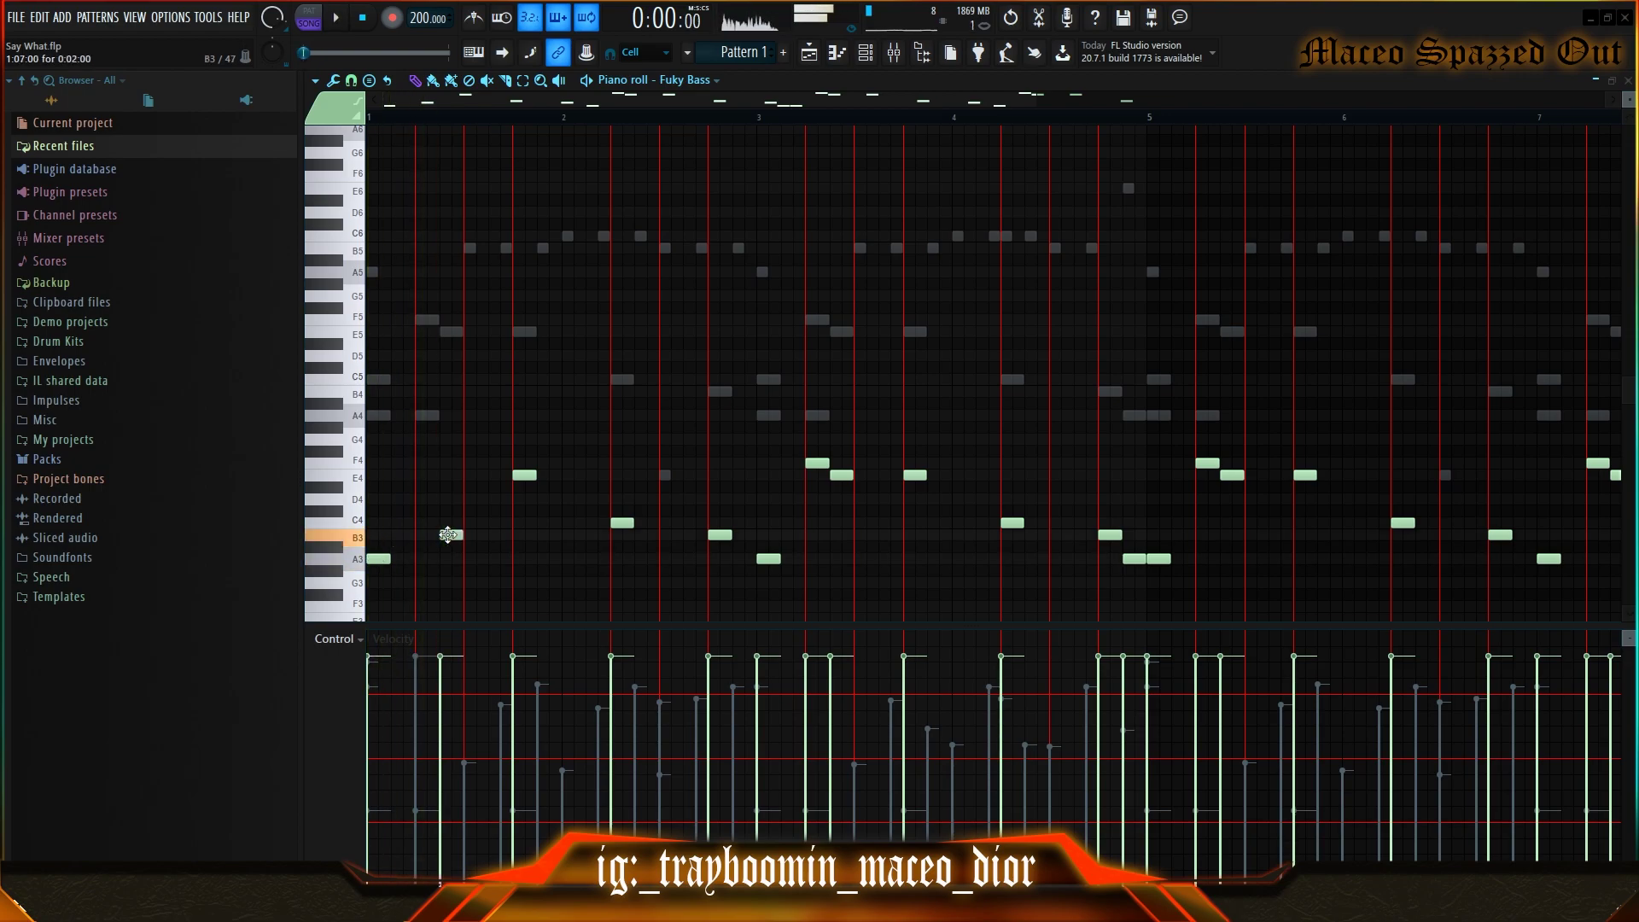
# - Lengthen the B3 note into a sustained bass note, add a C4 after it, and audition
pyautogui.moveTo(485, 538); pyautogui.dragTo(523, 539)
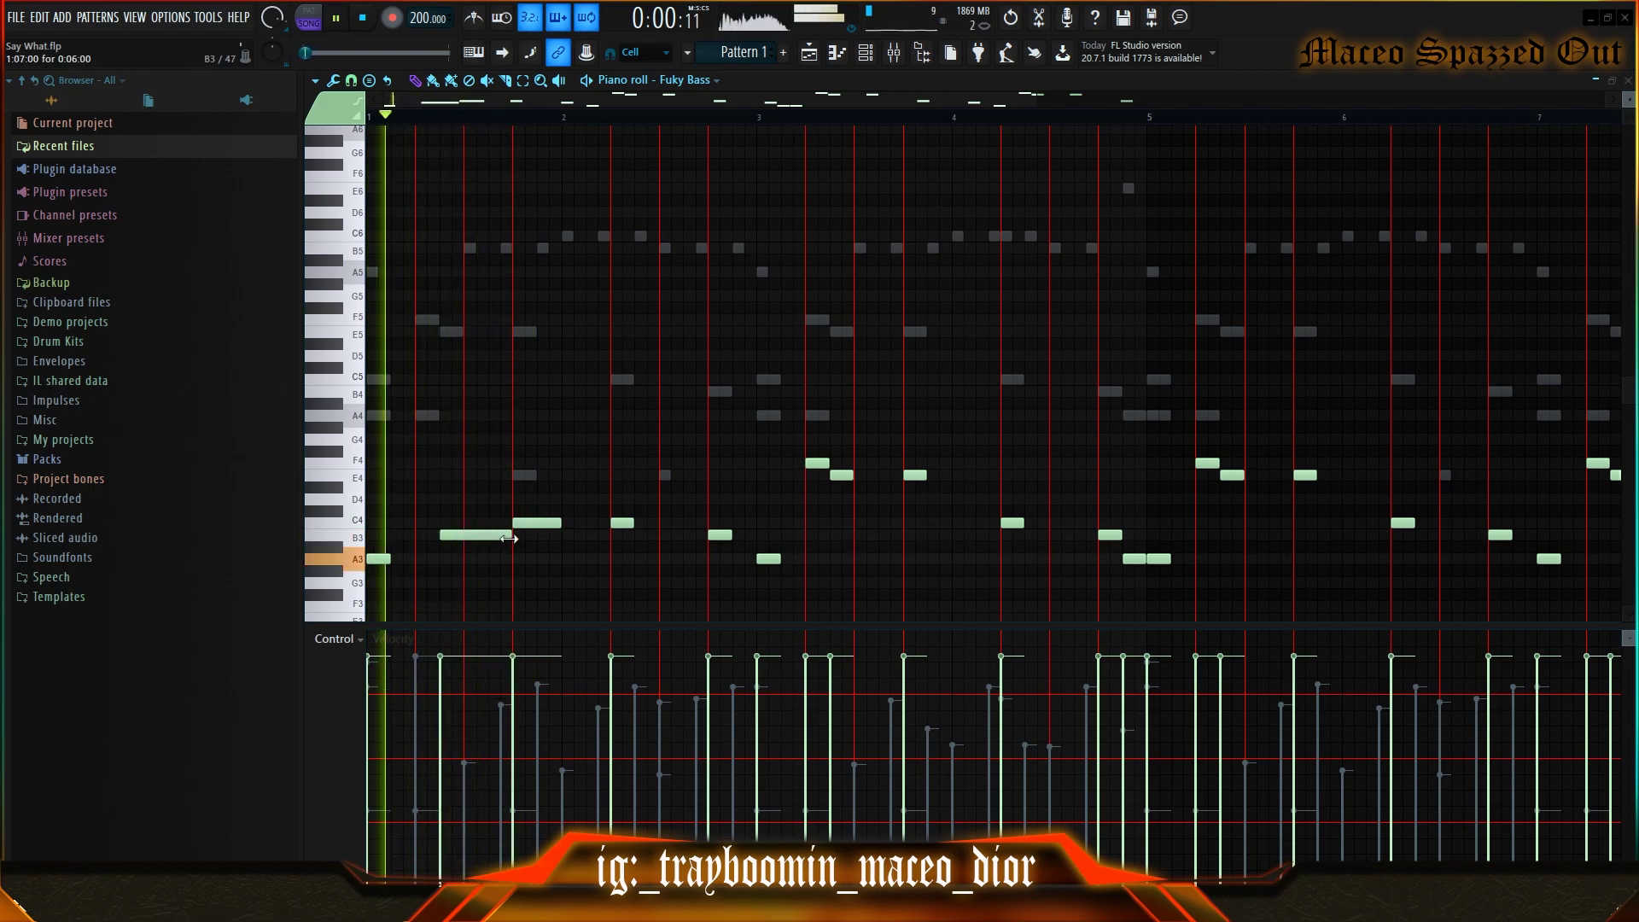
pyautogui.click(532, 524)
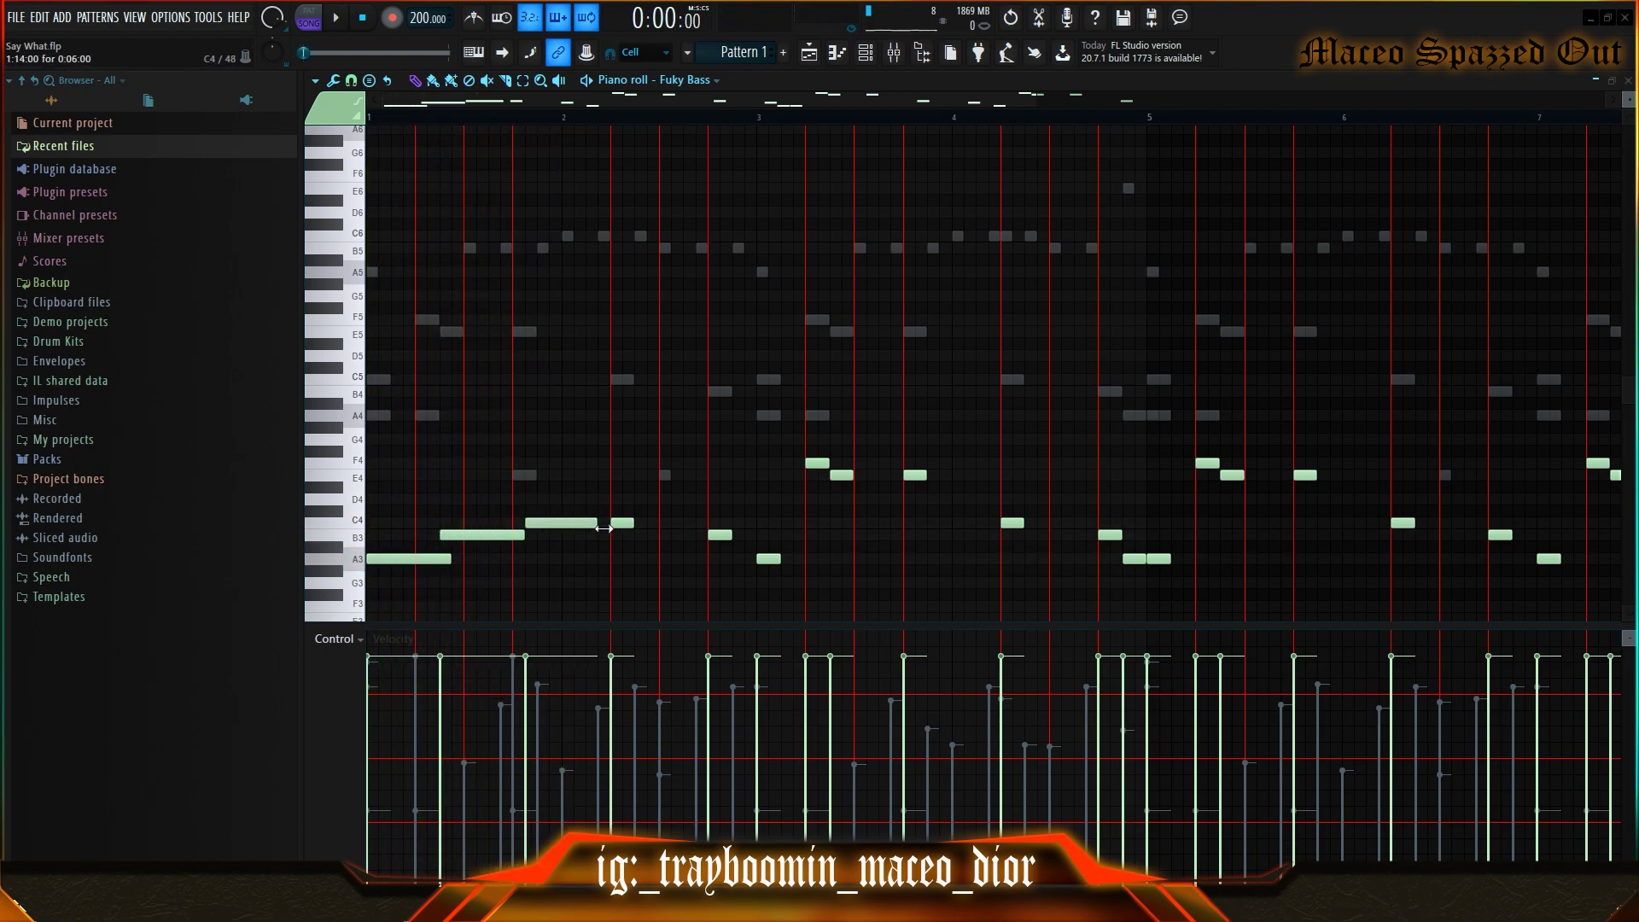
pyautogui.press('space')
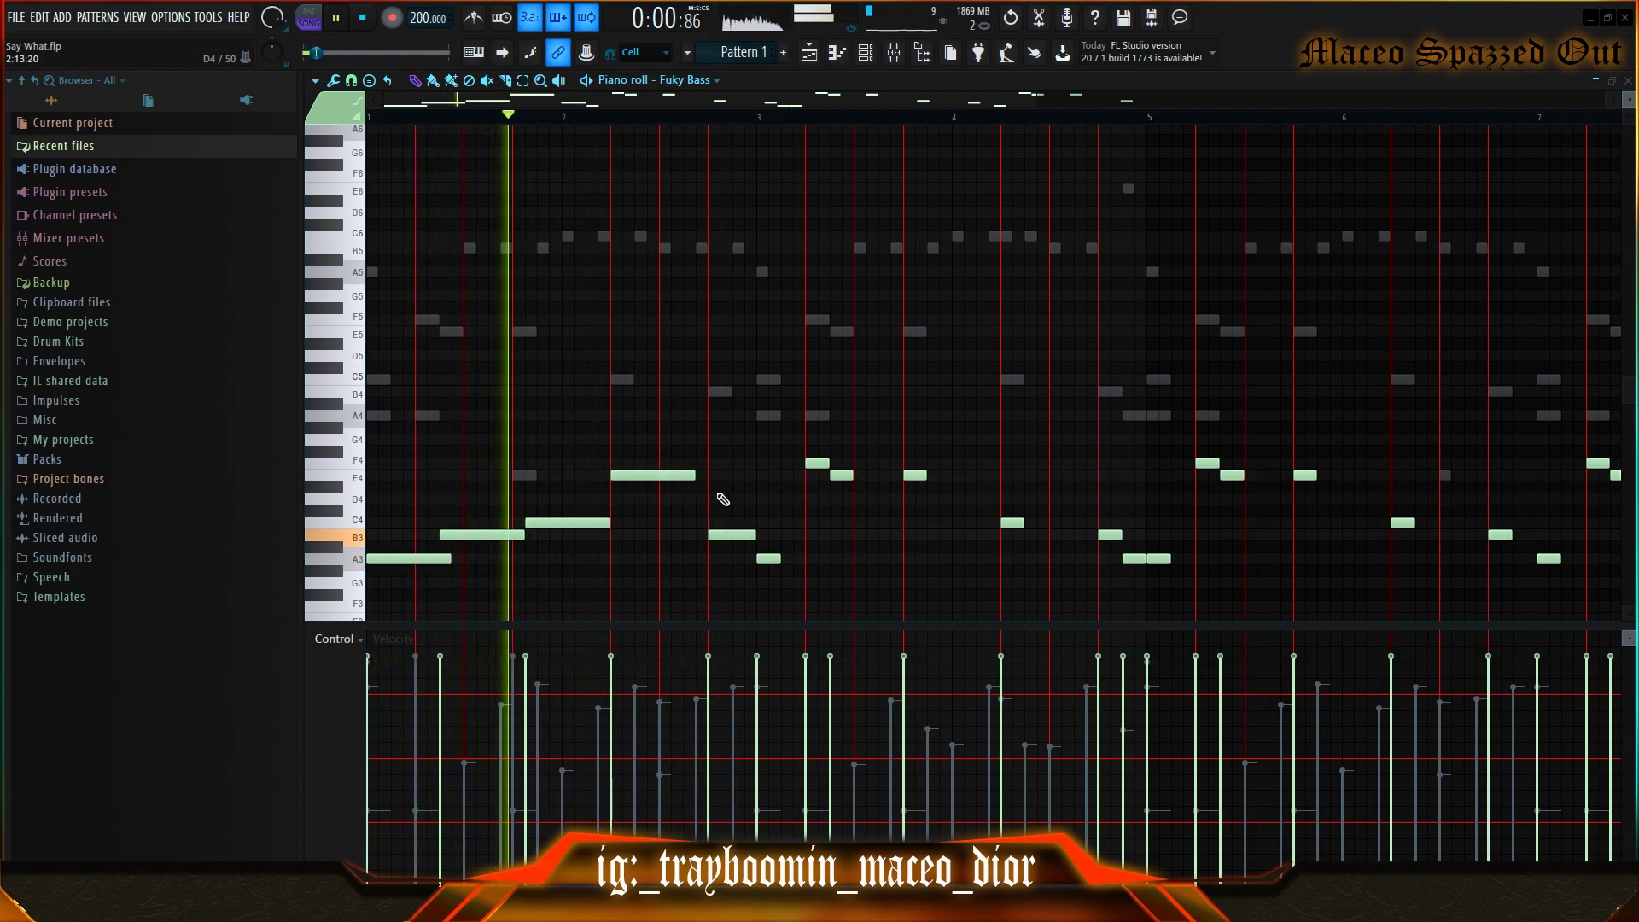
pyautogui.press('space')
pyautogui.scroll(-3, 692, 486)
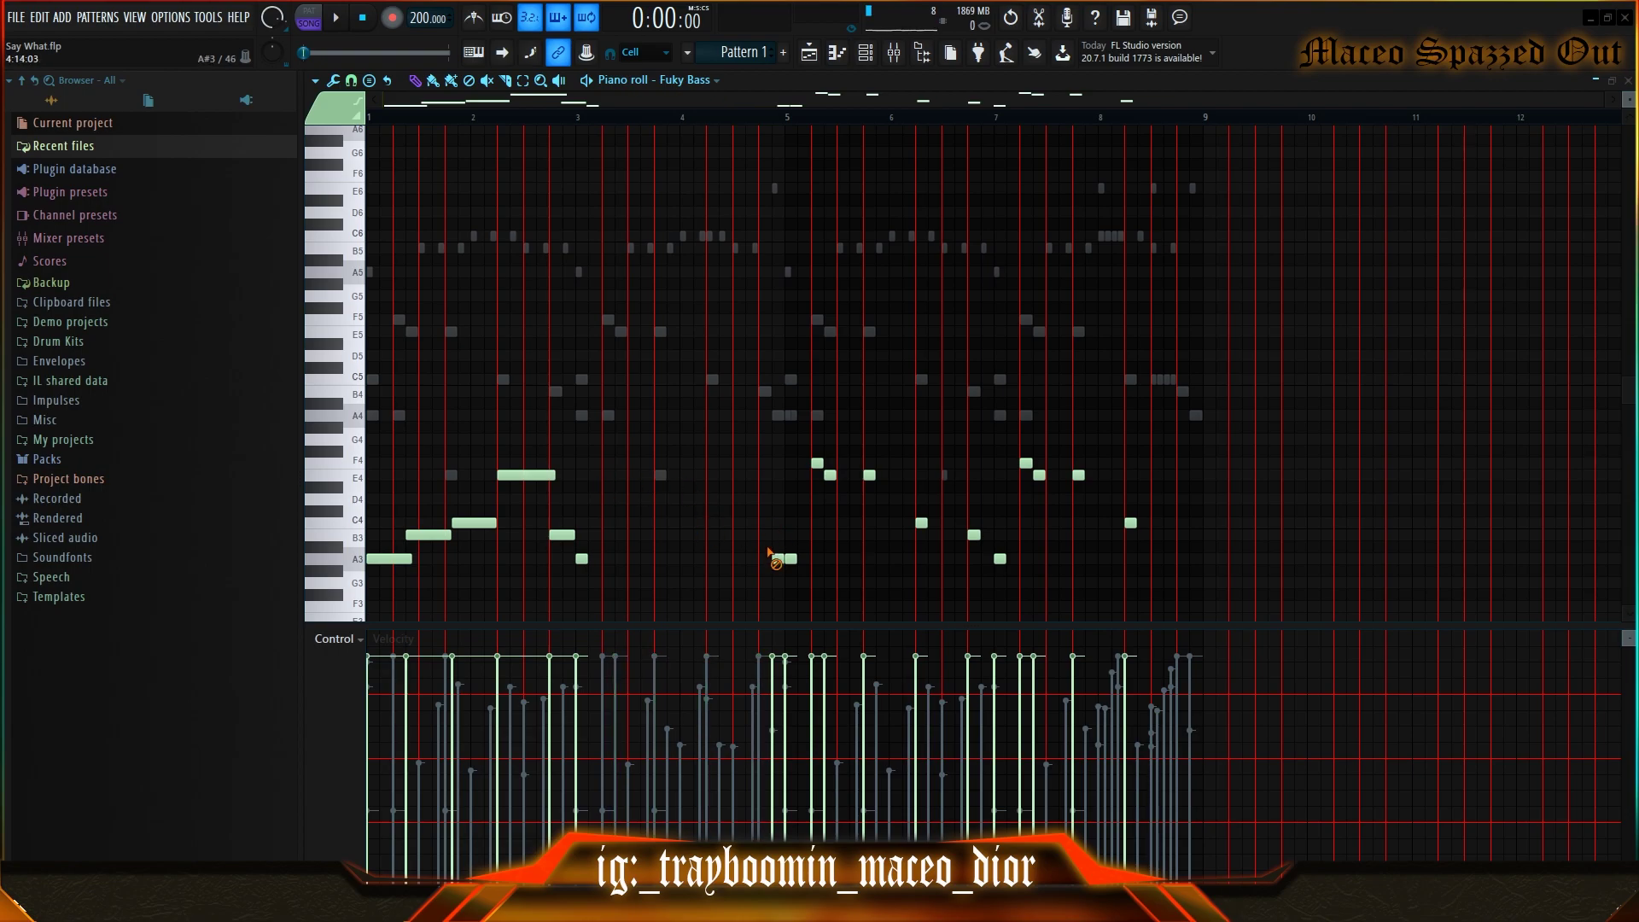
pyautogui.hotkey('ctrl', 'z')
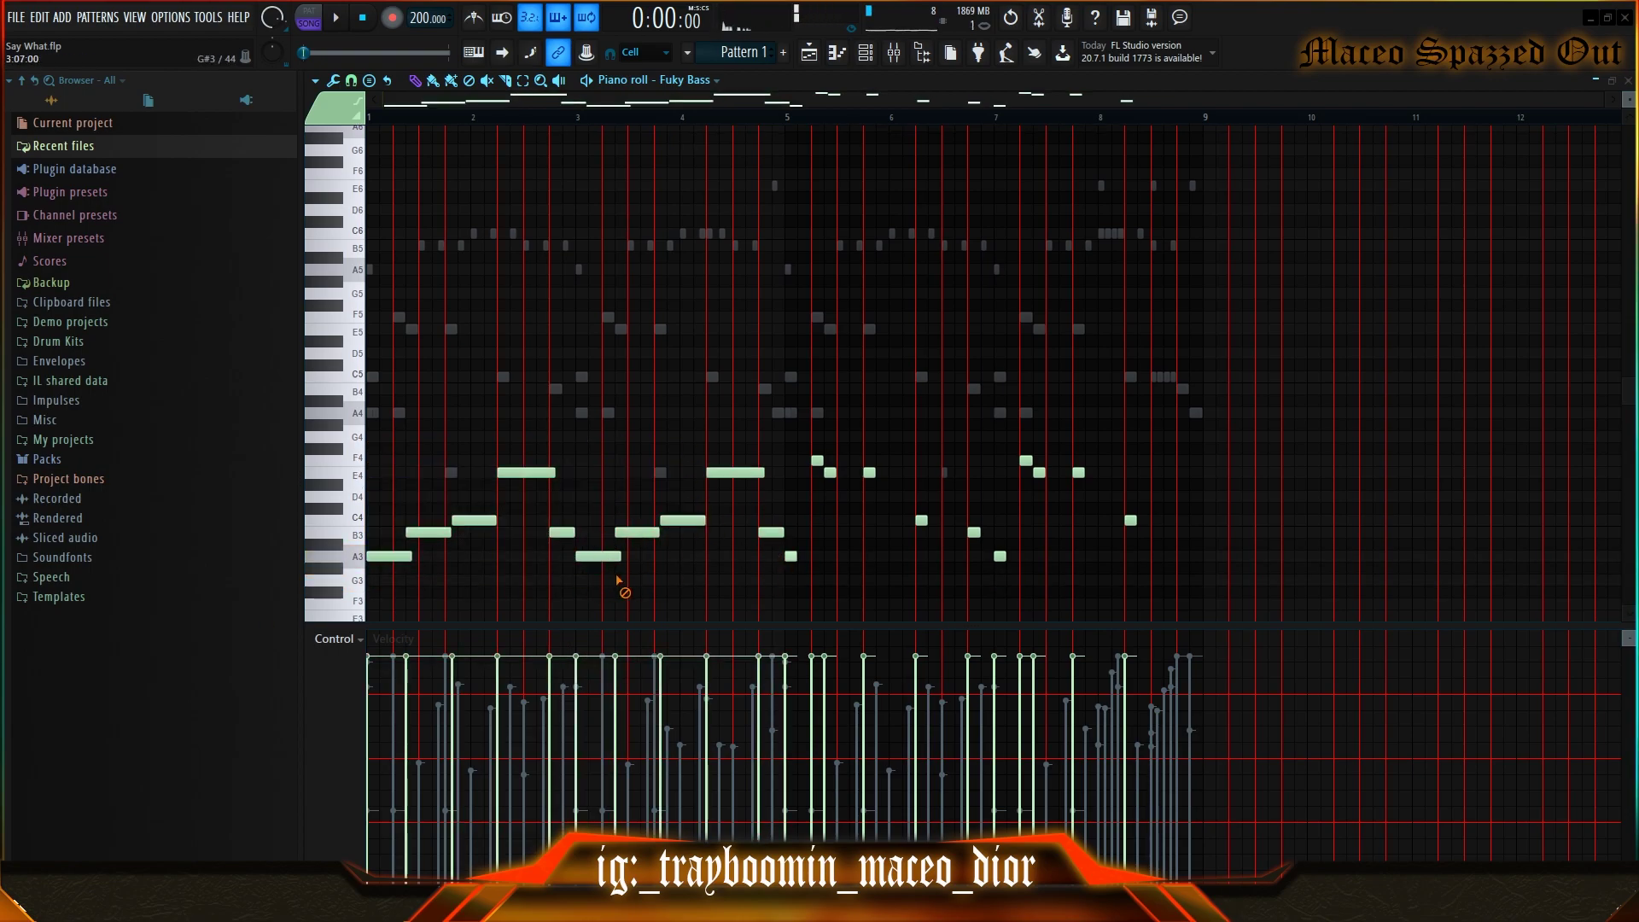
pyautogui.press('space')
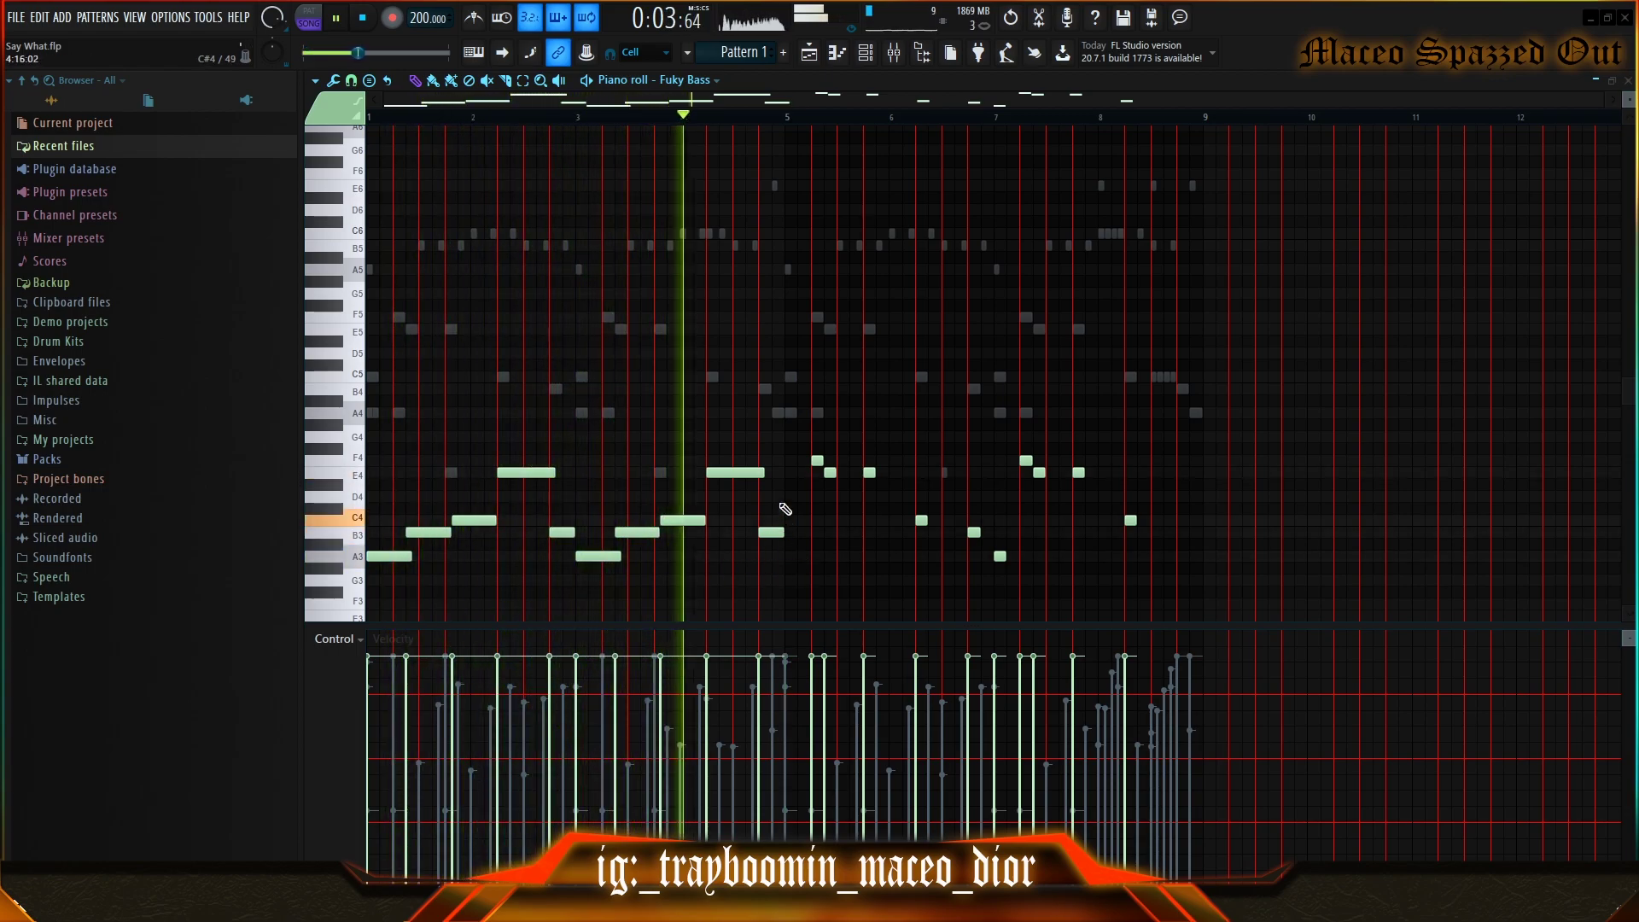
pyautogui.press('space')
# - Clear bars 5–8 and copy the first half of the bassline into them
pyautogui.press('Delete')
pyautogui.moveTo(841, 400); pyautogui.dragTo(598, 523)
pyautogui.hotkey('ctrl', 'a')
pyautogui.keyDown('shift'); pyautogui.moveTo(385, 554); pyautogui.dragTo(797, 547); pyautogui.keyUp('shift')
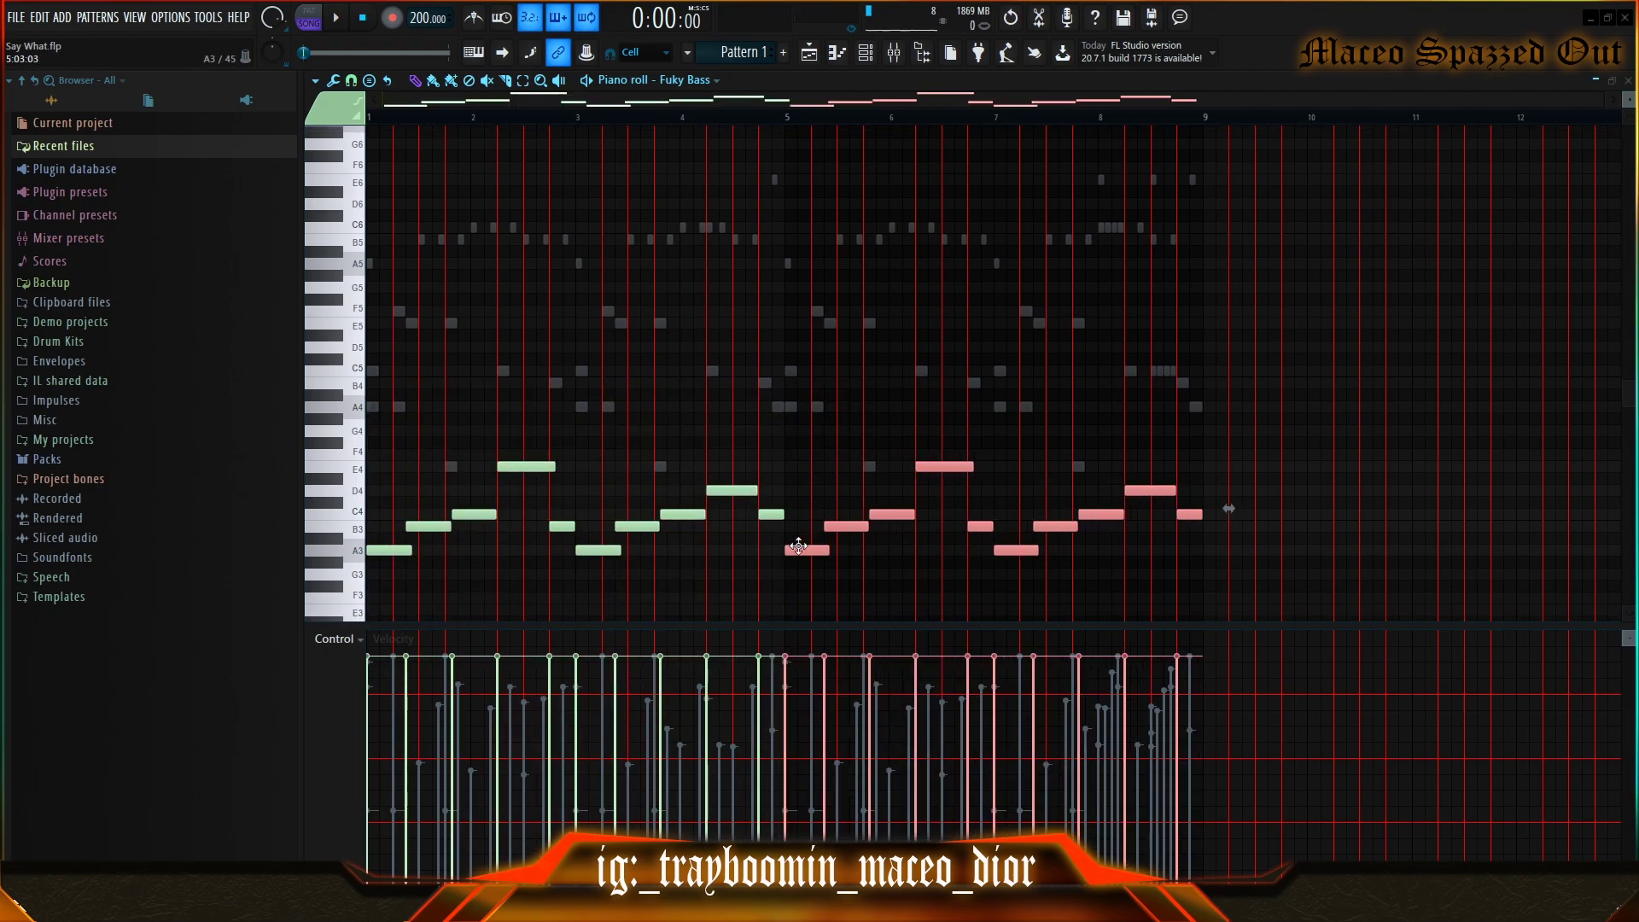
# - Fill the hi hat channel with C5 notes every two steps across all eight bars, then play
pyautogui.click(1071, 446)
pyautogui.press('F6')
pyautogui.rightClick(614, 493)
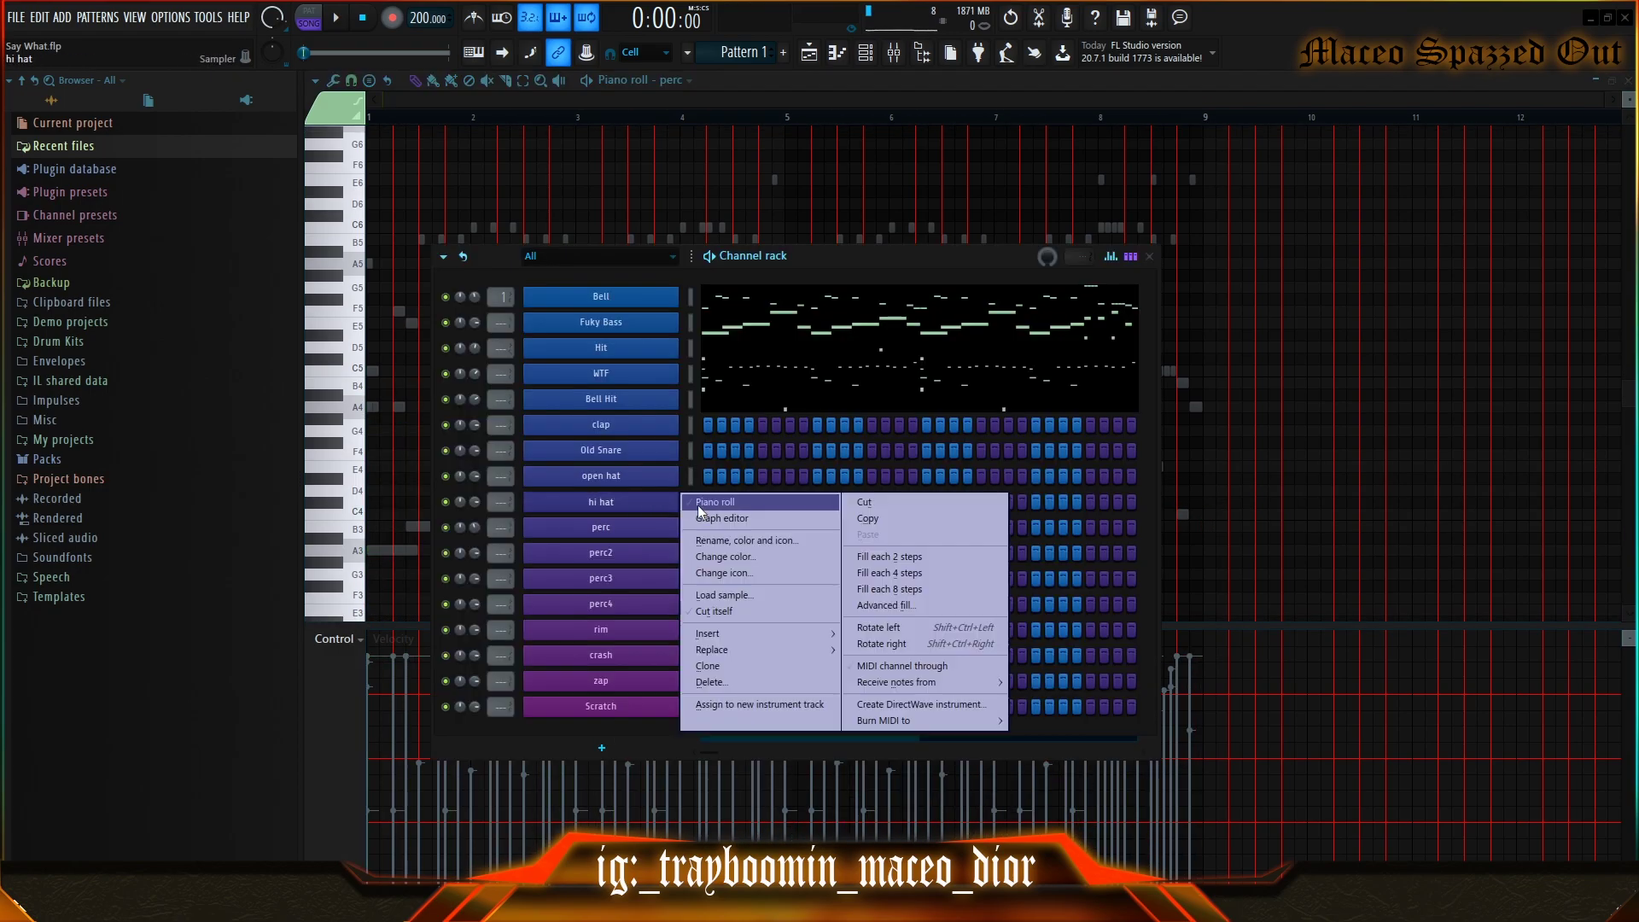
pyautogui.click(713, 503)
pyautogui.click(866, 52)
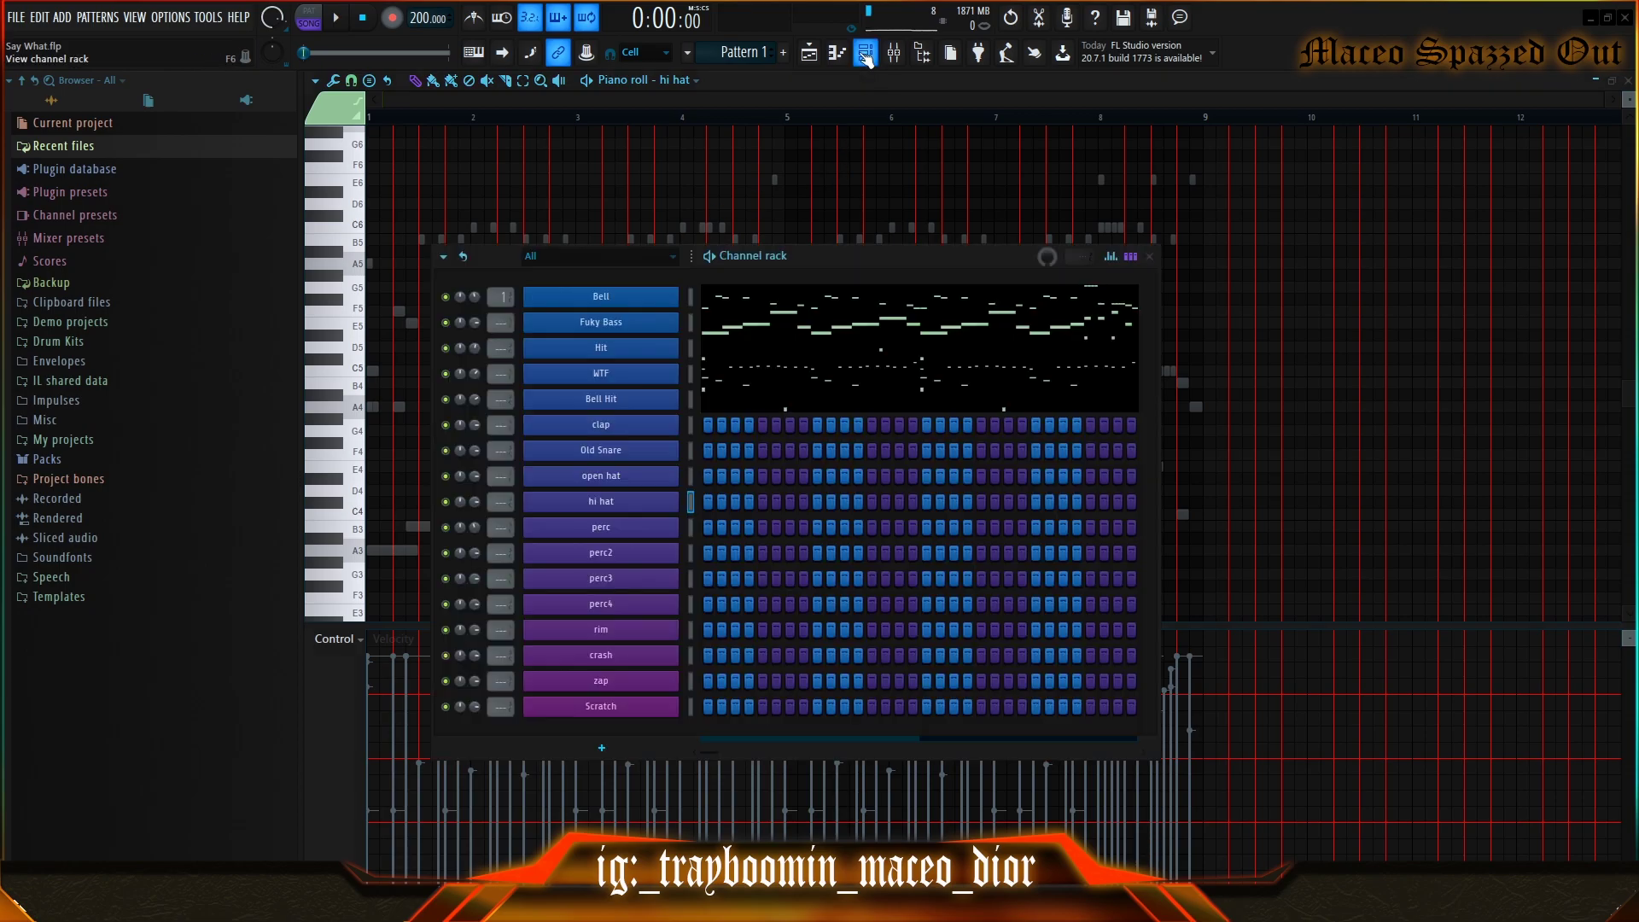
pyautogui.rightClick(632, 502)
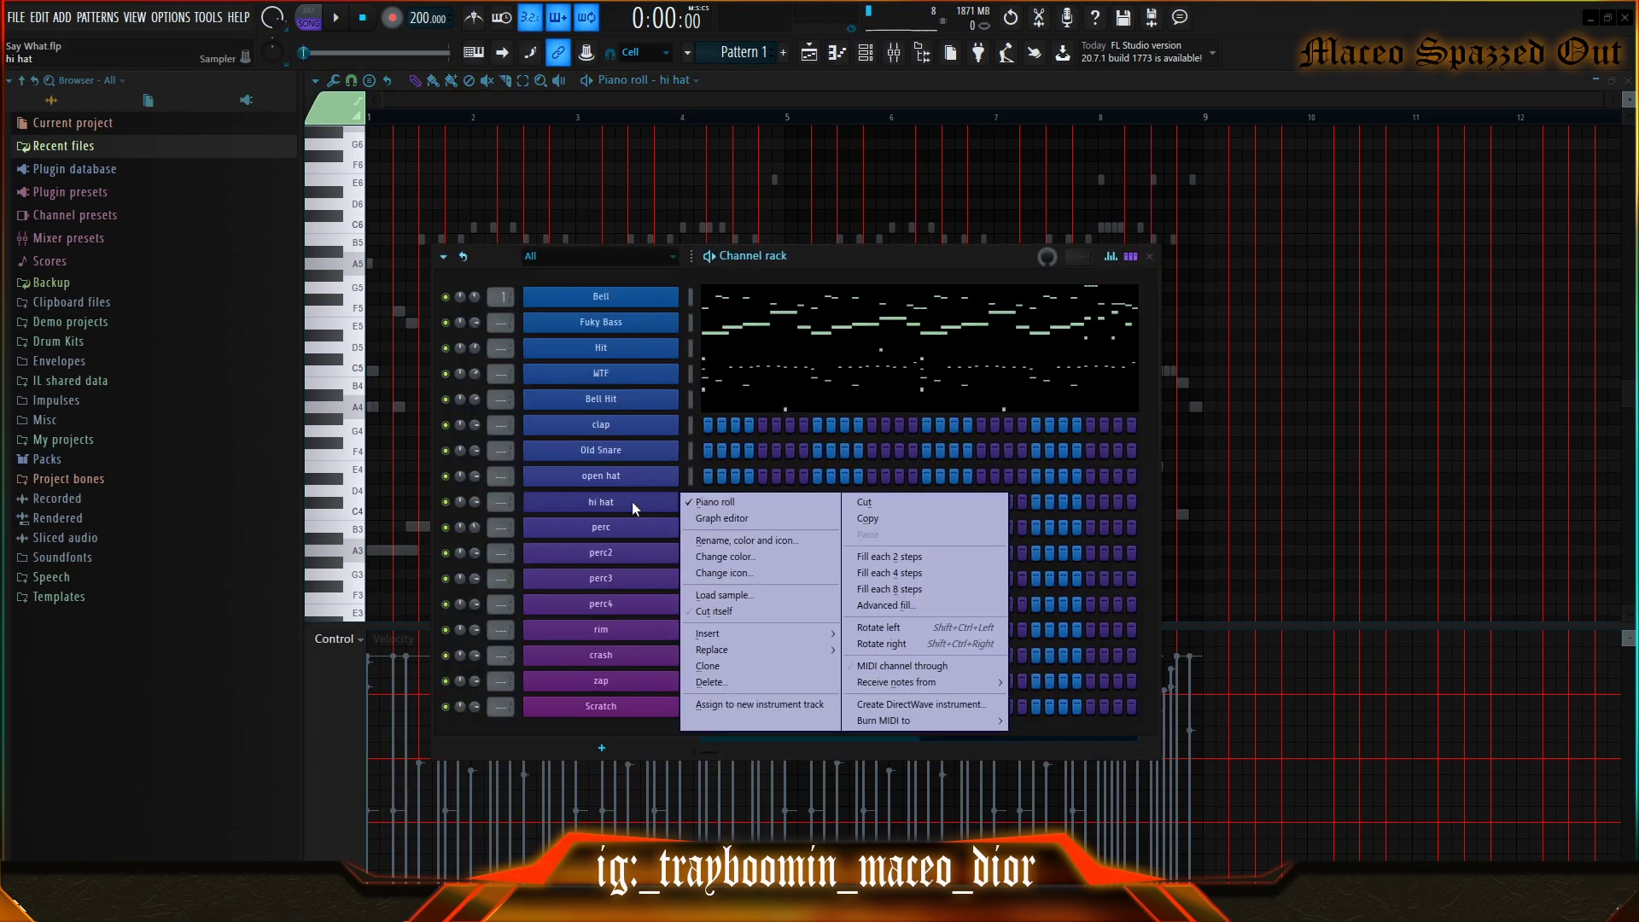
pyautogui.click(897, 559)
pyautogui.press('F6')
pyautogui.press('space')
# - Select and clear the hi hat notes after bar 1, keeping its eight notes
pyautogui.moveTo(1255, 409); pyautogui.dragTo(367, 347)
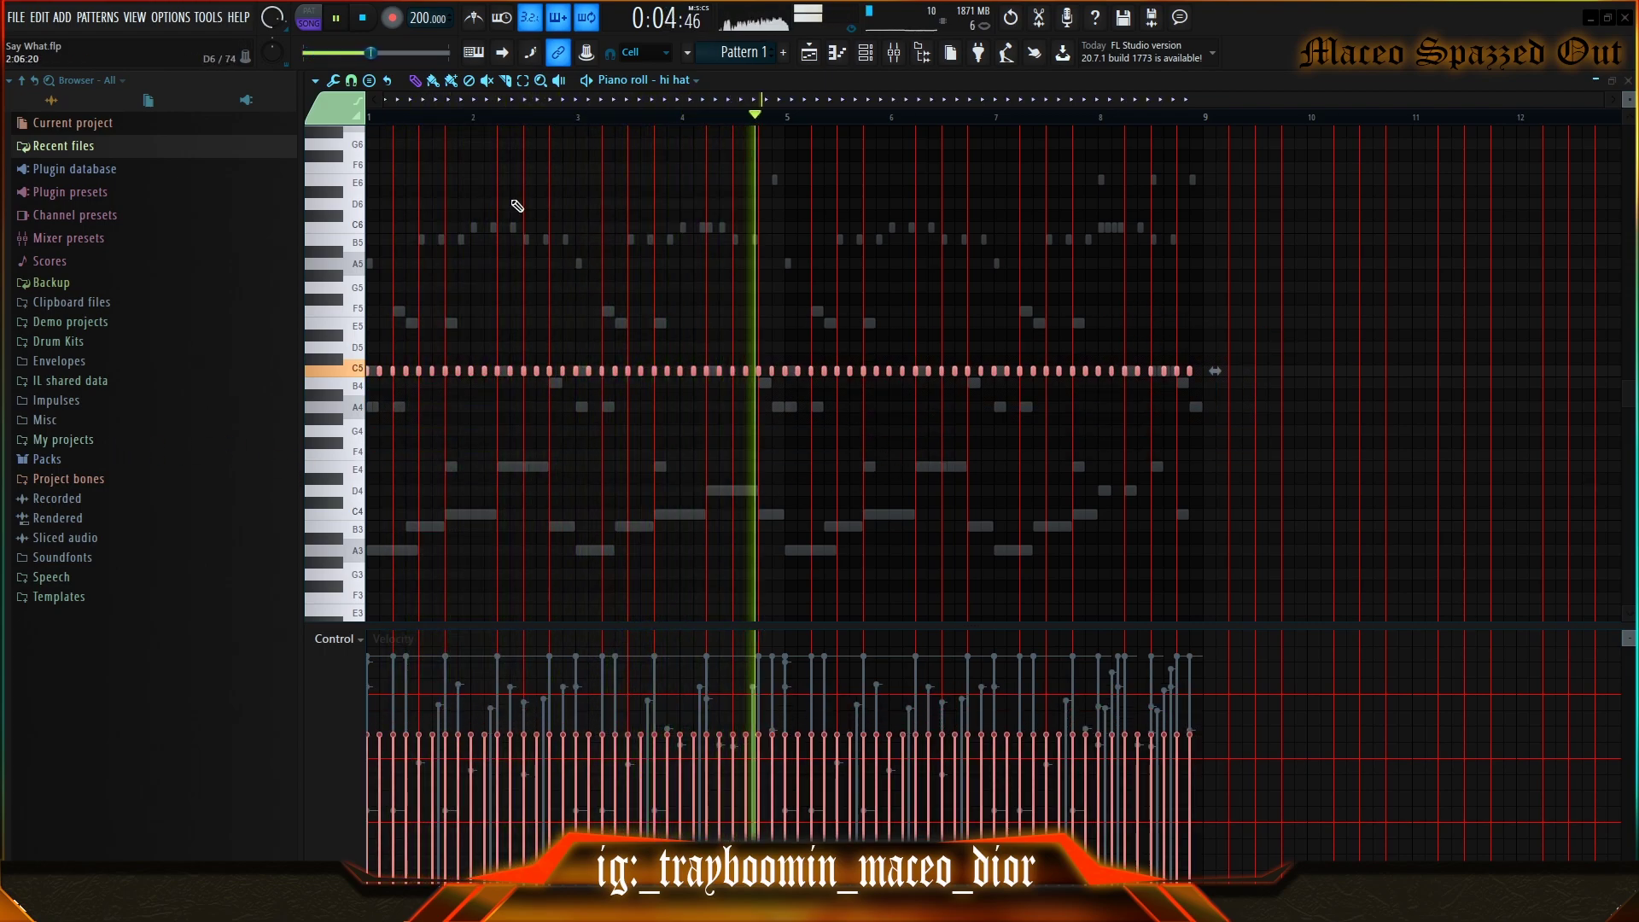
pyautogui.scroll(3, 444, 106)
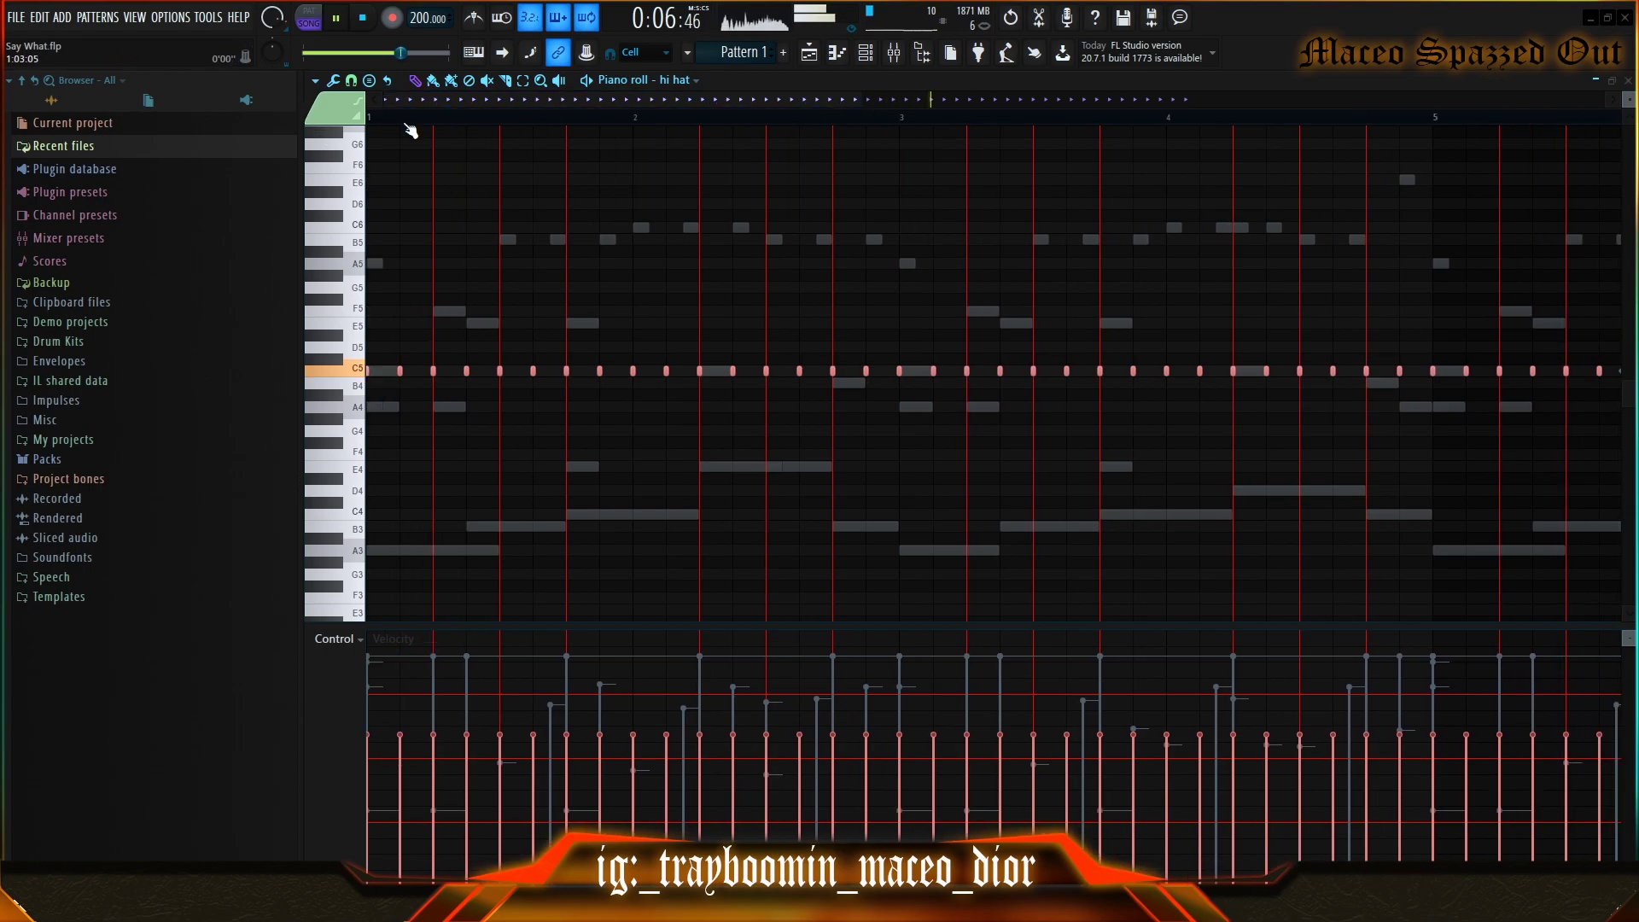
pyautogui.press('space')
pyautogui.scroll(-3, 435, 106)
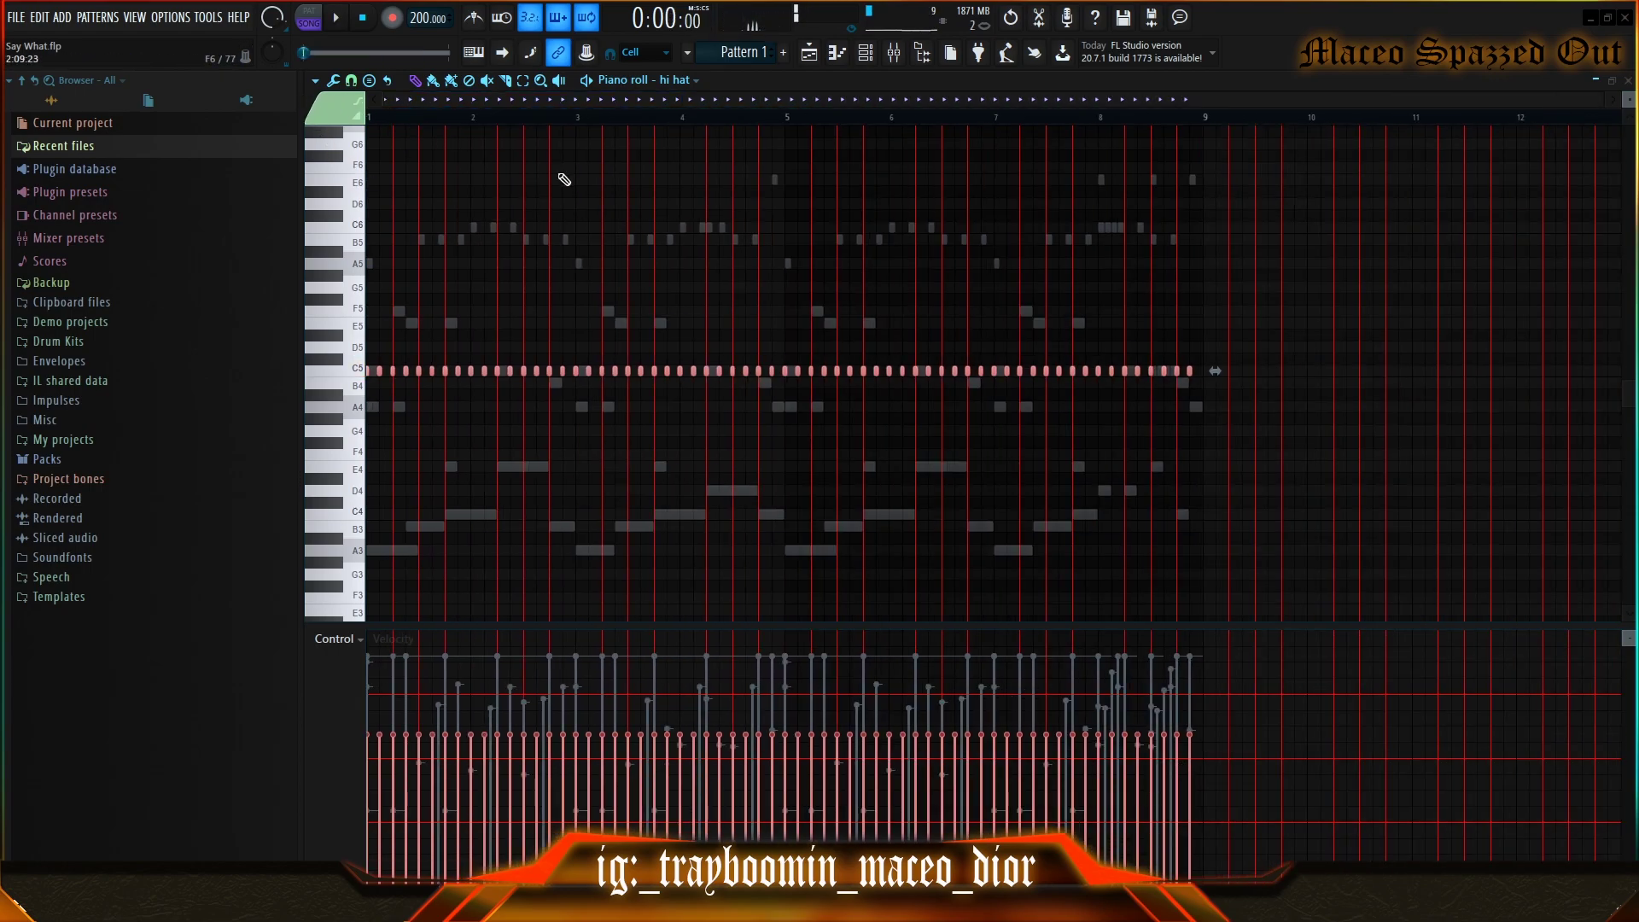
pyautogui.moveTo(1386, 320); pyautogui.dragTo(436, 442)
pyautogui.scroll(5, 575, 400)
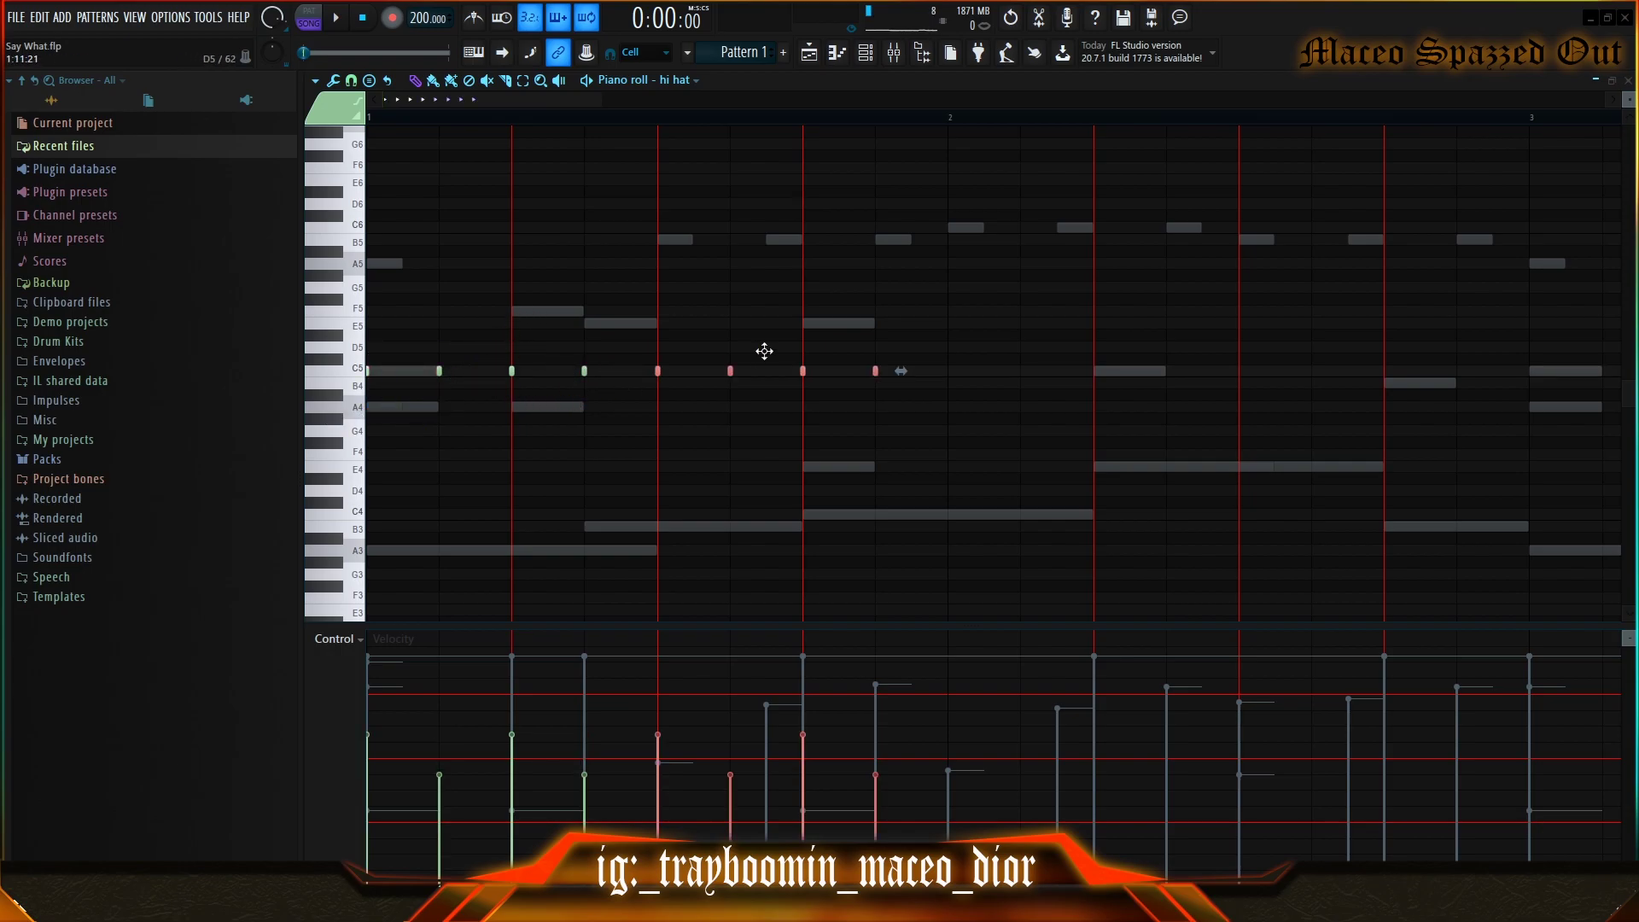
pyautogui.scroll(-3, 607, 114)
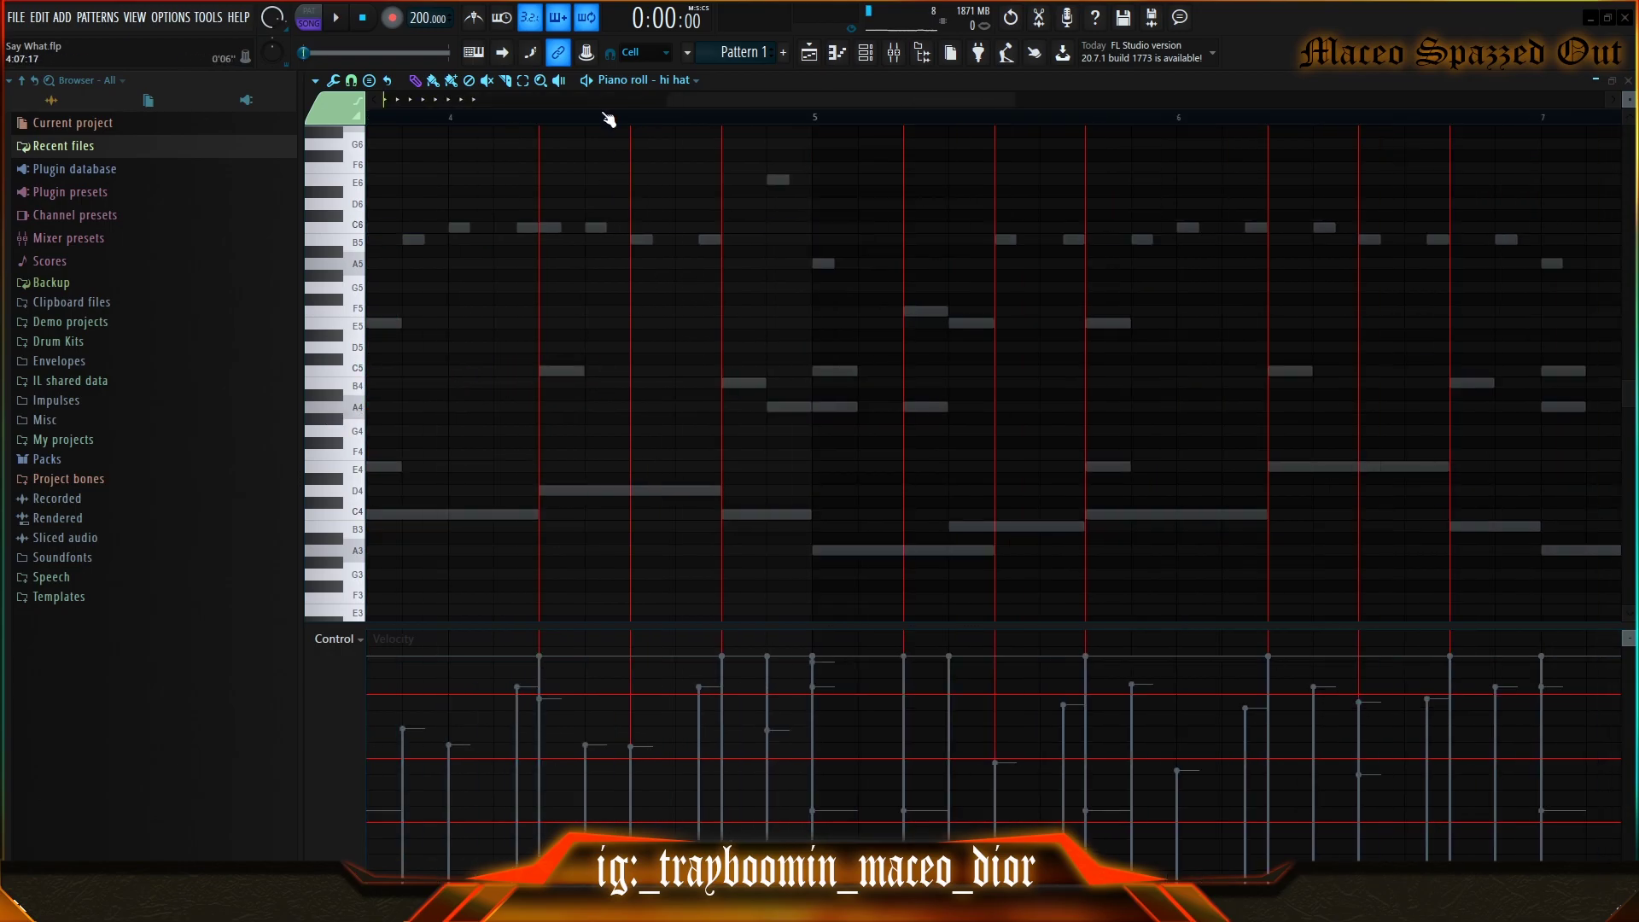
pyautogui.scroll(-3, 608, 120)
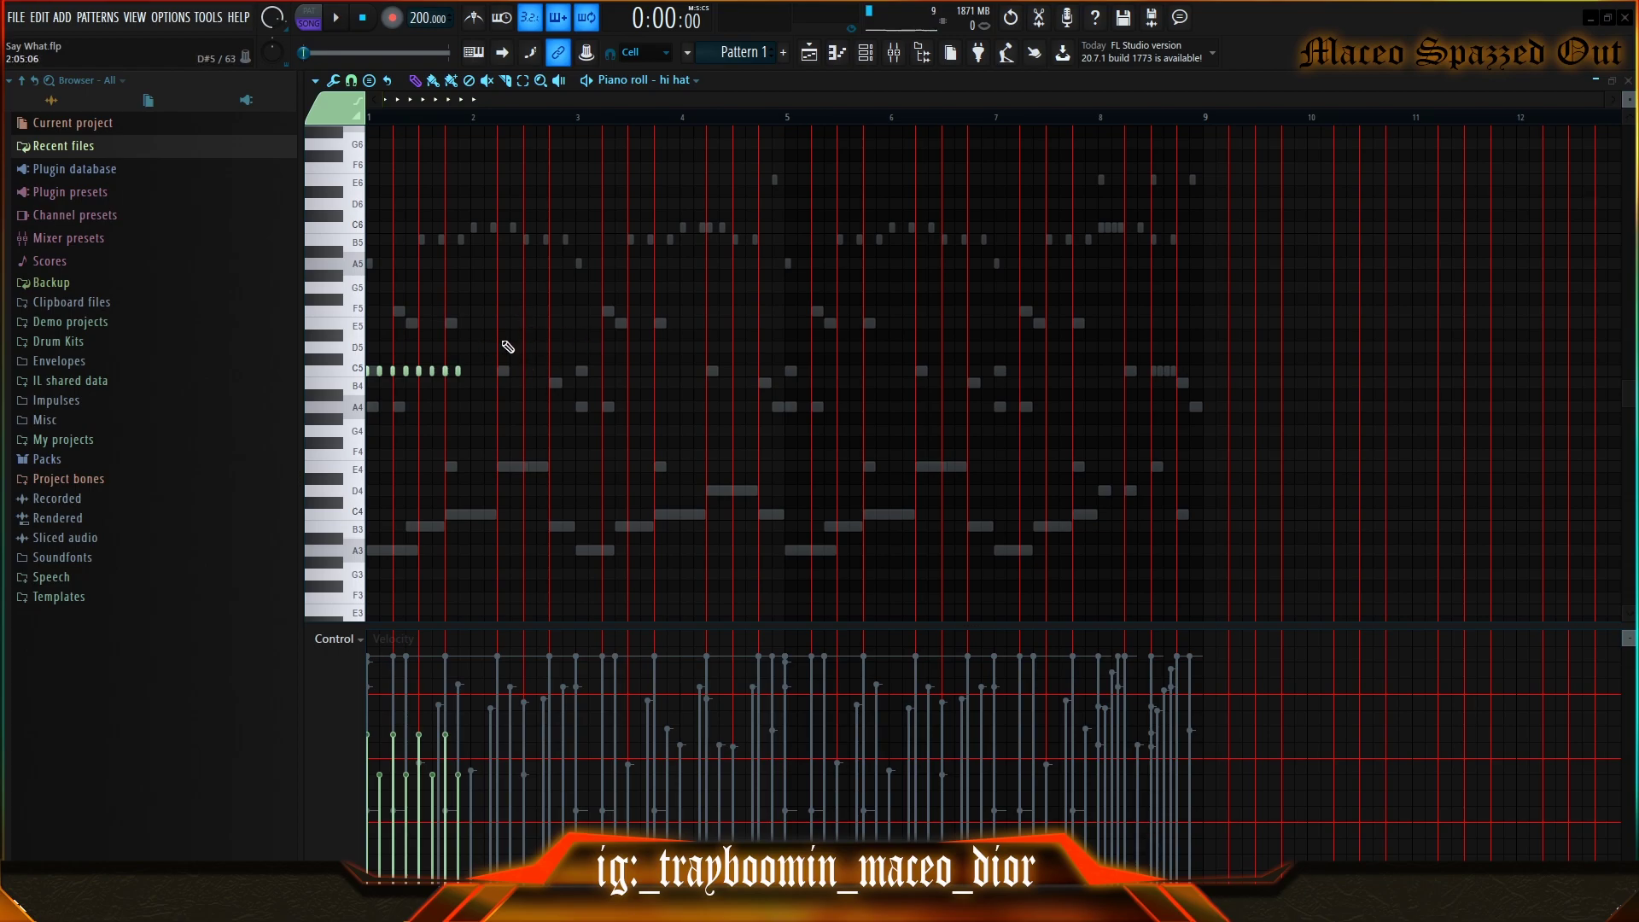
pyautogui.moveTo(520, 331); pyautogui.dragTo(372, 410)
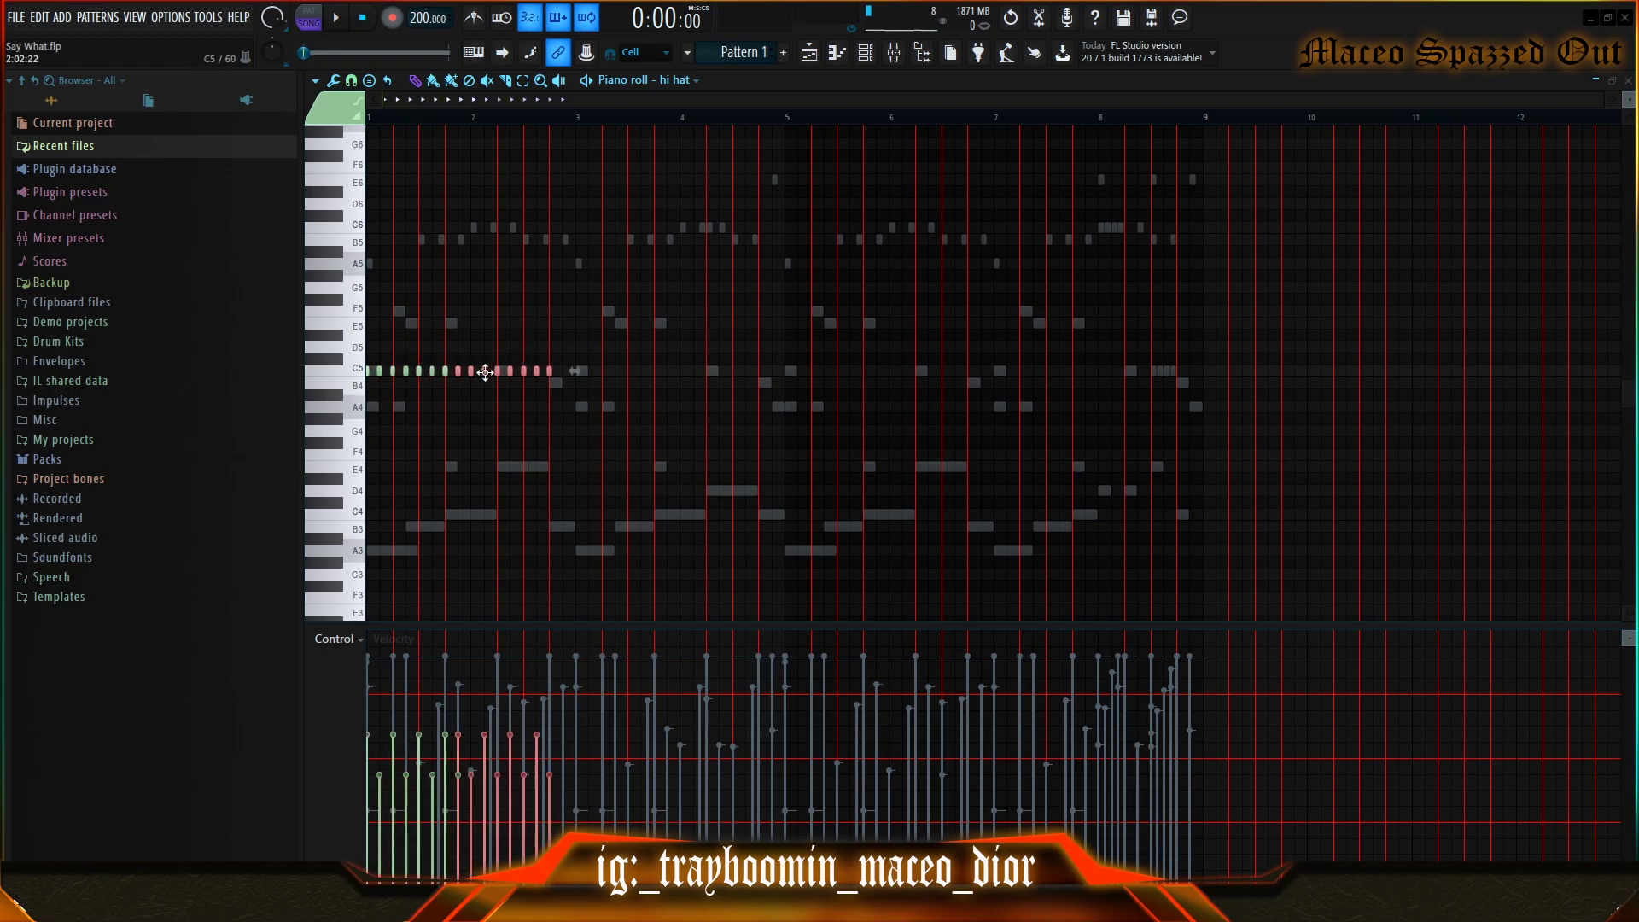
pyautogui.scroll(3, 491, 129)
pyautogui.scroll(2, 491, 128)
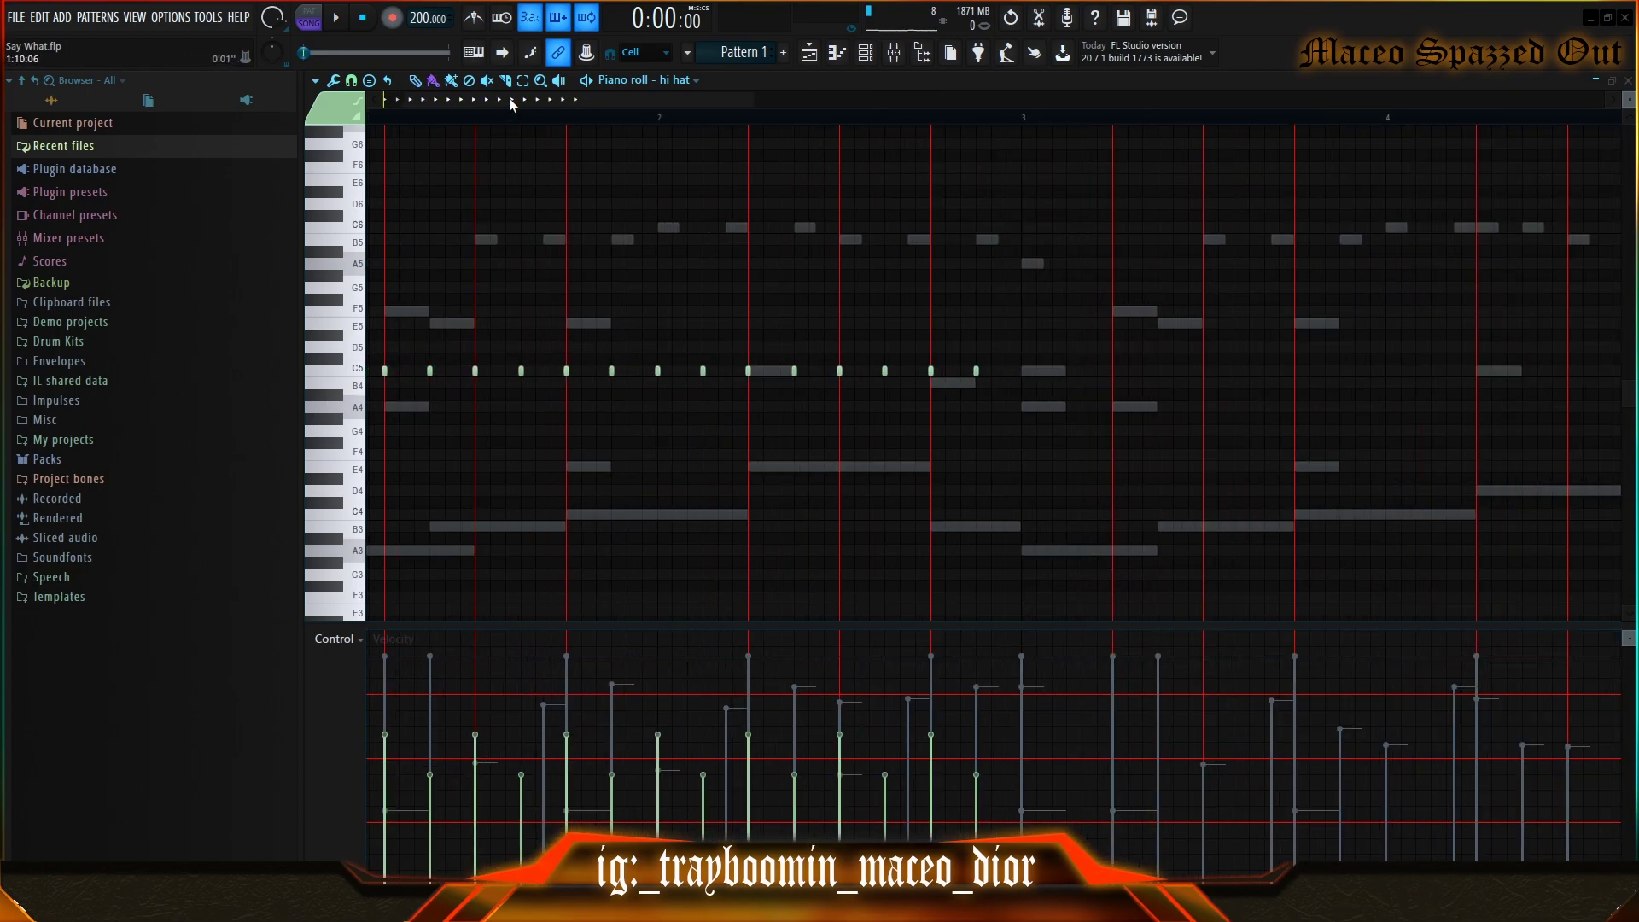
pyautogui.scroll(2, 491, 128)
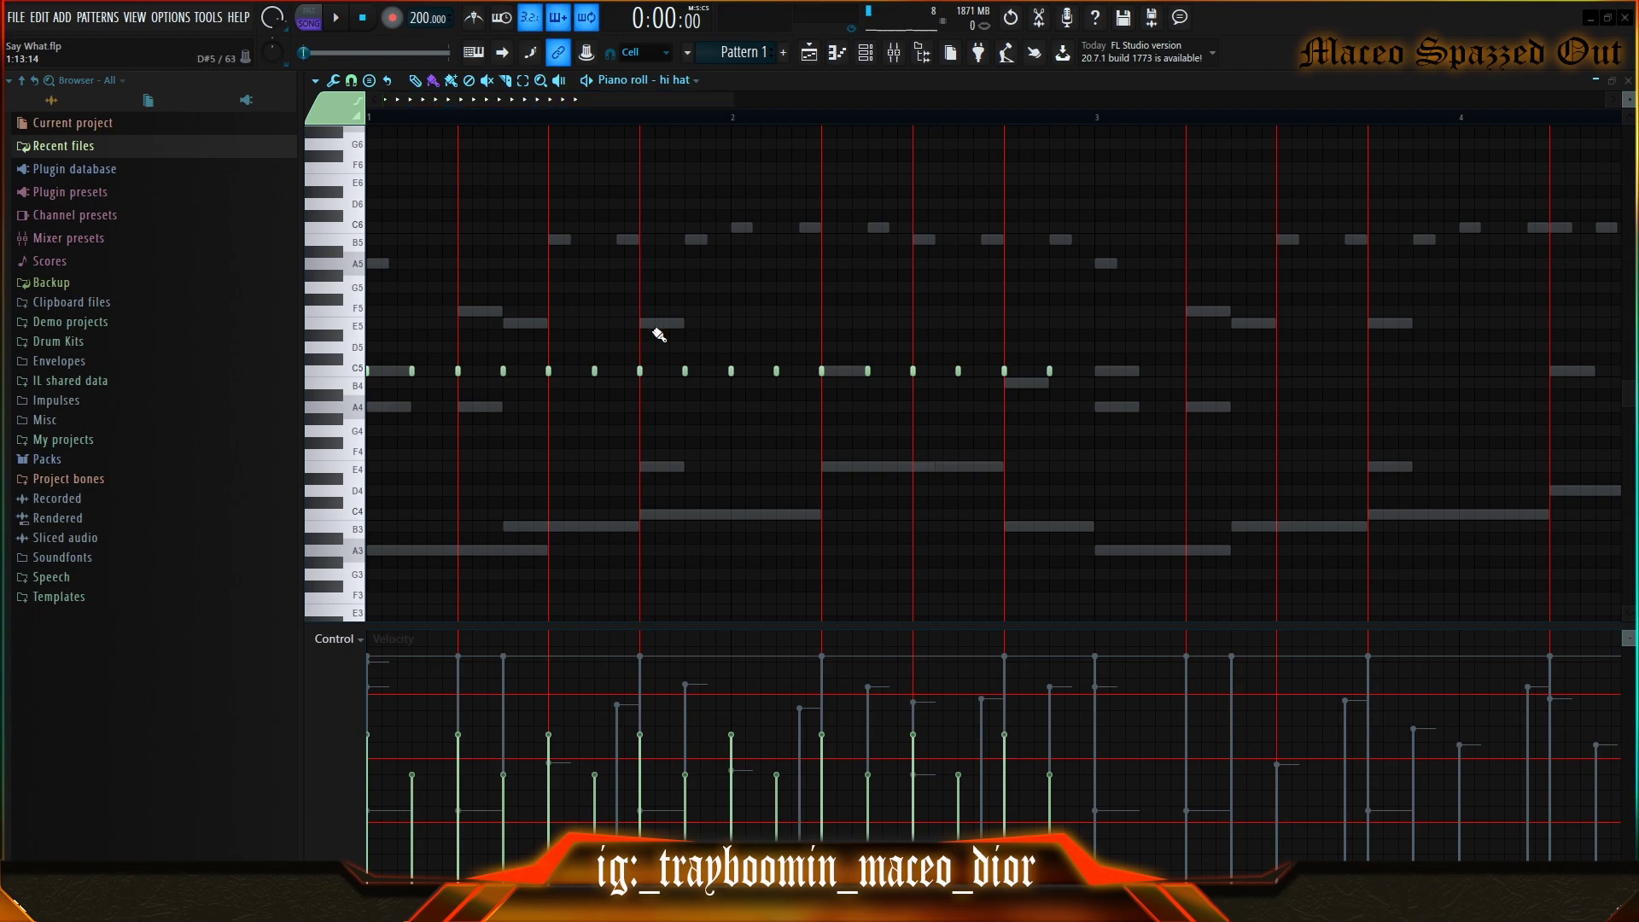
# - Add a quick three-note C5 hi hat roll and duplicate the pattern to the right
pyautogui.press('space')
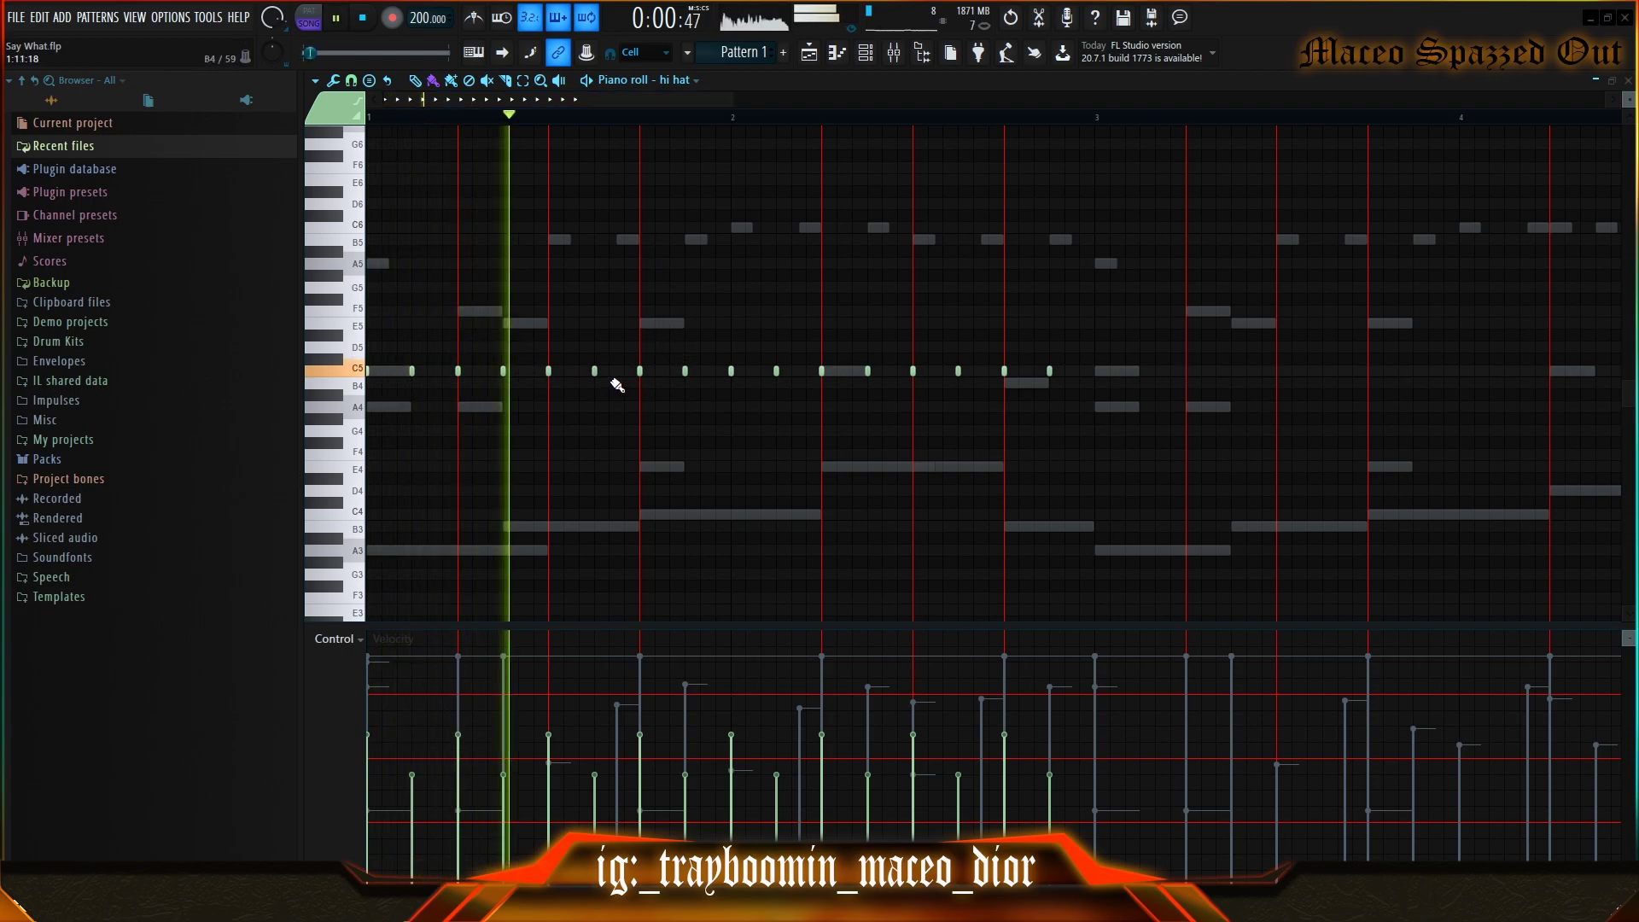
pyautogui.moveTo(605, 372); pyautogui.dragTo(634, 372)
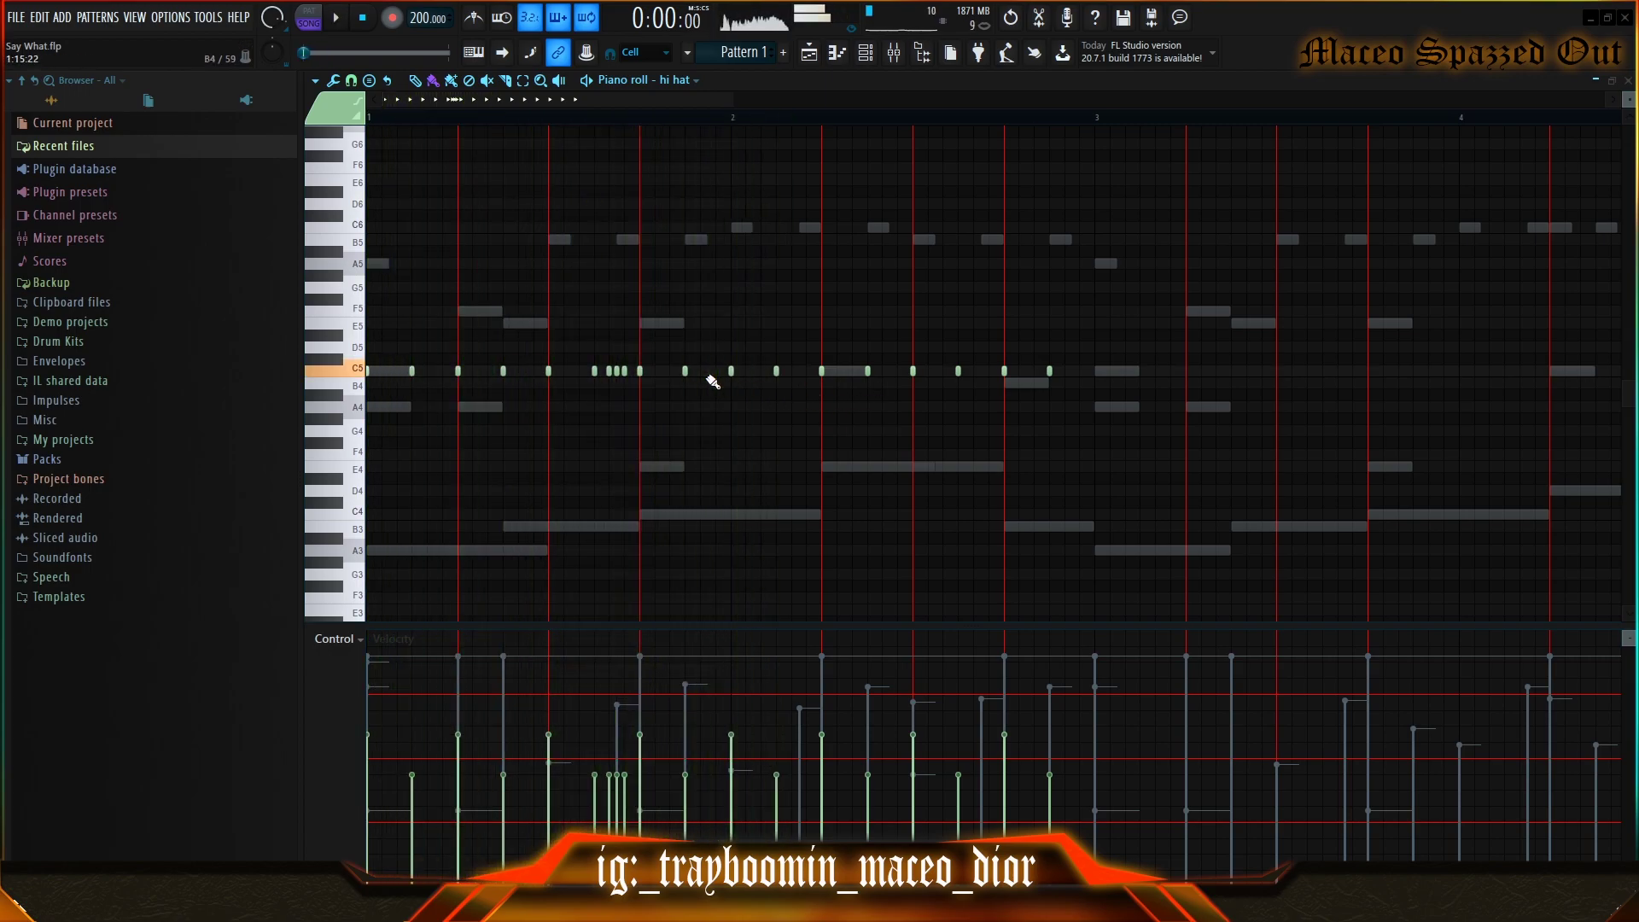
pyautogui.scroll(-3, 712, 381)
pyautogui.keyDown('ctrl'); pyautogui.moveTo(958, 317); pyautogui.dragTo(372, 467); pyautogui.keyUp('ctrl')
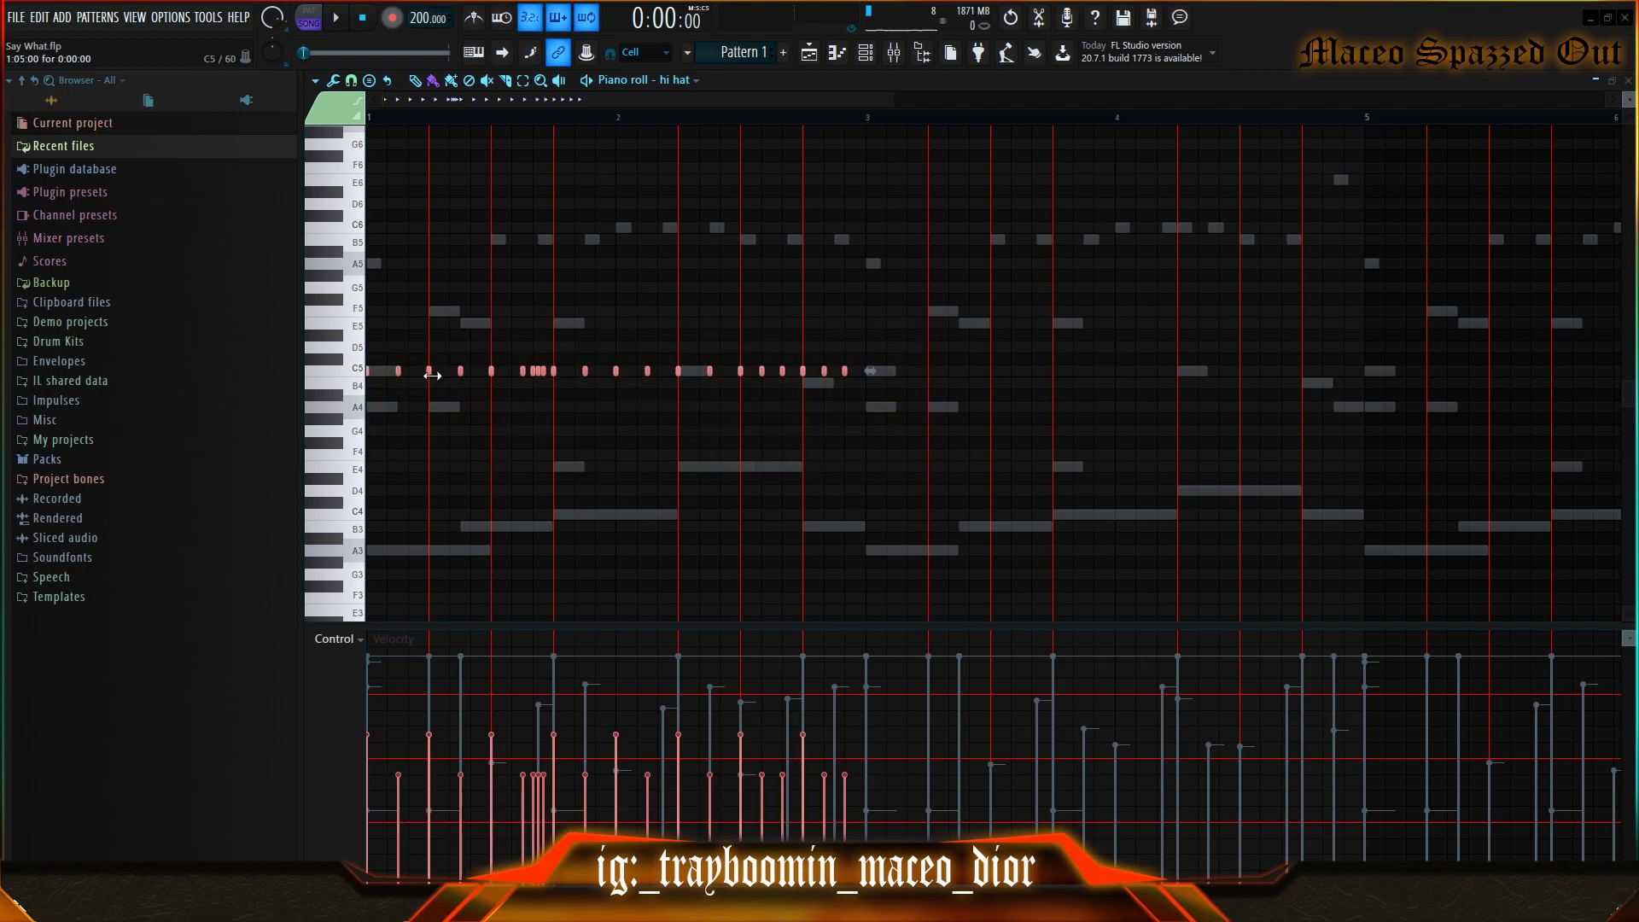
pyautogui.hotkey('ctrl', 'b')
pyautogui.hotkey('ctrl', 'd')
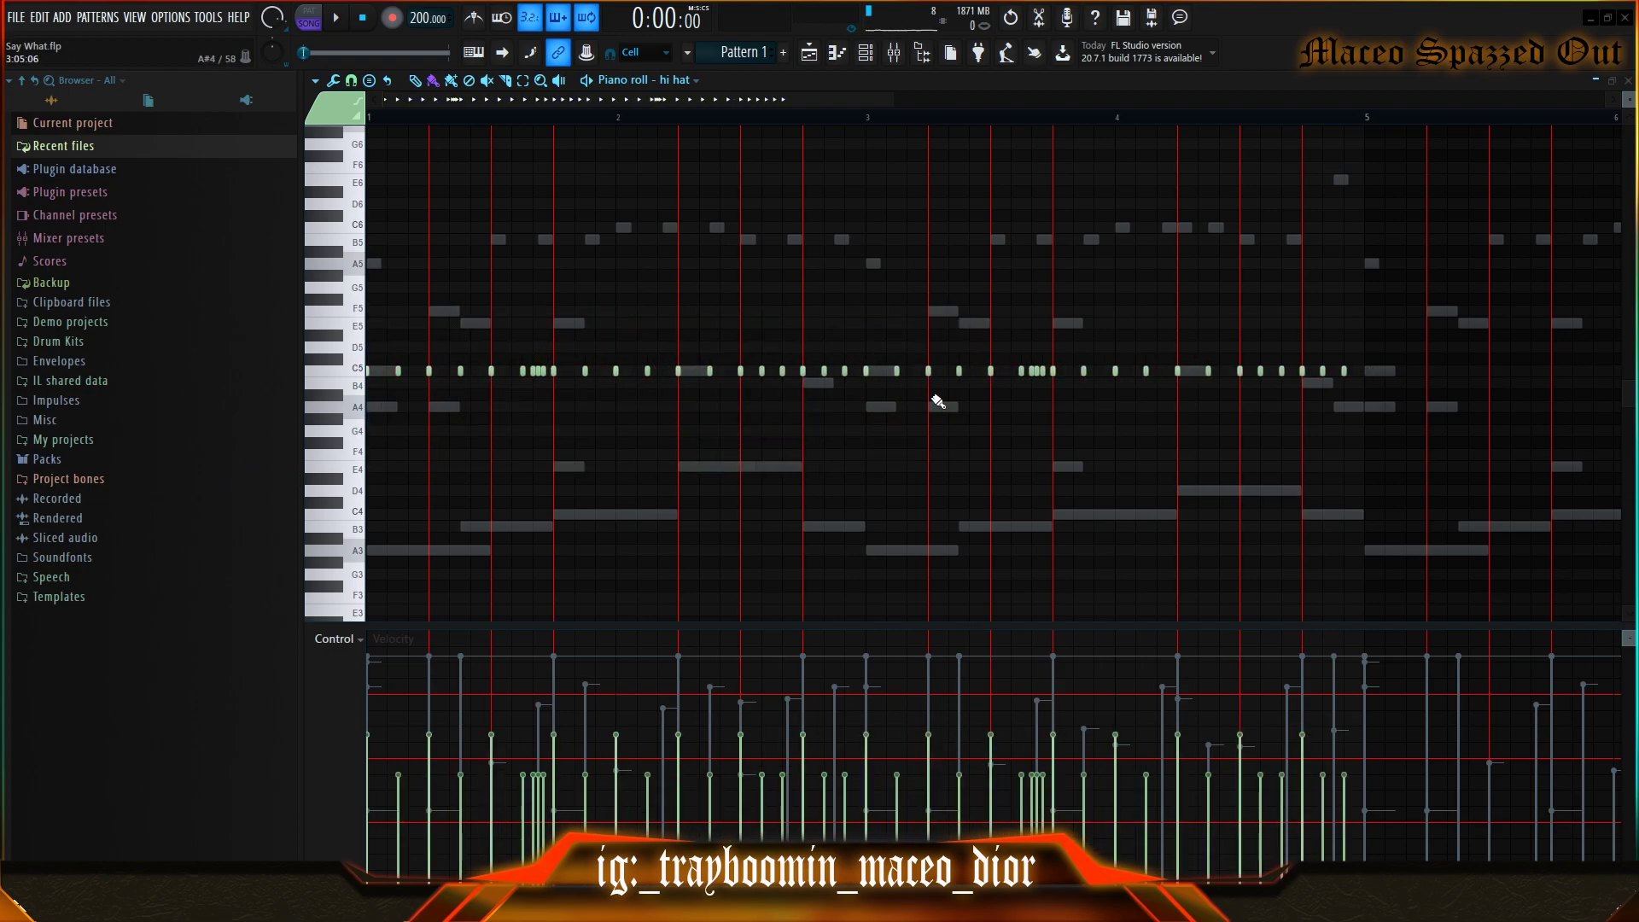
# - With snap at 1/4 beat, paint quick C5 hi hat notes near bar 4 and audition them
pyautogui.click(353, 81)
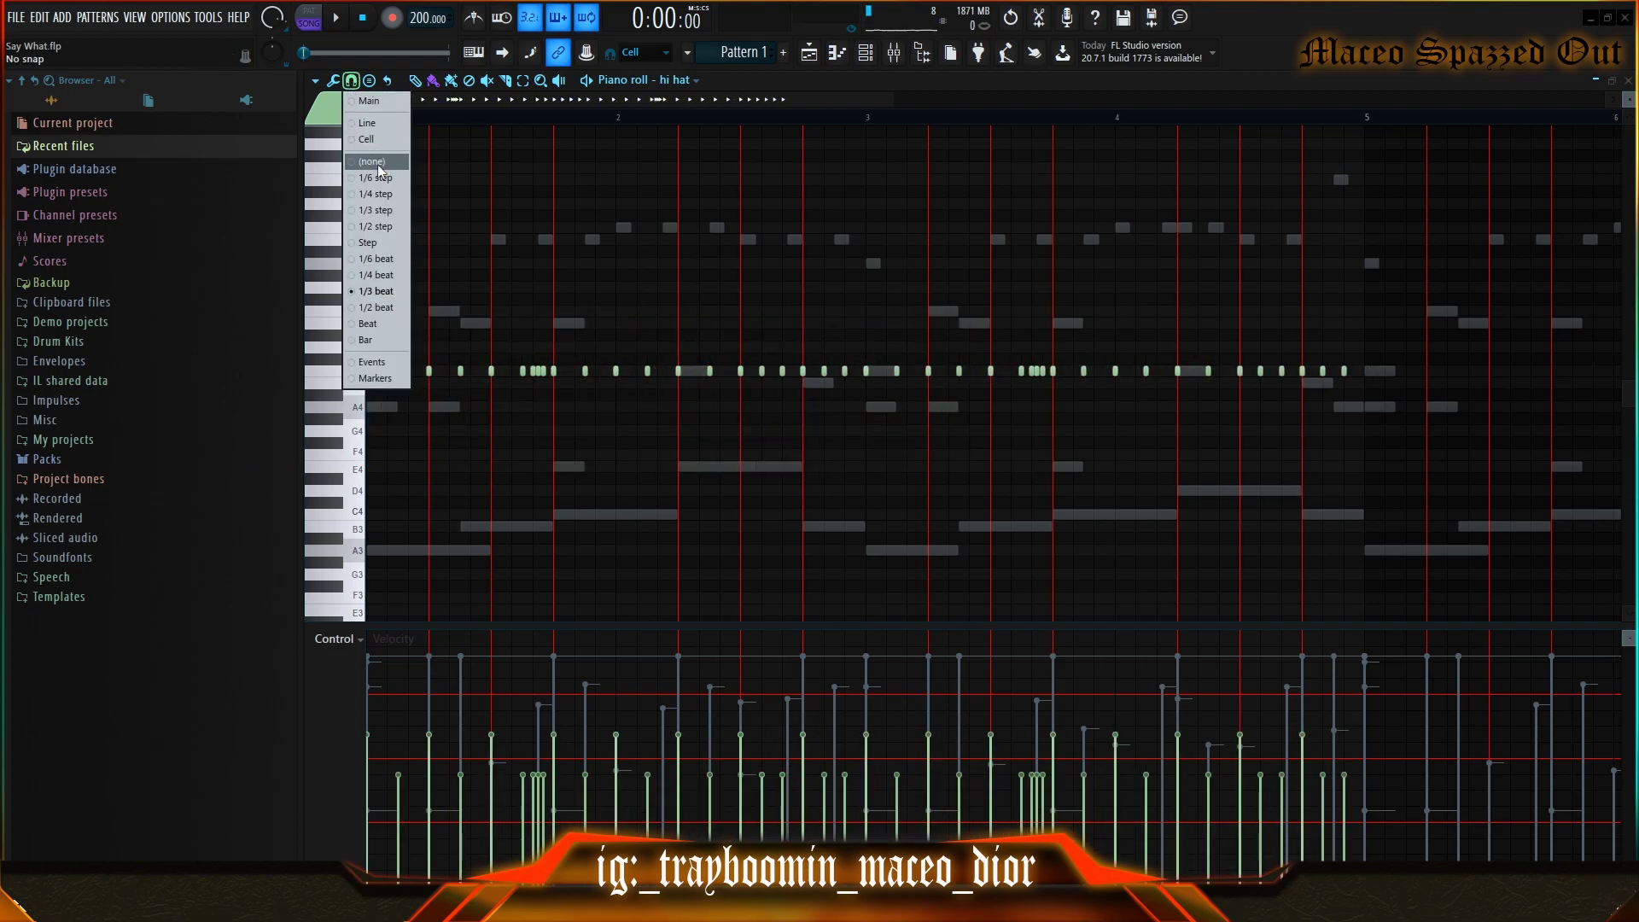
pyautogui.click(379, 275)
pyautogui.scroll(2, 1230, 123)
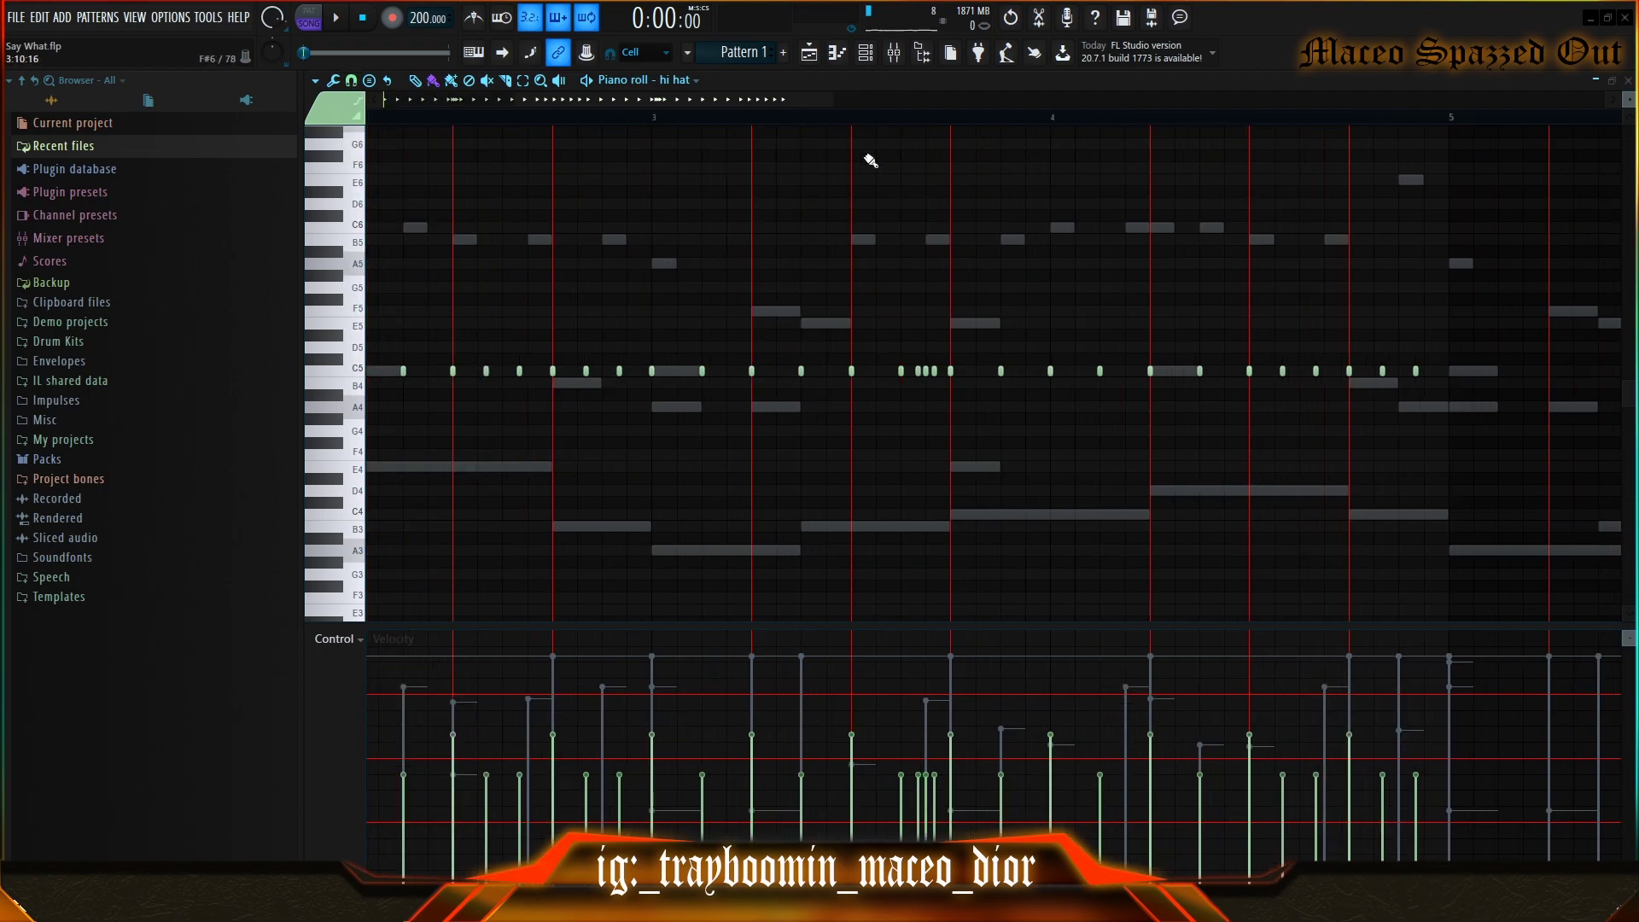
pyautogui.click(791, 119)
pyautogui.moveTo(1282, 373); pyautogui.dragTo(1425, 373)
pyautogui.press('space')
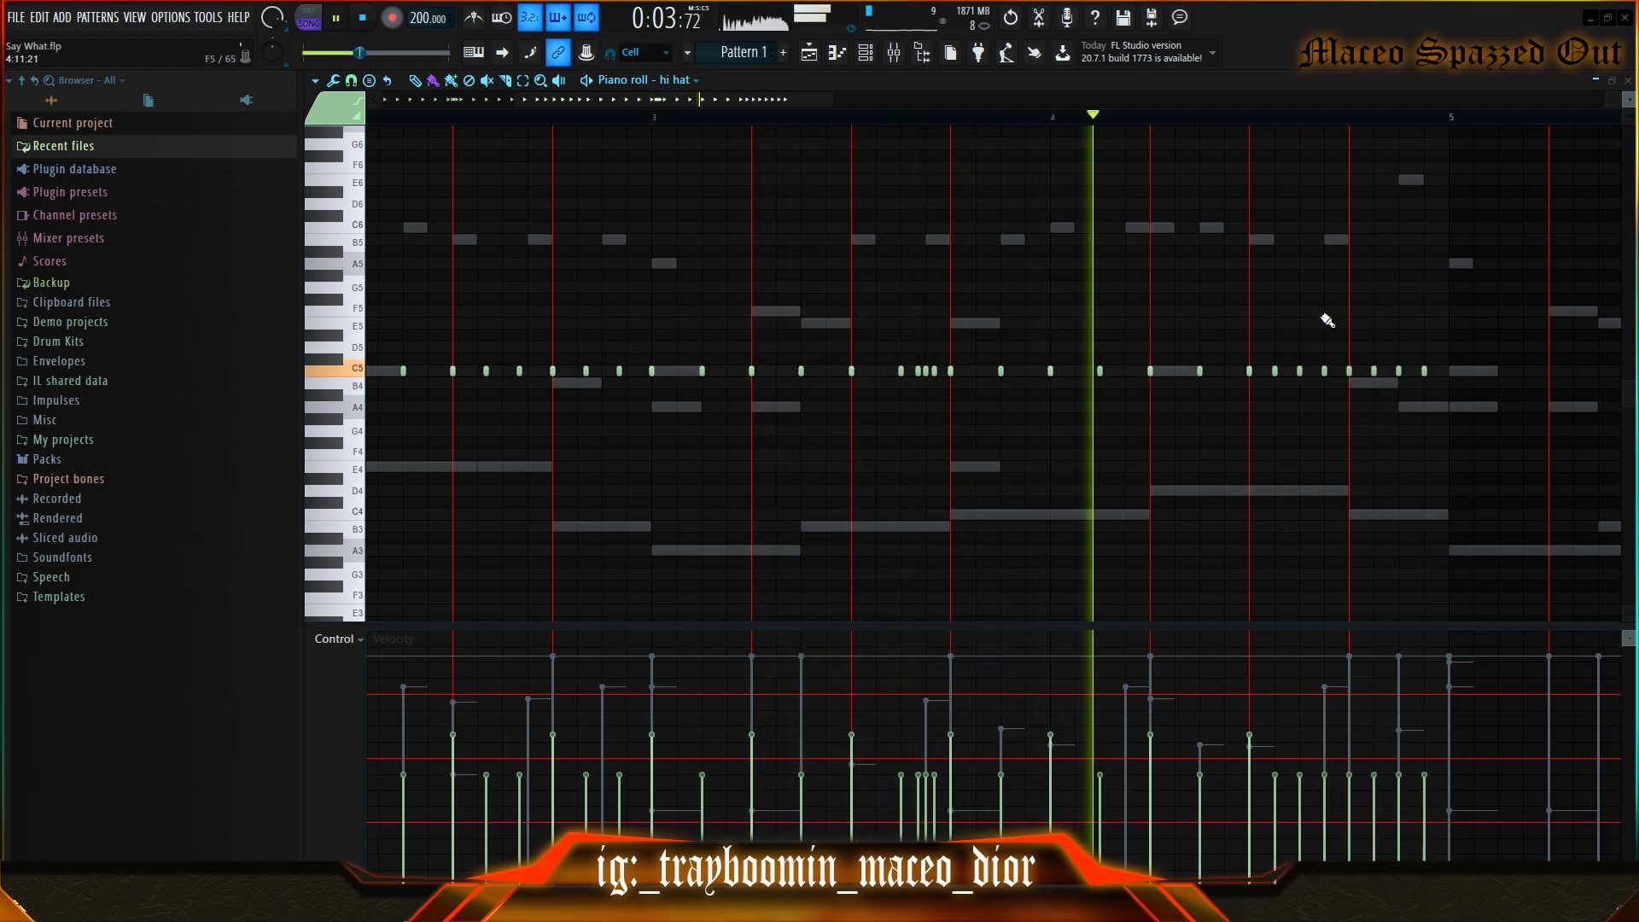
pyautogui.press('space')
pyautogui.scroll(-3, 1032, 123)
pyautogui.scroll(-2, 1031, 124)
pyautogui.scroll(5, 930, 130)
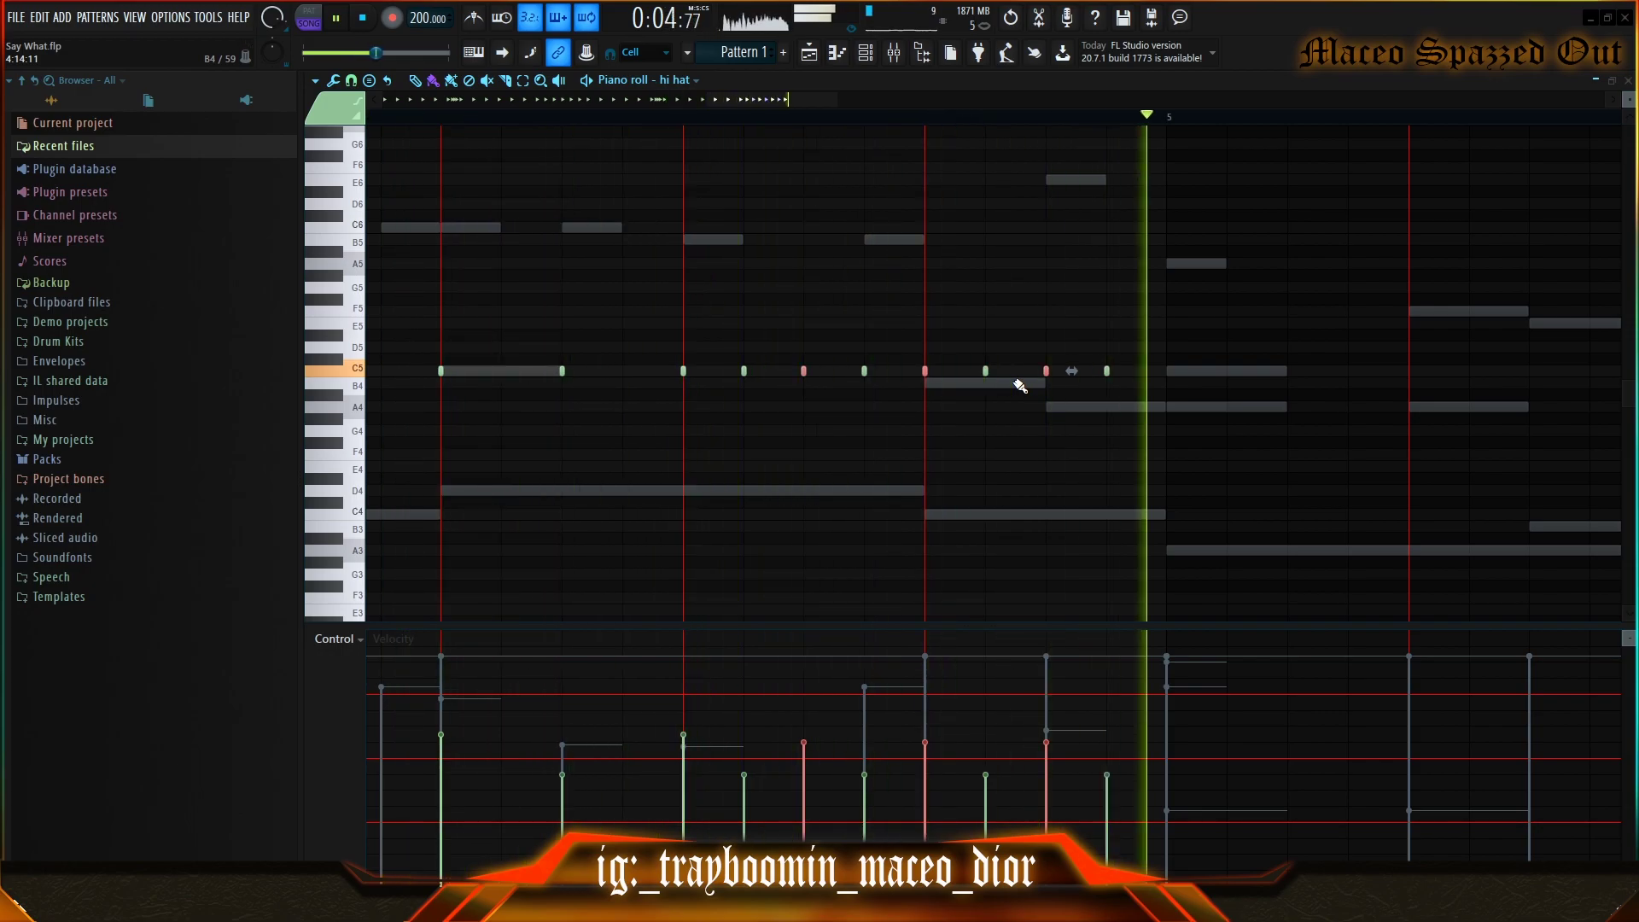
# - Set grid snap to whole bars and select the C5 hi hat notes
pyautogui.press('space')
pyautogui.scroll(-3, 865, 121)
pyautogui.scroll(-4, 865, 122)
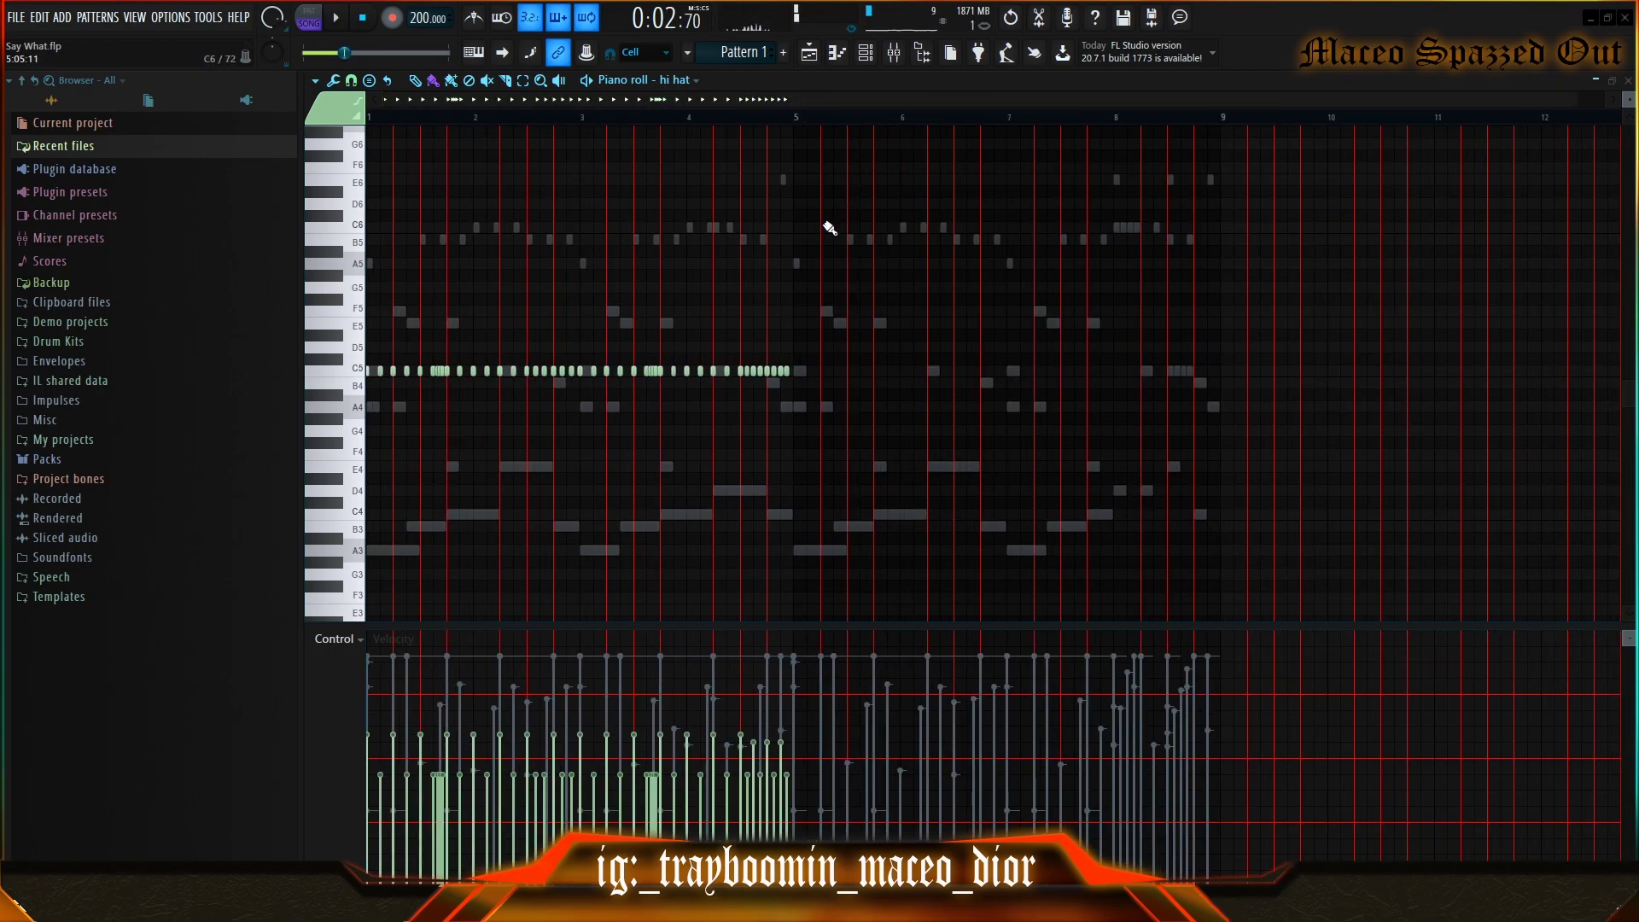
pyautogui.click(352, 81)
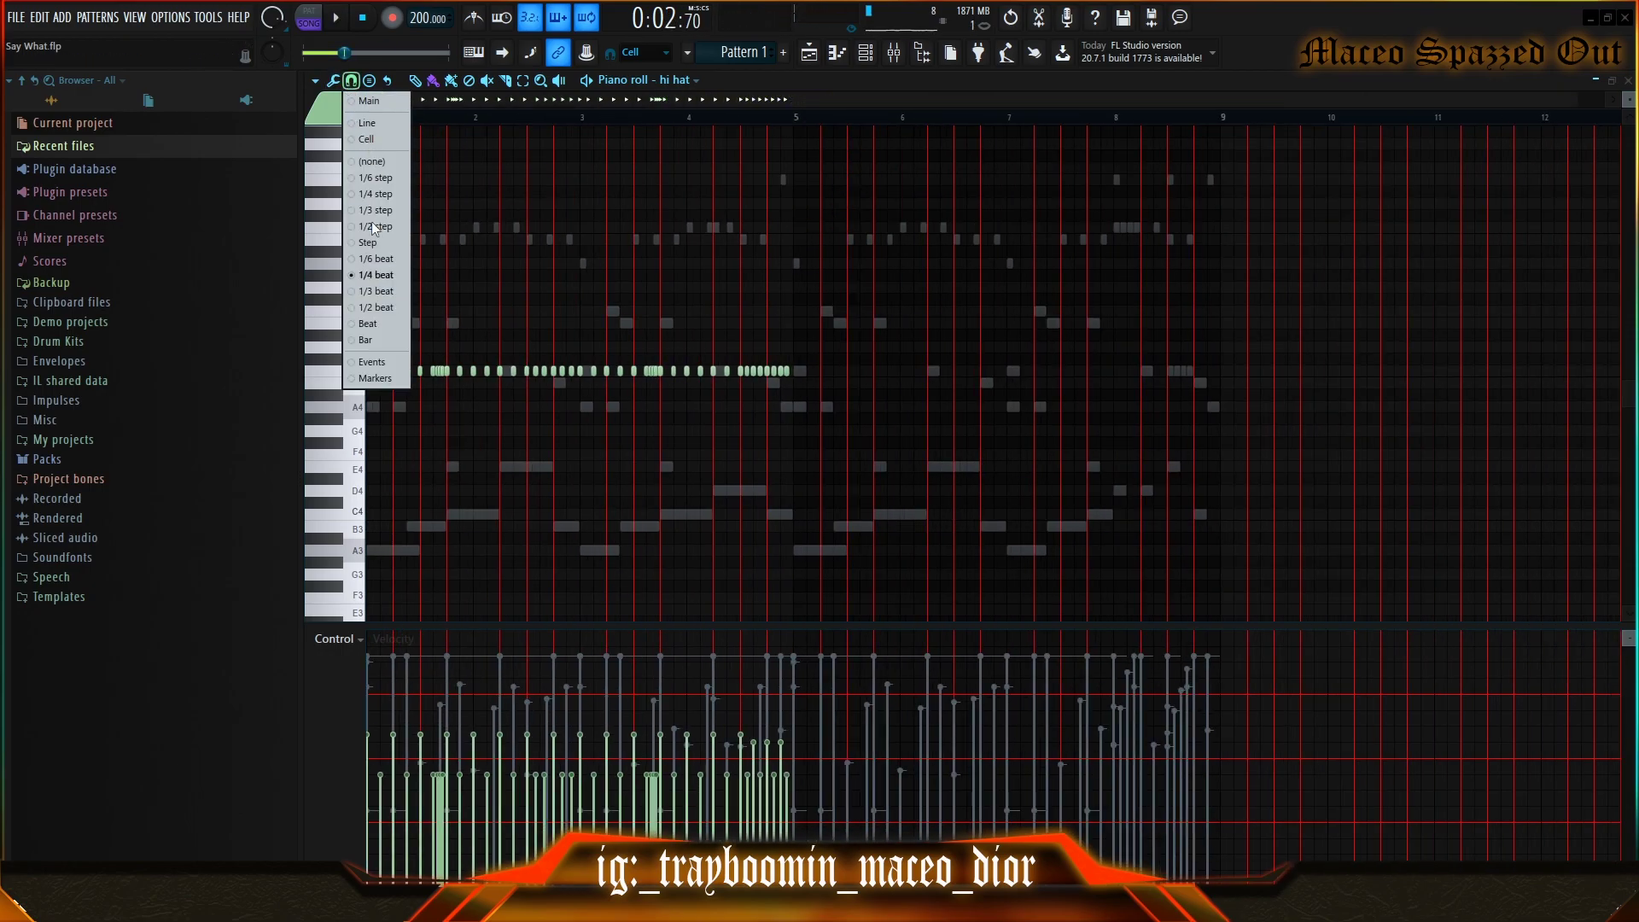
pyautogui.click(363, 342)
pyautogui.keyDown('ctrl'); pyautogui.moveTo(953, 295); pyautogui.dragTo(613, 410); pyautogui.keyUp('ctrl')
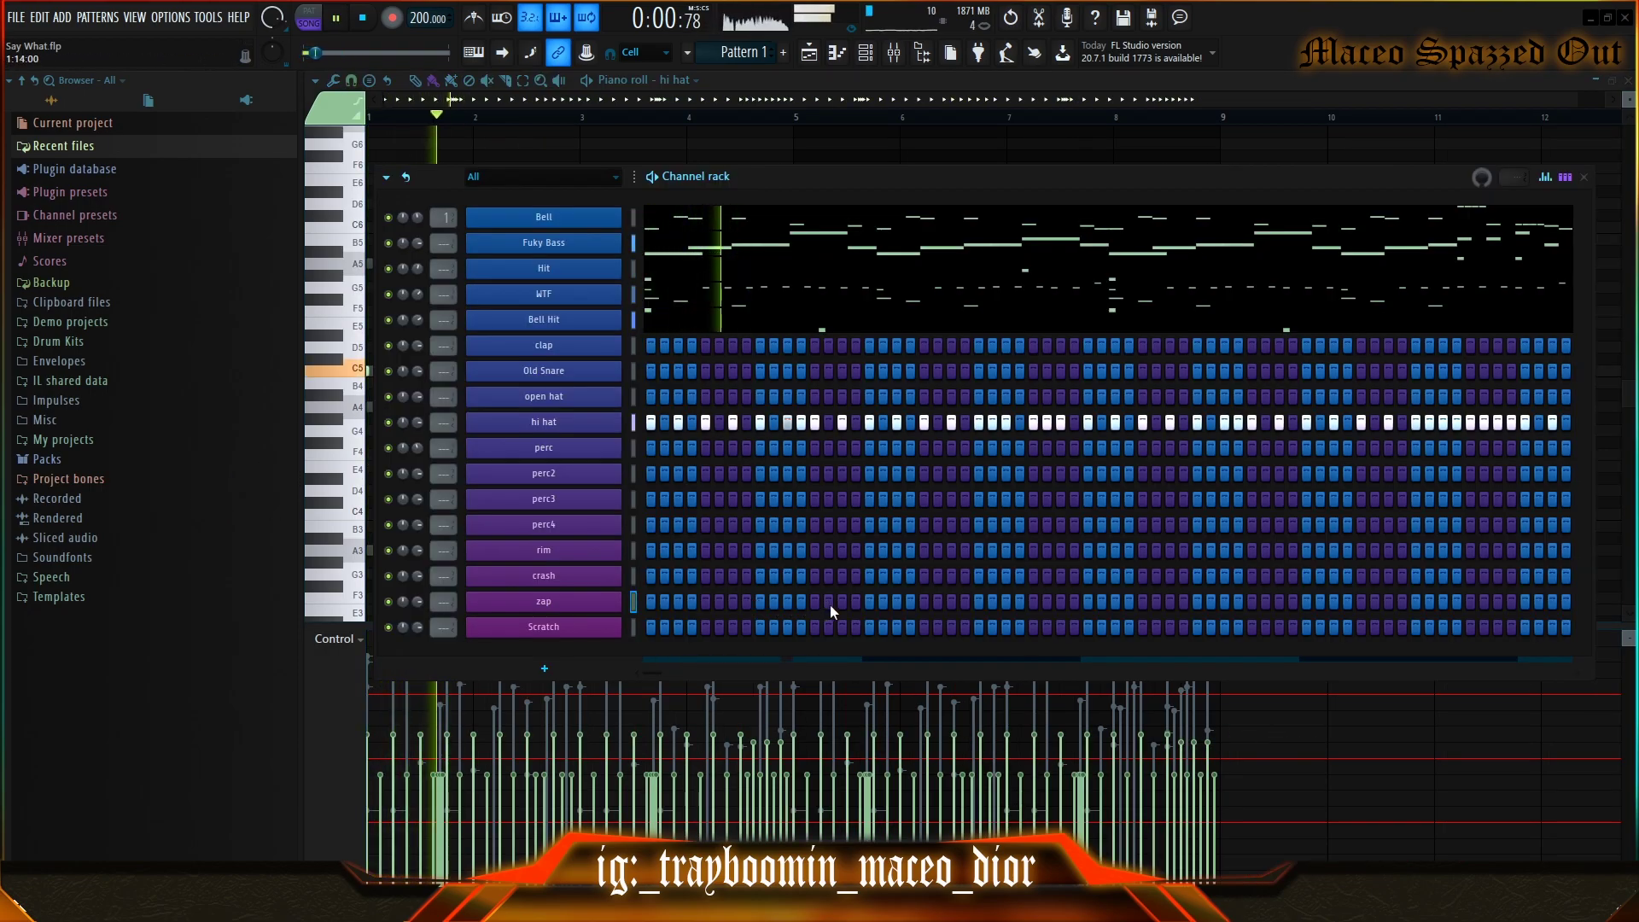
# - Turn on three zap steps in a row, trying and removing crash hits near the end
pyautogui.moveTo(816, 601); pyautogui.dragTo(856, 600)
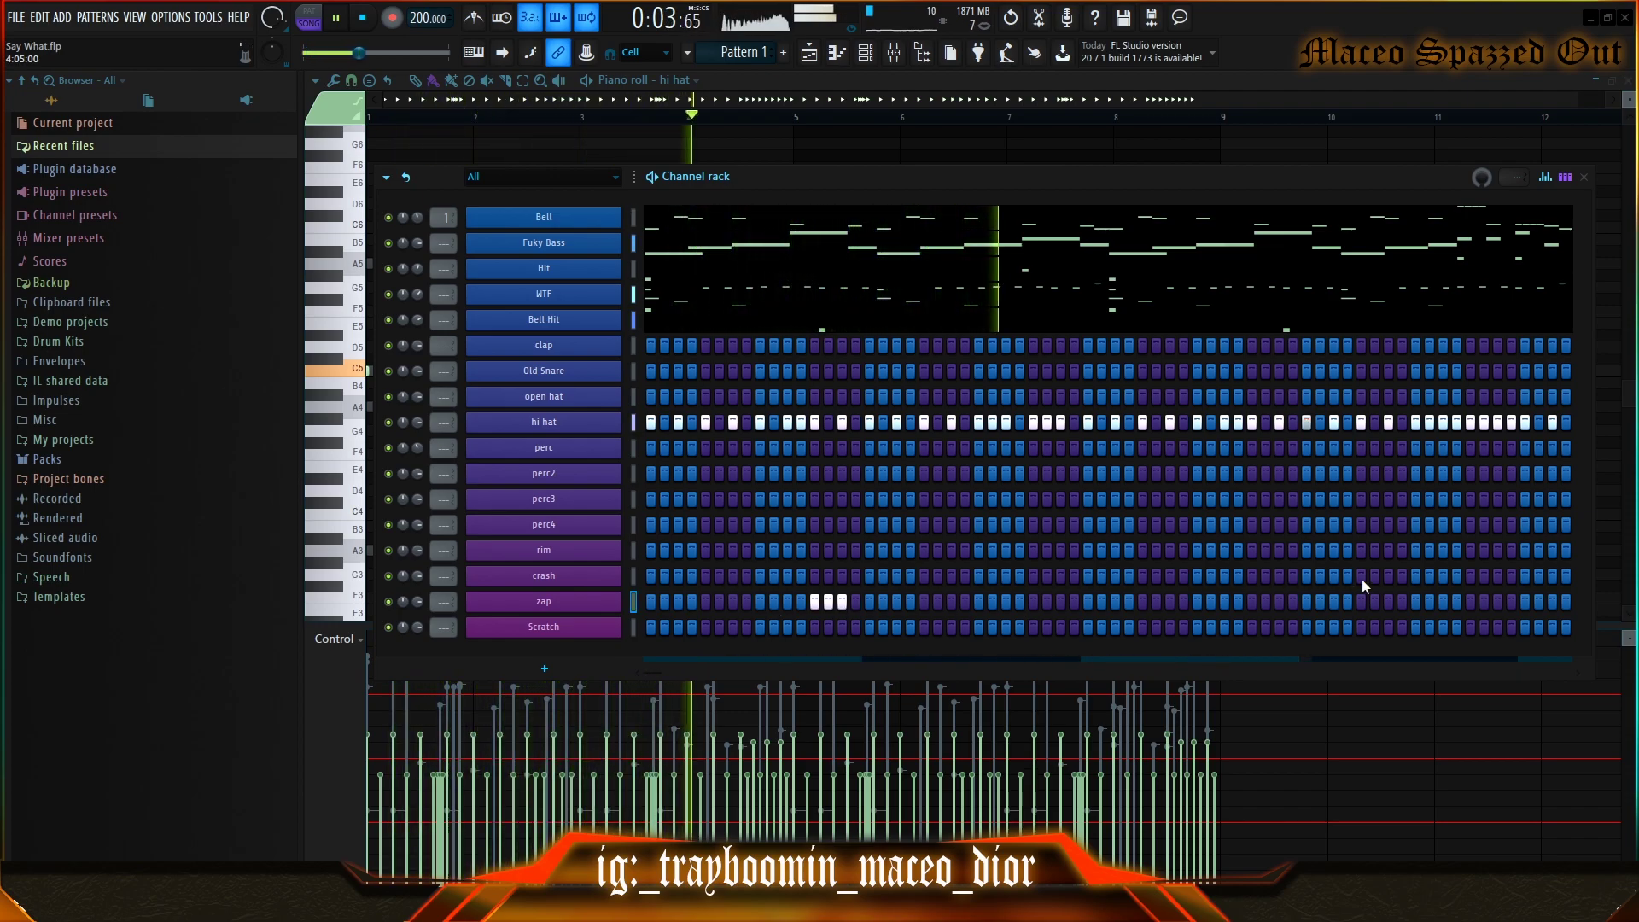
pyautogui.moveTo(1469, 575)
pyautogui.mouseDown()
pyautogui.moveTo(1520, 577)
pyautogui.moveTo(1498, 551)
pyautogui.mouseUp()
pyautogui.rightClick(1519, 578)
pyautogui.press('space')
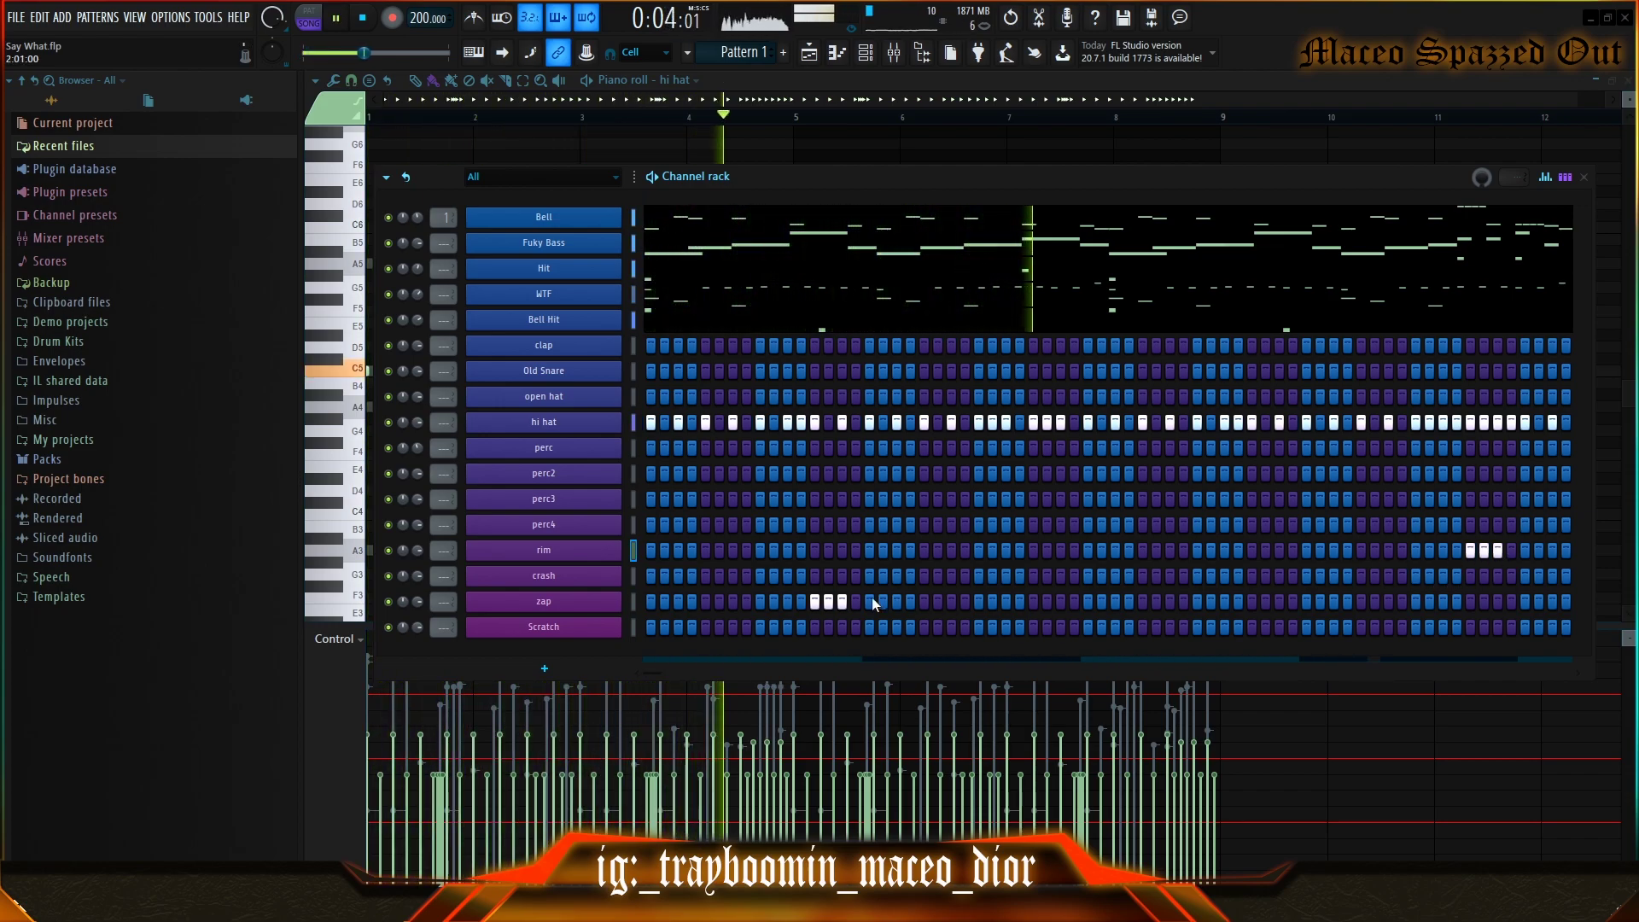
# - Check the three zap notes in the piano roll
pyautogui.rightClick(566, 598)
pyautogui.click(658, 602)
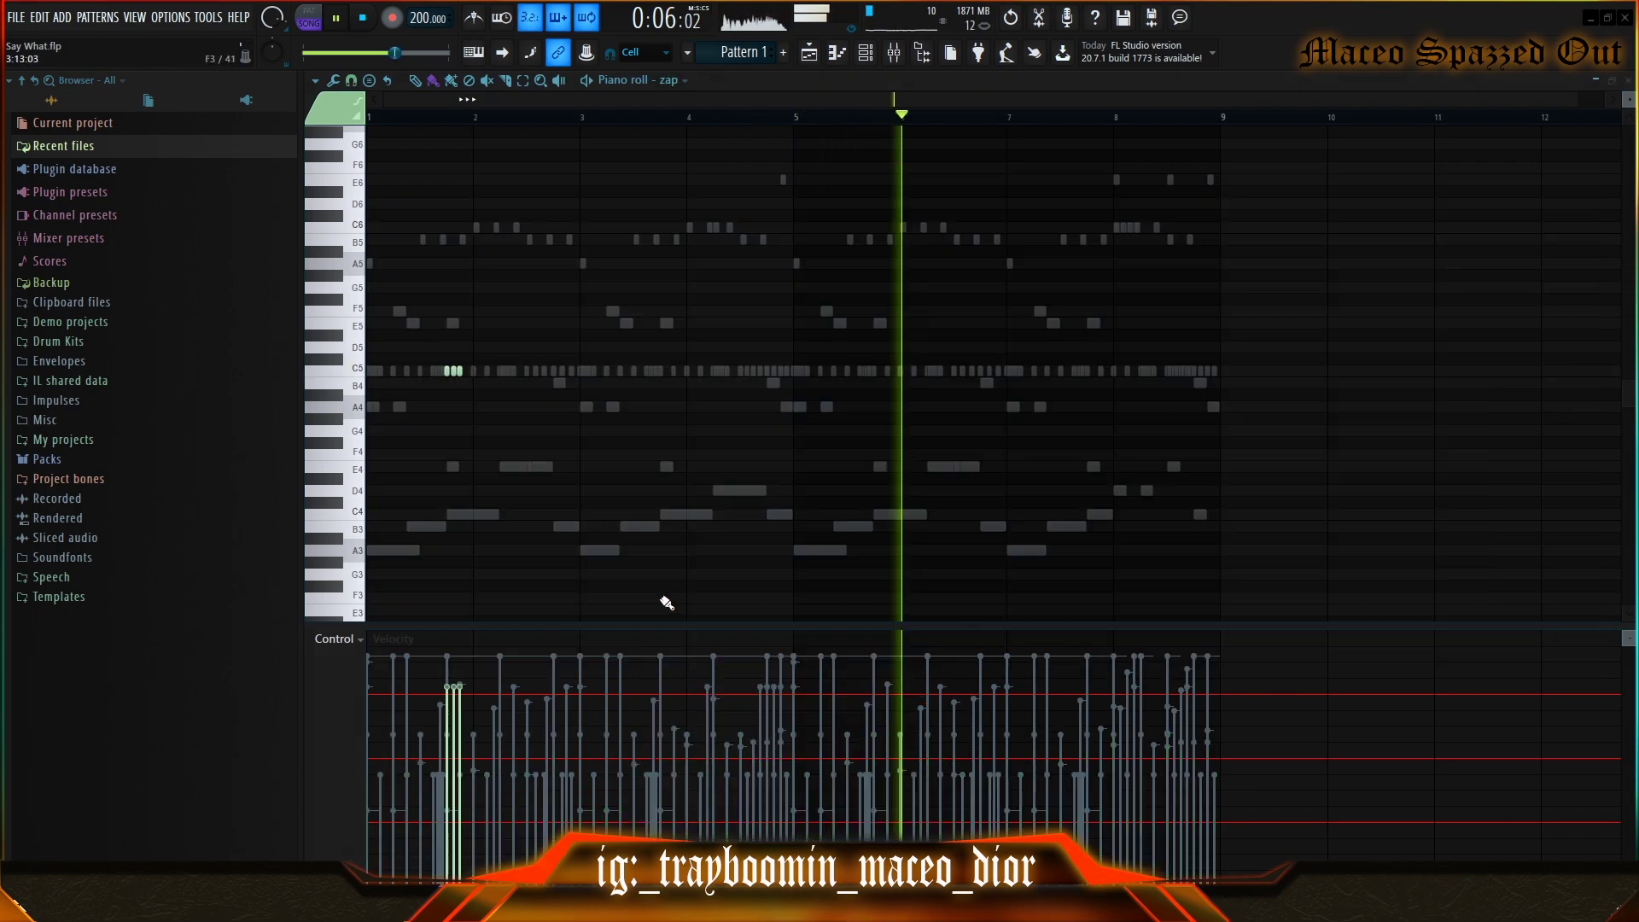
pyautogui.press('space')
pyautogui.moveTo(449, 371); pyautogui.dragTo(439, 374)
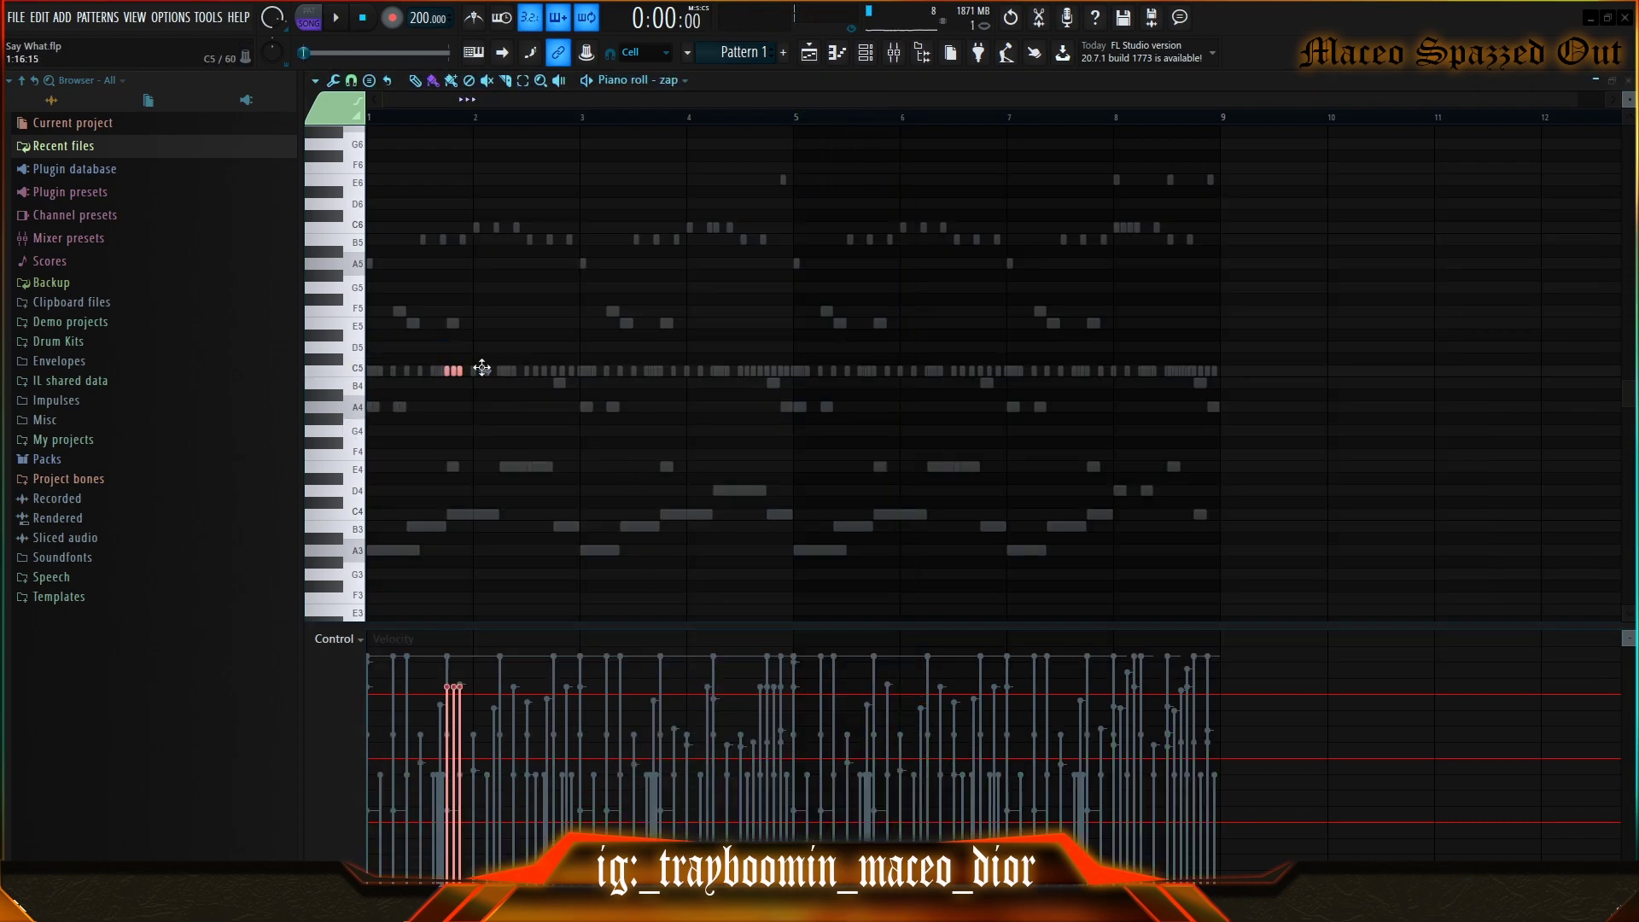
pyautogui.press('F6')
# - Inspect the rim and Scratch channel notes and set grid snap to whole bars
pyautogui.rightClick(565, 565)
pyautogui.click(680, 549)
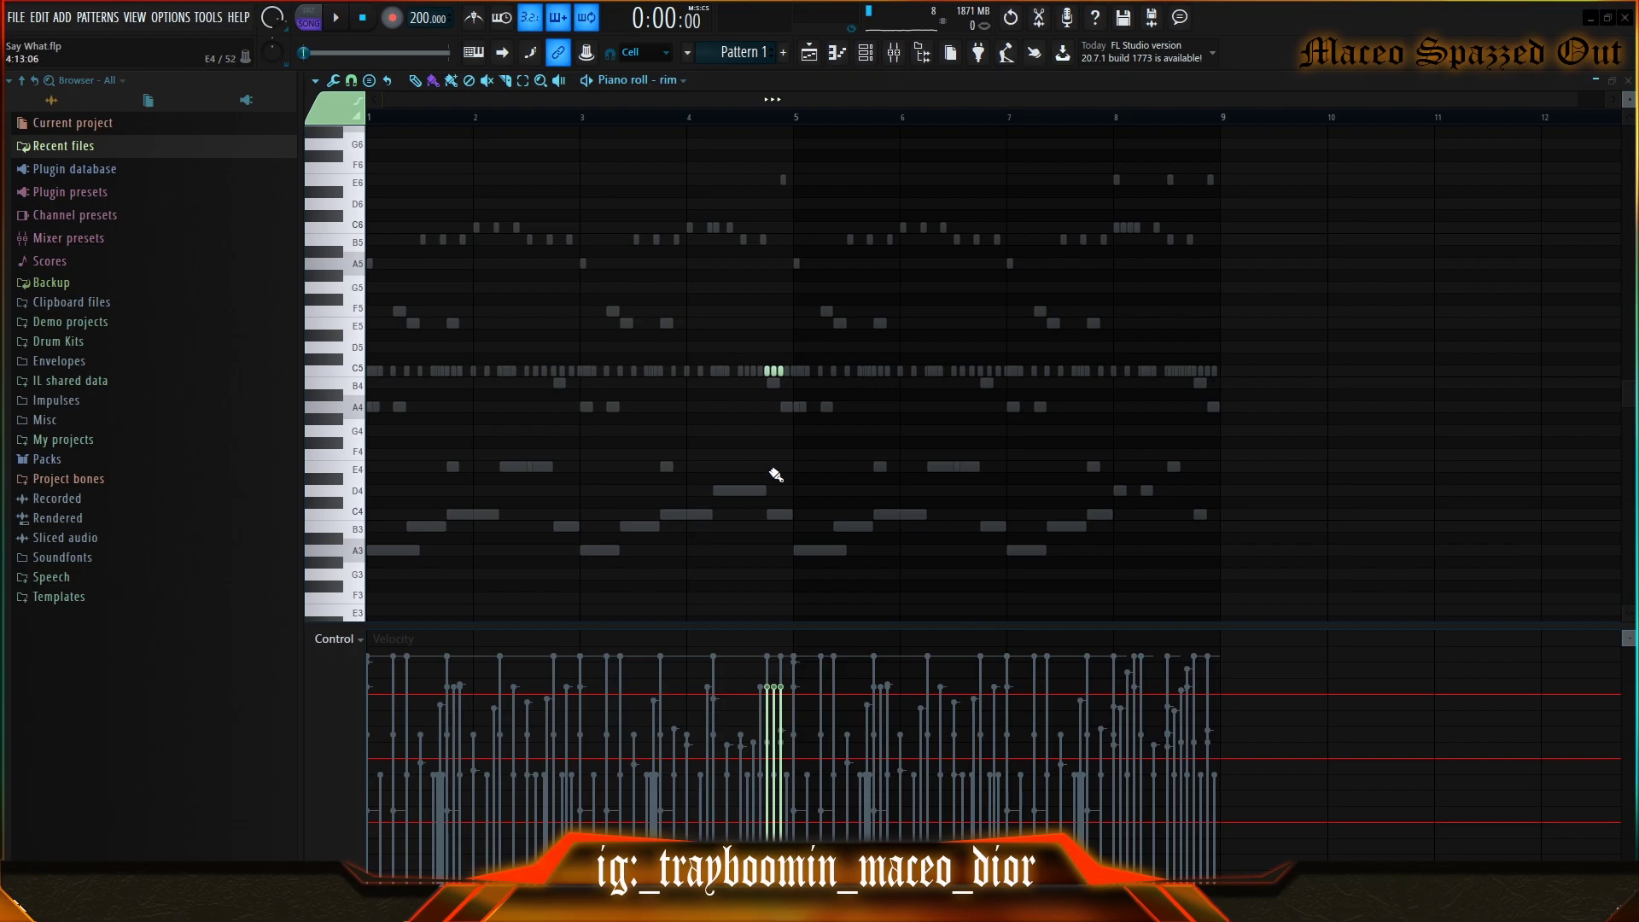
pyautogui.press('F6')
pyautogui.rightClick(606, 629)
pyautogui.click(667, 635)
pyautogui.click(351, 82)
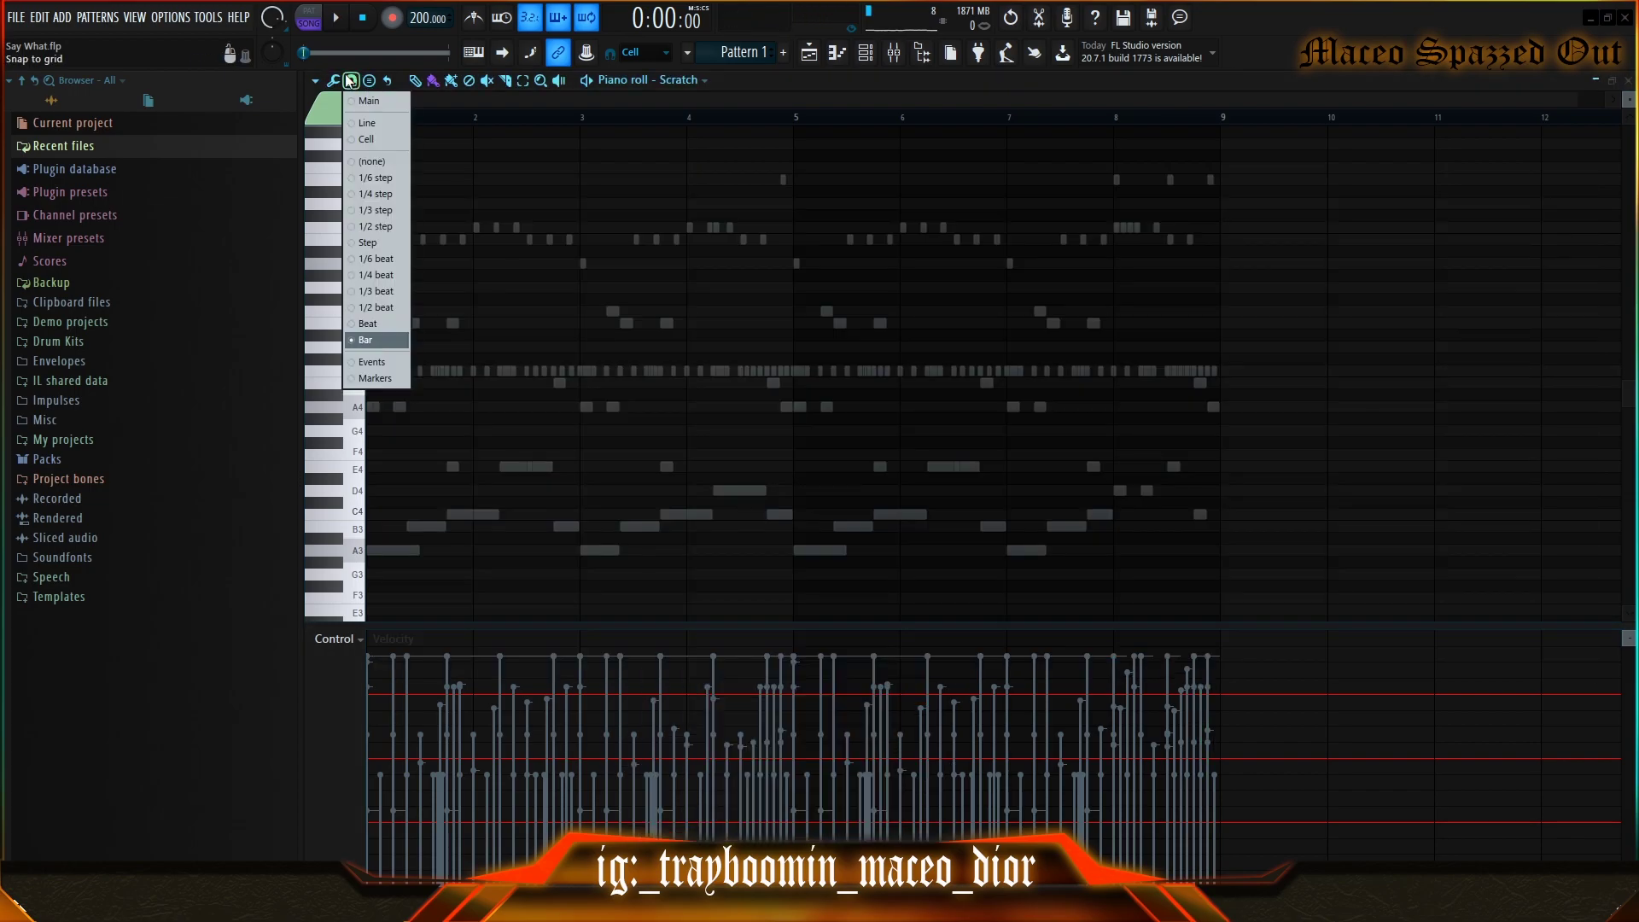
pyautogui.click(371, 340)
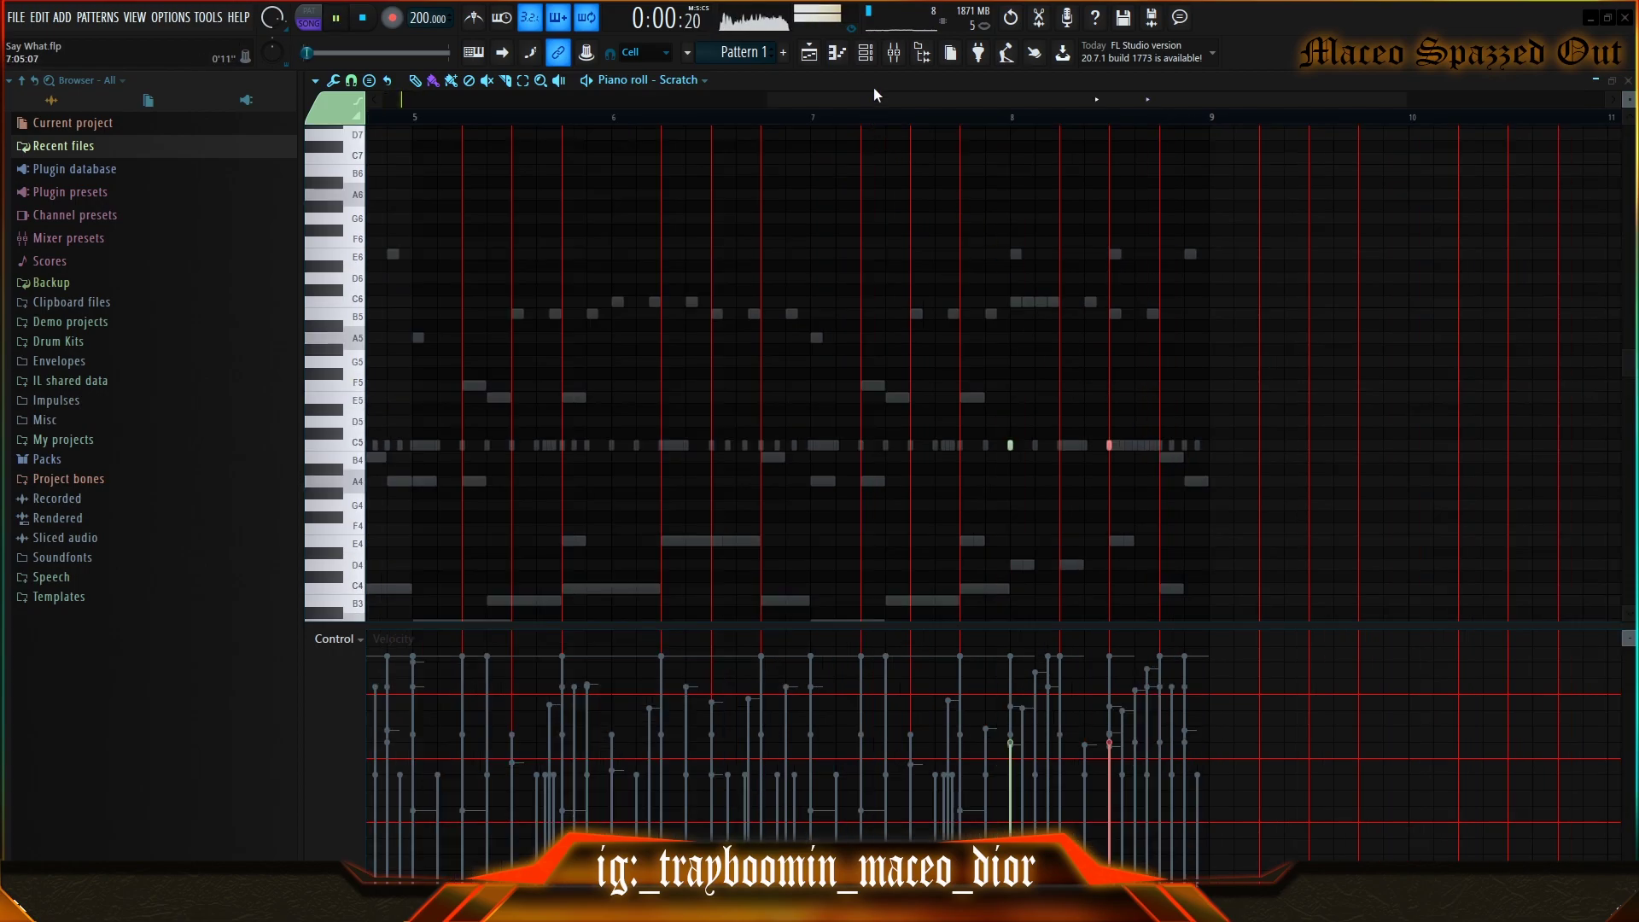
pyautogui.press('F6')
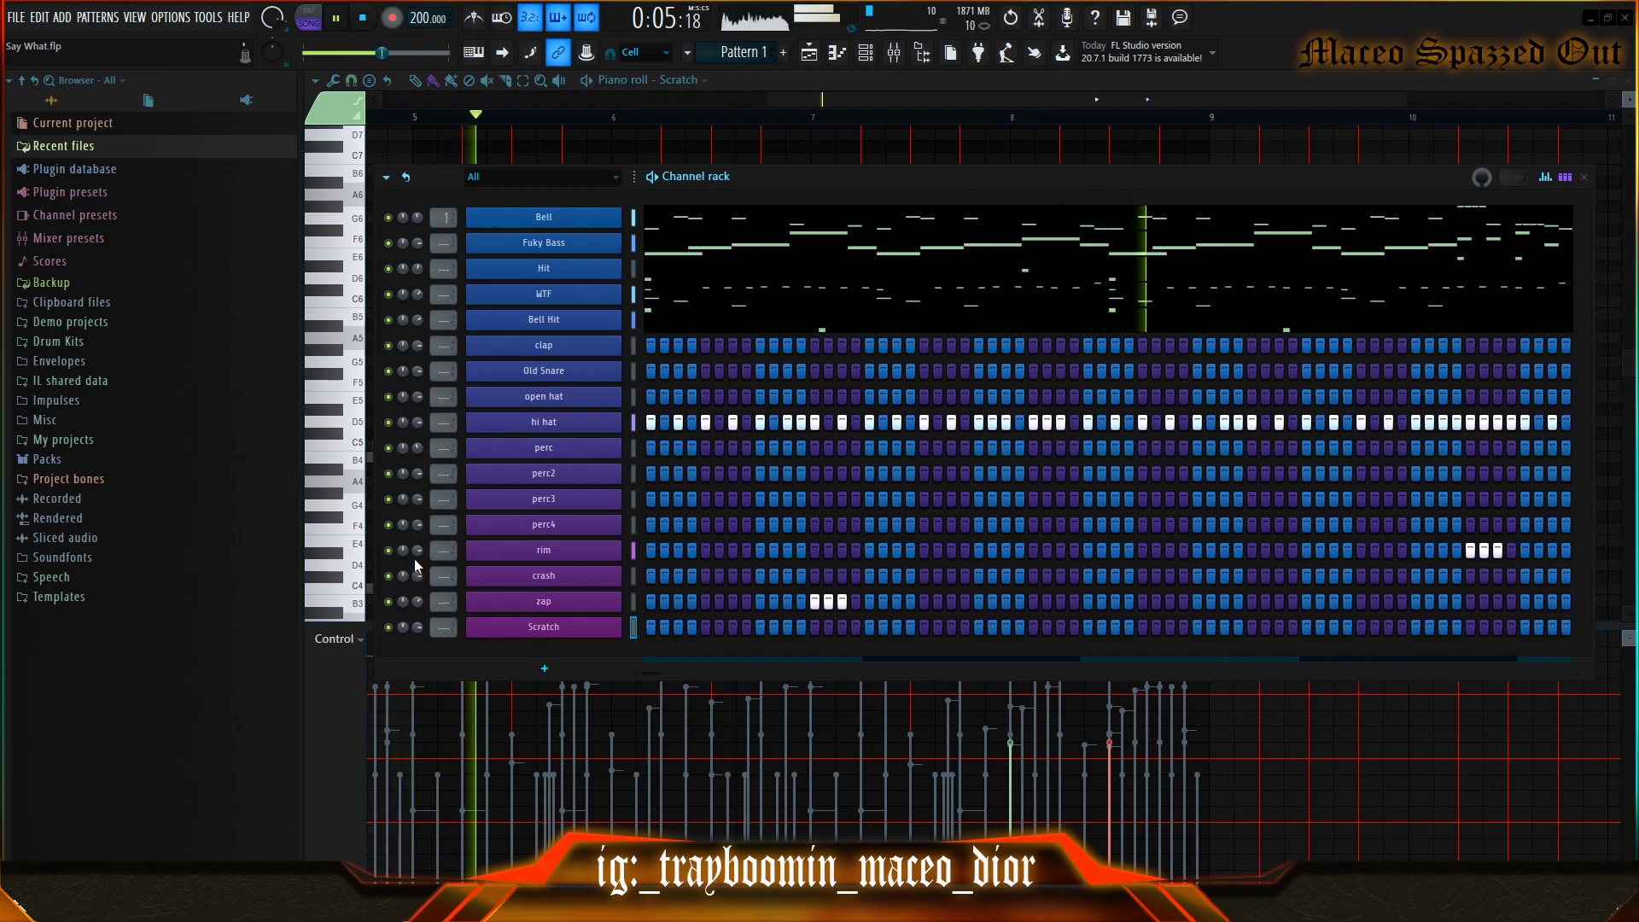
# - Check the Scratch sampler's precomputed effects and add a crash on the first step
pyautogui.click(544, 626)
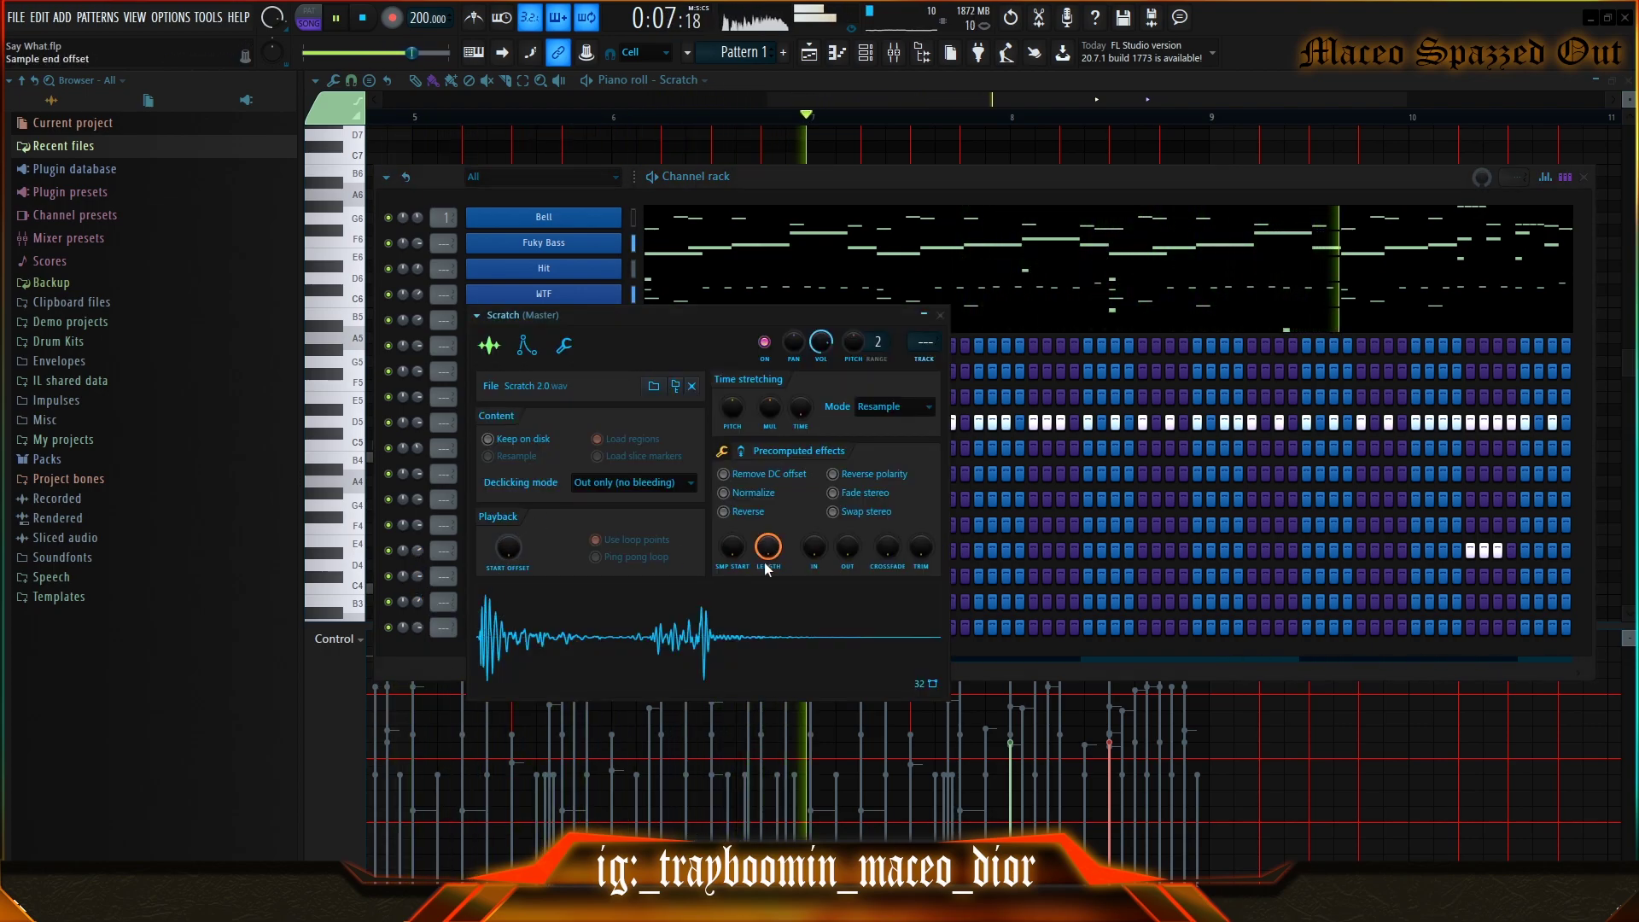
pyautogui.click(741, 451)
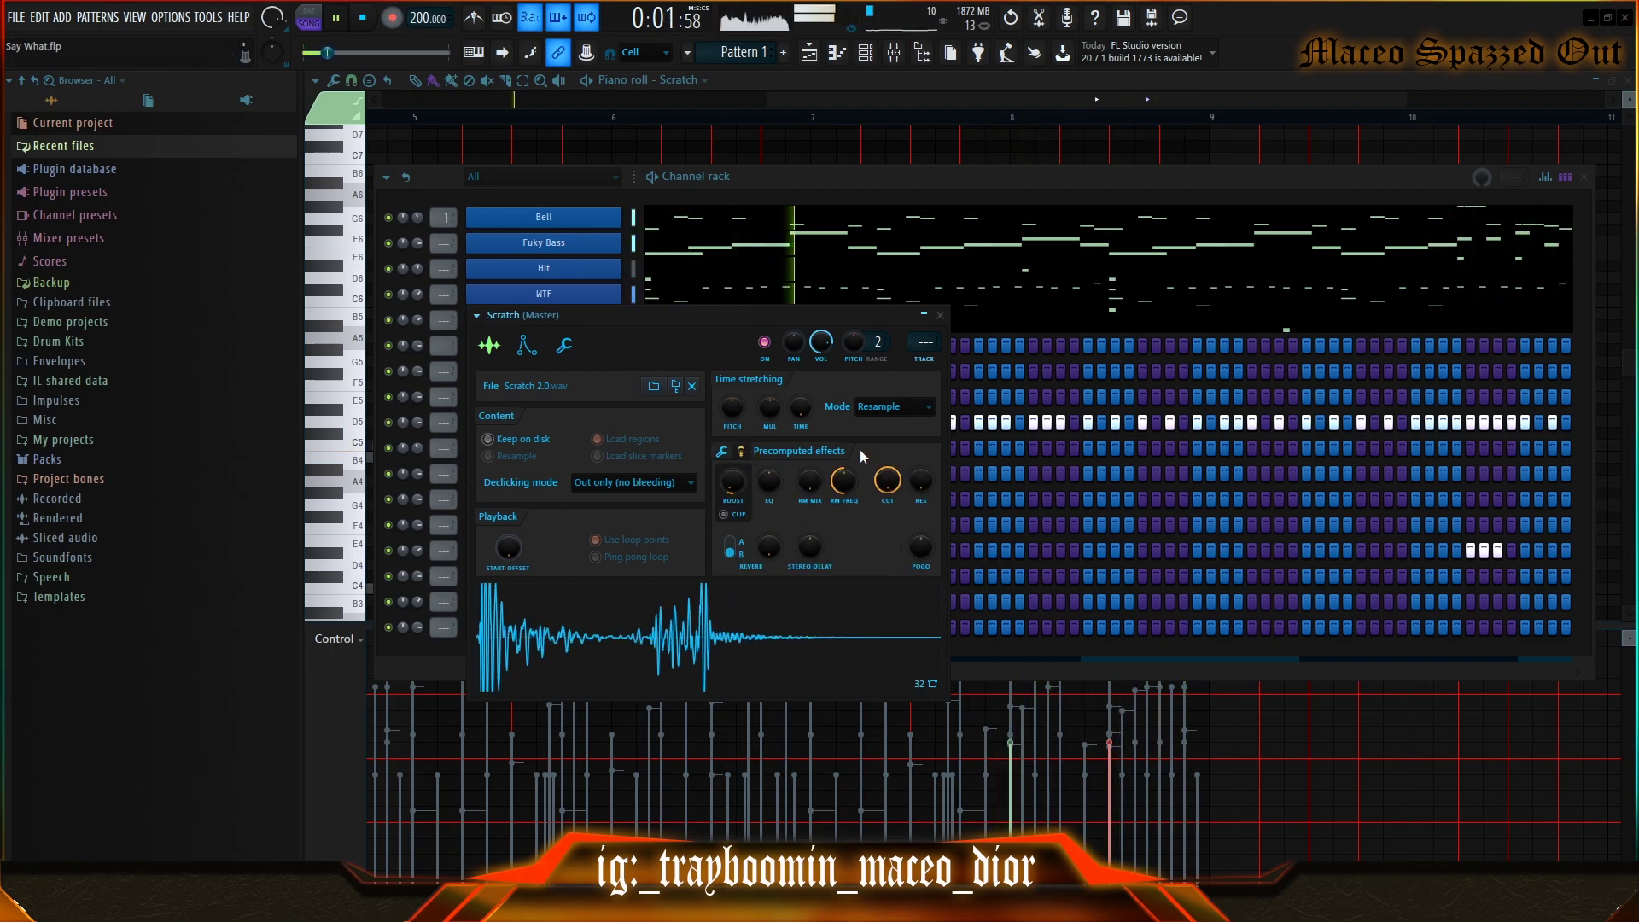
pyautogui.click(941, 317)
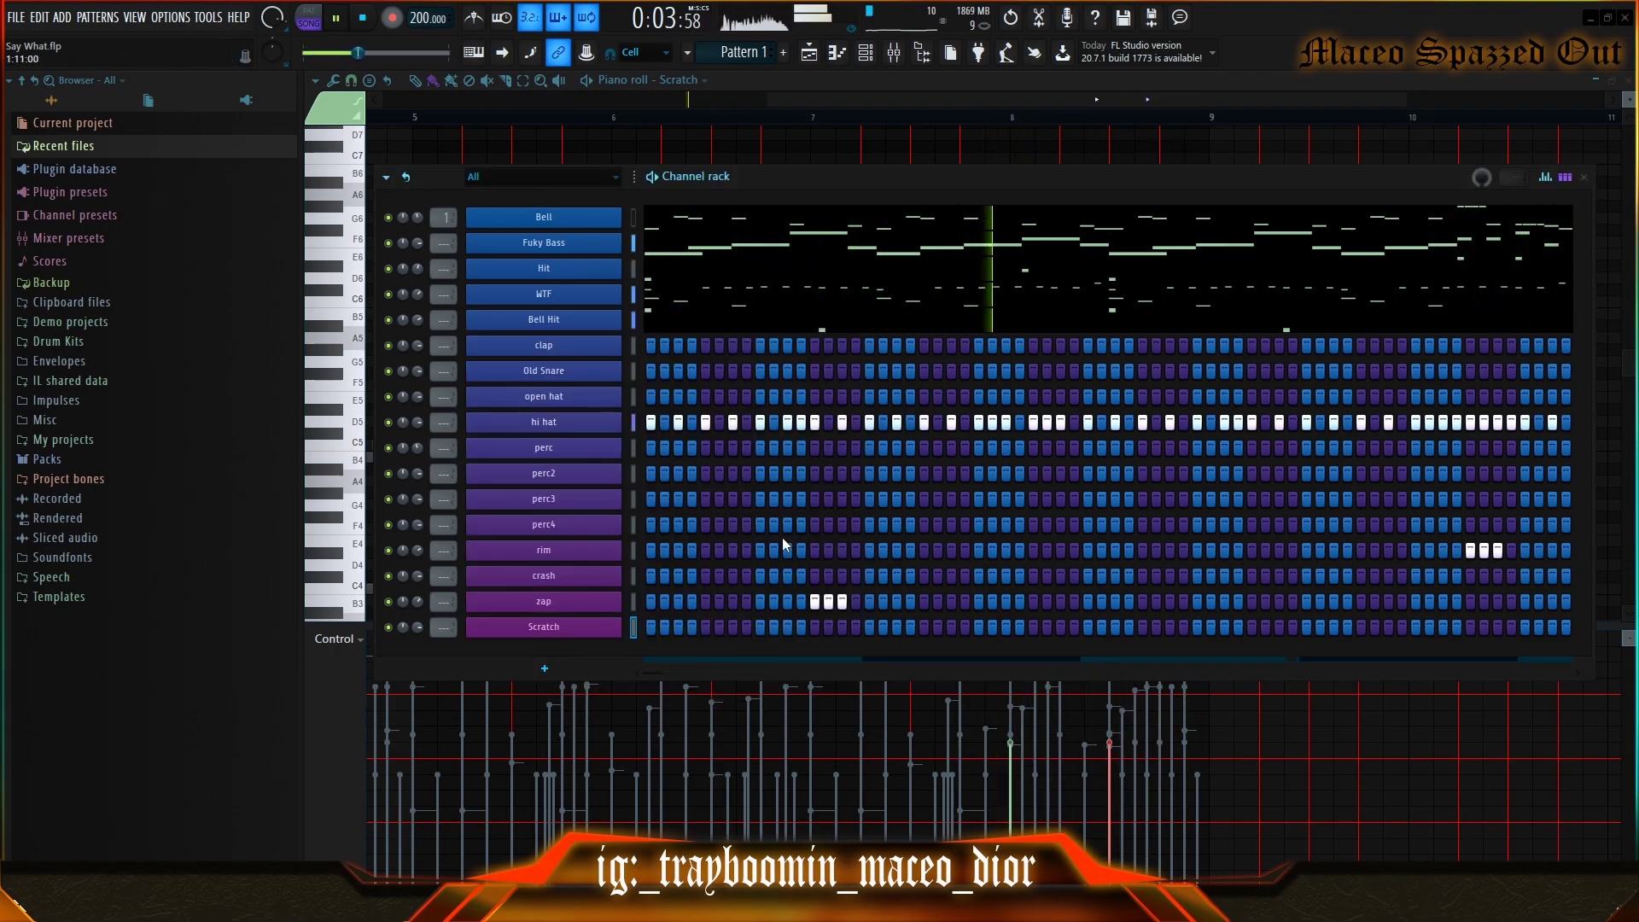
pyautogui.click(651, 575)
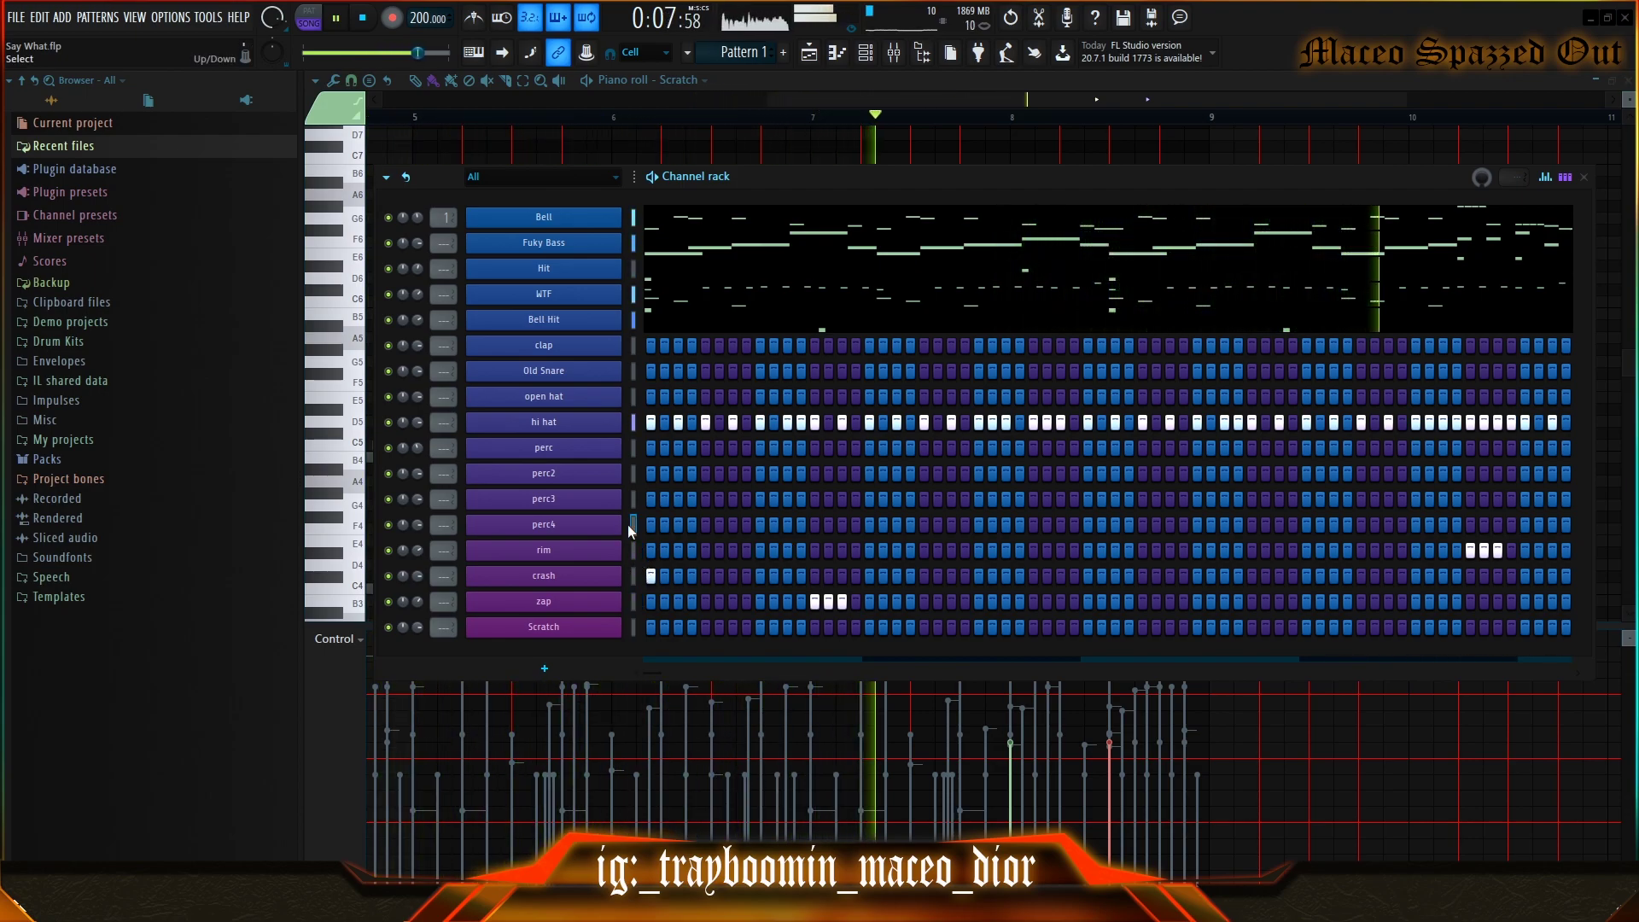
# - Try two early perc3 hits, remove them, and undo the changes
pyautogui.click(706, 499)
pyautogui.click(733, 498)
pyautogui.press('space')
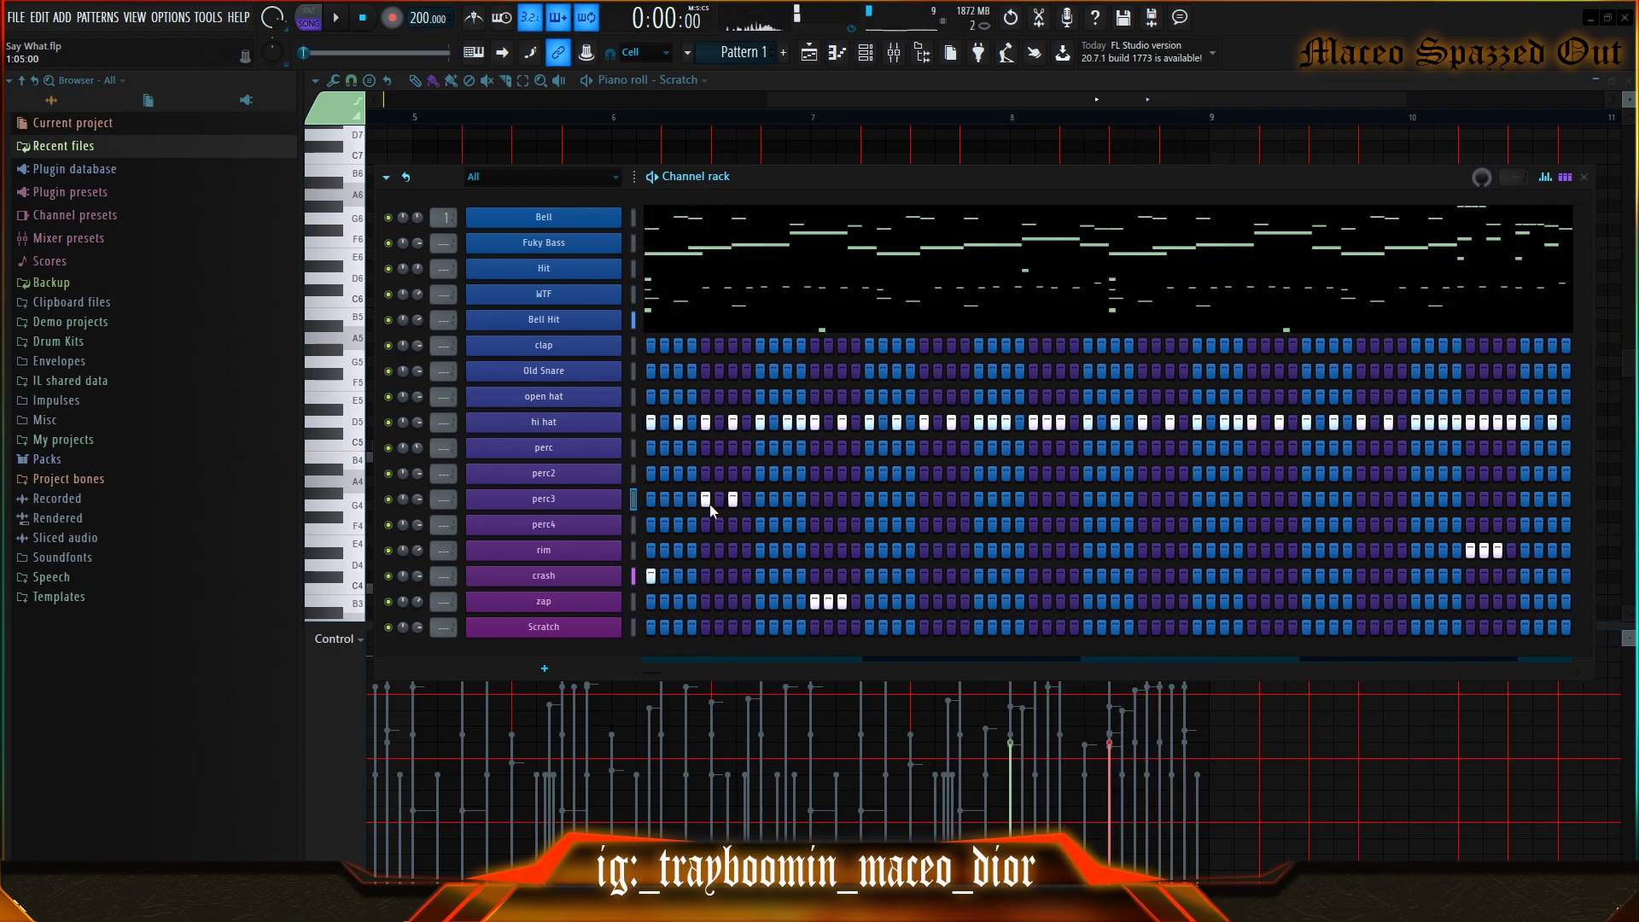
pyautogui.rightClick(706, 498)
pyautogui.rightClick(732, 499)
pyautogui.press('space')
pyautogui.hotkey('ctrl', 'z')
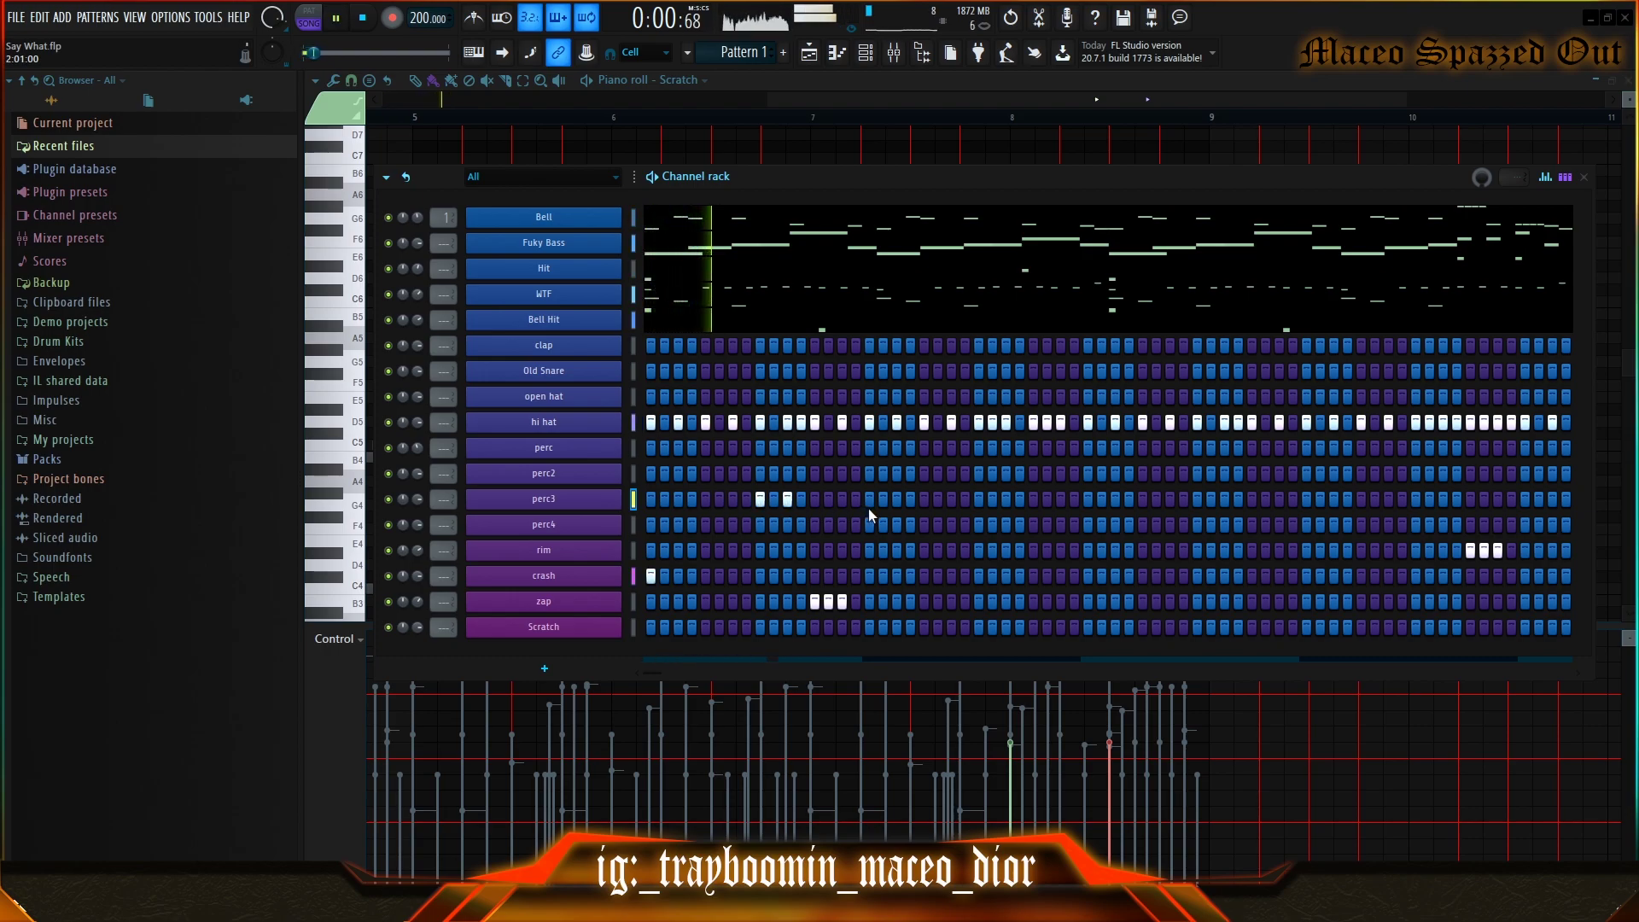
pyautogui.press('space')
pyautogui.hotkey('ctrl', 'z')
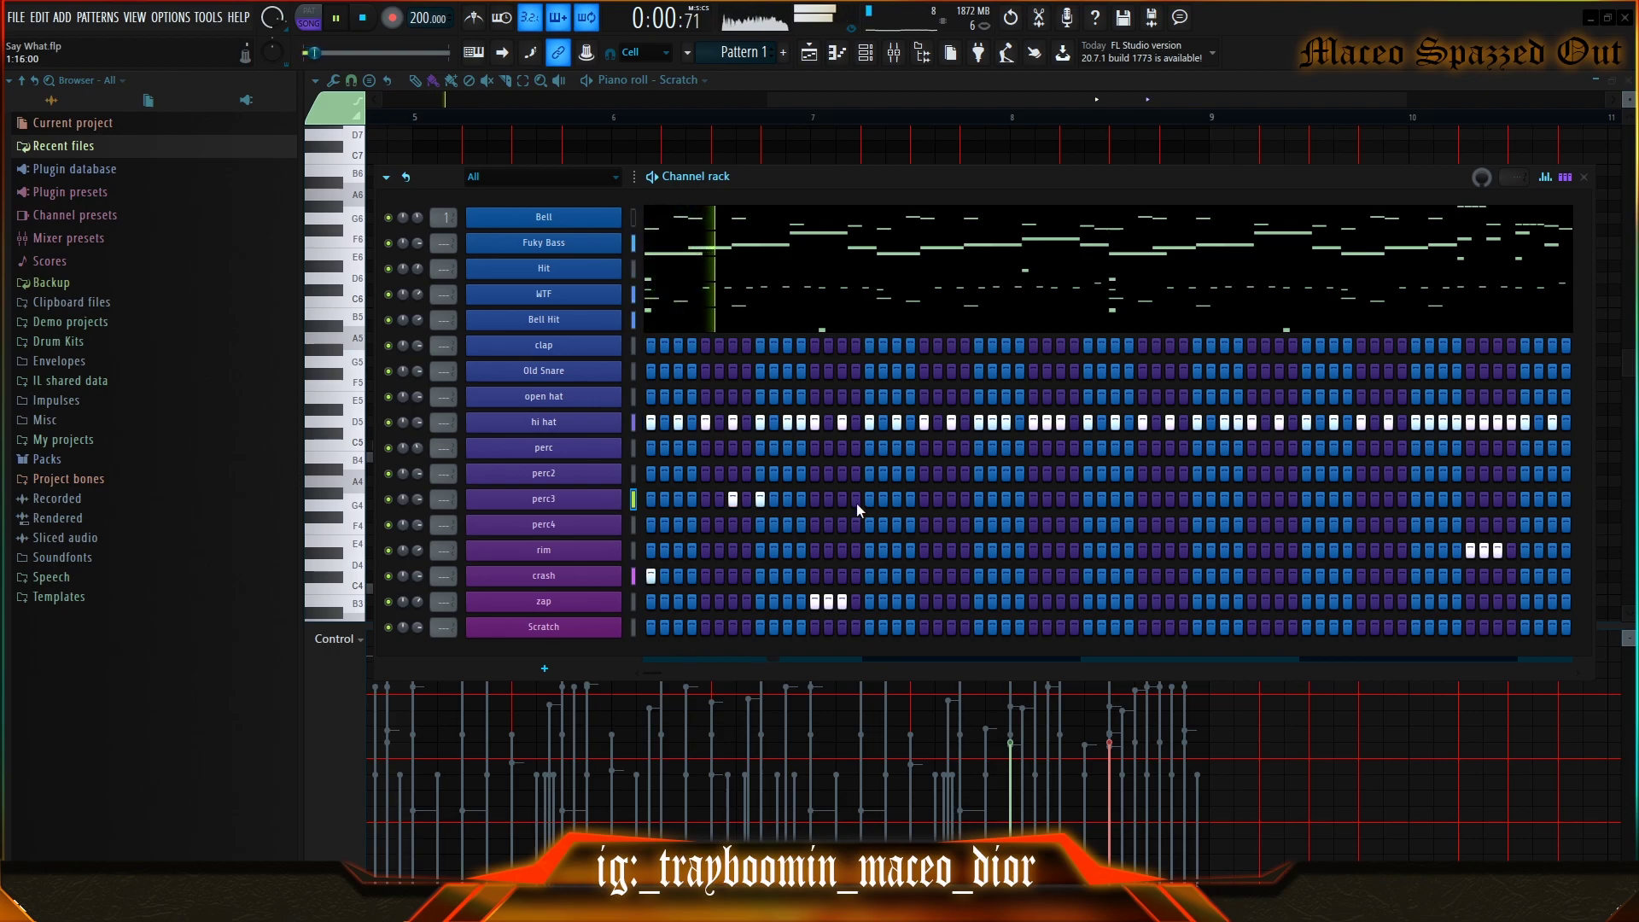
pyautogui.press('space')
pyautogui.hotkey('ctrl', 'z')
# - Scatter perc3 hits near the start and later in the pattern, viewing them in the piano roll
pyautogui.press('space')
pyautogui.click(713, 499)
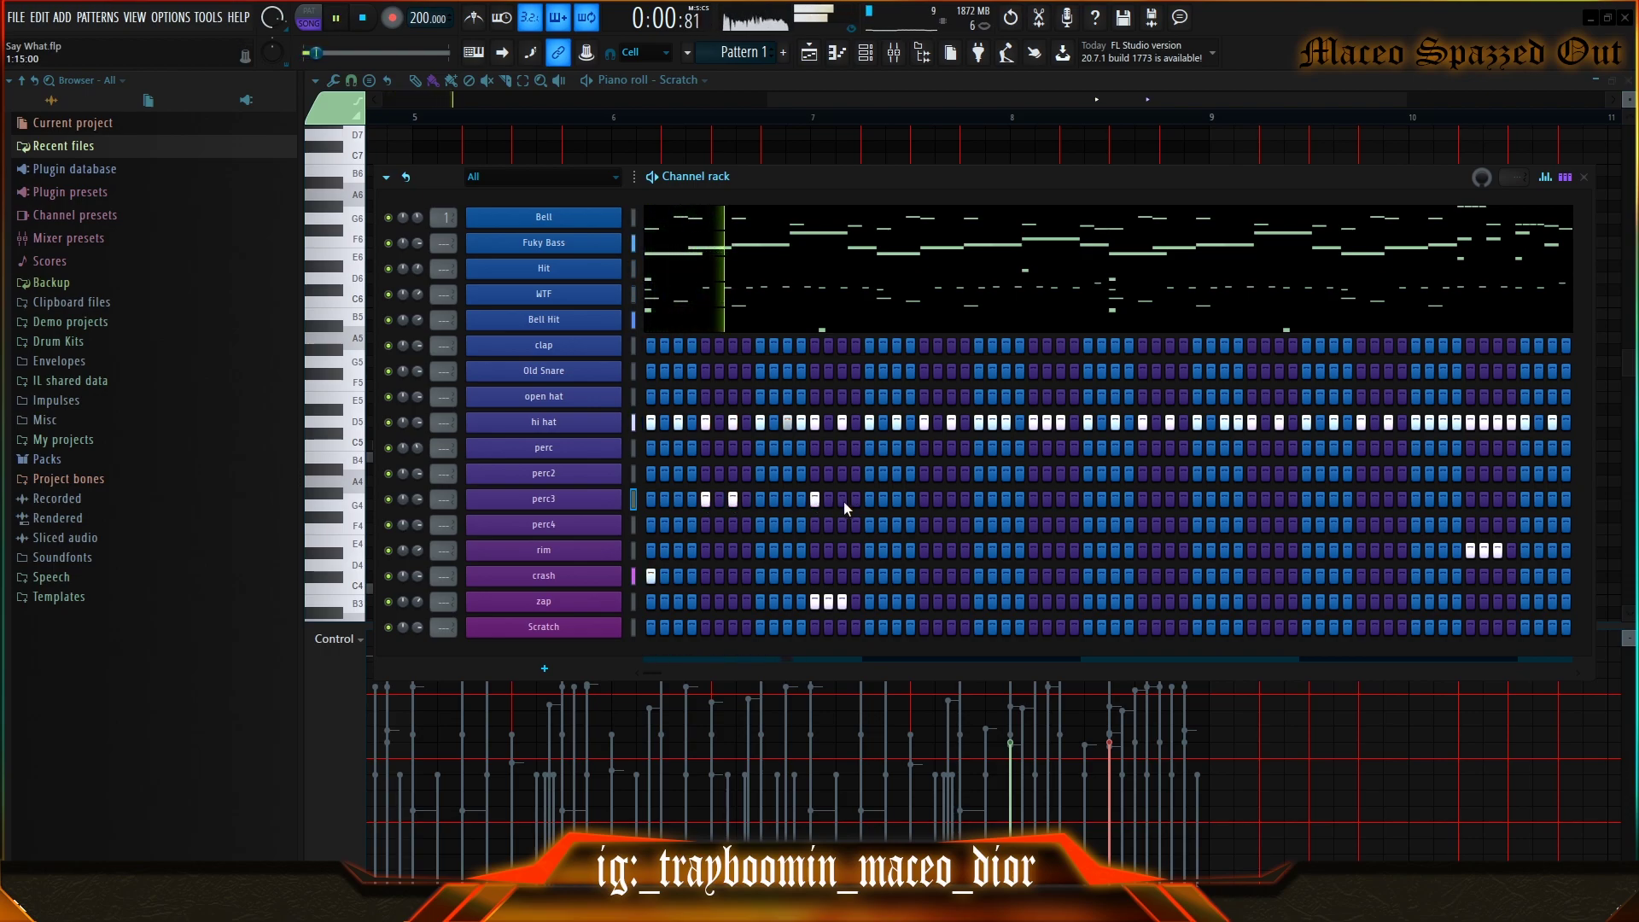
pyautogui.click(925, 500)
pyautogui.click(1035, 500)
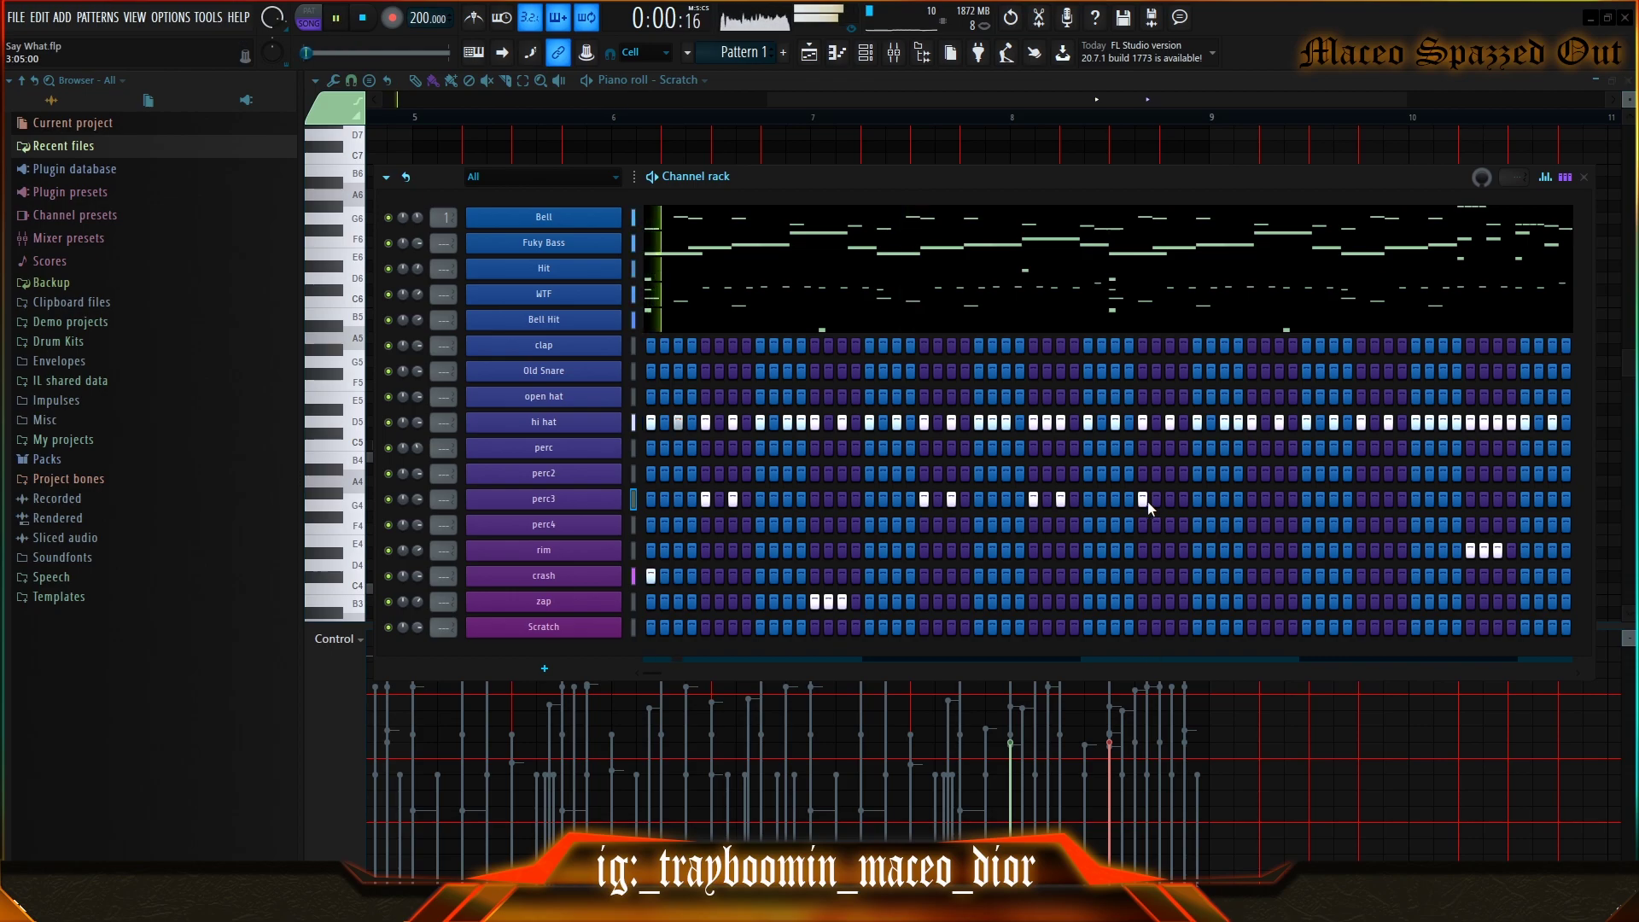
pyautogui.rightClick(567, 495)
pyautogui.click(666, 502)
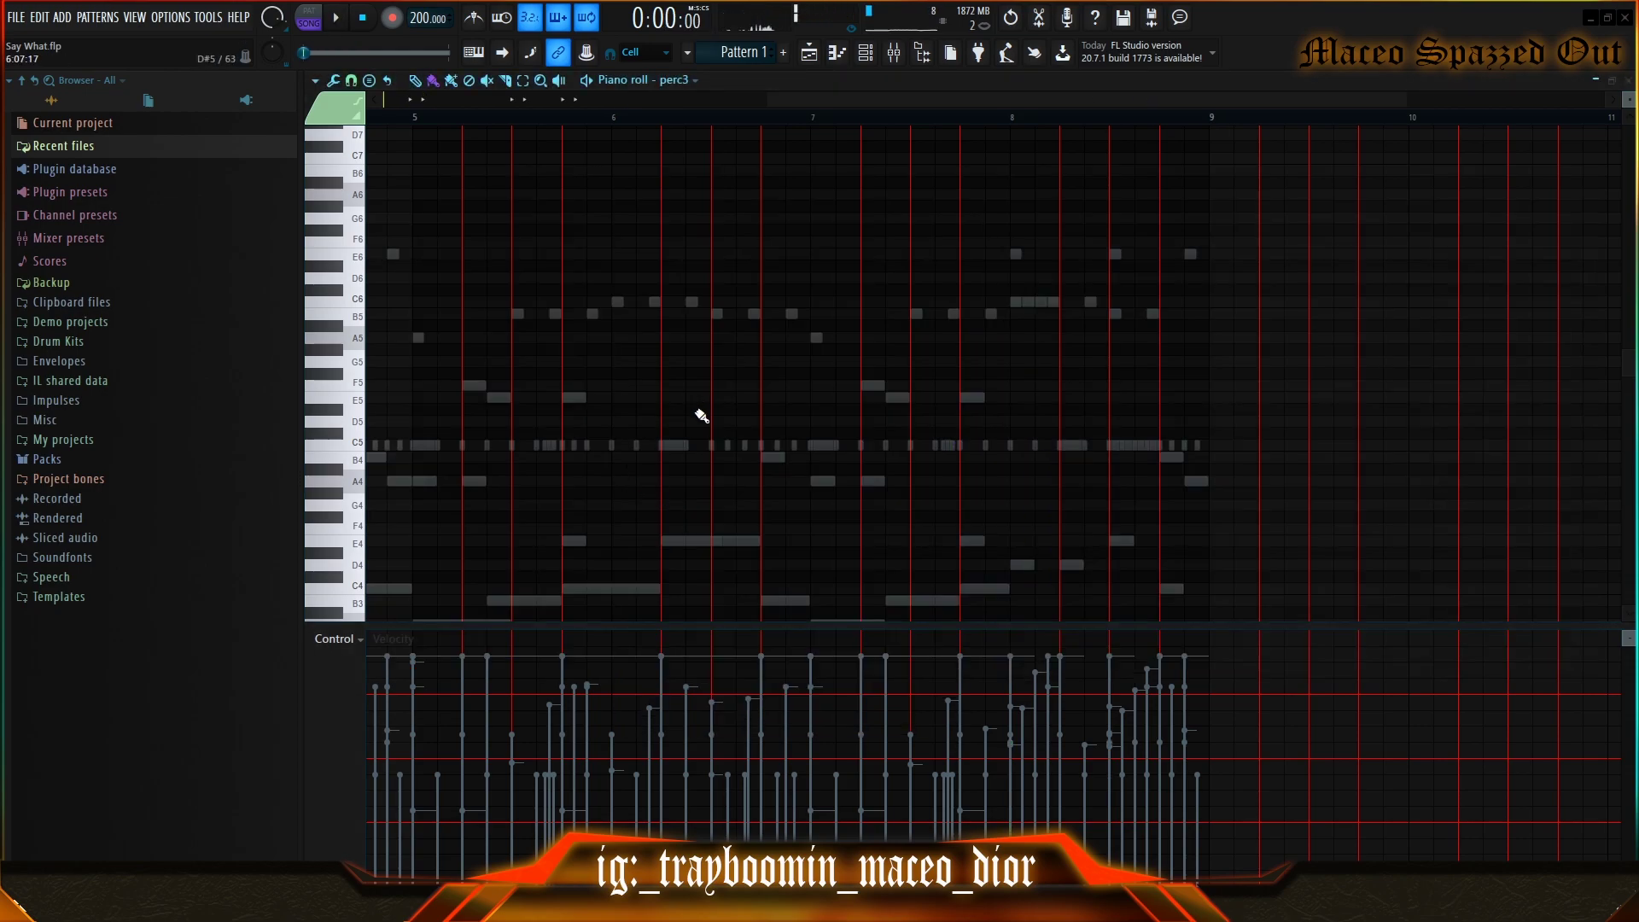
pyautogui.scroll(4, 701, 417)
pyautogui.scroll(4, 701, 417)
pyautogui.scroll(4, 700, 416)
pyautogui.scroll(3, 701, 416)
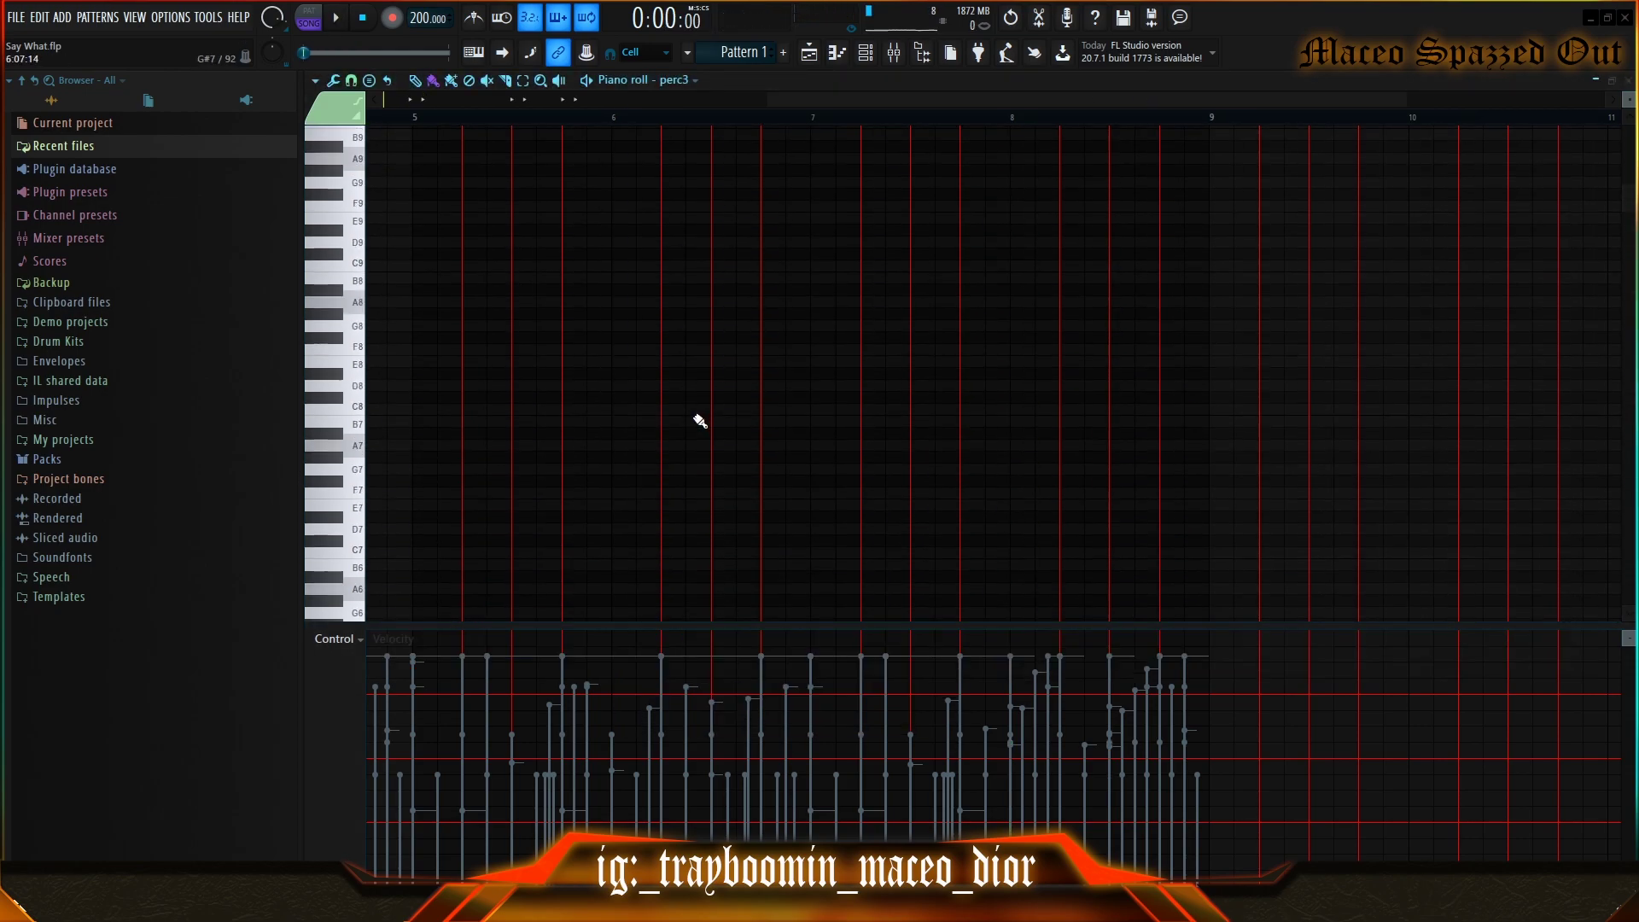
pyautogui.scroll(-4, 700, 420)
pyautogui.scroll(-4, 700, 420)
pyautogui.scroll(3, 782, 310)
pyautogui.scroll(-4, 956, 553)
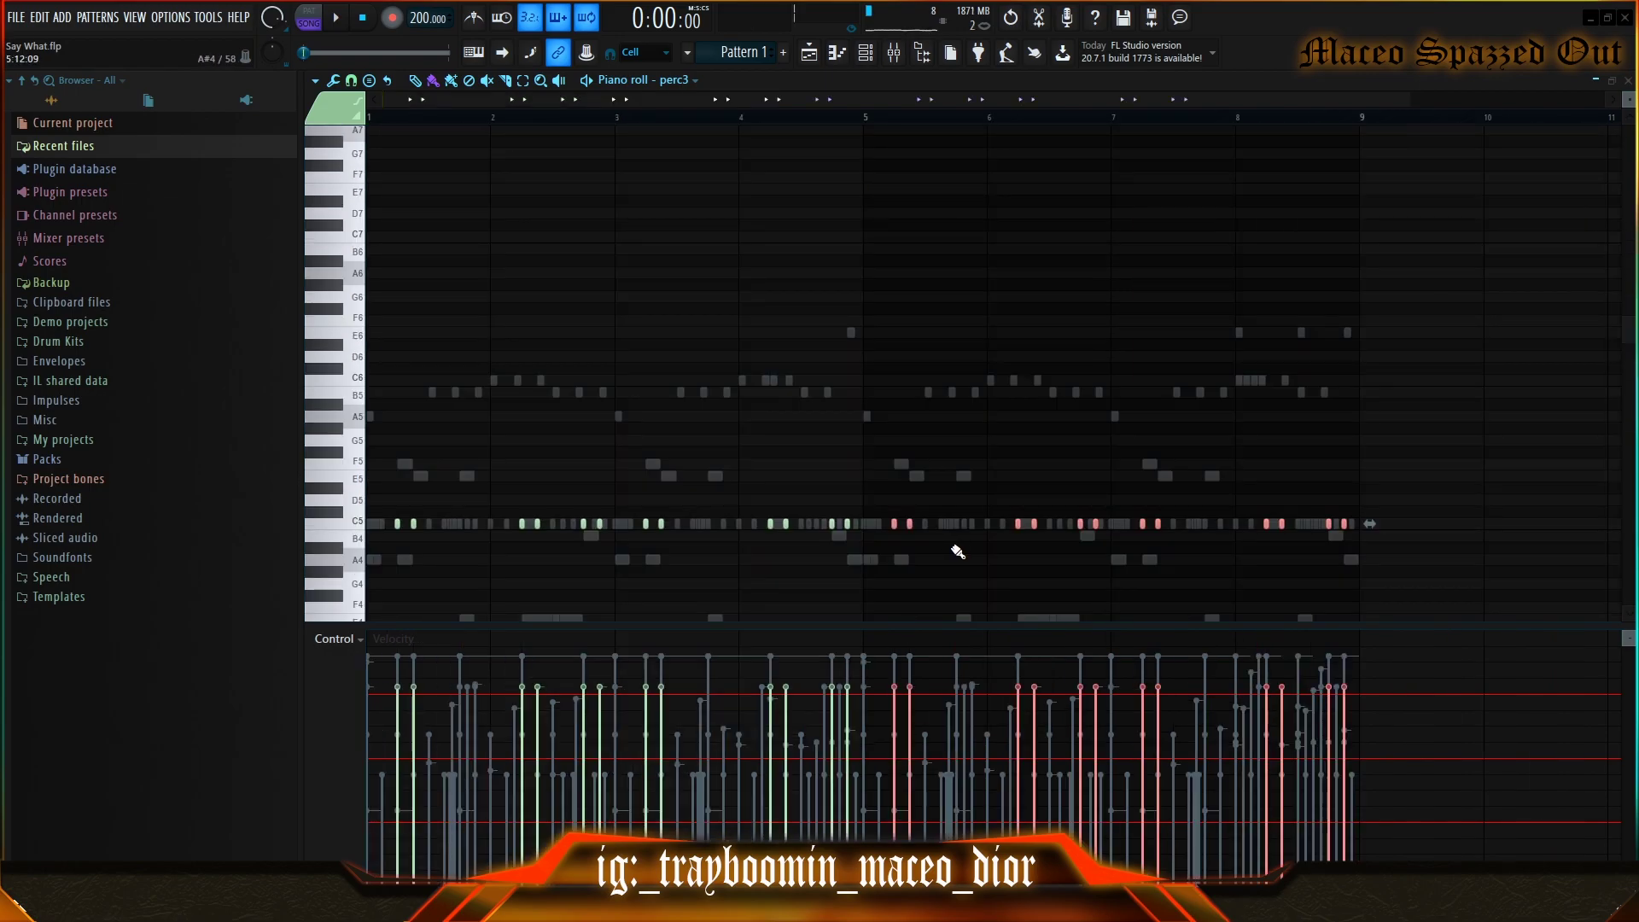
pyautogui.hotkey('ctrl', 'd')
# - Open the clap notes, change grid snap, and audition the pattern from bars 5 and 7
pyautogui.click(894, 53)
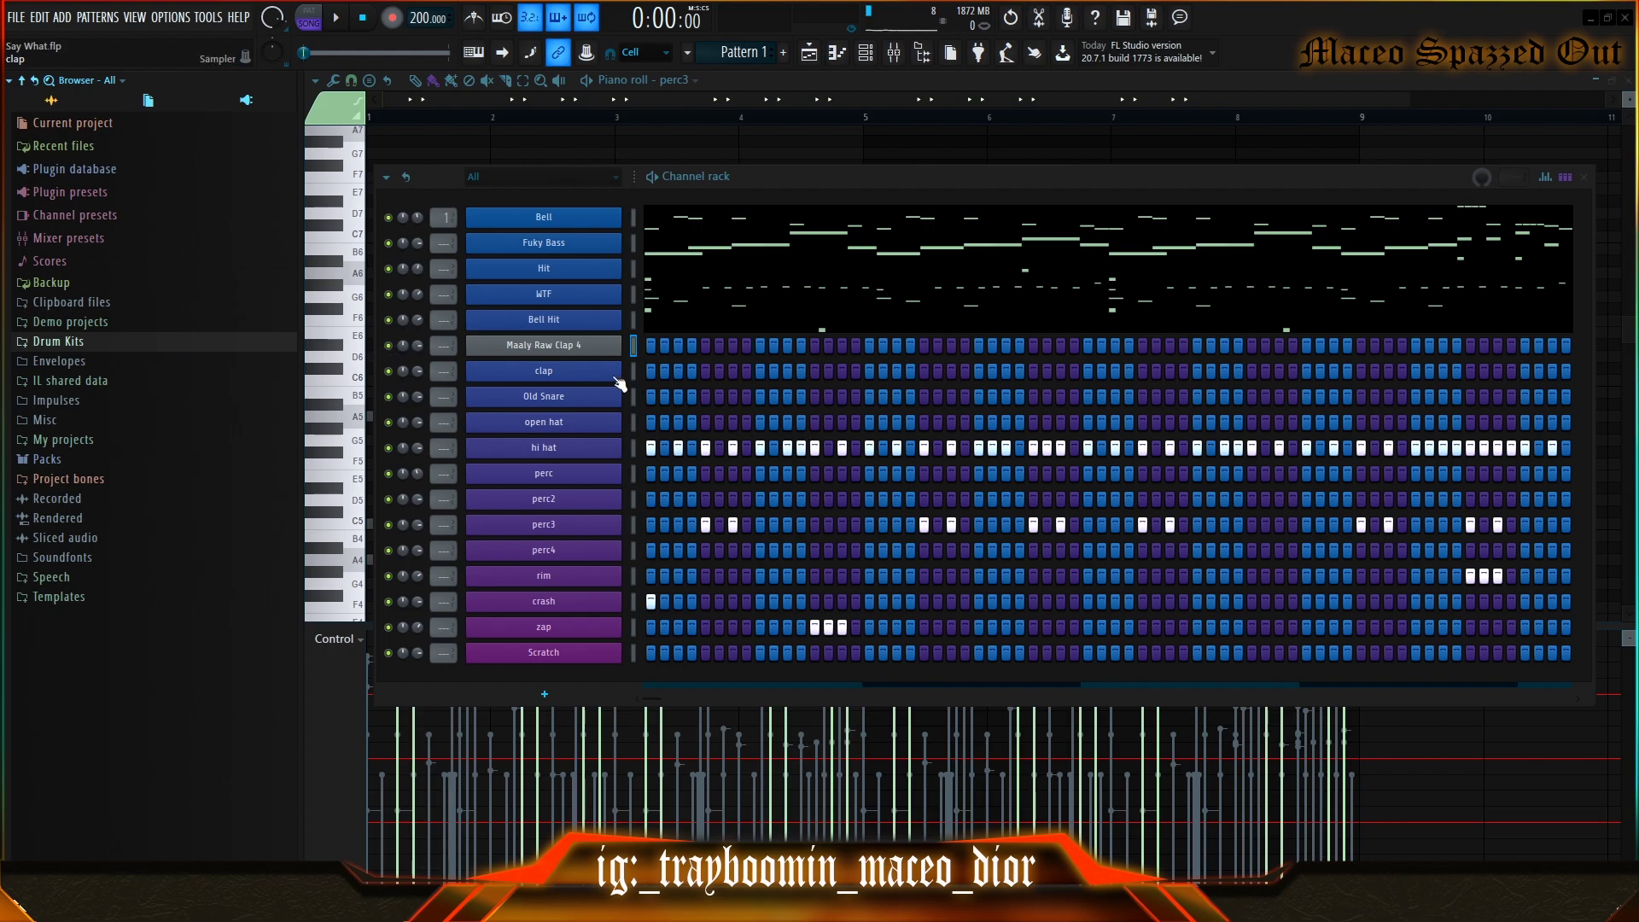
pyautogui.rightClick(543, 370)
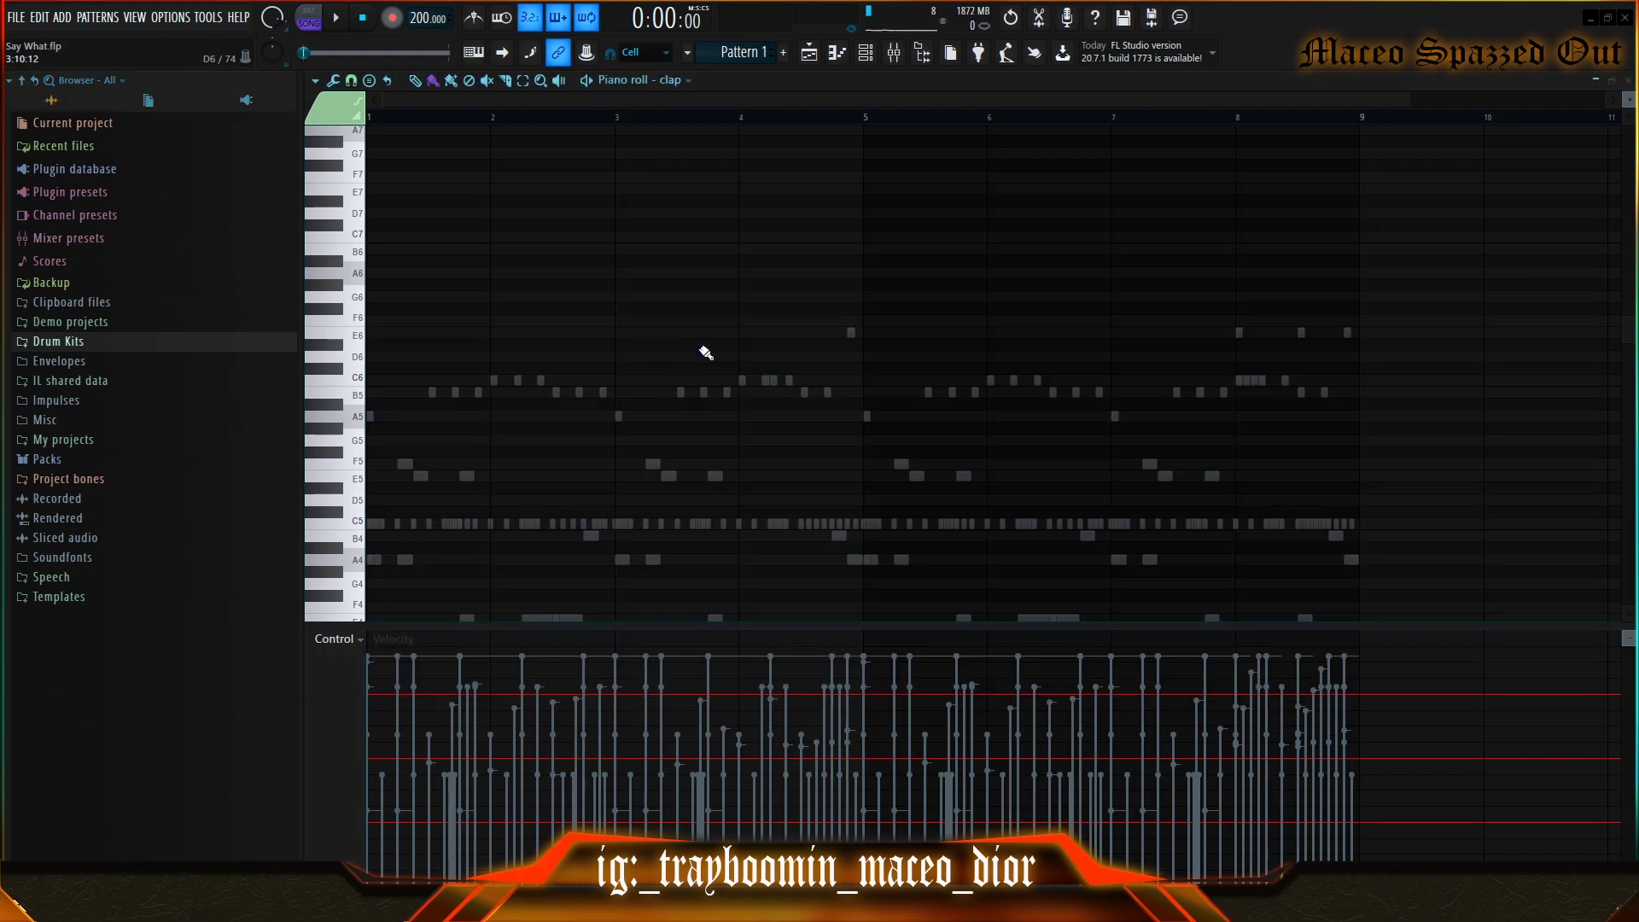
pyautogui.click(892, 125)
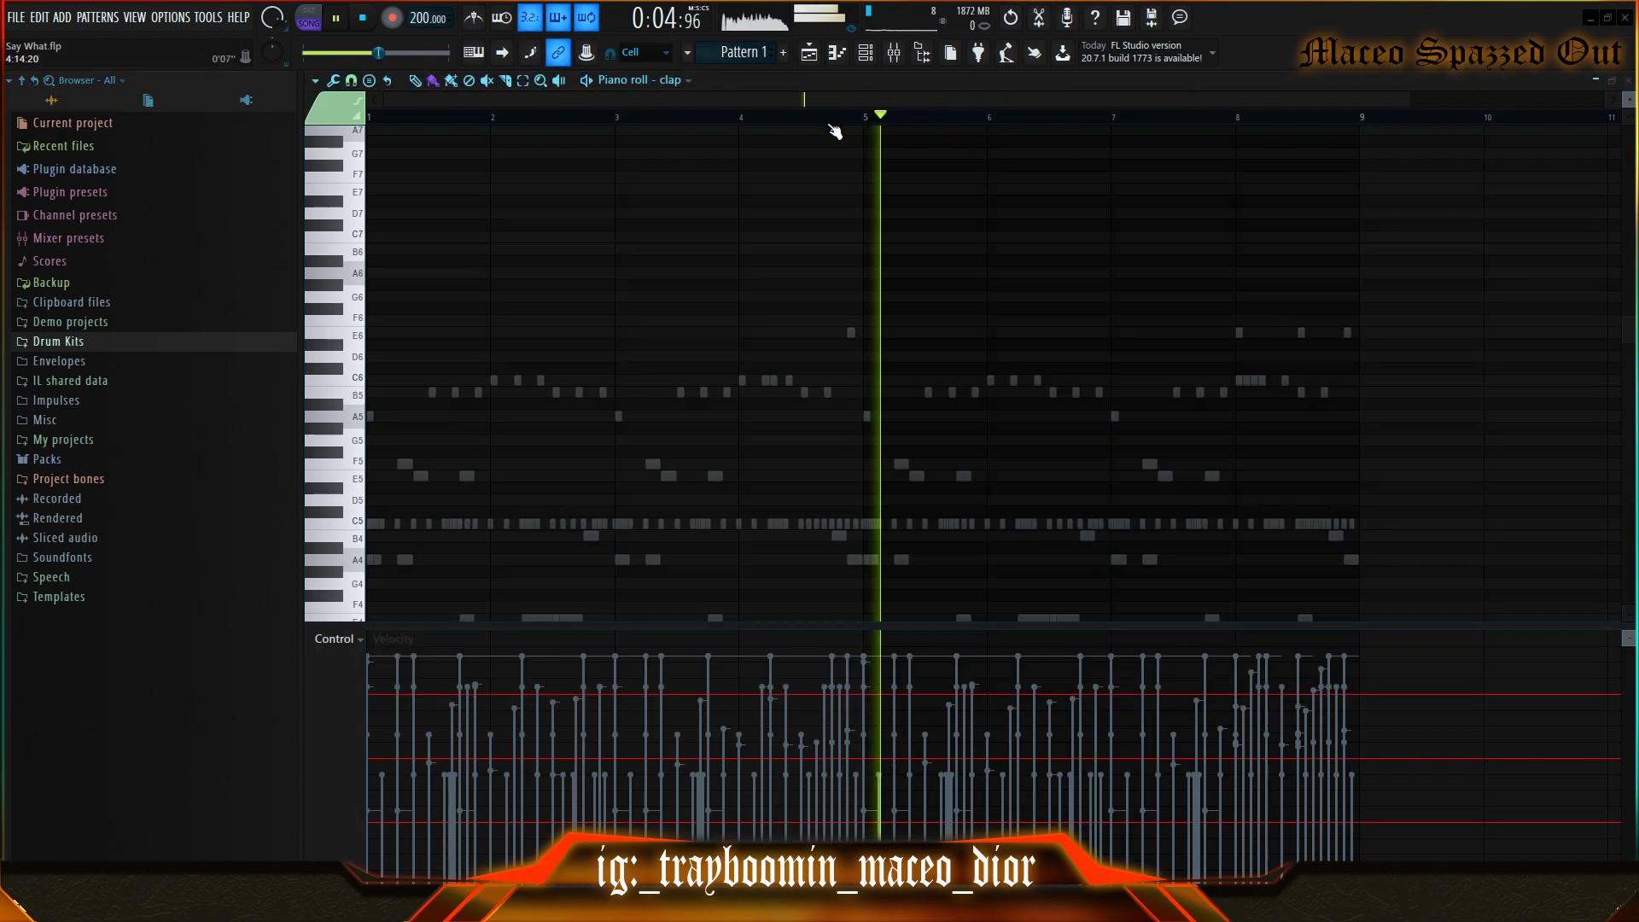
pyautogui.click(362, 103)
pyautogui.click(379, 256)
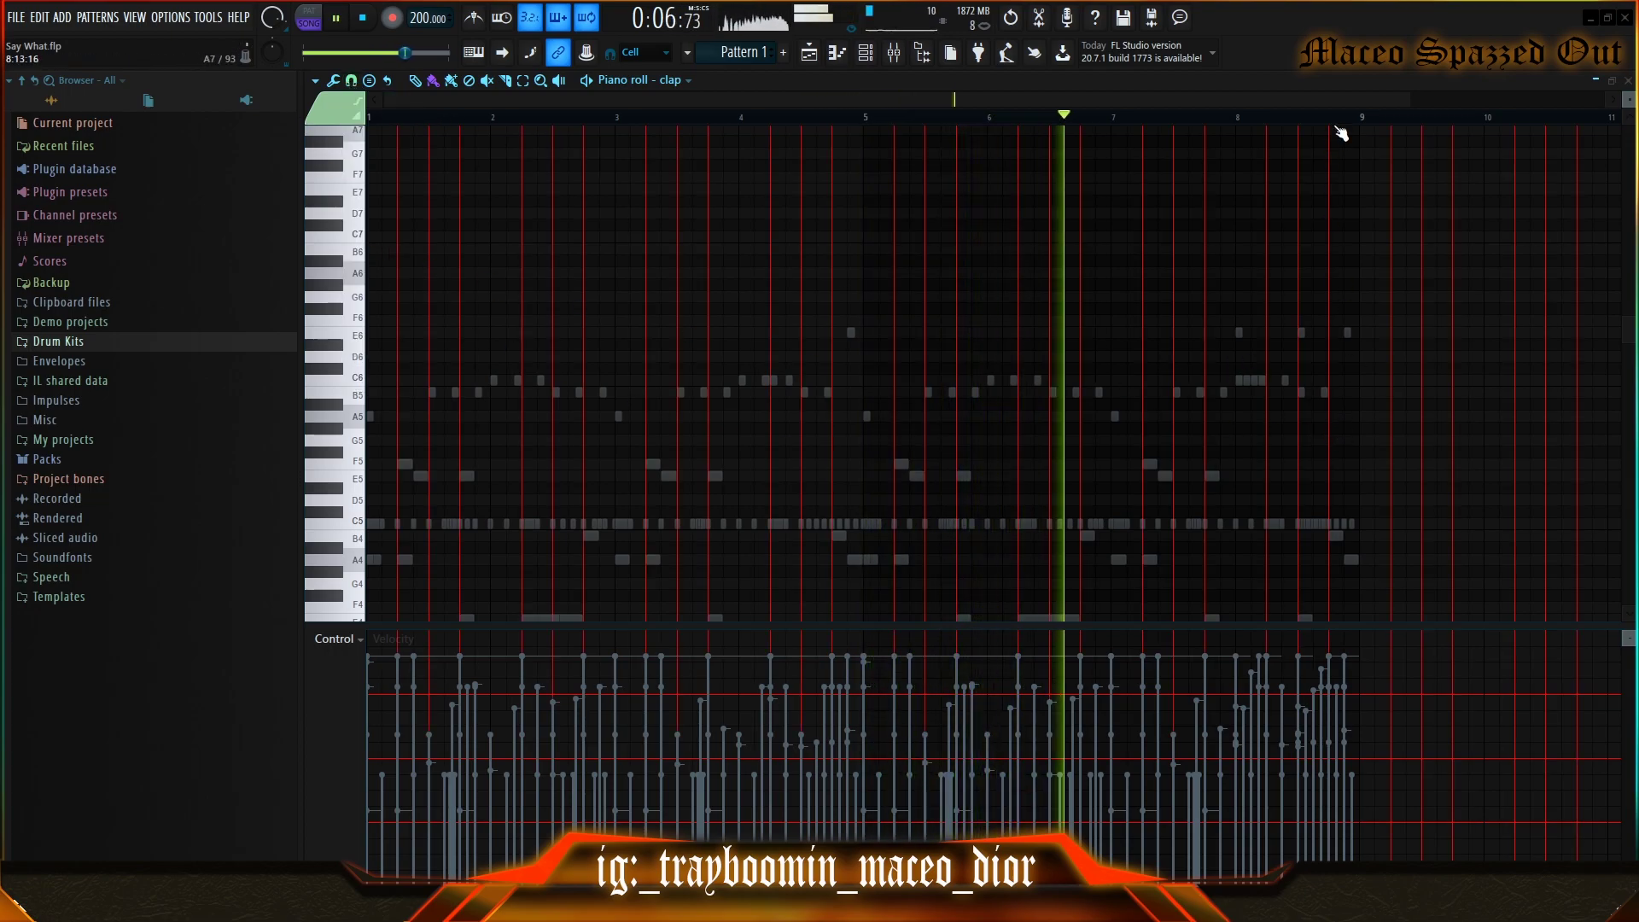
pyautogui.scroll(2, 1341, 133)
pyautogui.press('space')
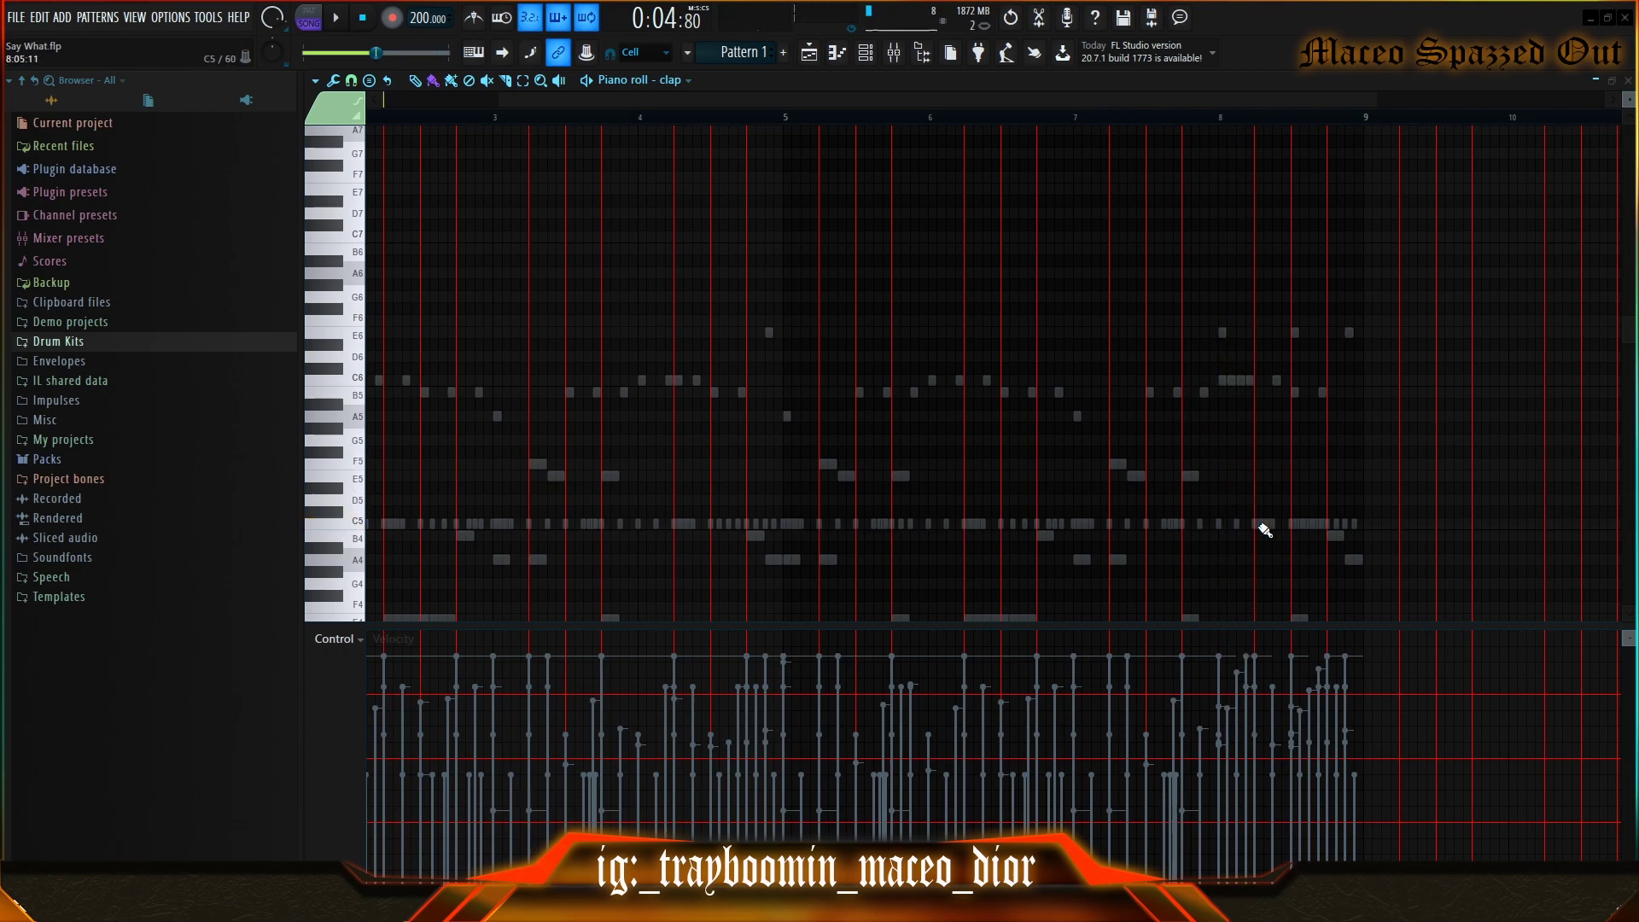
pyautogui.press('space')
pyautogui.click(1116, 129)
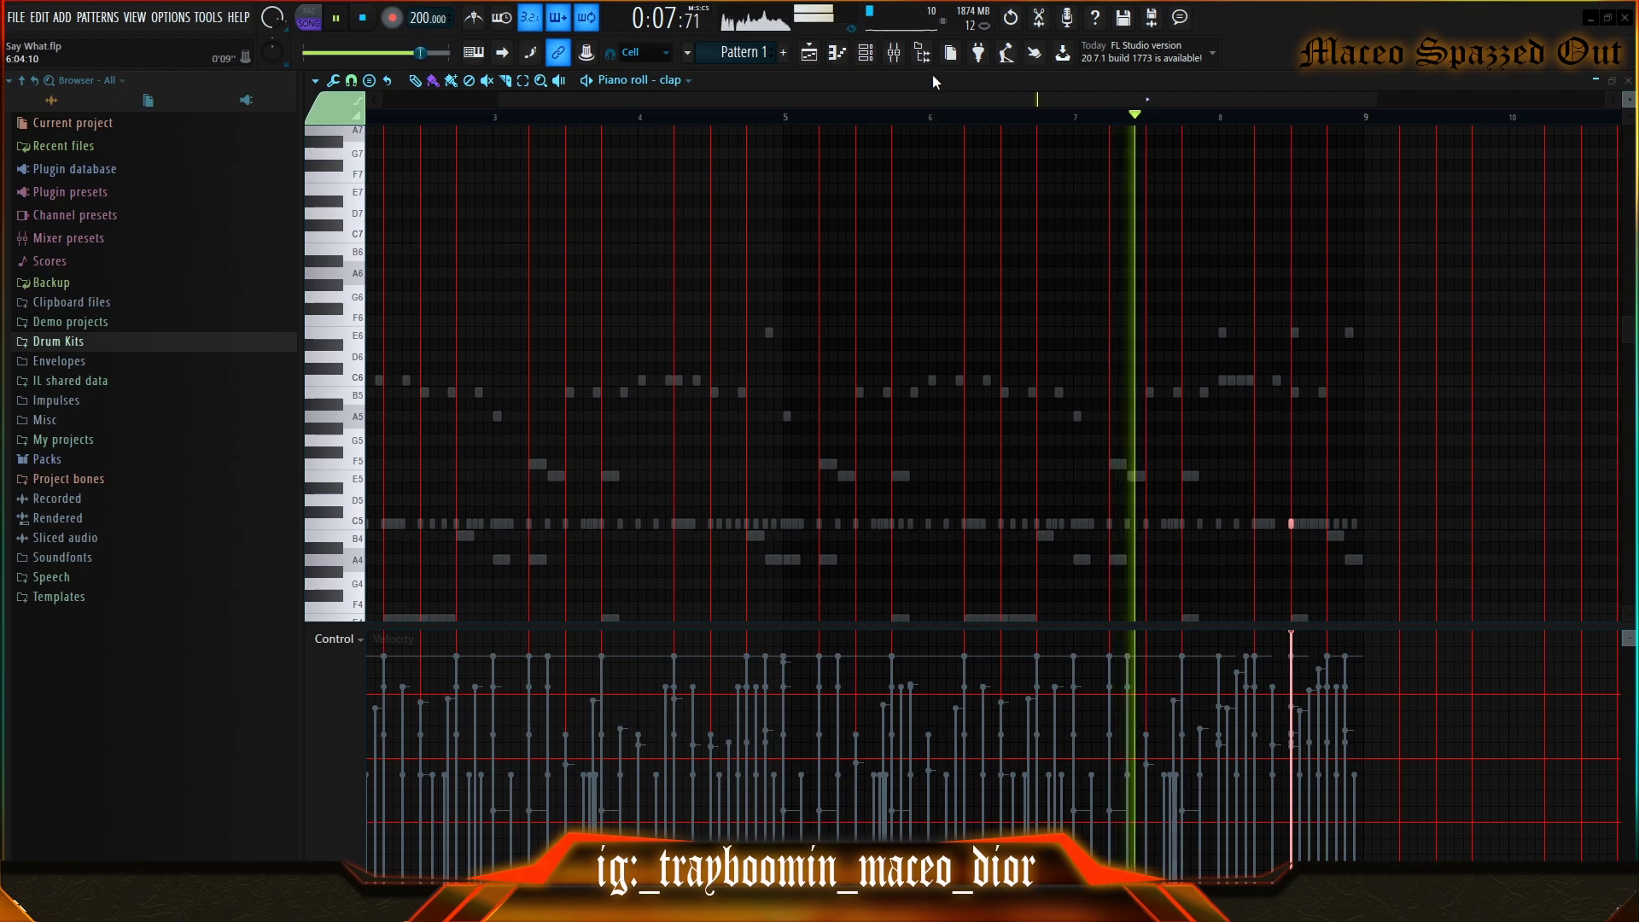
# - Add a Maaly Raw Clap 4 step and adjust its later C5 notes in the piano roll
pyautogui.click(867, 53)
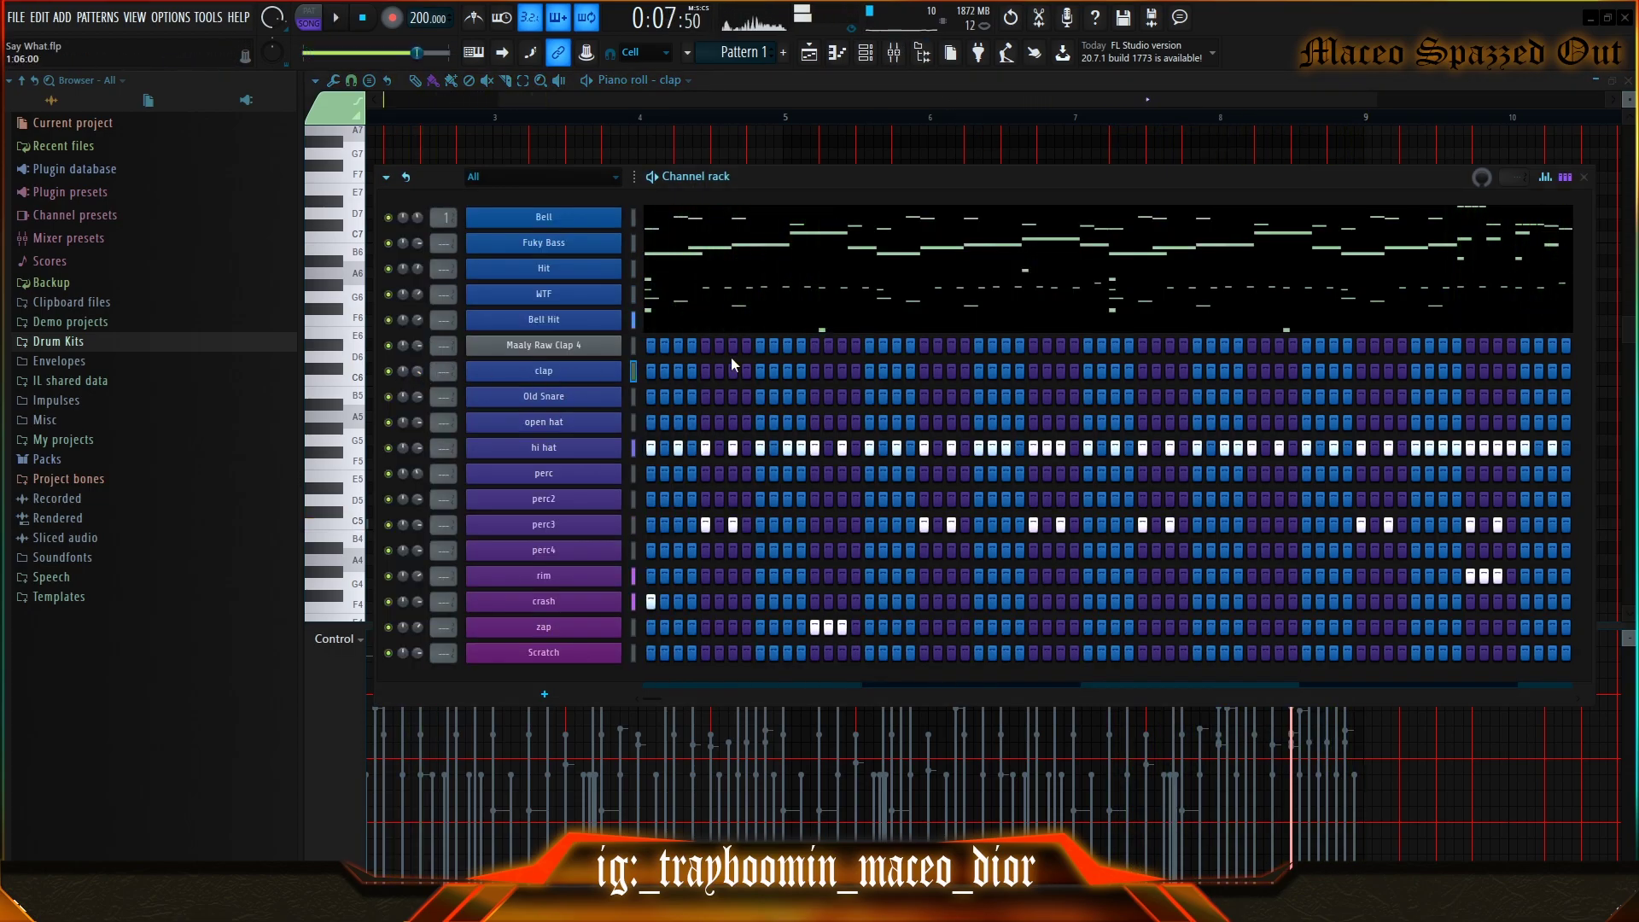
pyautogui.press('space')
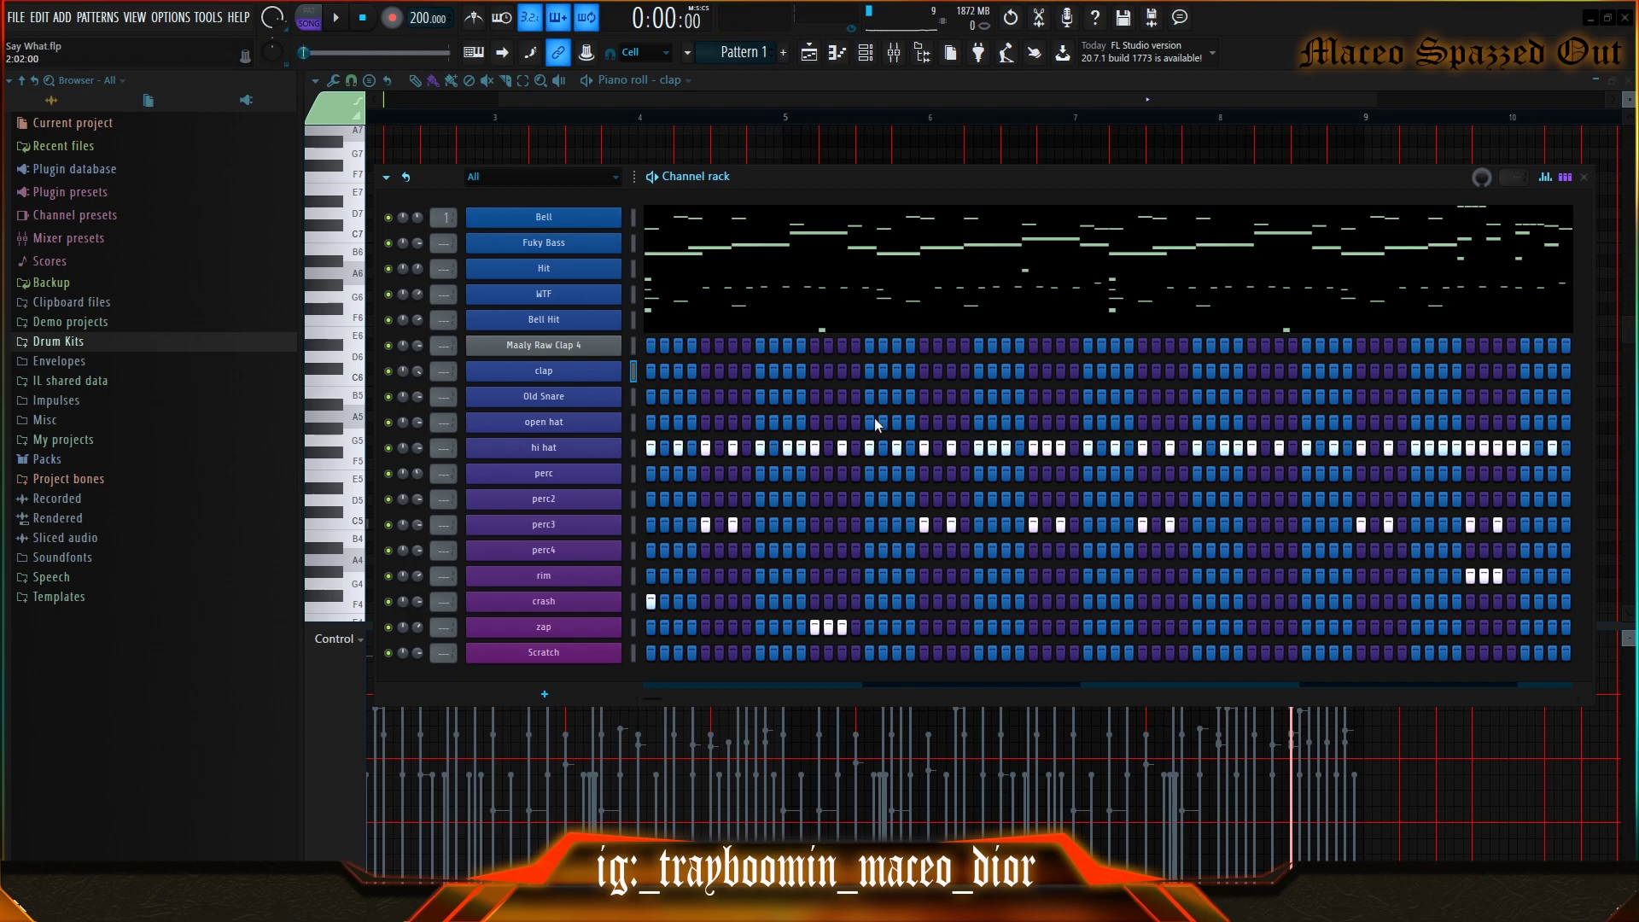
pyautogui.press('space')
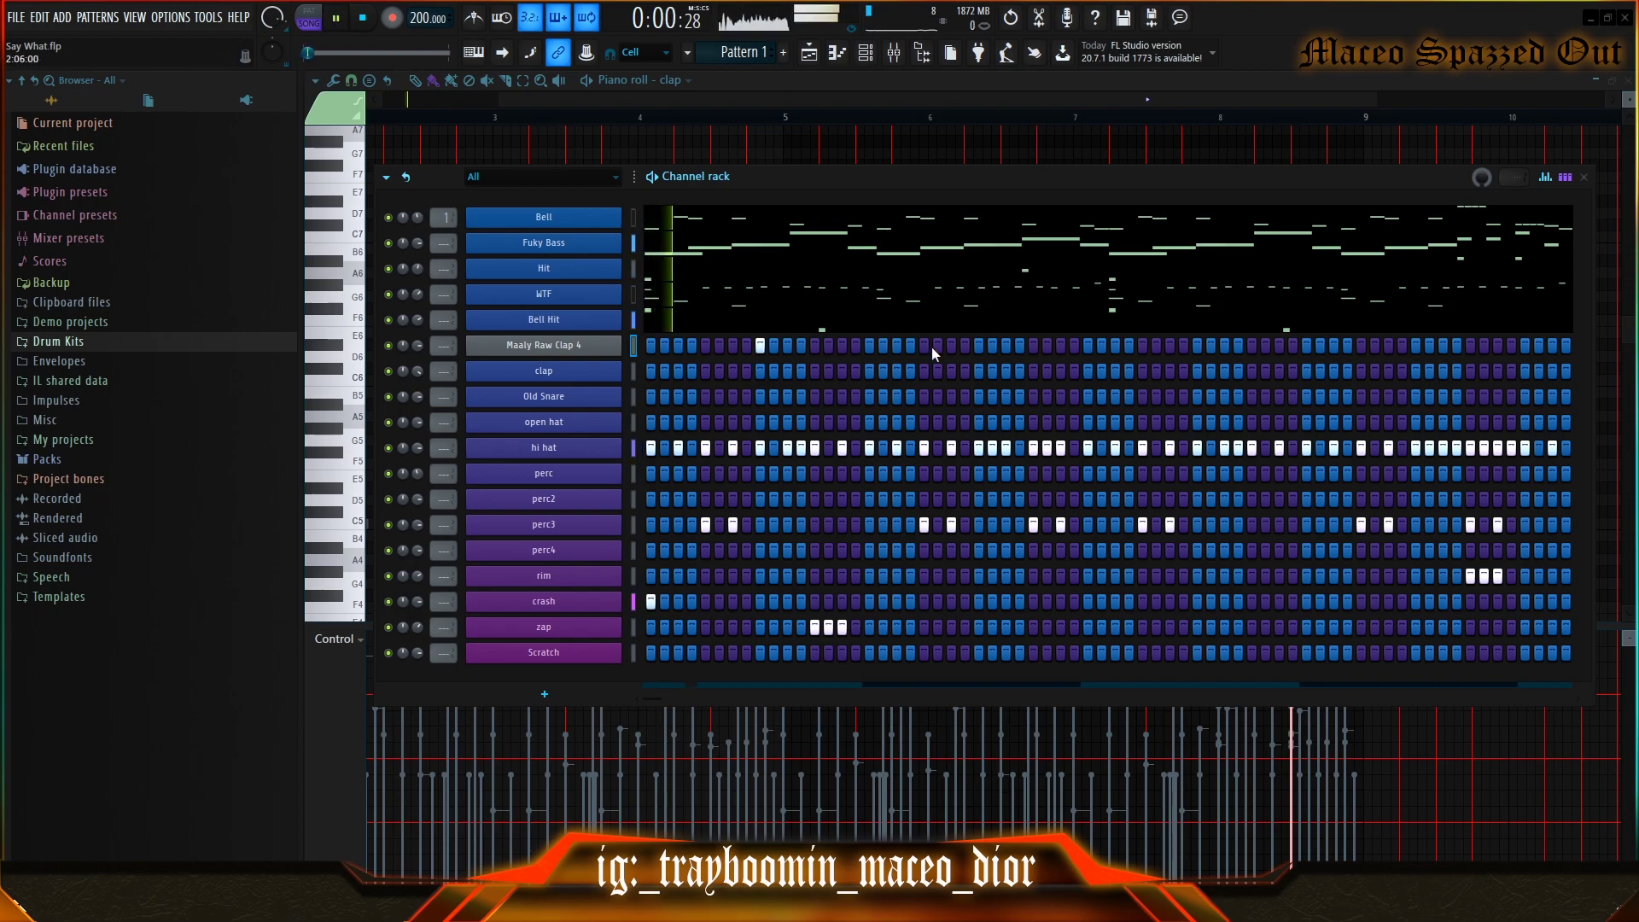
pyautogui.click(980, 346)
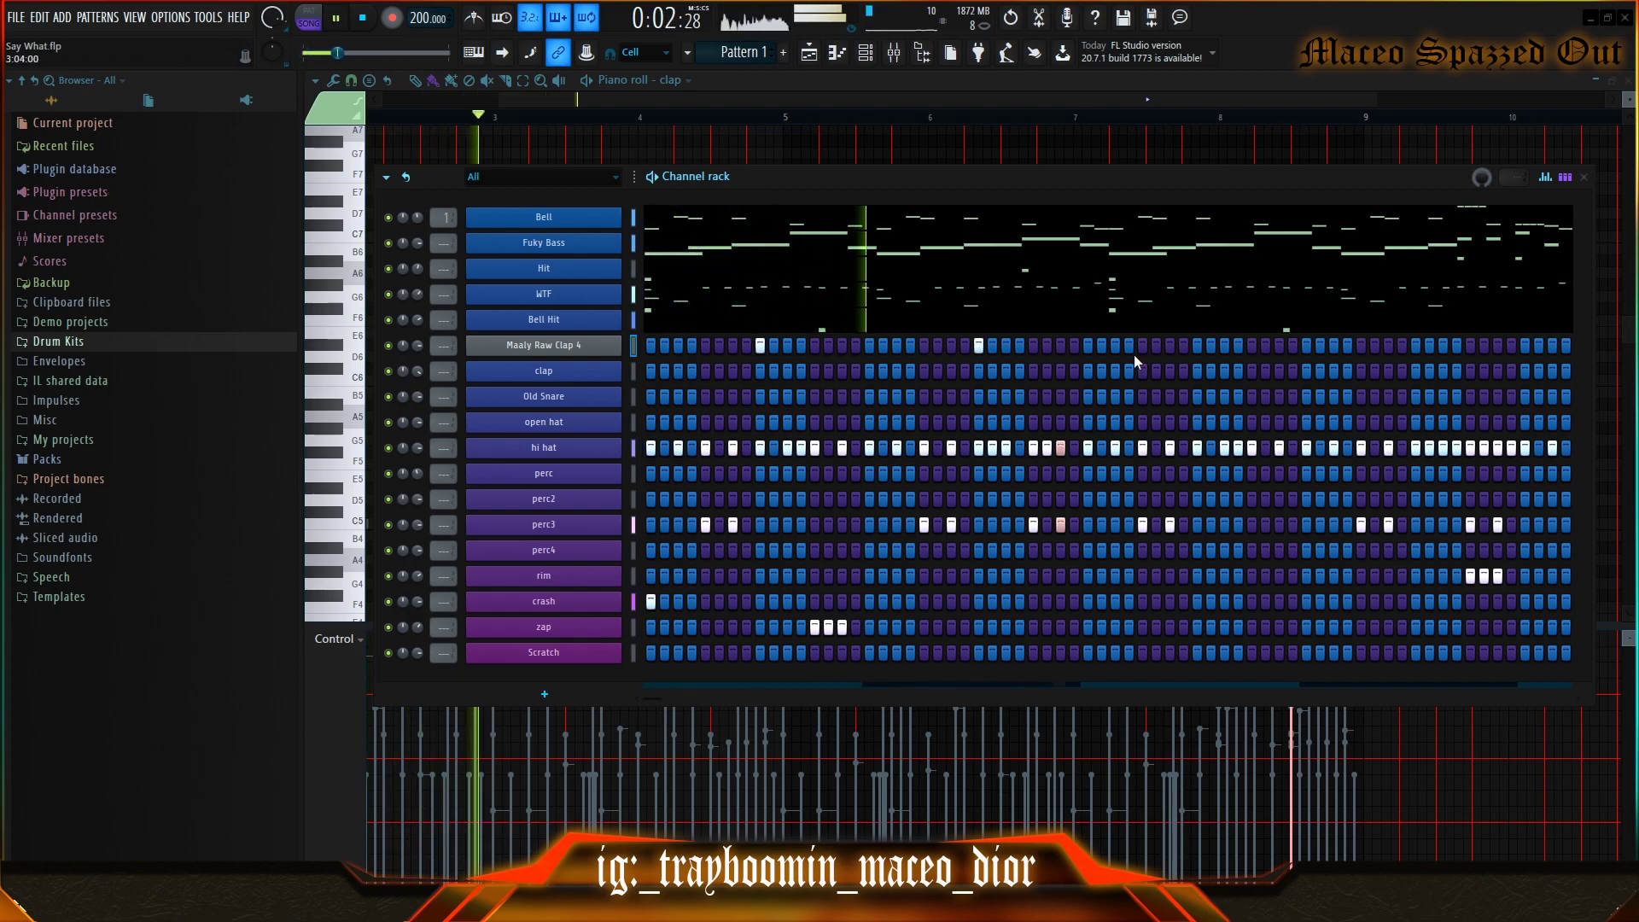
pyautogui.rightClick(563, 345)
pyautogui.click(658, 347)
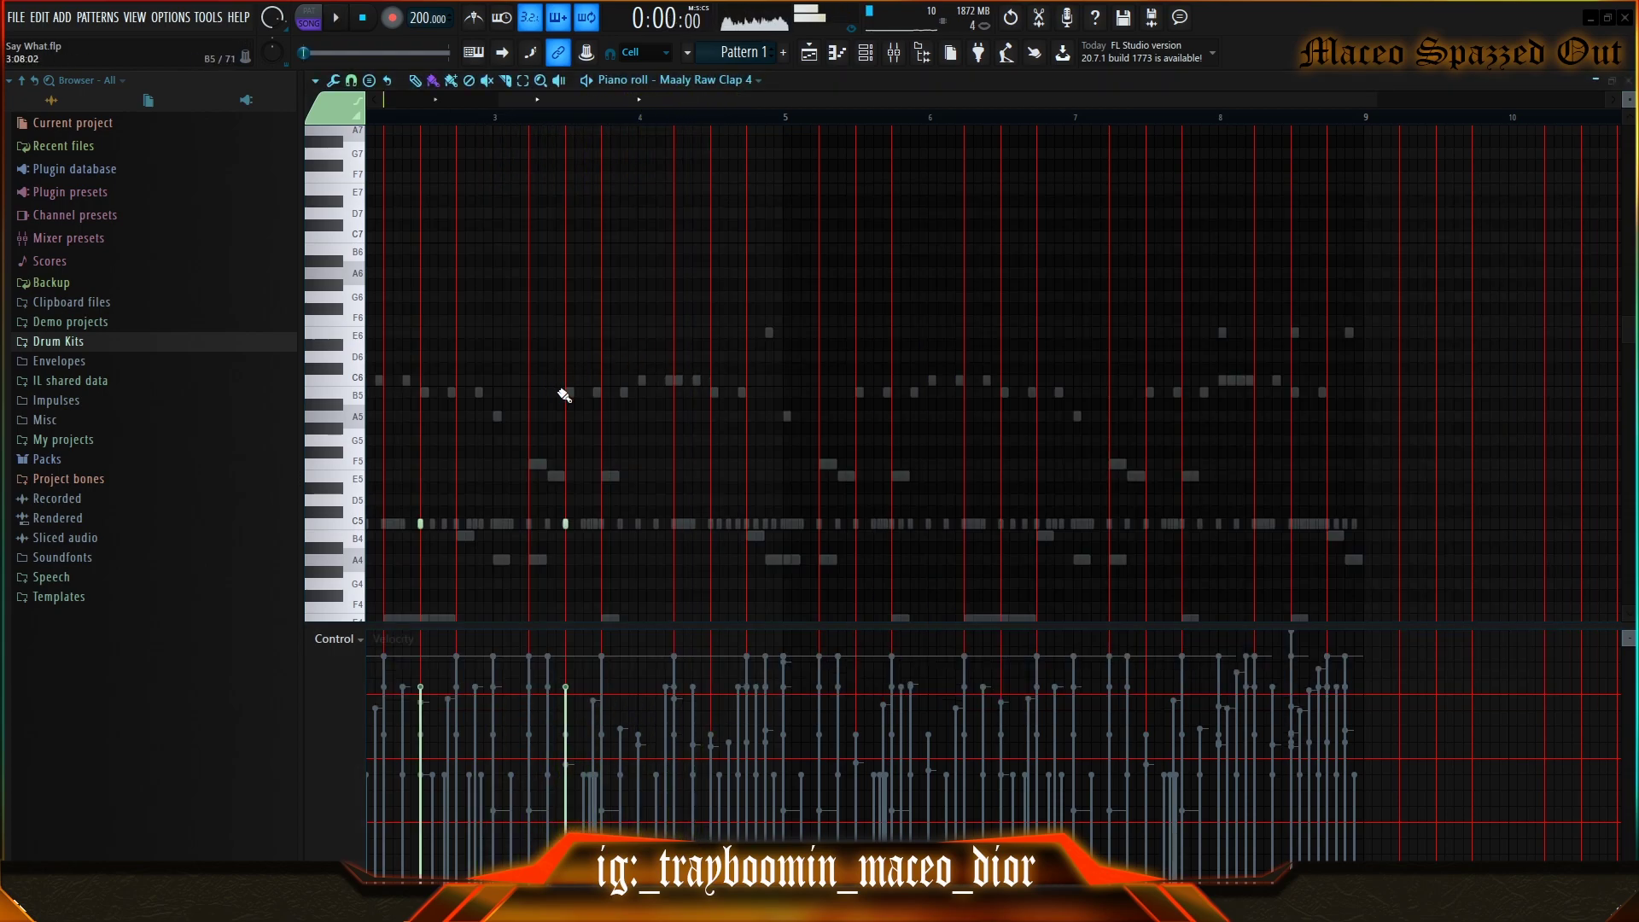
pyautogui.scroll(-3, 695, 496)
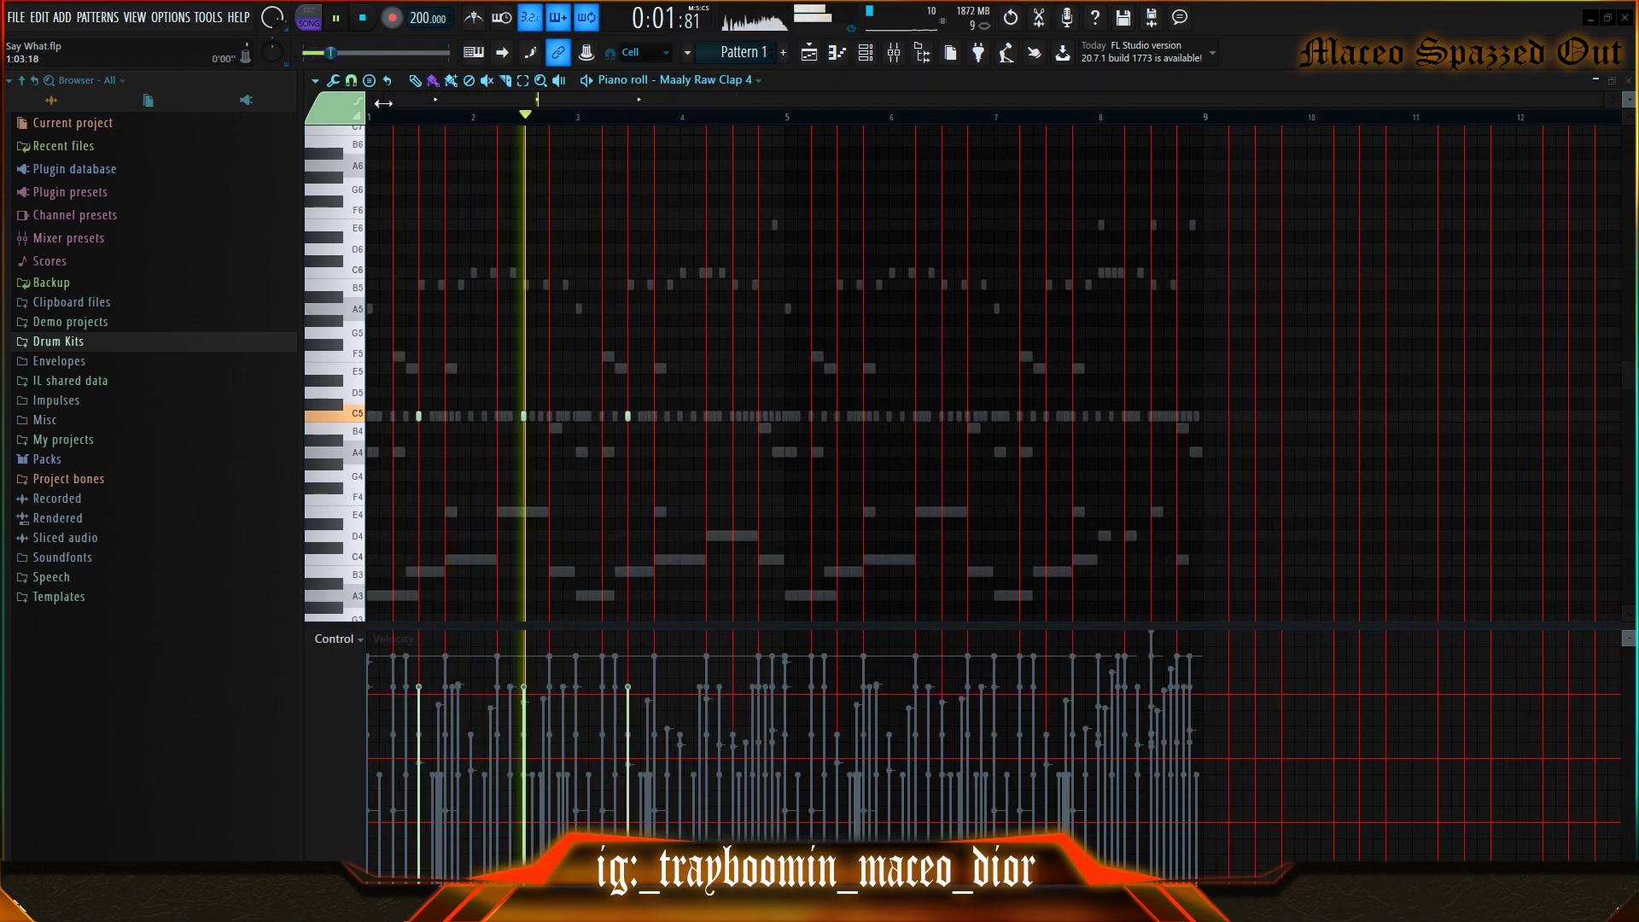
pyautogui.click(352, 81)
pyautogui.click(369, 241)
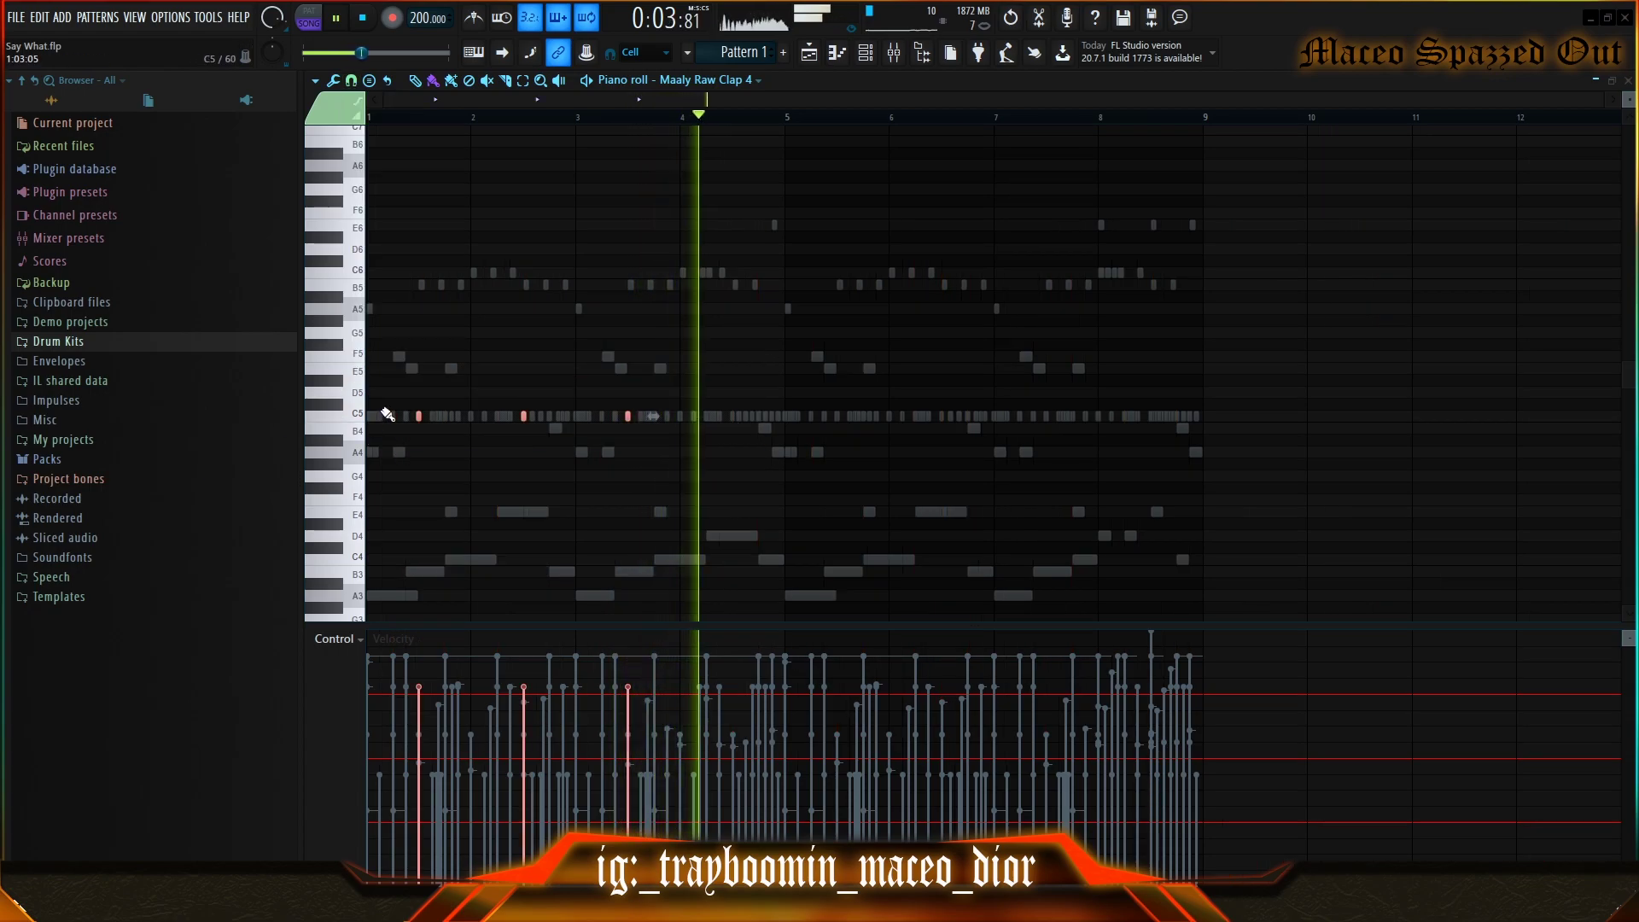
pyautogui.keyDown('ctrl'); pyautogui.moveTo(790, 409); pyautogui.dragTo(1045, 426); pyautogui.keyUp('ctrl')
pyautogui.click(1144, 333)
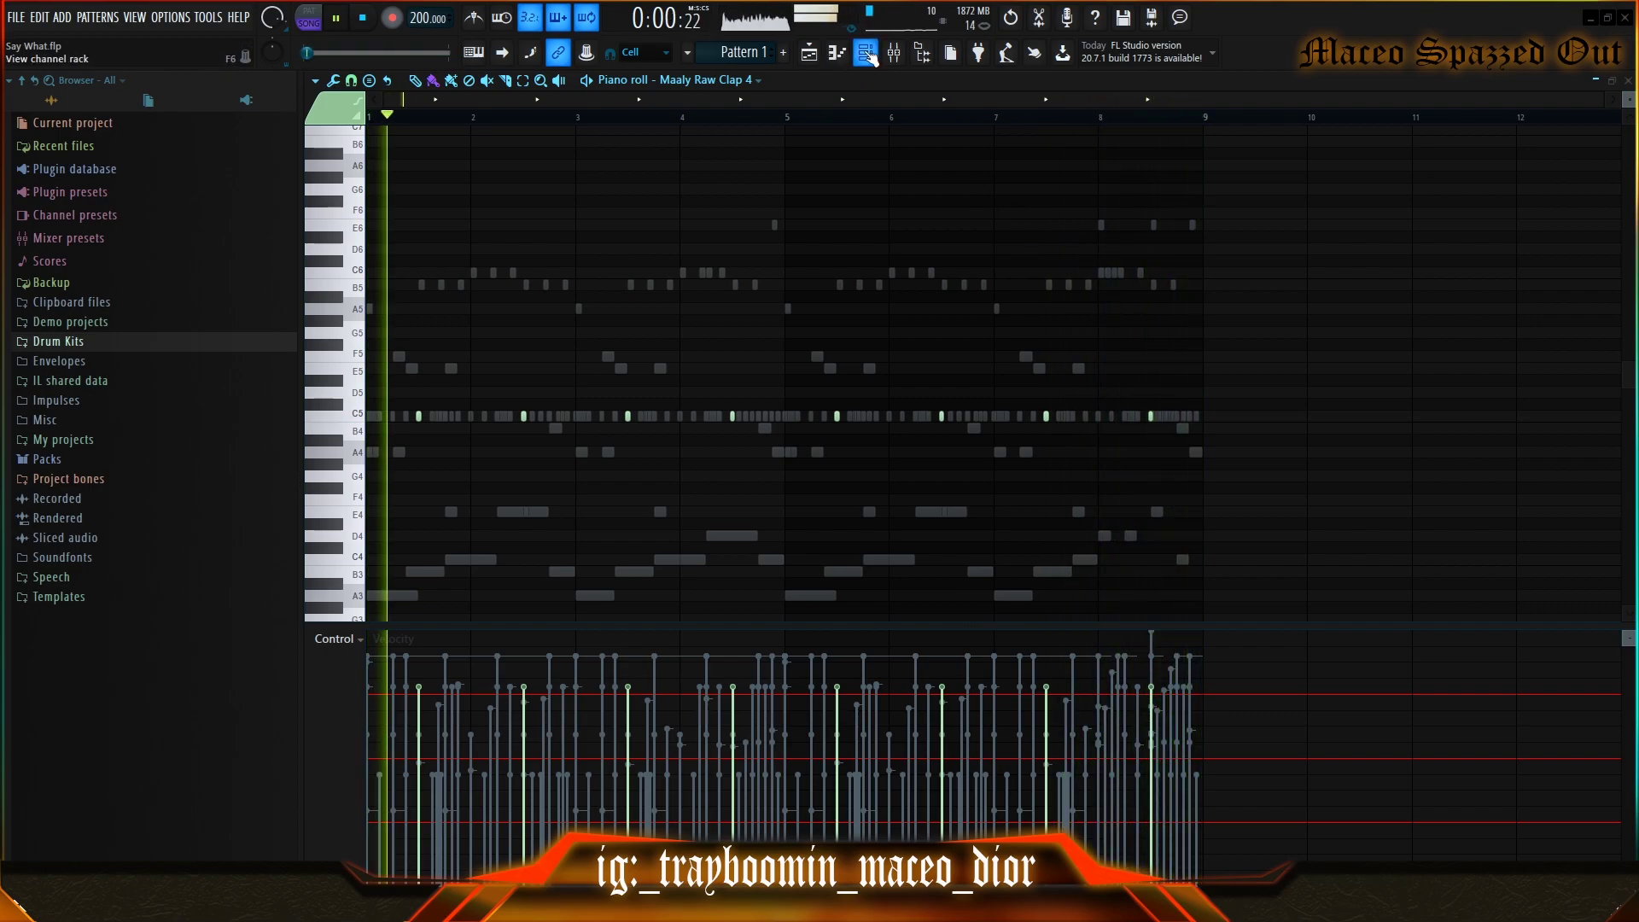
pyautogui.press('F6')
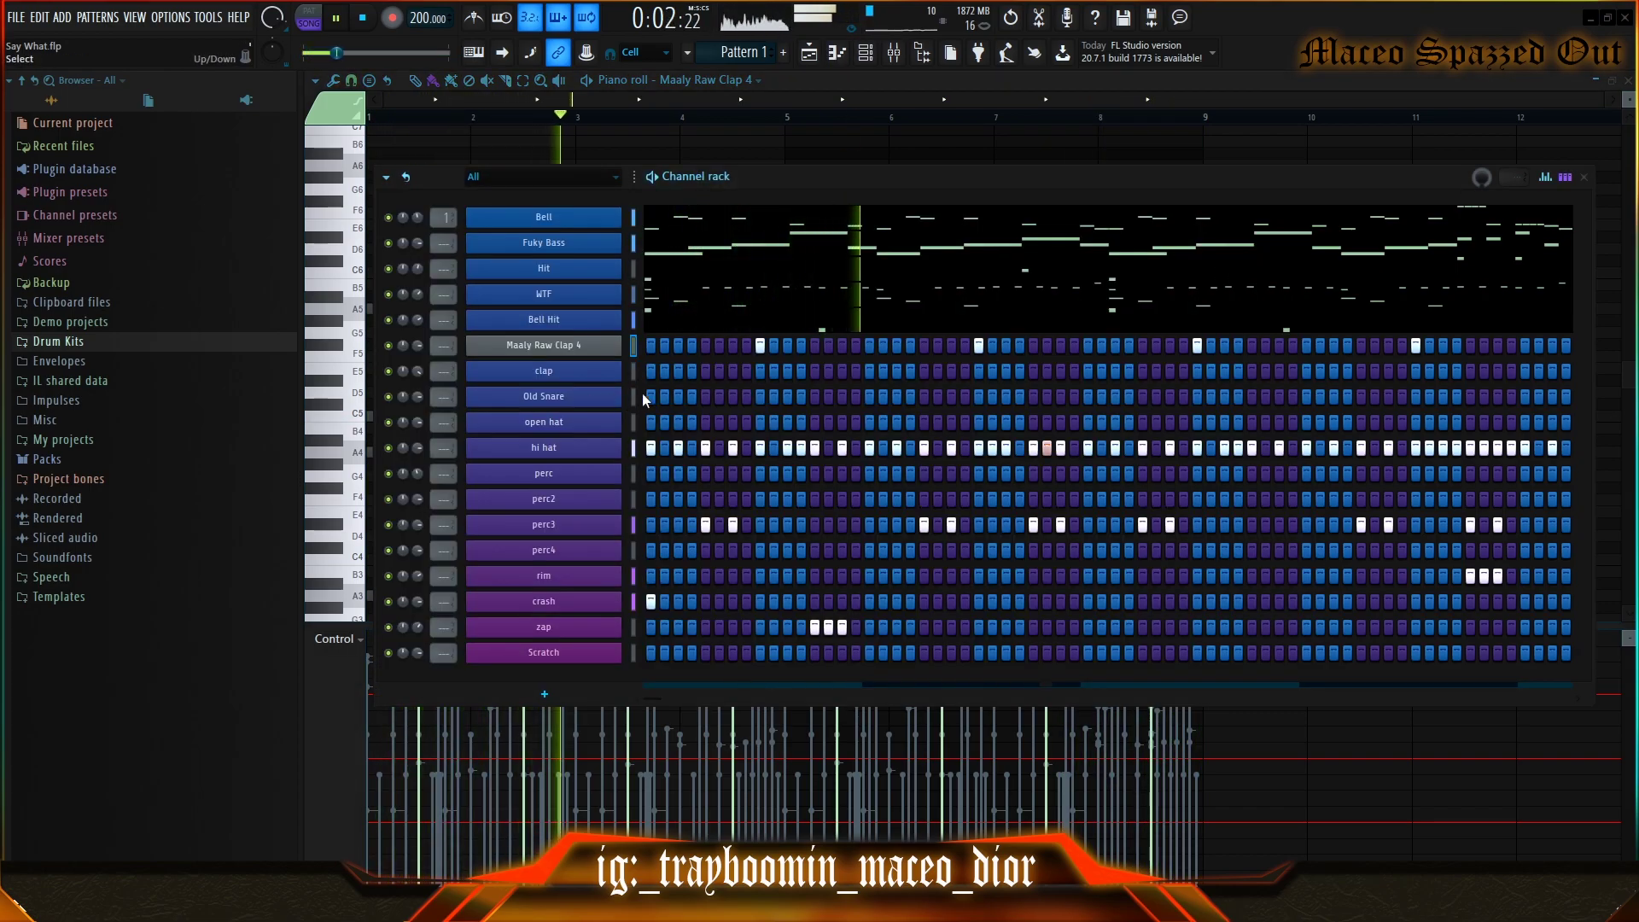
# - Add an Old Snare step and check its C5 notes in the piano roll
pyautogui.press('space')
pyautogui.click(573, 395)
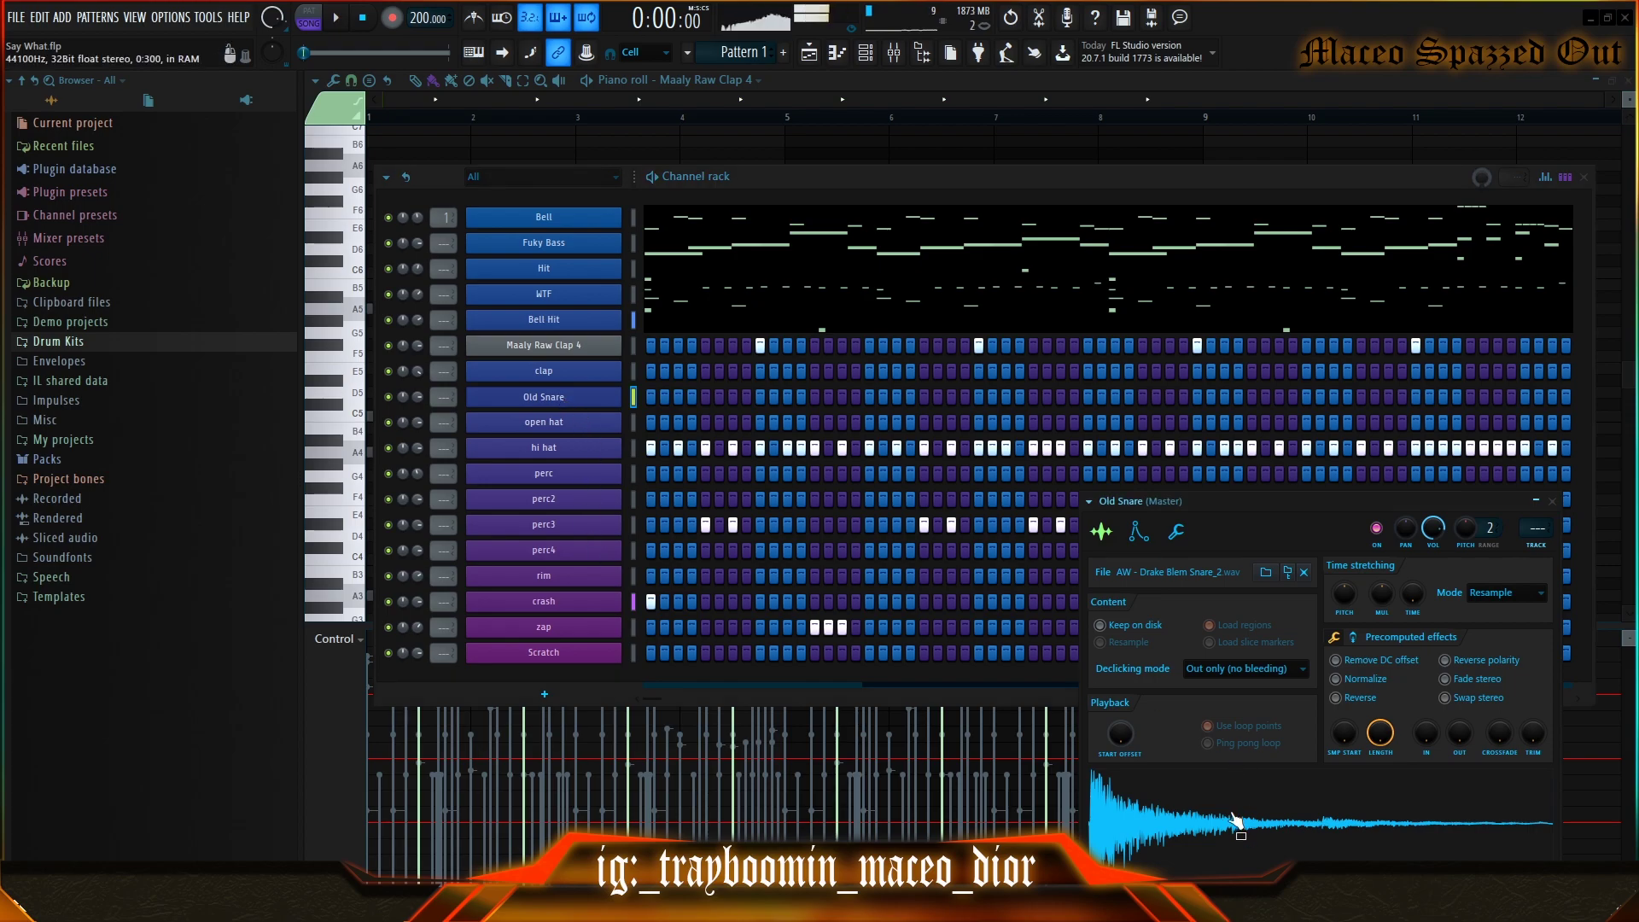
pyautogui.click(1565, 503)
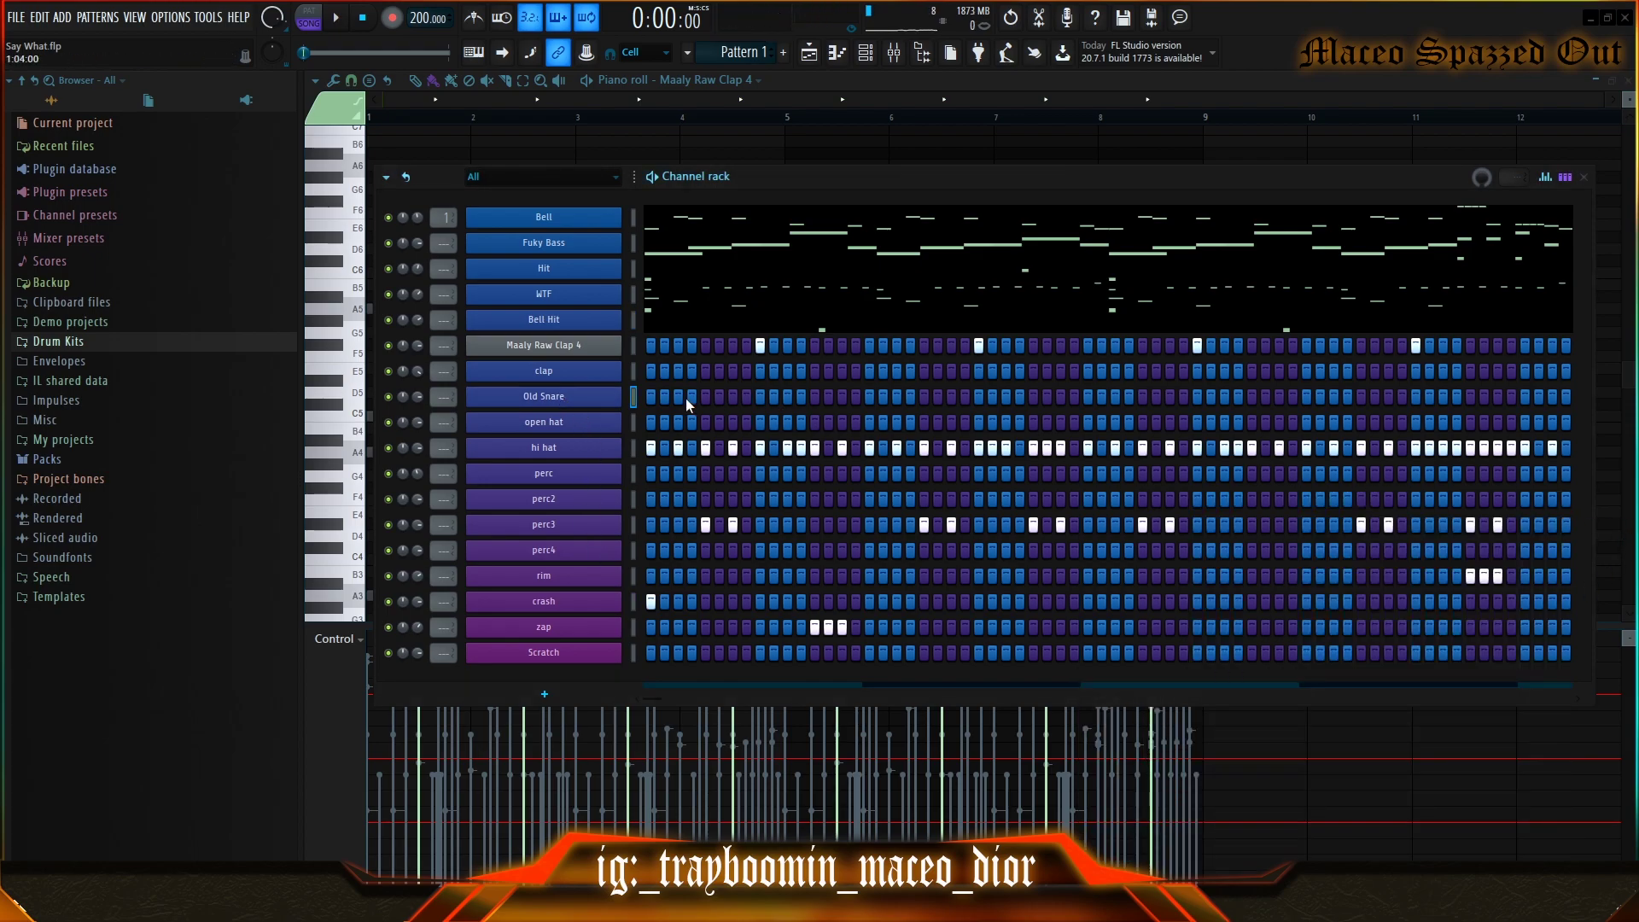
pyautogui.press('space')
pyautogui.click(734, 398)
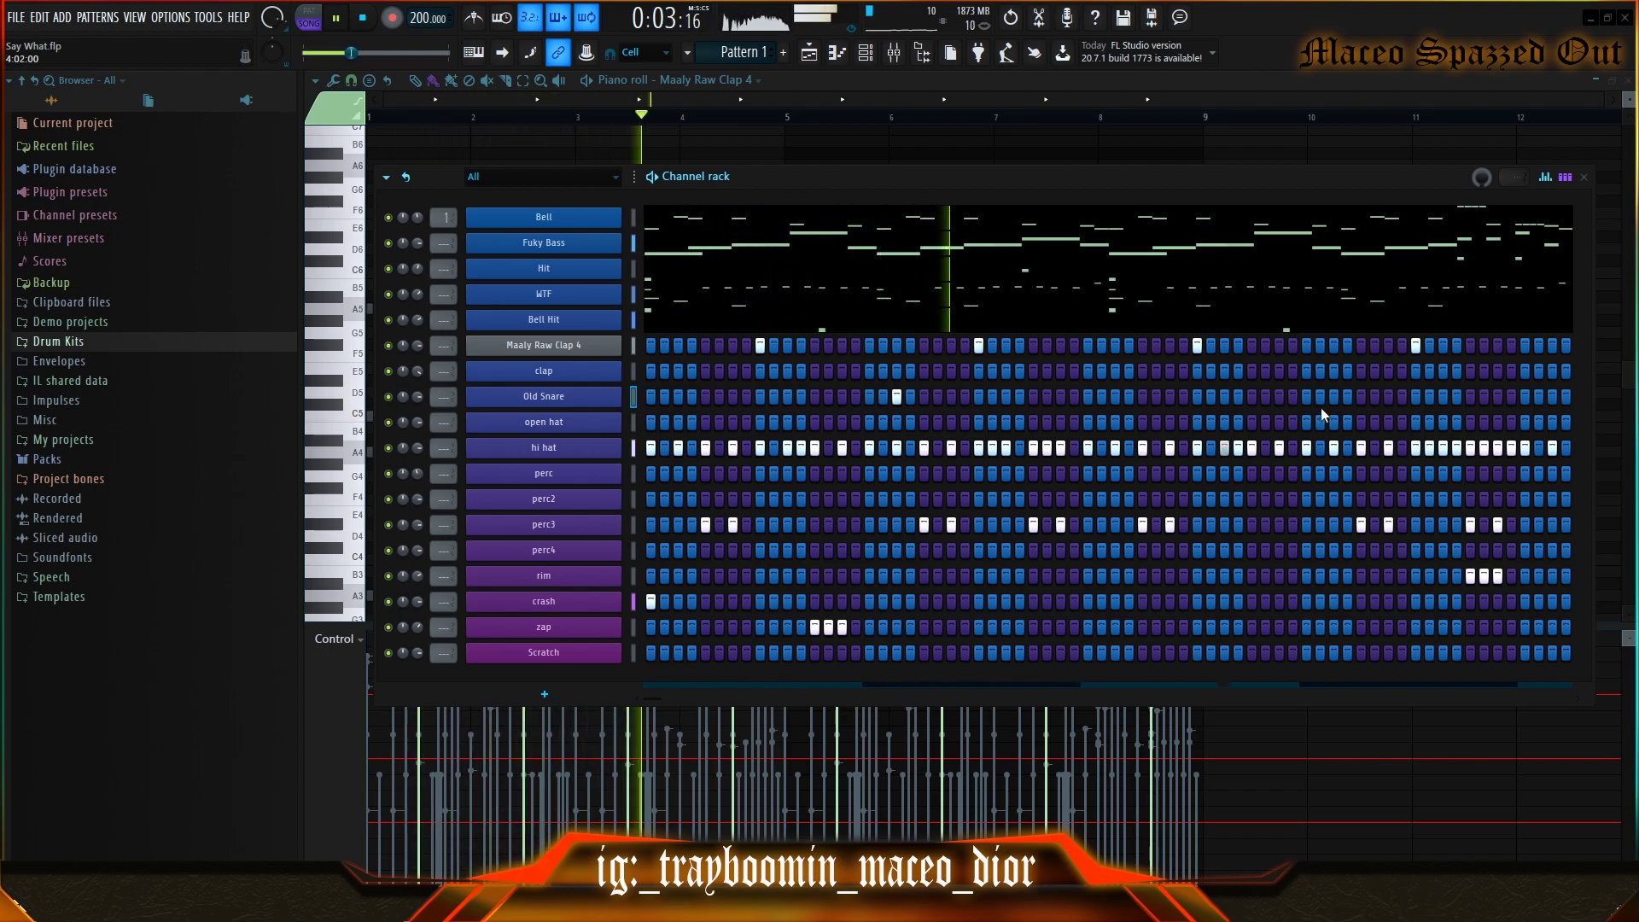
pyautogui.rightClick(649, 395)
pyautogui.click(797, 426)
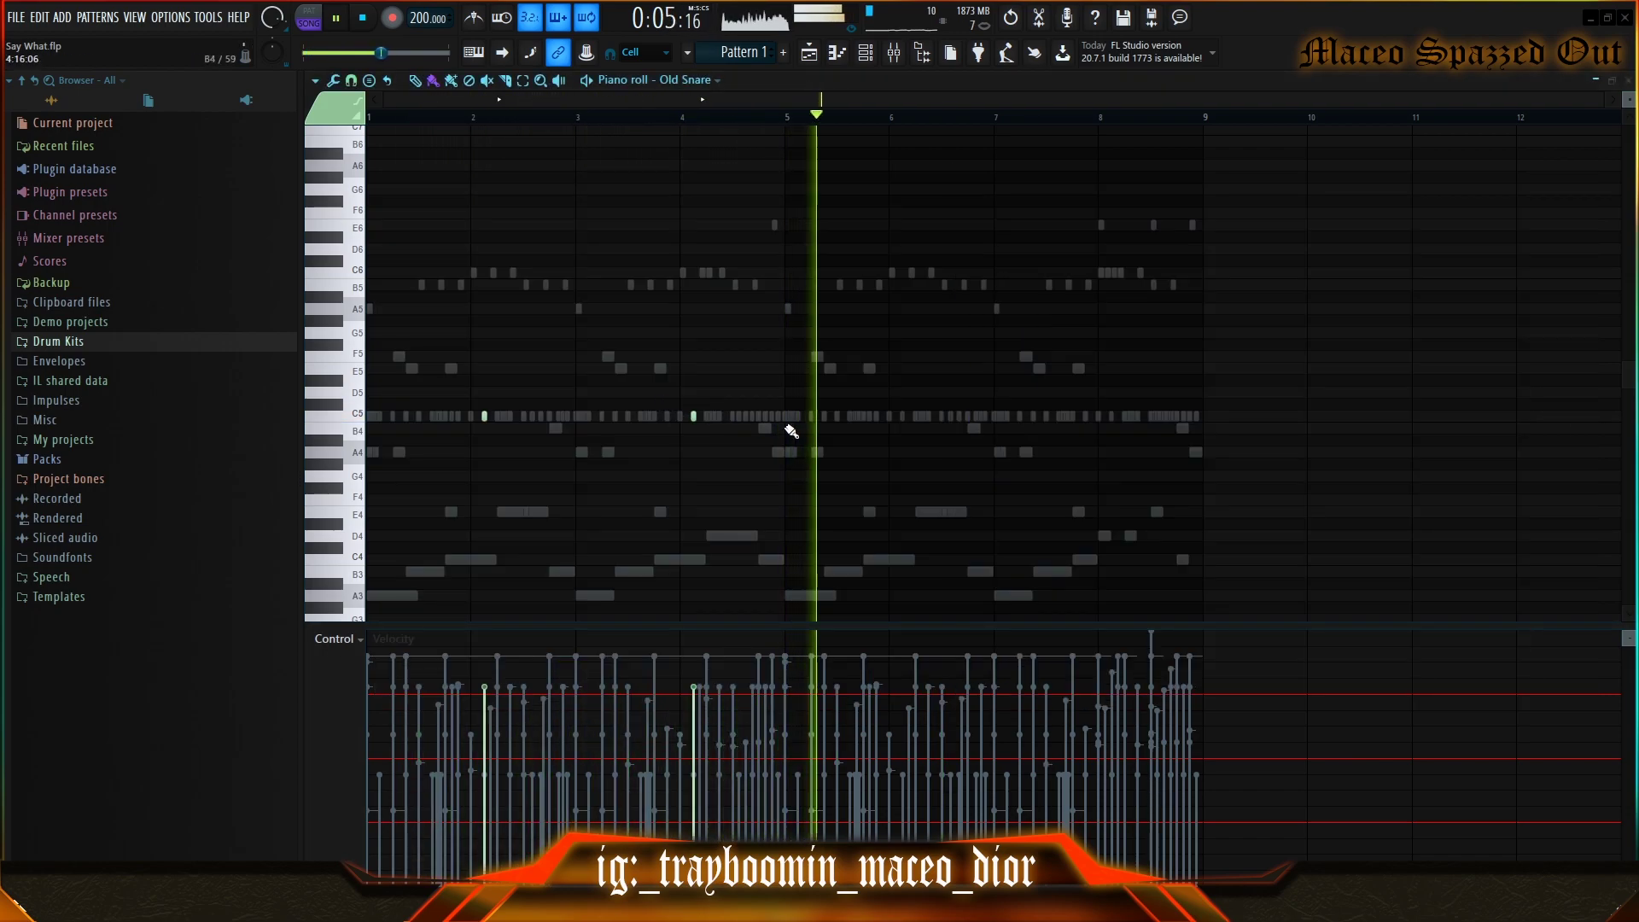
pyautogui.press('space')
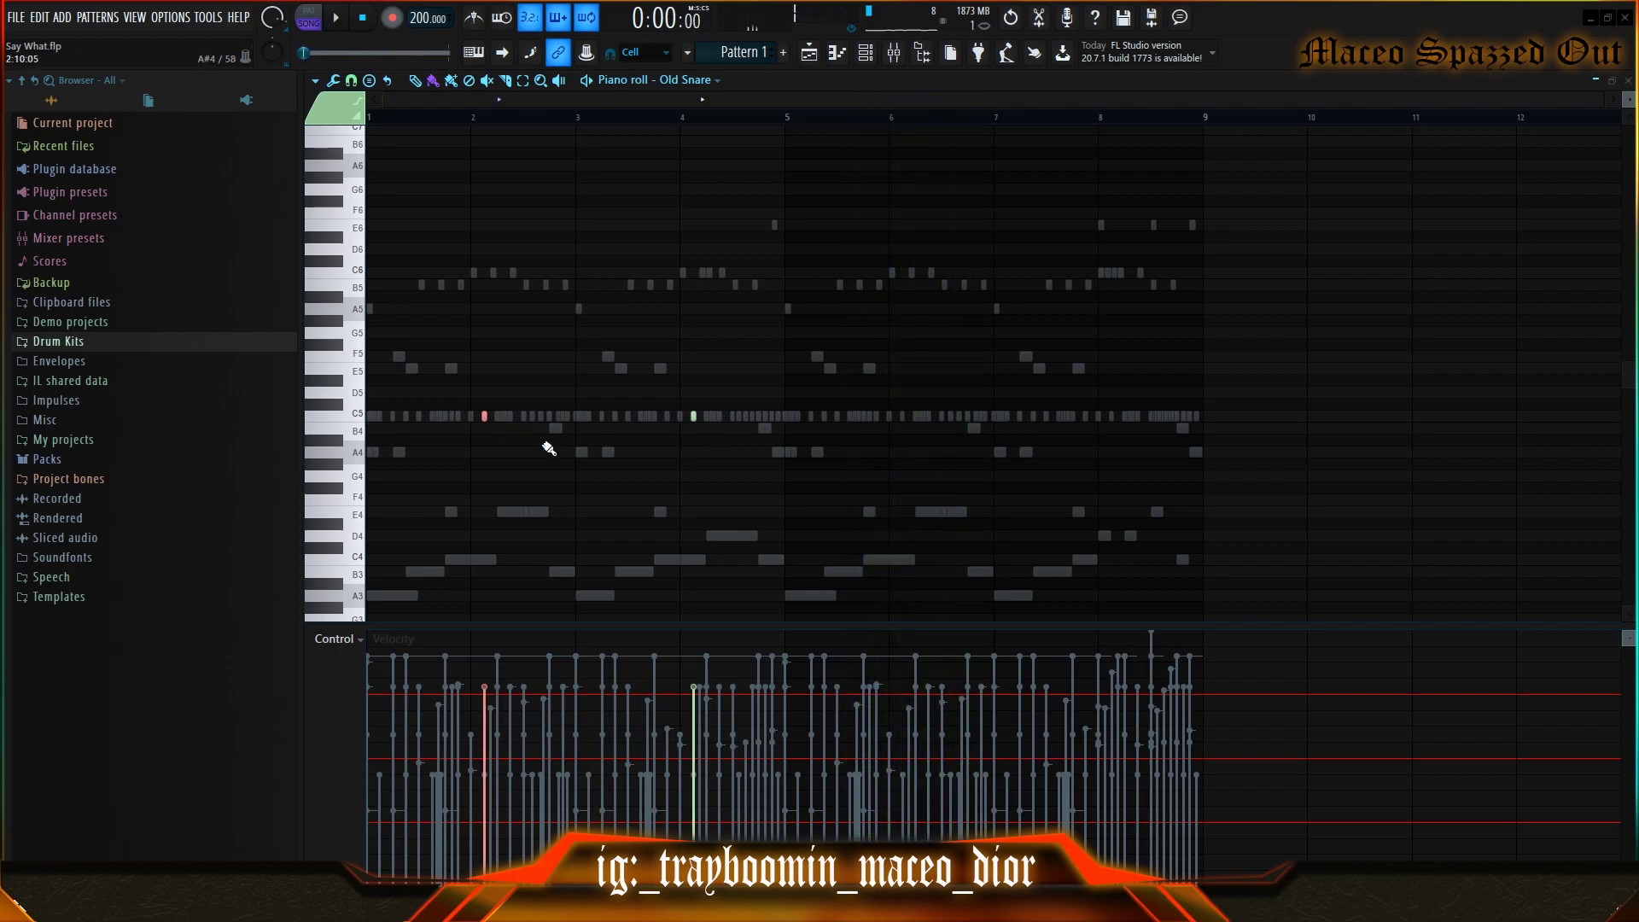
pyautogui.moveTo(737, 459); pyautogui.dragTo(371, 400)
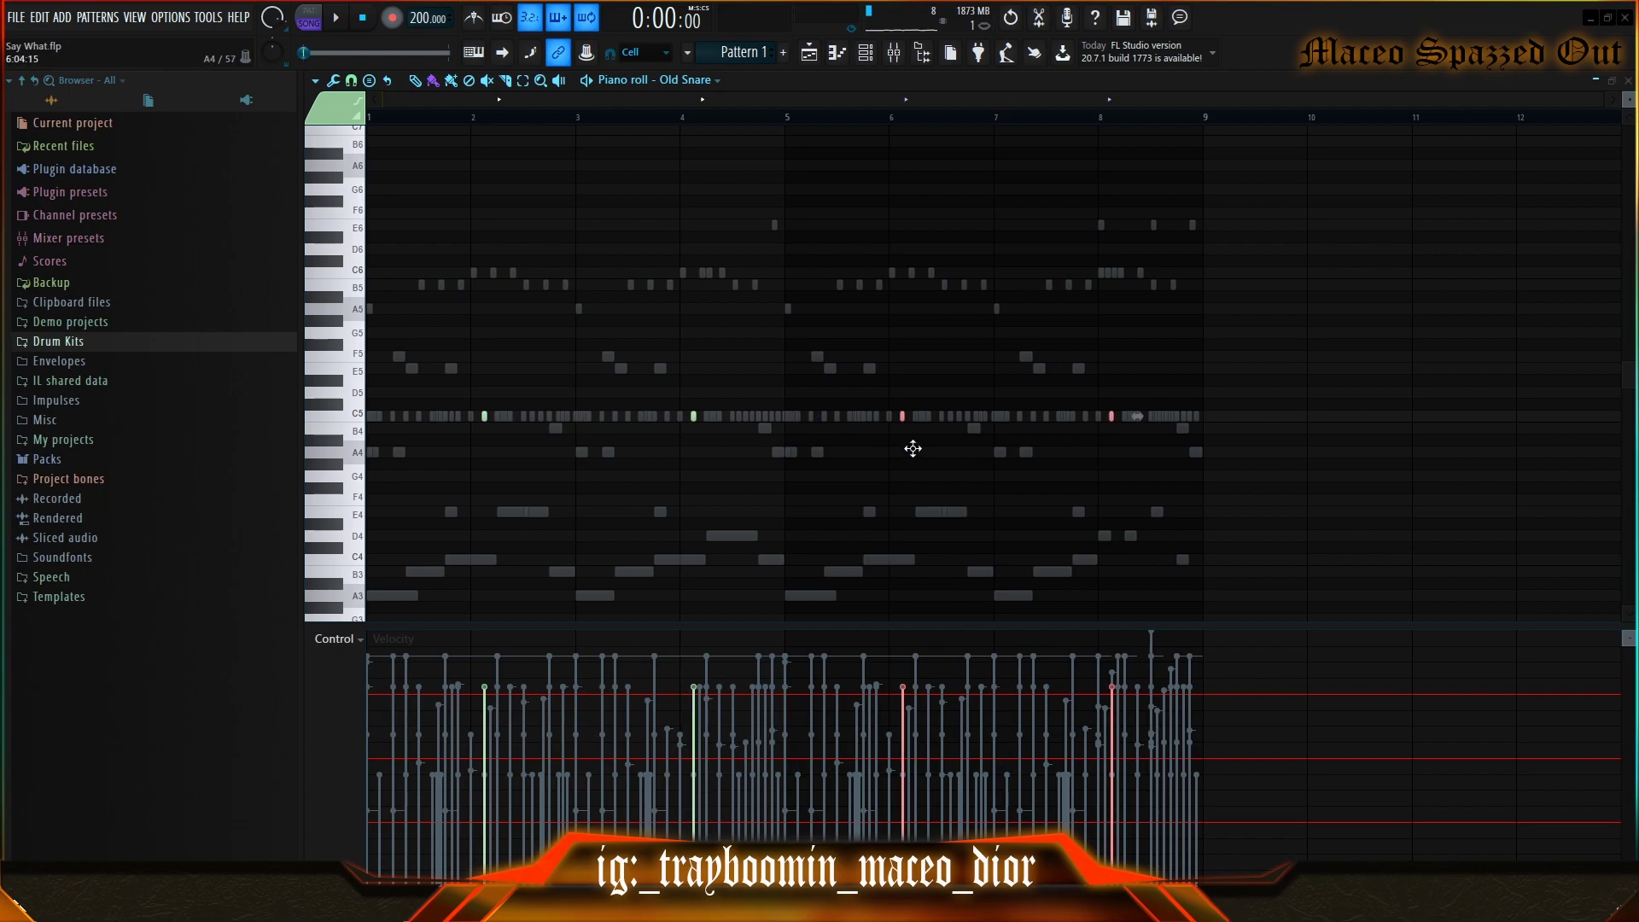
pyautogui.press('F6')
# - Add an open hat step and check the open hat C5 notes in the piano roll
pyautogui.press('space')
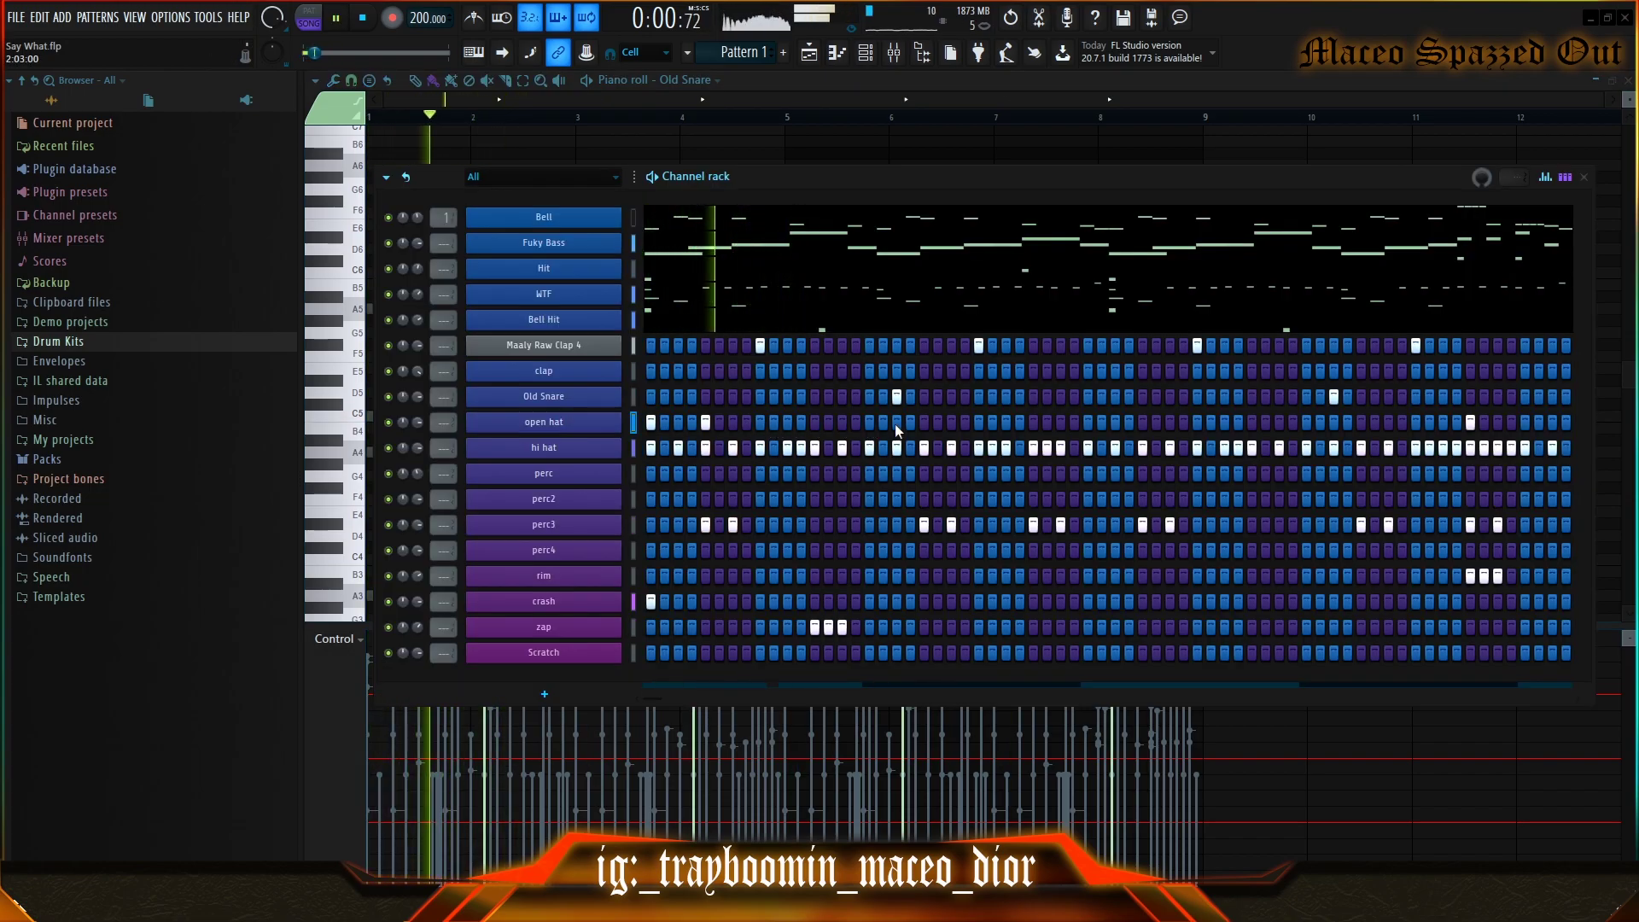
pyautogui.click(923, 422)
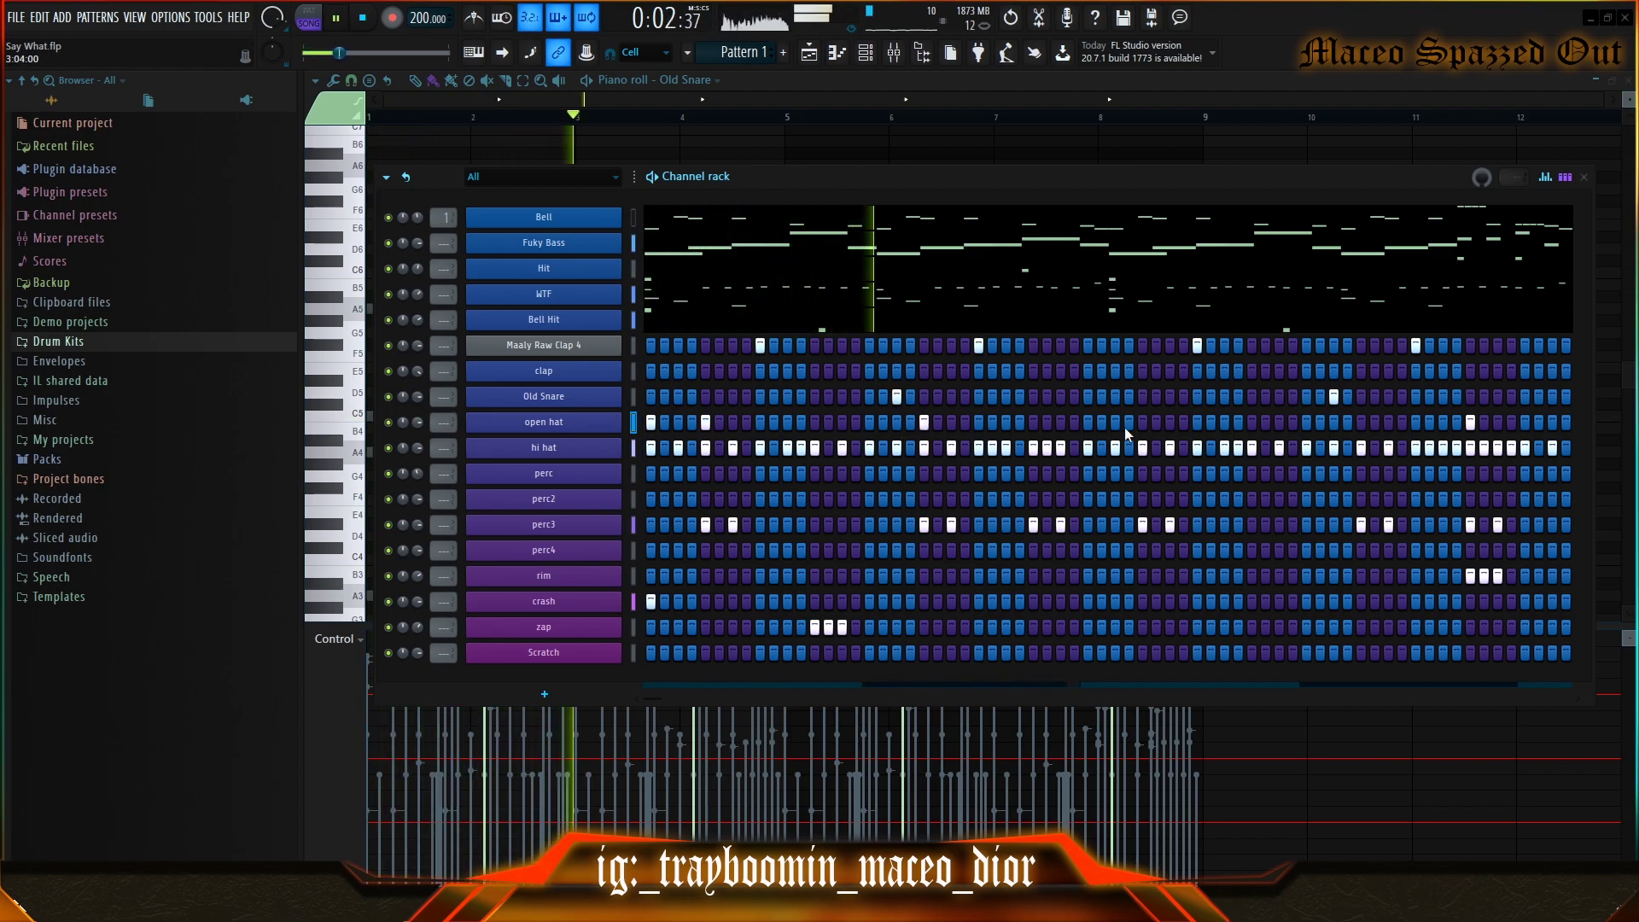
pyautogui.press('space')
pyautogui.rightClick(544, 422)
pyautogui.click(666, 430)
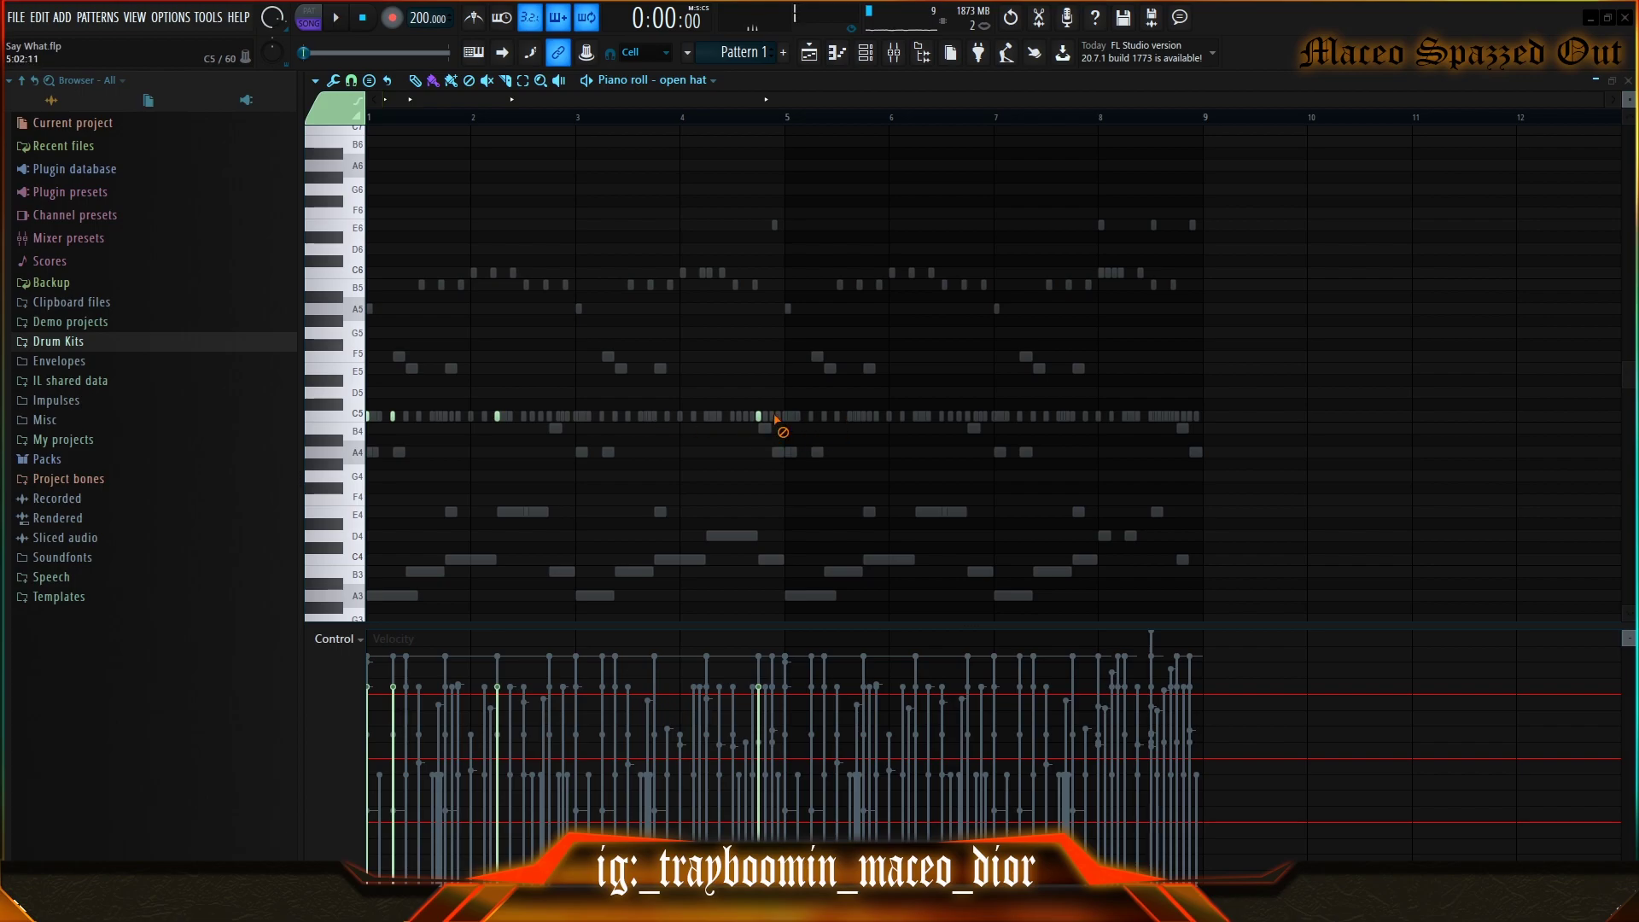
pyautogui.moveTo(682, 392); pyautogui.dragTo(395, 423)
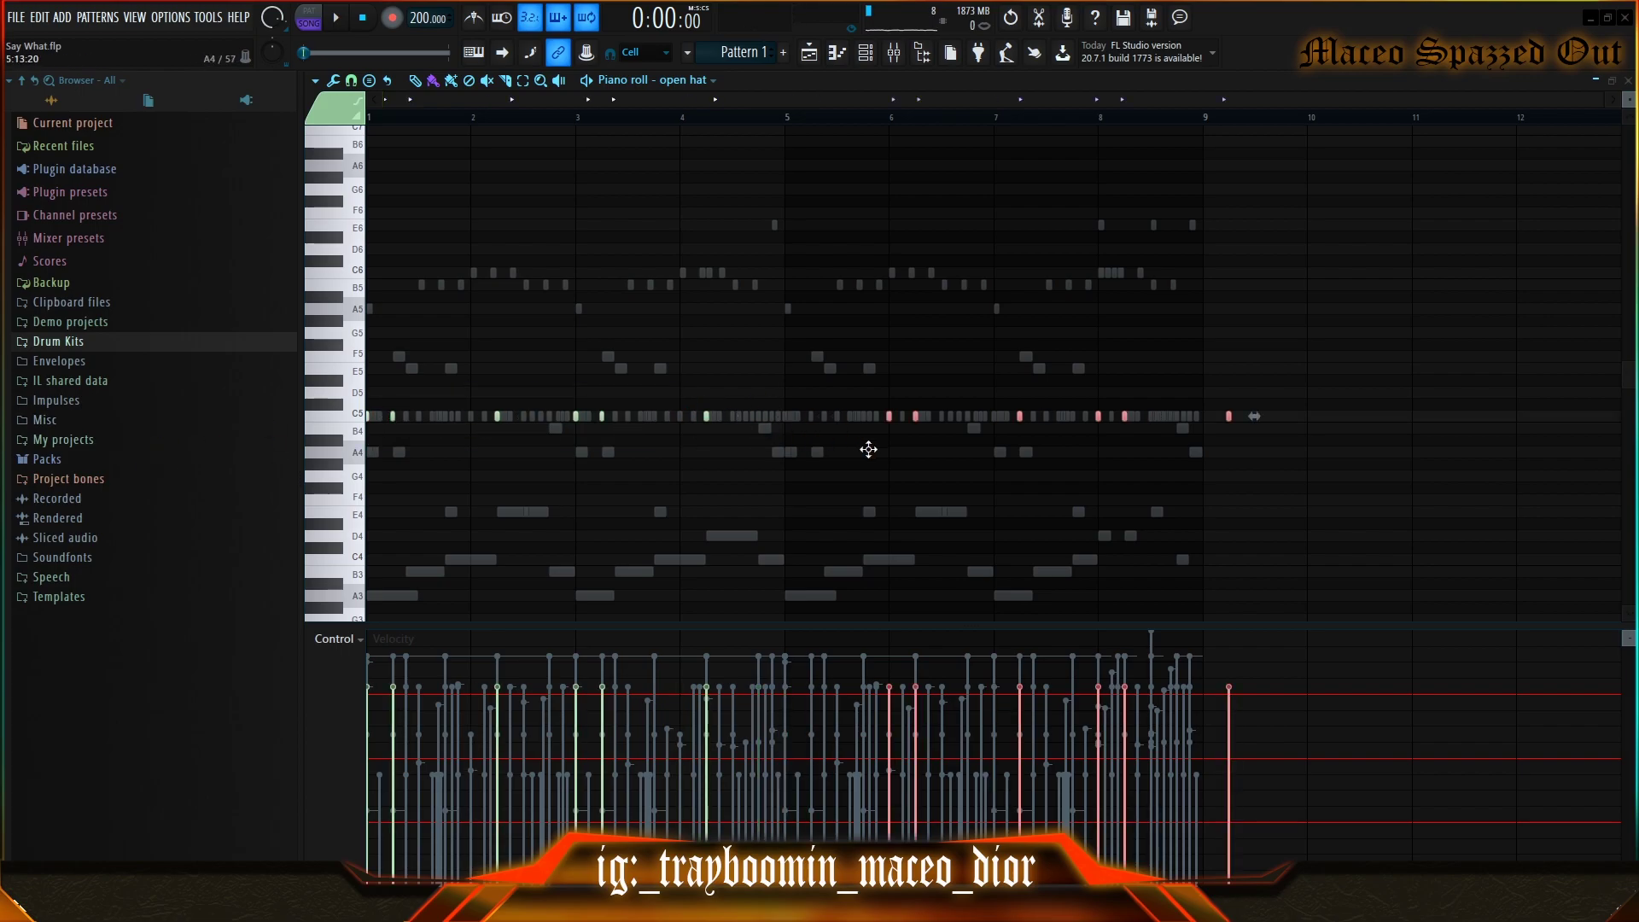
pyautogui.click(894, 53)
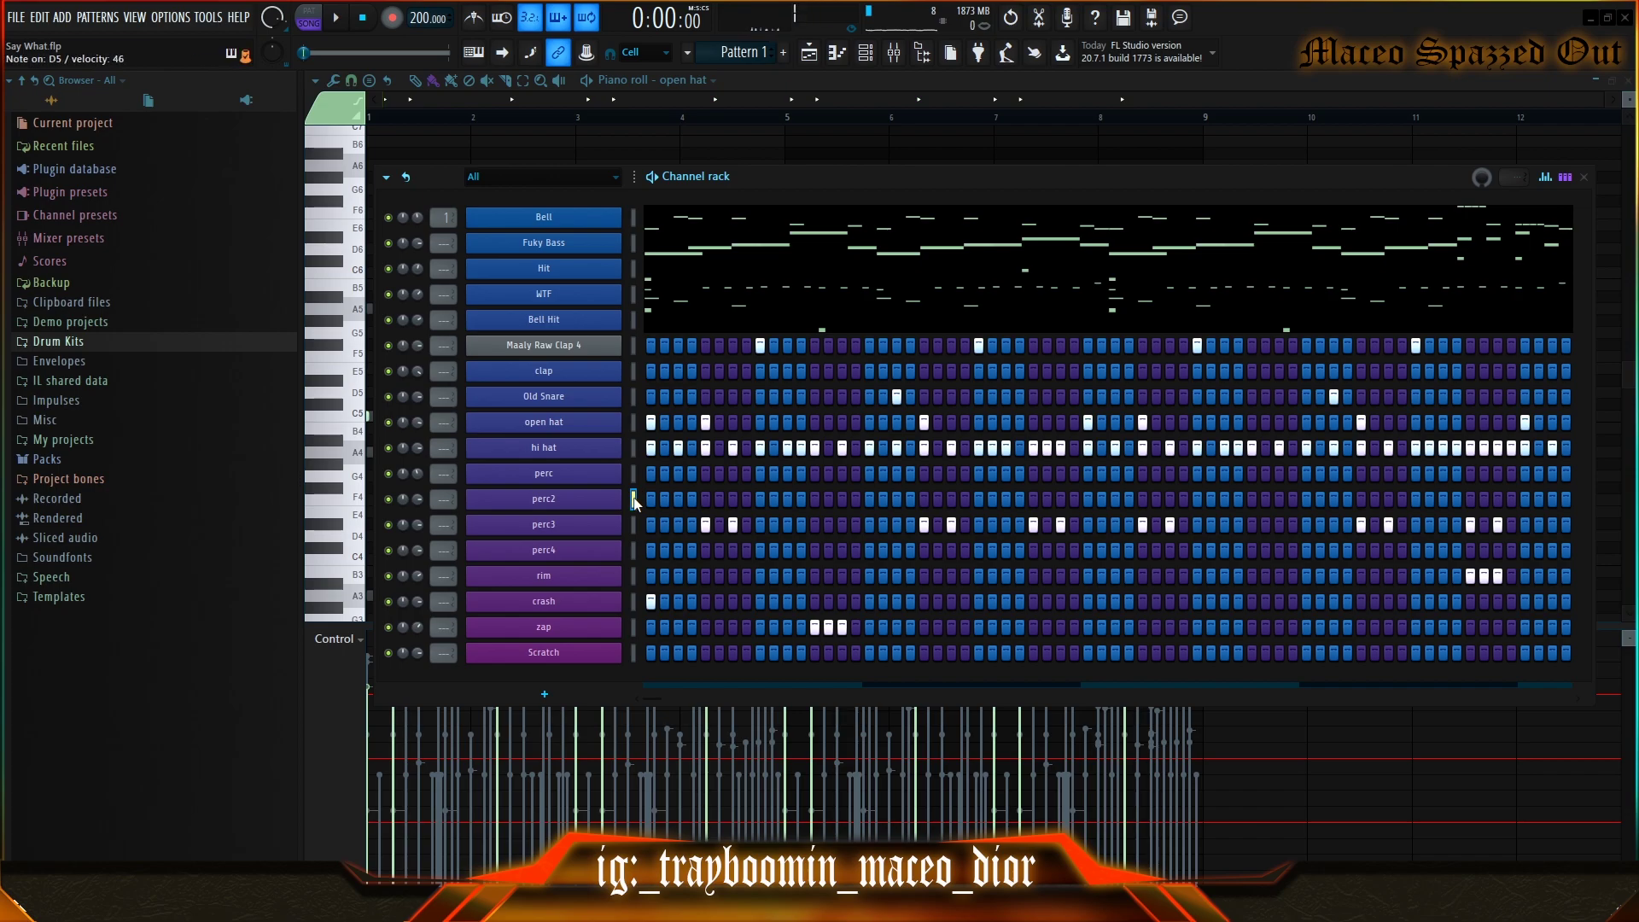
# - Duplicate the Bell channel as Bell #2, add C3 and D6 notes, and play
pyautogui.rightClick(538, 229)
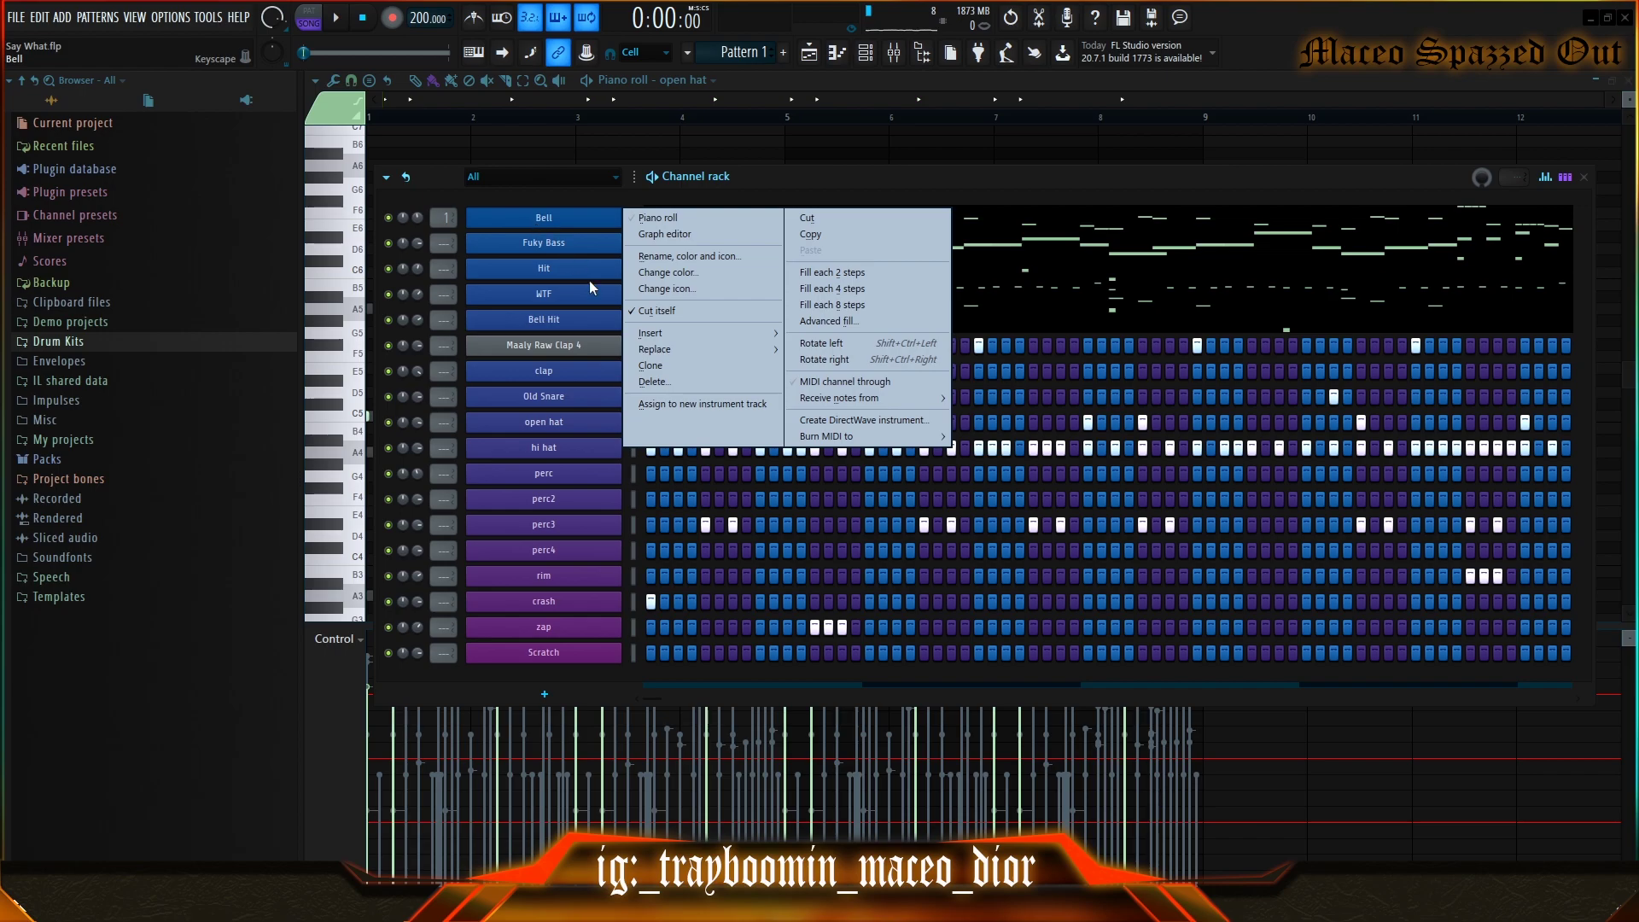
pyautogui.click(649, 369)
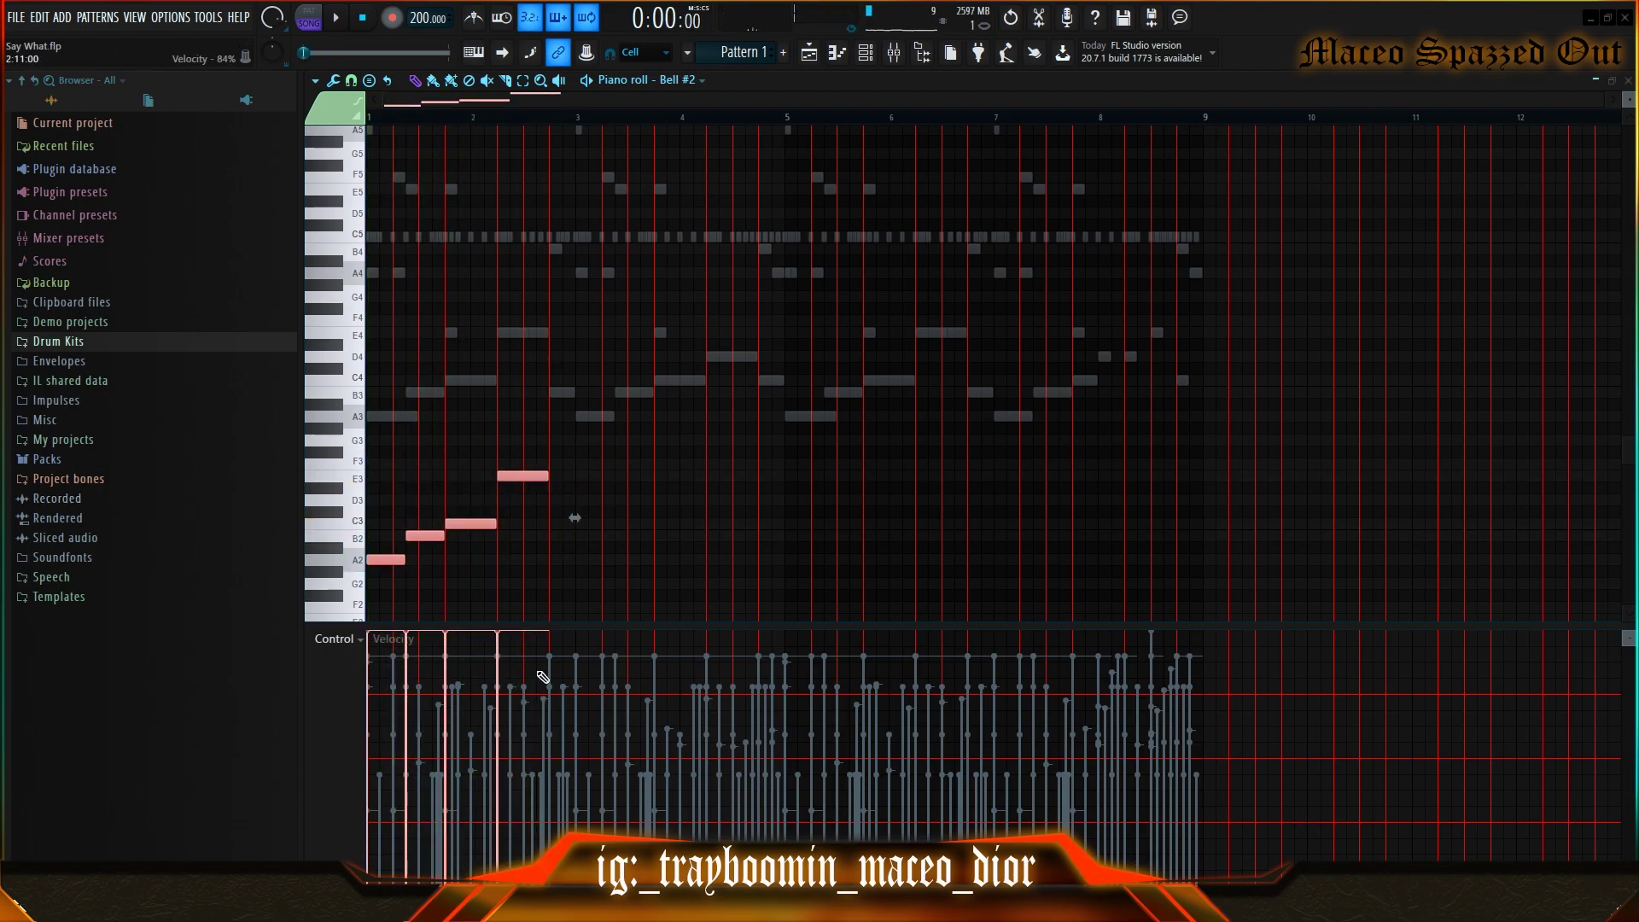
pyautogui.click(544, 525)
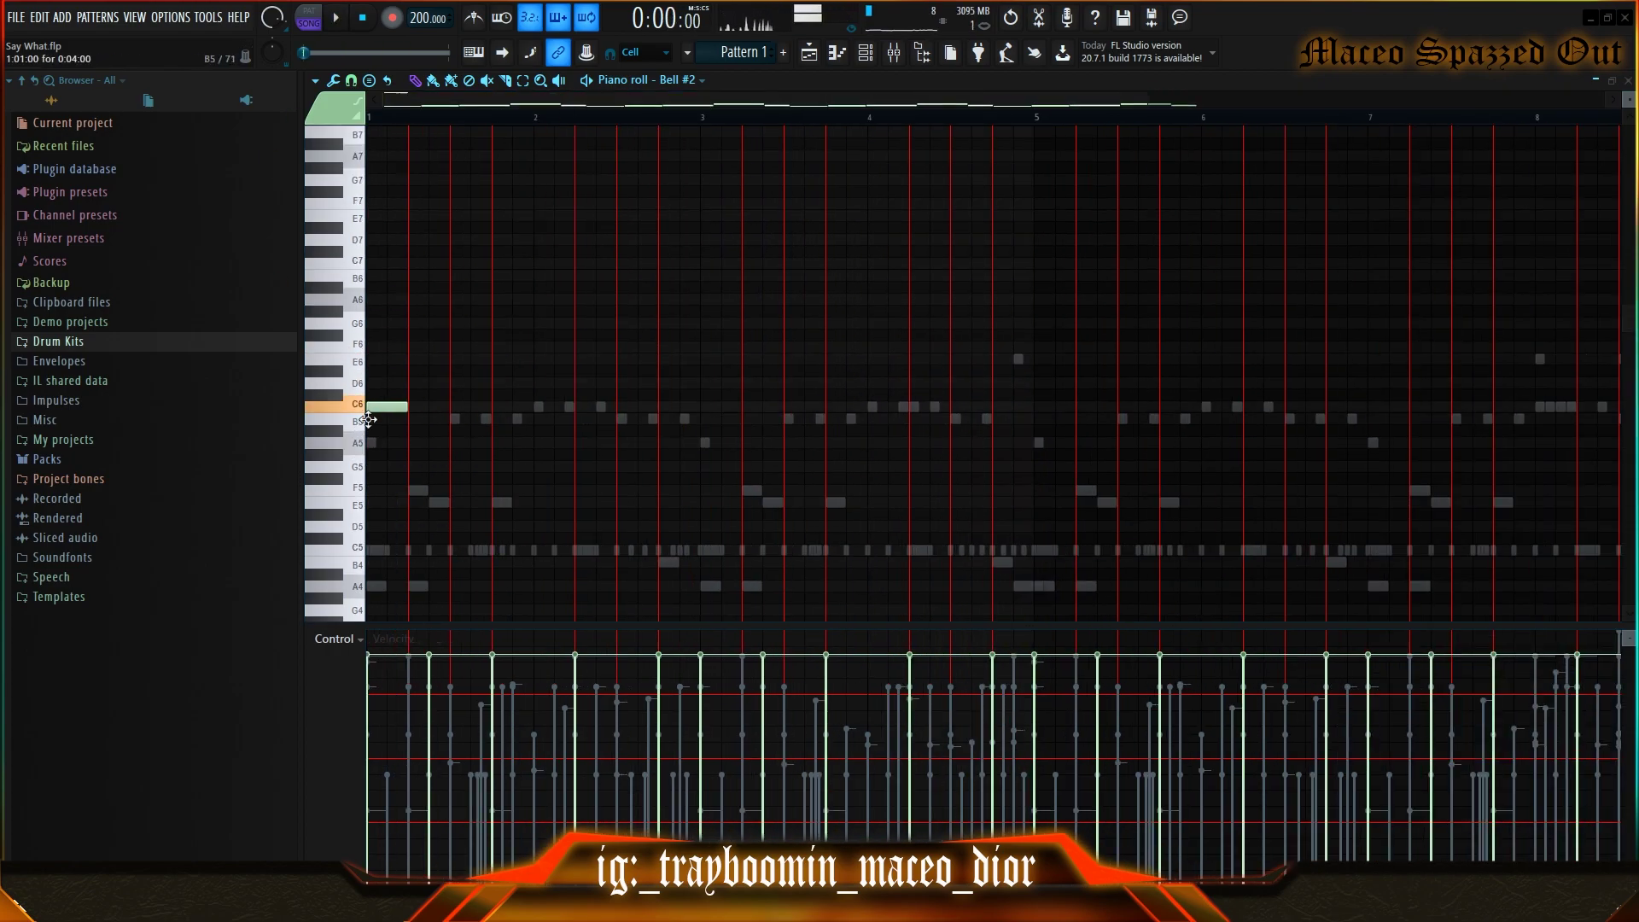
pyautogui.click(410, 385)
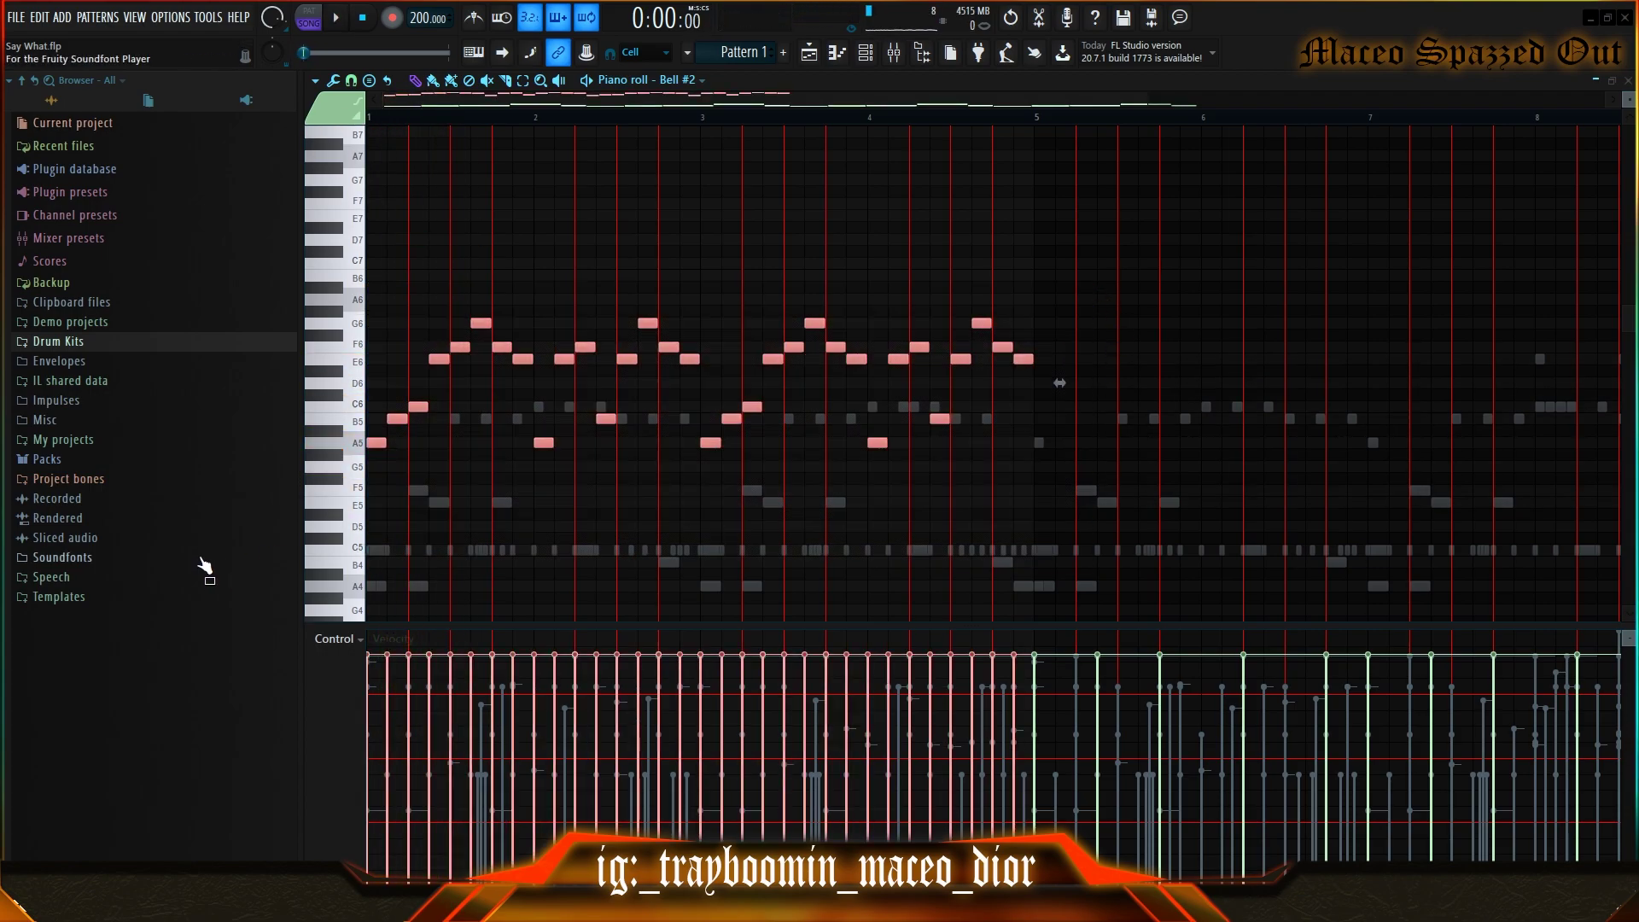
pyautogui.press('space')
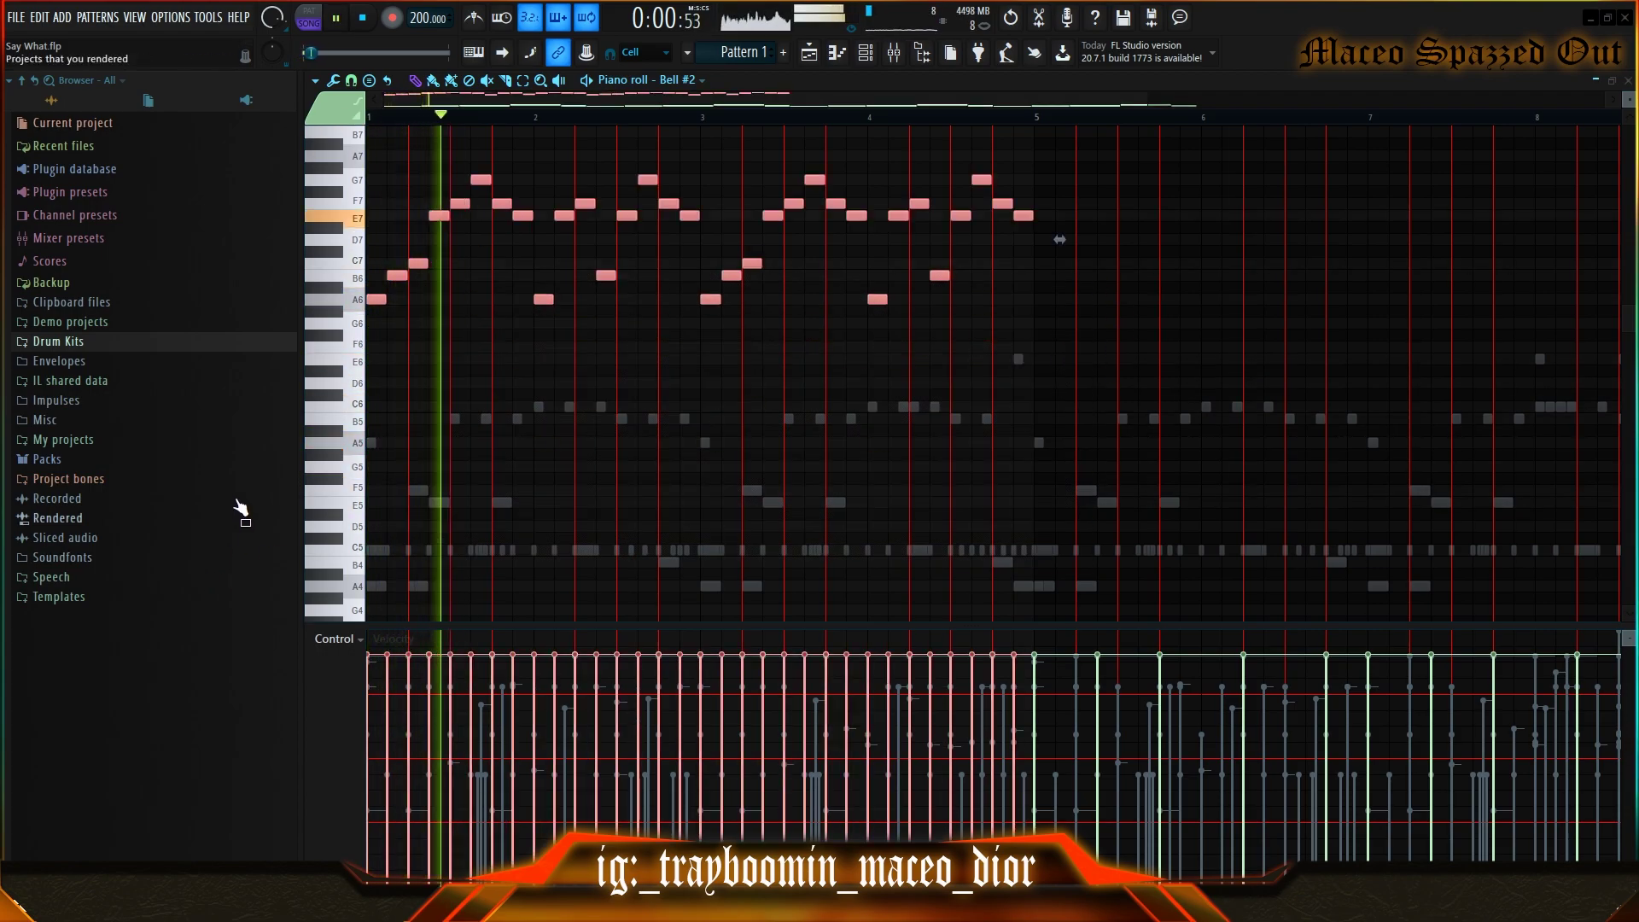
pyautogui.scroll(2, 1025, 359)
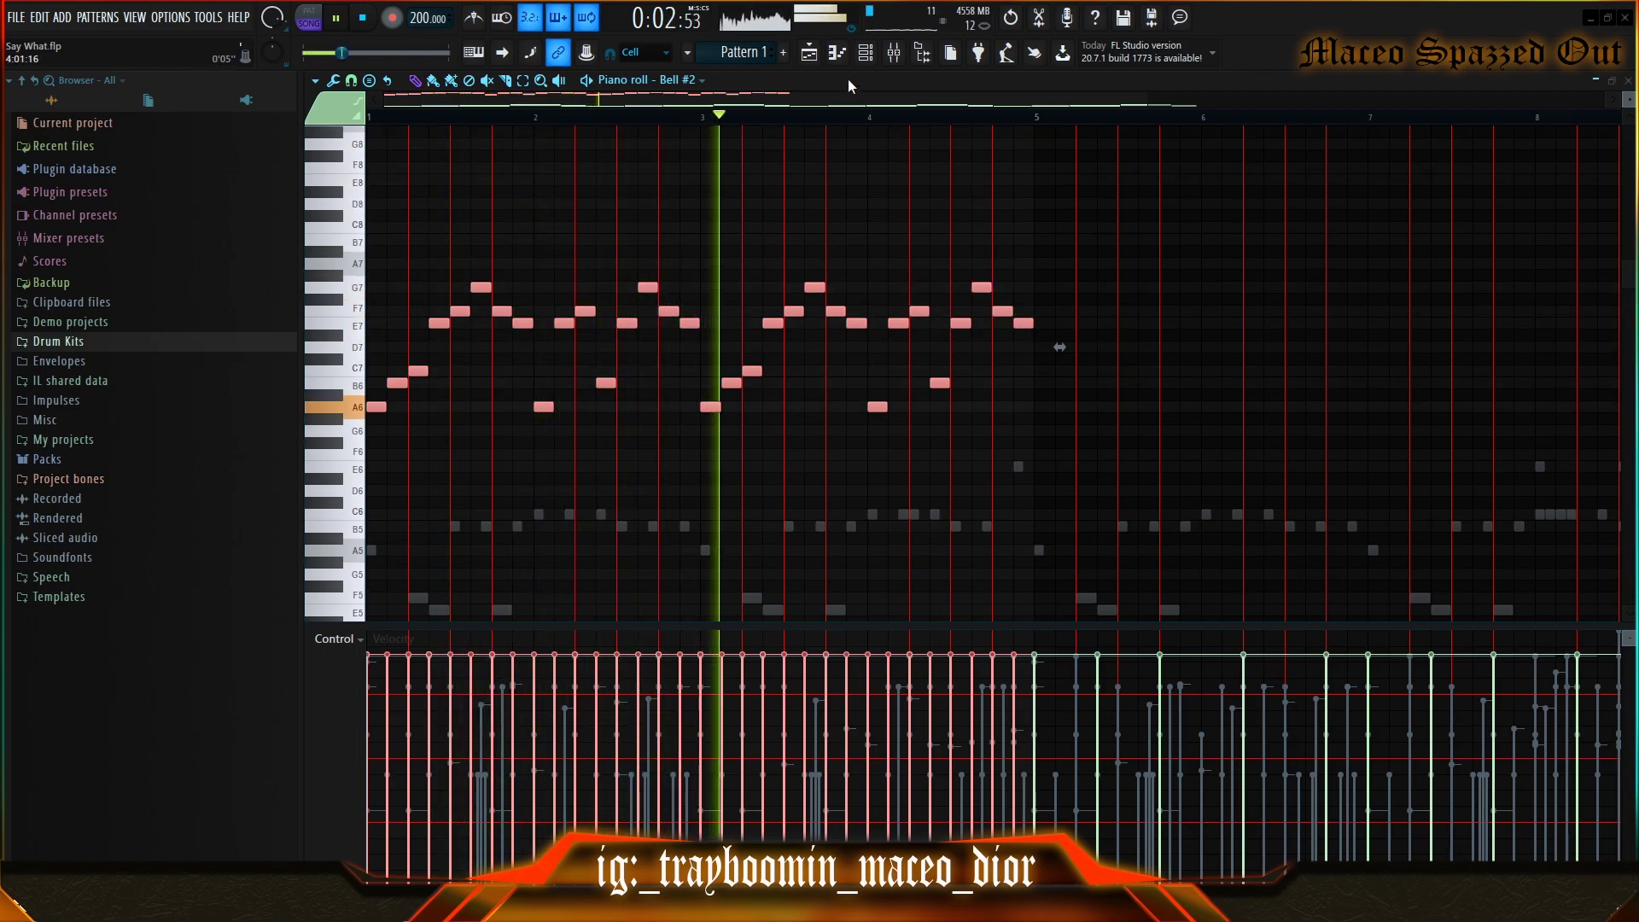
# - Select all Bell #2 notes and duplicate them into bars 5–8
pyautogui.press('F6')
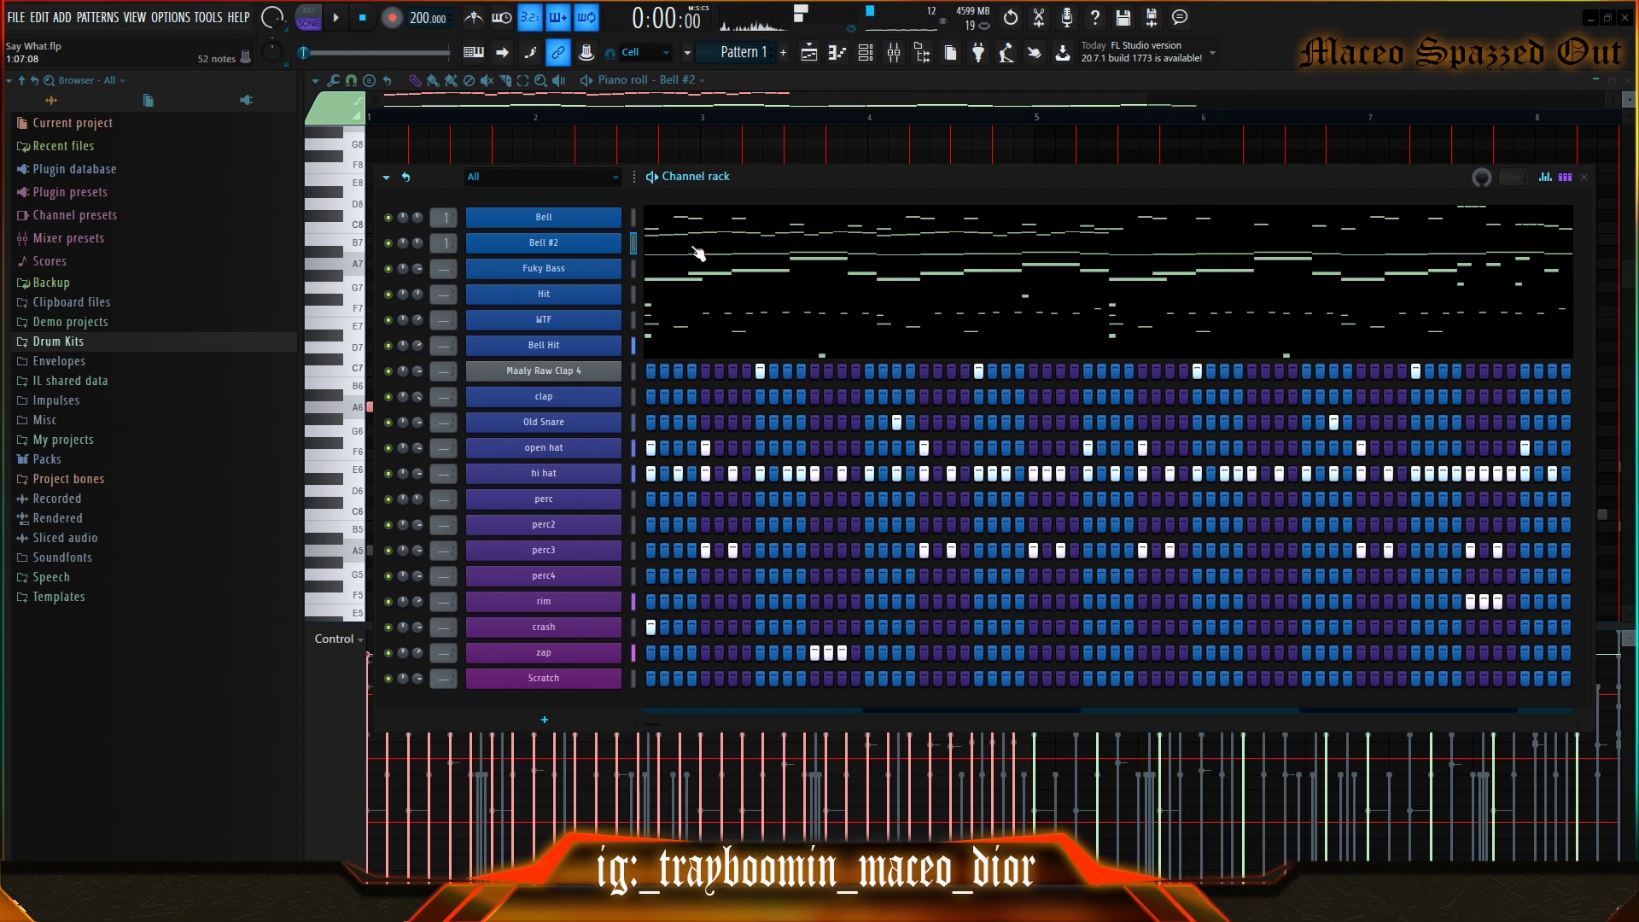
pyautogui.press('F6')
pyautogui.moveTo(1110, 255); pyautogui.dragTo(389, 428)
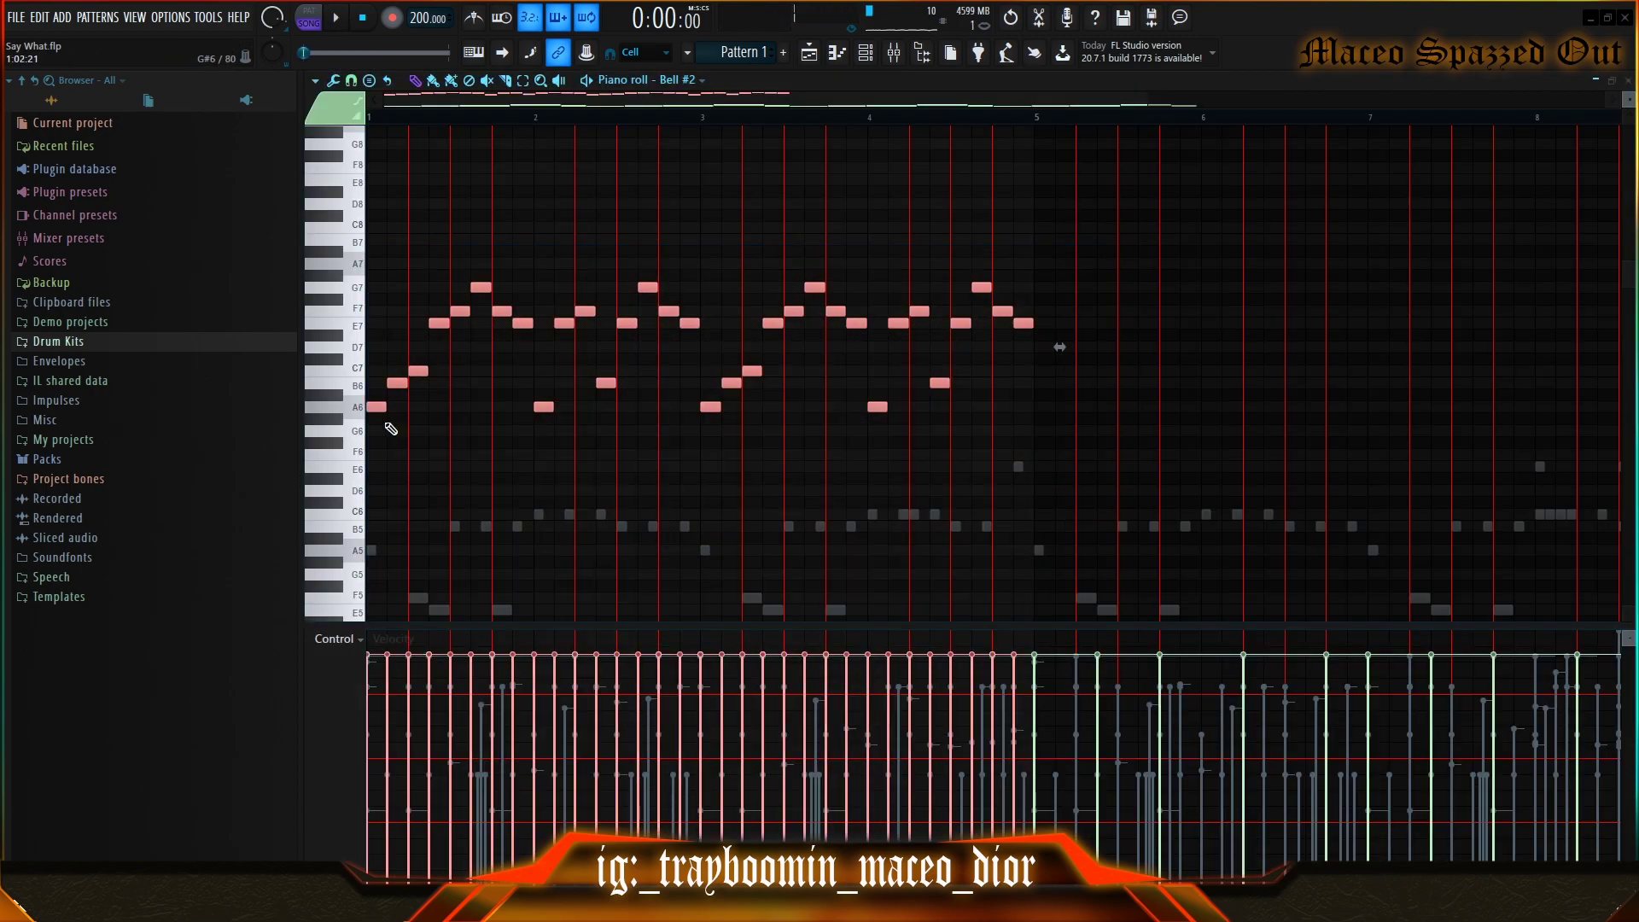
pyautogui.hotkey('ctrl', 'b')
pyautogui.hotkey('ctrl', 'b')
pyautogui.hotkey('ctrl', 'd')
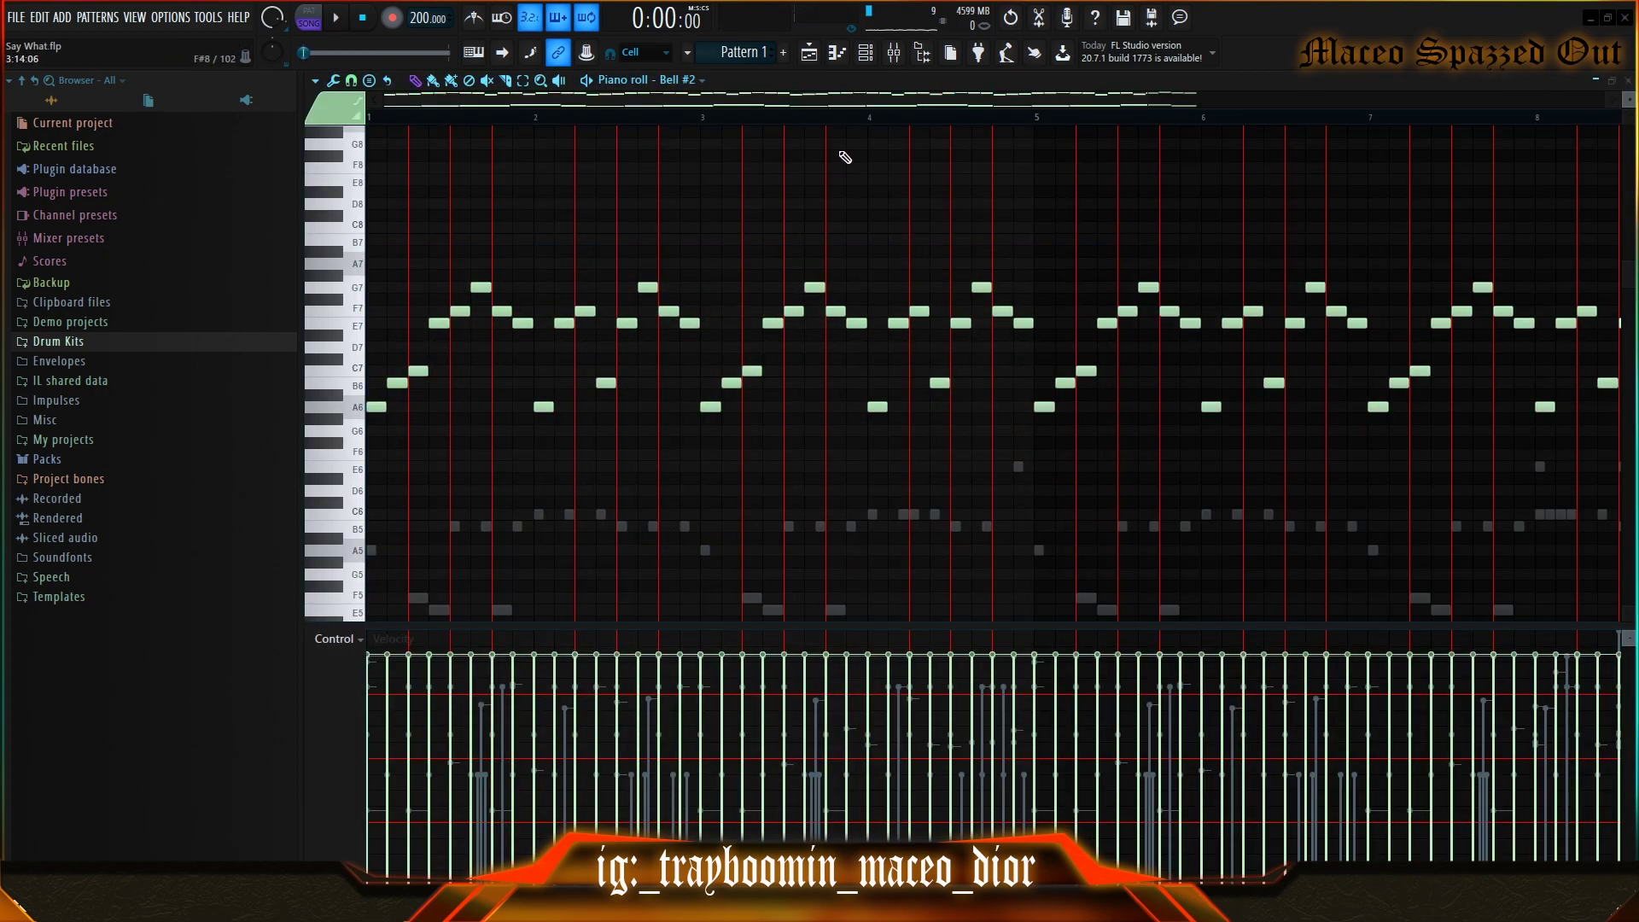
pyautogui.scroll(-3, 840, 128)
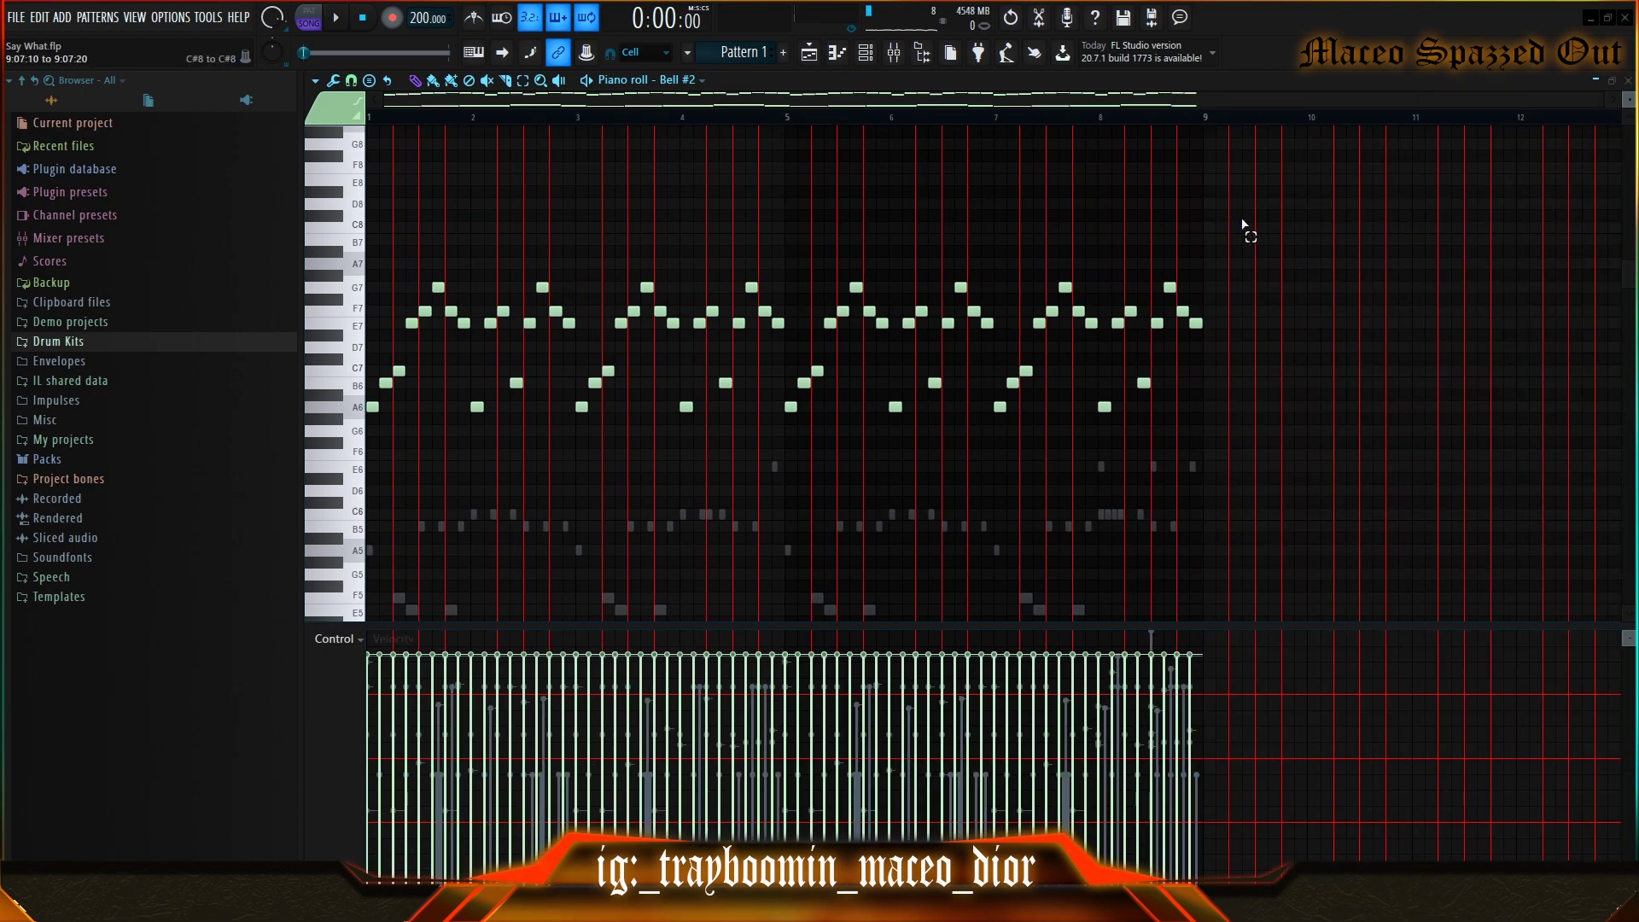
# - Select all eight bars of Bell #2 notes, lower their velocity and dismiss the randomizer
pyautogui.moveTo(1240, 216); pyautogui.dragTo(368, 617)
pyautogui.scroll(-2, 627, 544)
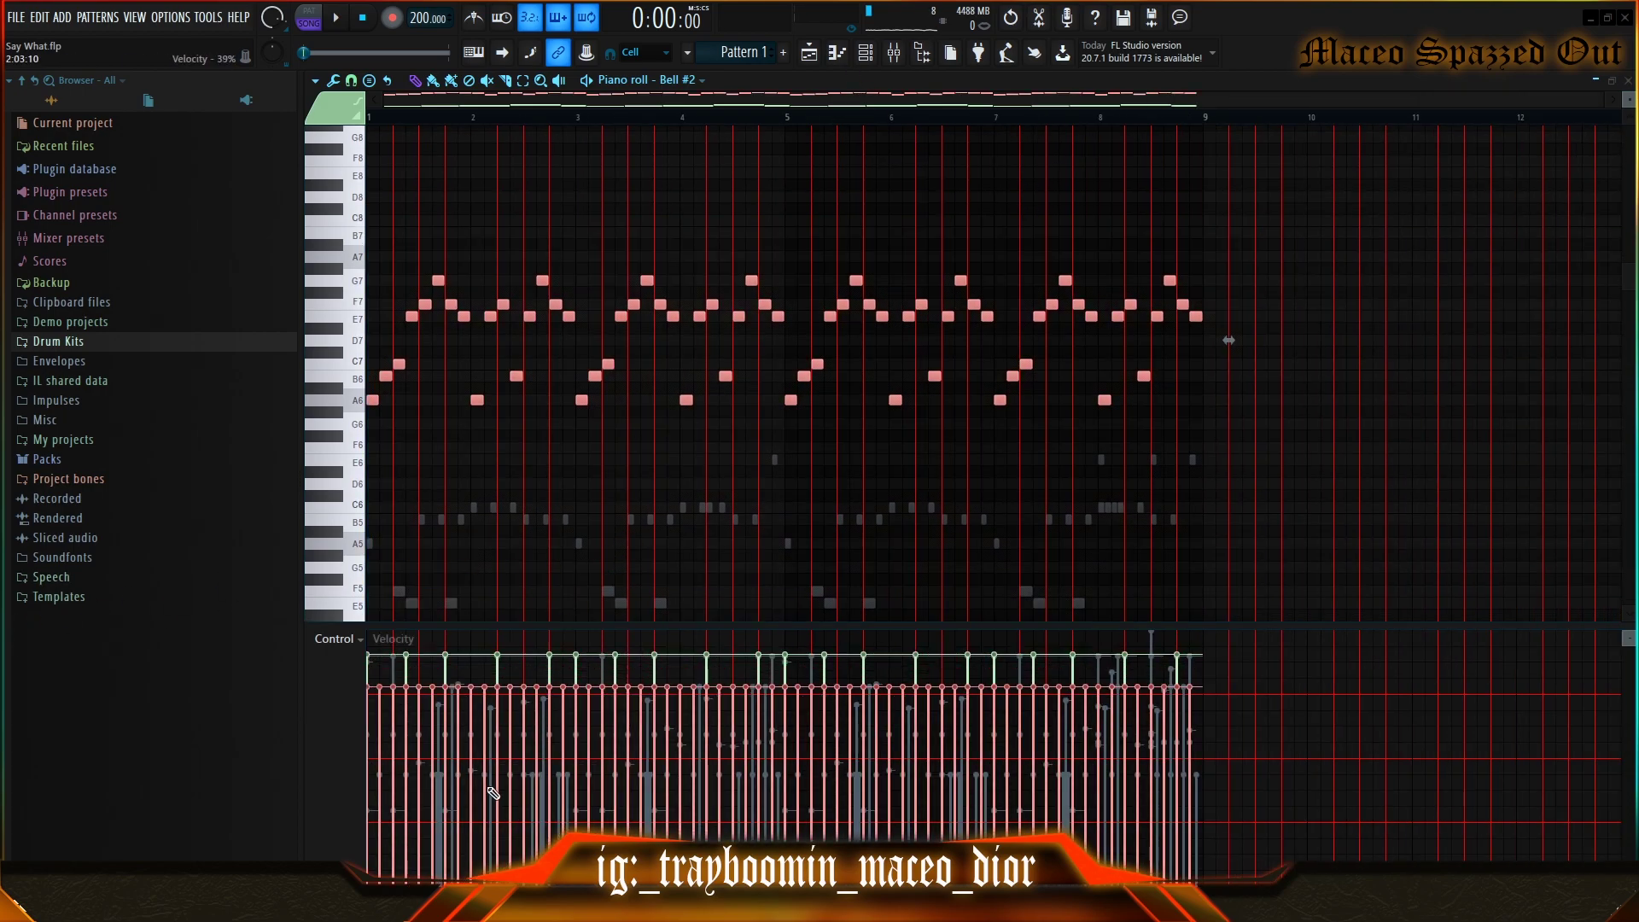
pyautogui.scroll(-3, 628, 680)
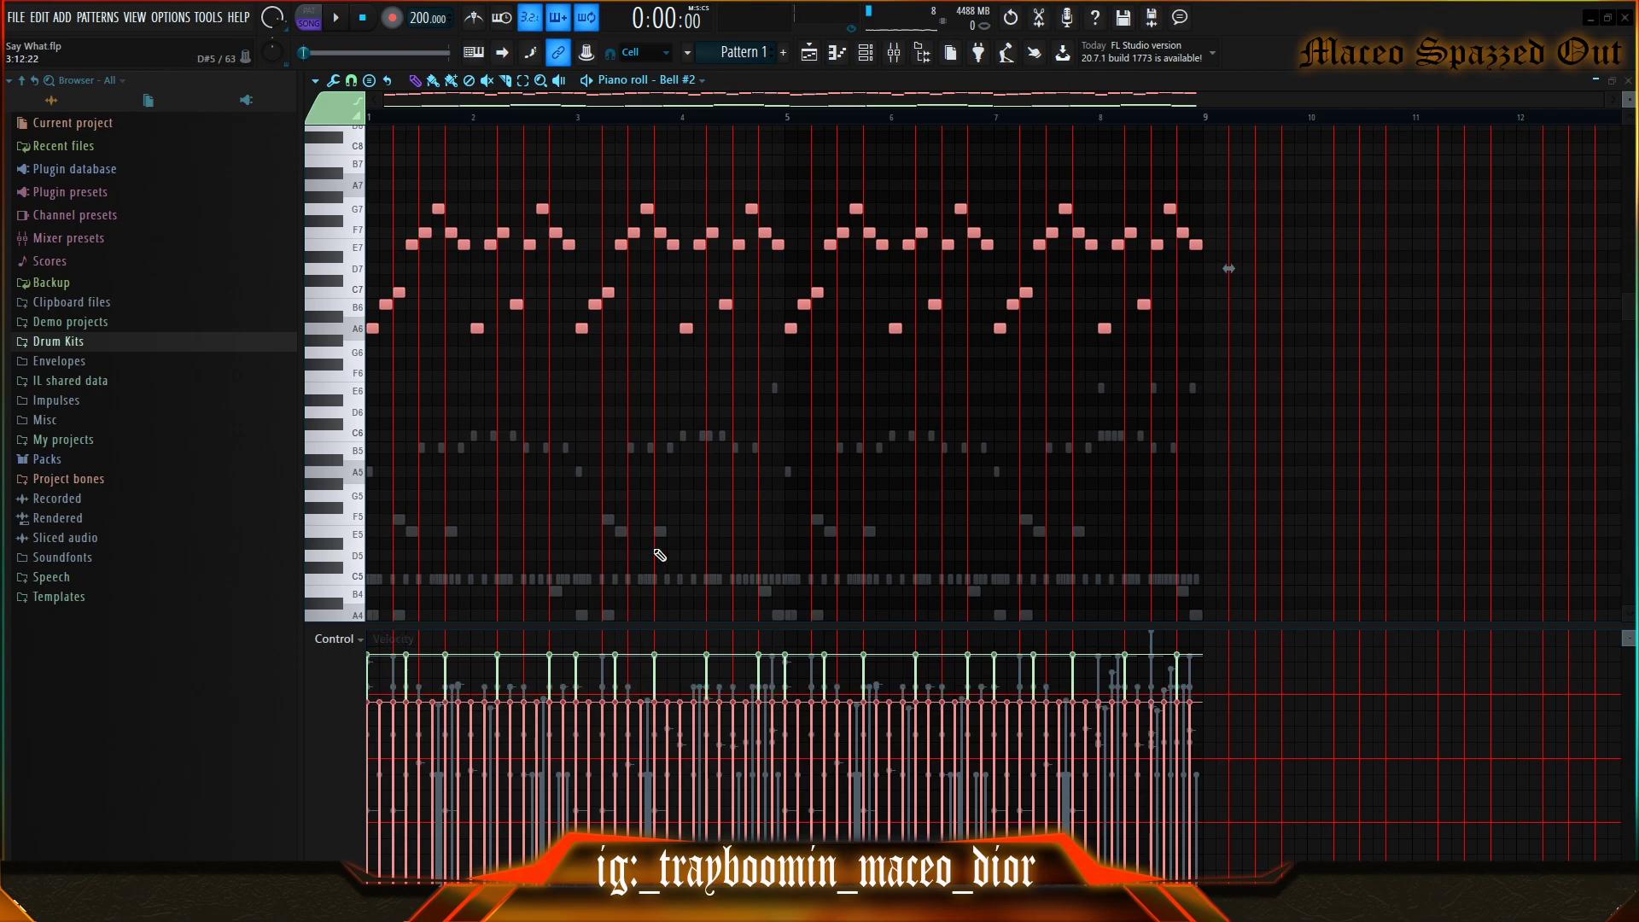
pyautogui.hotkey('alt', 'r')
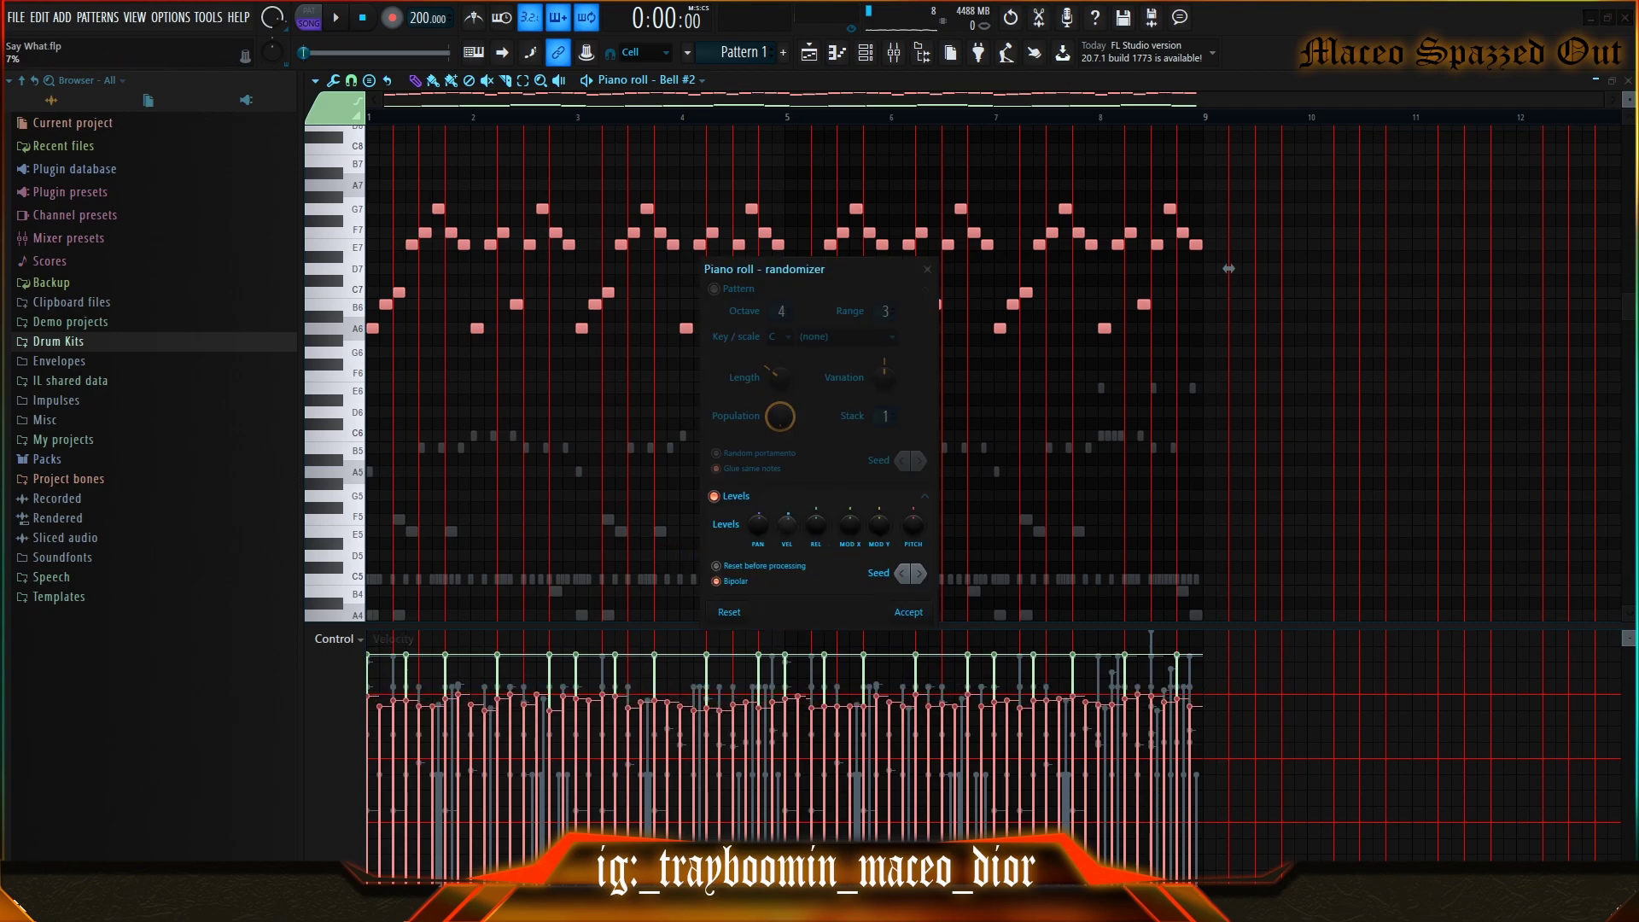
pyautogui.click(906, 613)
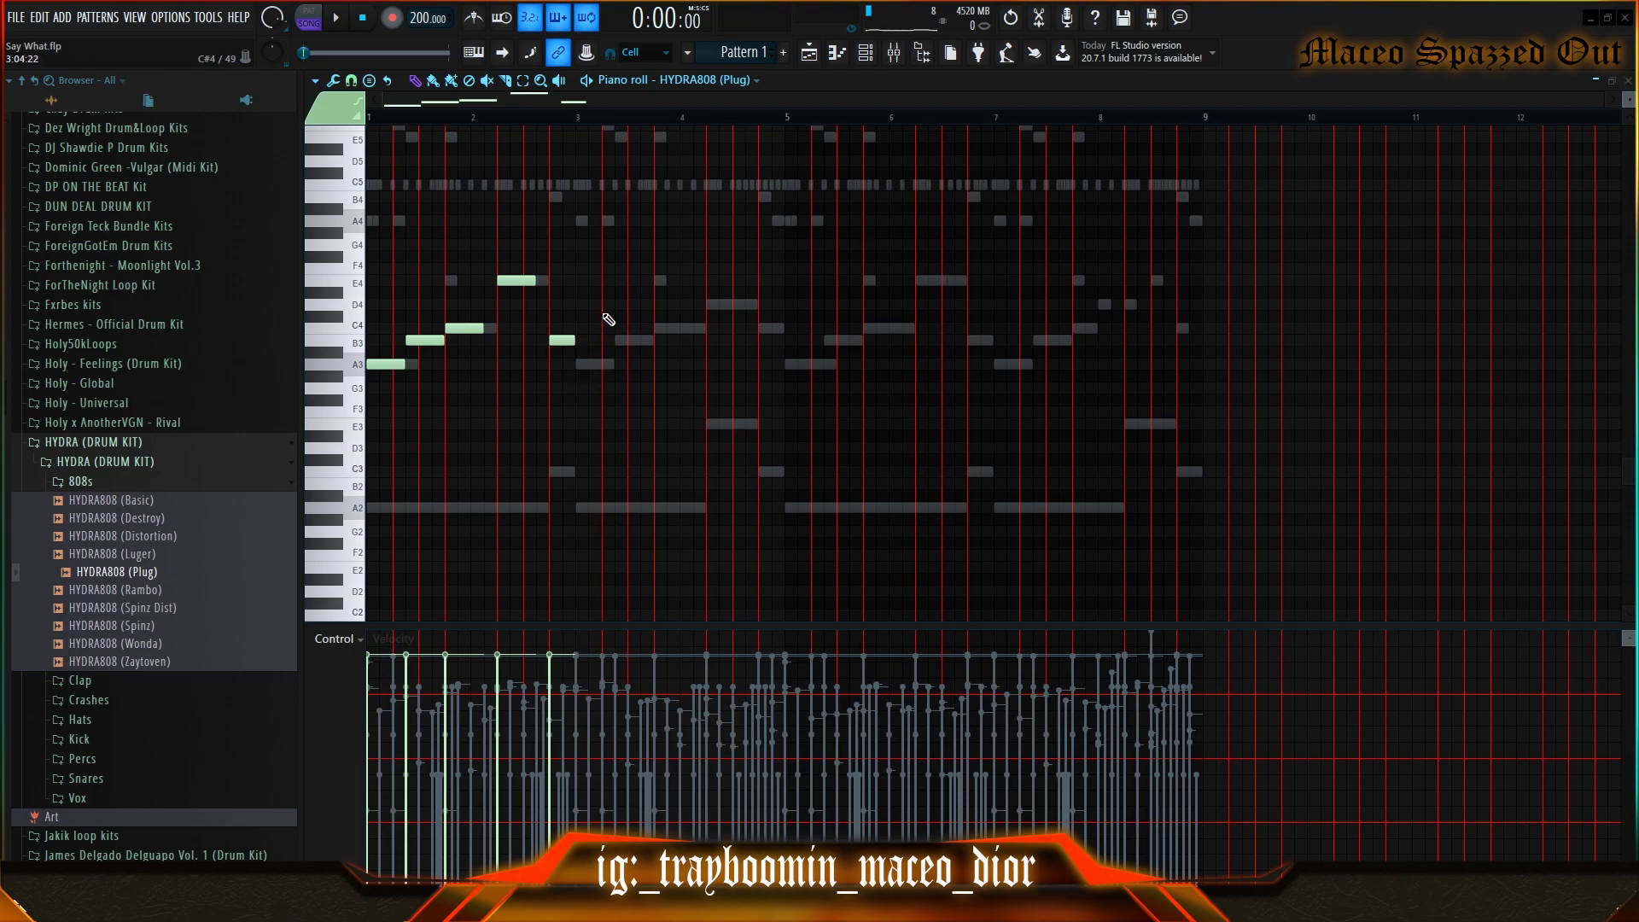
# - Play back and audition the opening HYDRA808 bassline
pyautogui.hotkey('ctrl', 'z')
pyautogui.press('space')
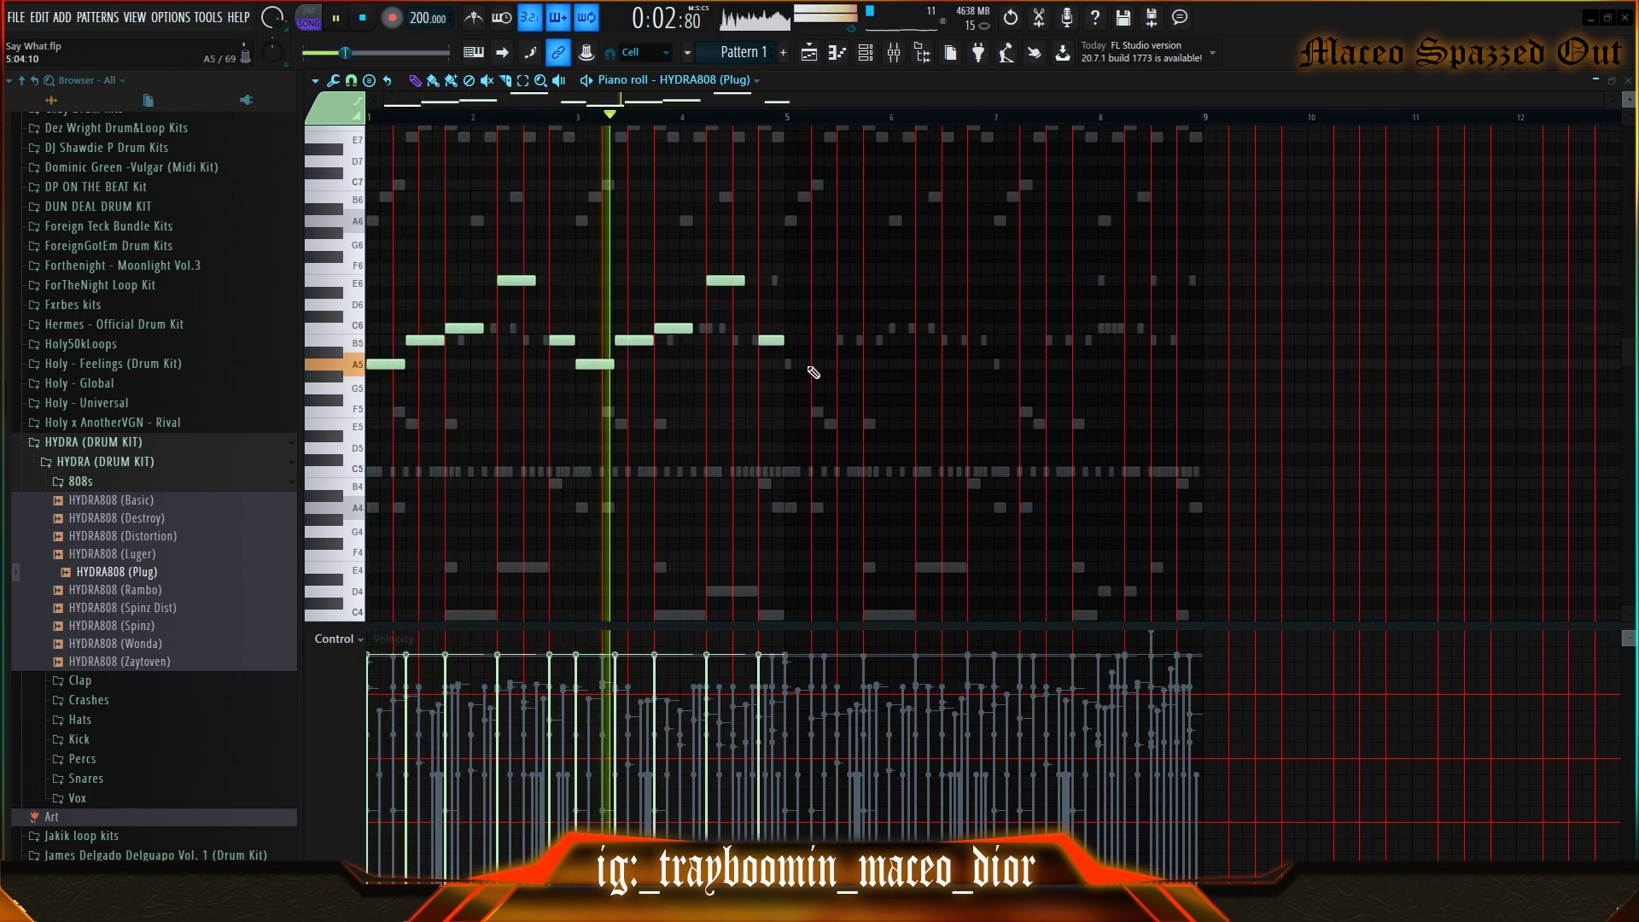
pyautogui.keyDown('ctrl'); pyautogui.moveTo(813, 385); pyautogui.dragTo(385, 232); pyautogui.keyUp('ctrl')
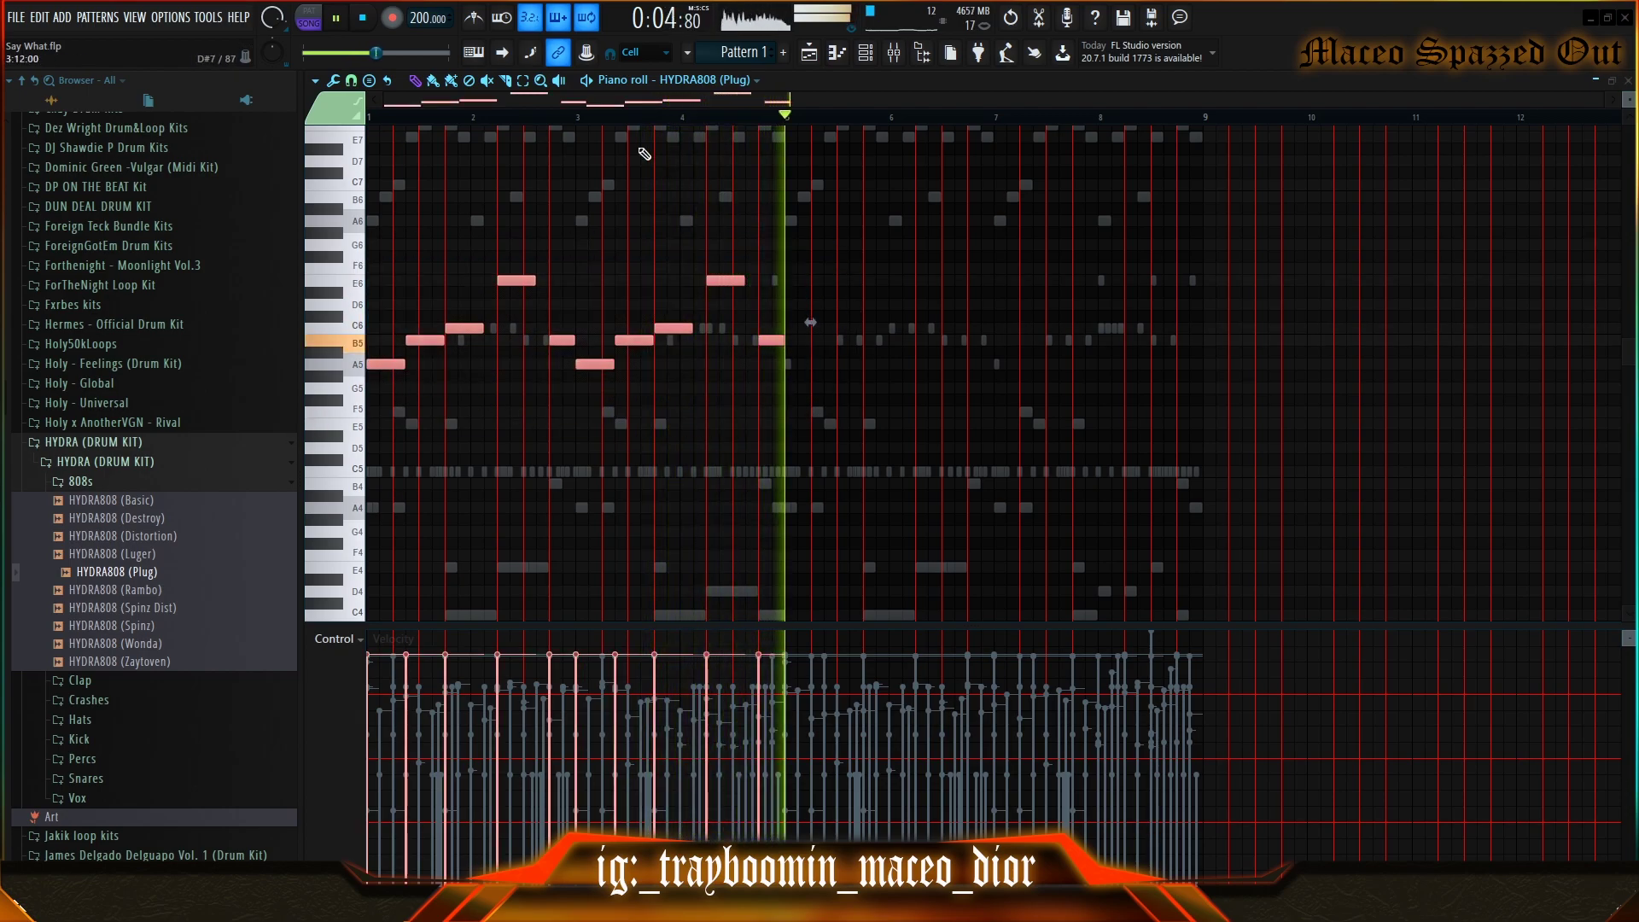
pyautogui.press('space')
pyautogui.click(624, 119)
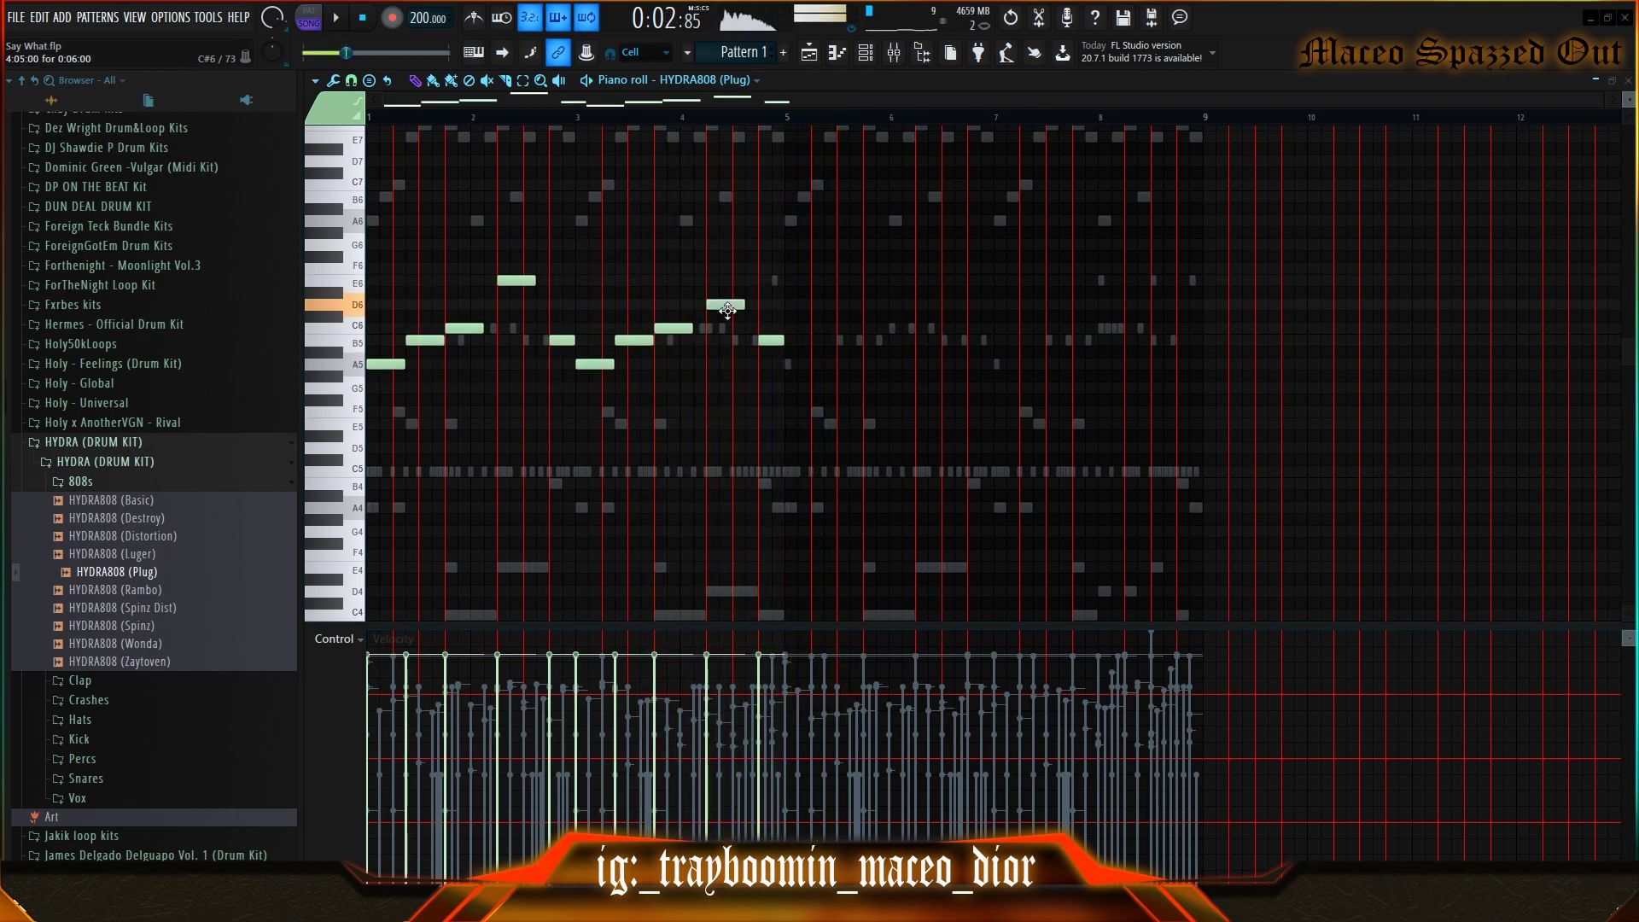
pyautogui.press('space')
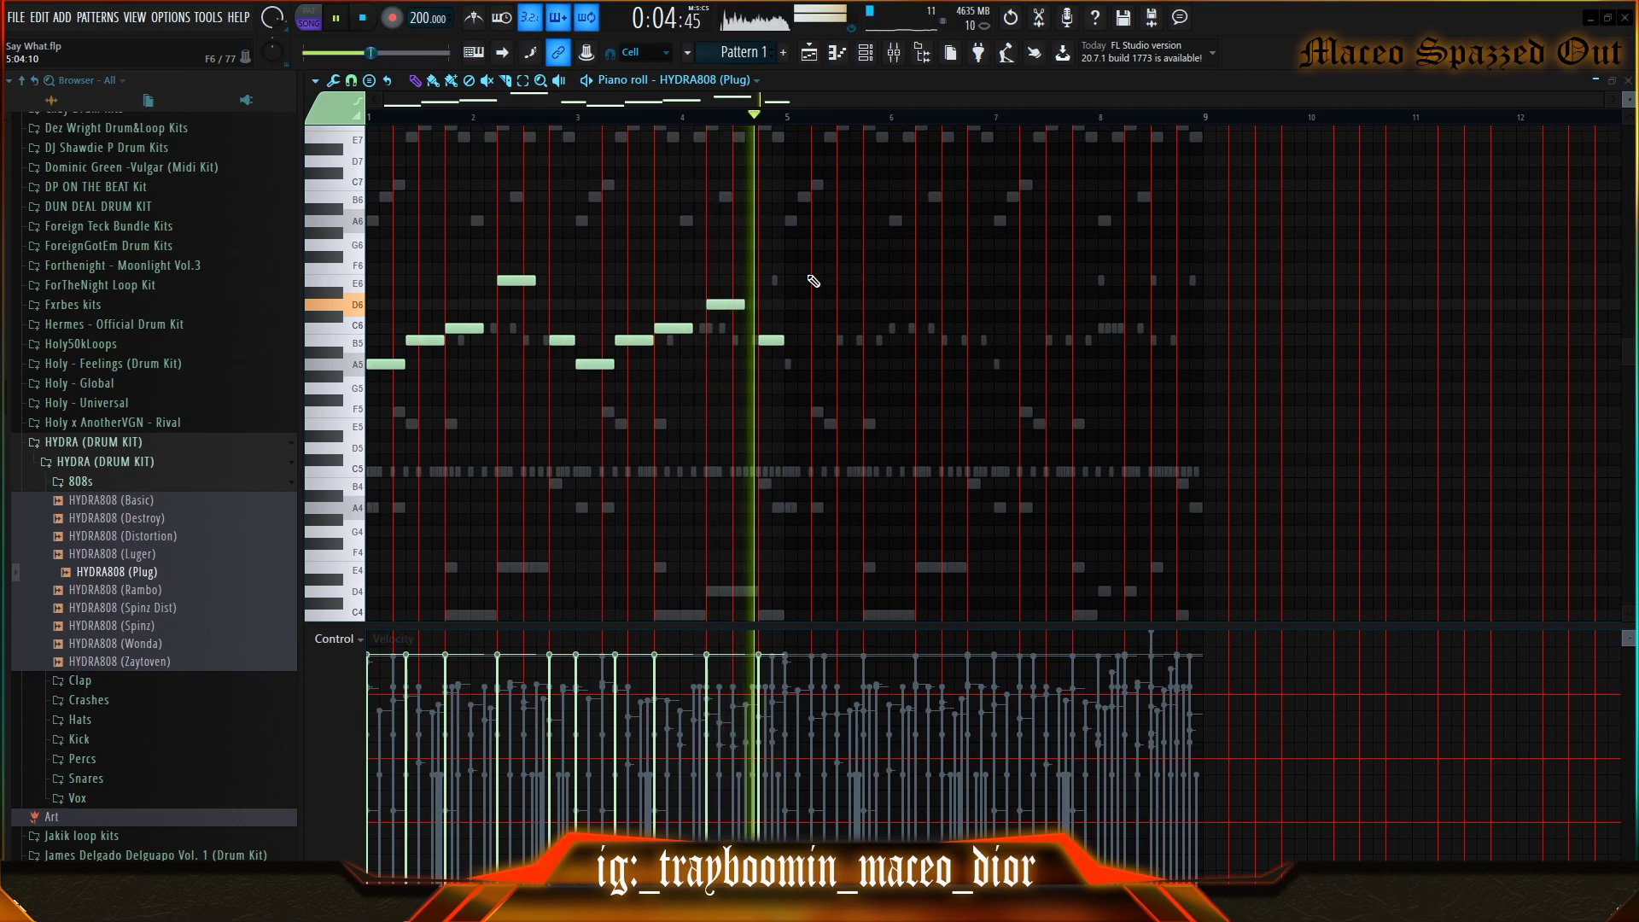
pyautogui.press('space')
# - Duplicate the 808 phrase to the right and shift the copy later
pyautogui.keyDown('ctrl'); pyautogui.moveTo(833, 390); pyautogui.dragTo(372, 244); pyautogui.keyUp('ctrl')
pyautogui.hotkey('ctrl', 'b')
pyautogui.hotkey('shift', 'Right')
pyautogui.hotkey('shift', 'Right')
pyautogui.hotkey('shift', 'Right')
pyautogui.hotkey('ctrl', 'd')
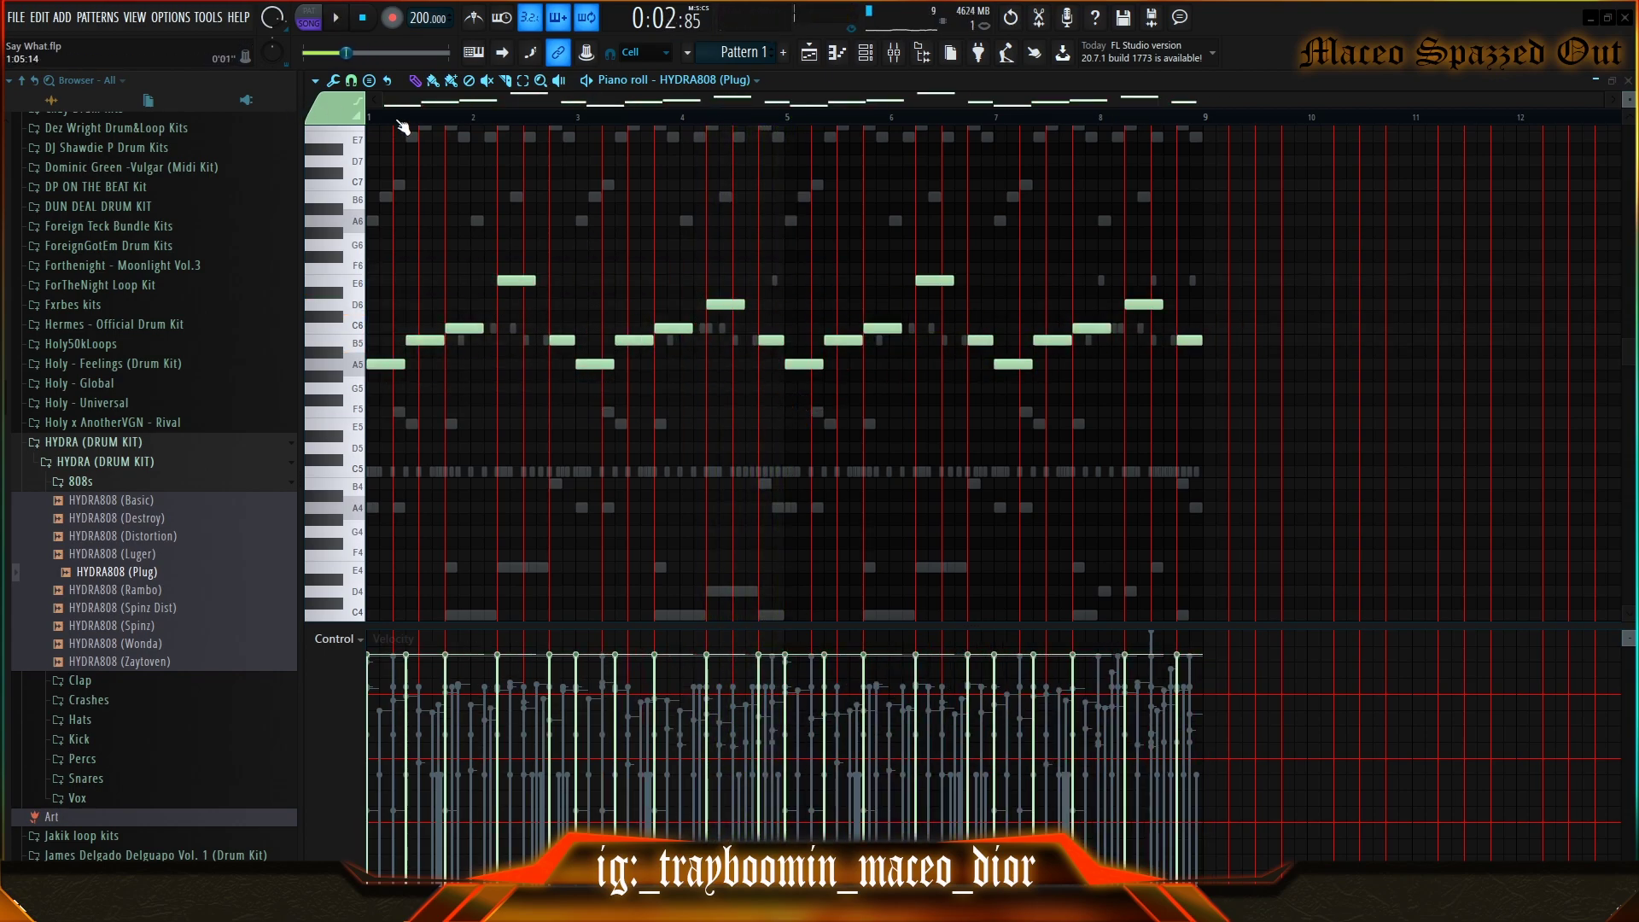
# - Delete the B5 808 notes in bar 2 and near bar 7
pyautogui.press('space')
pyautogui.rightClick(426, 341)
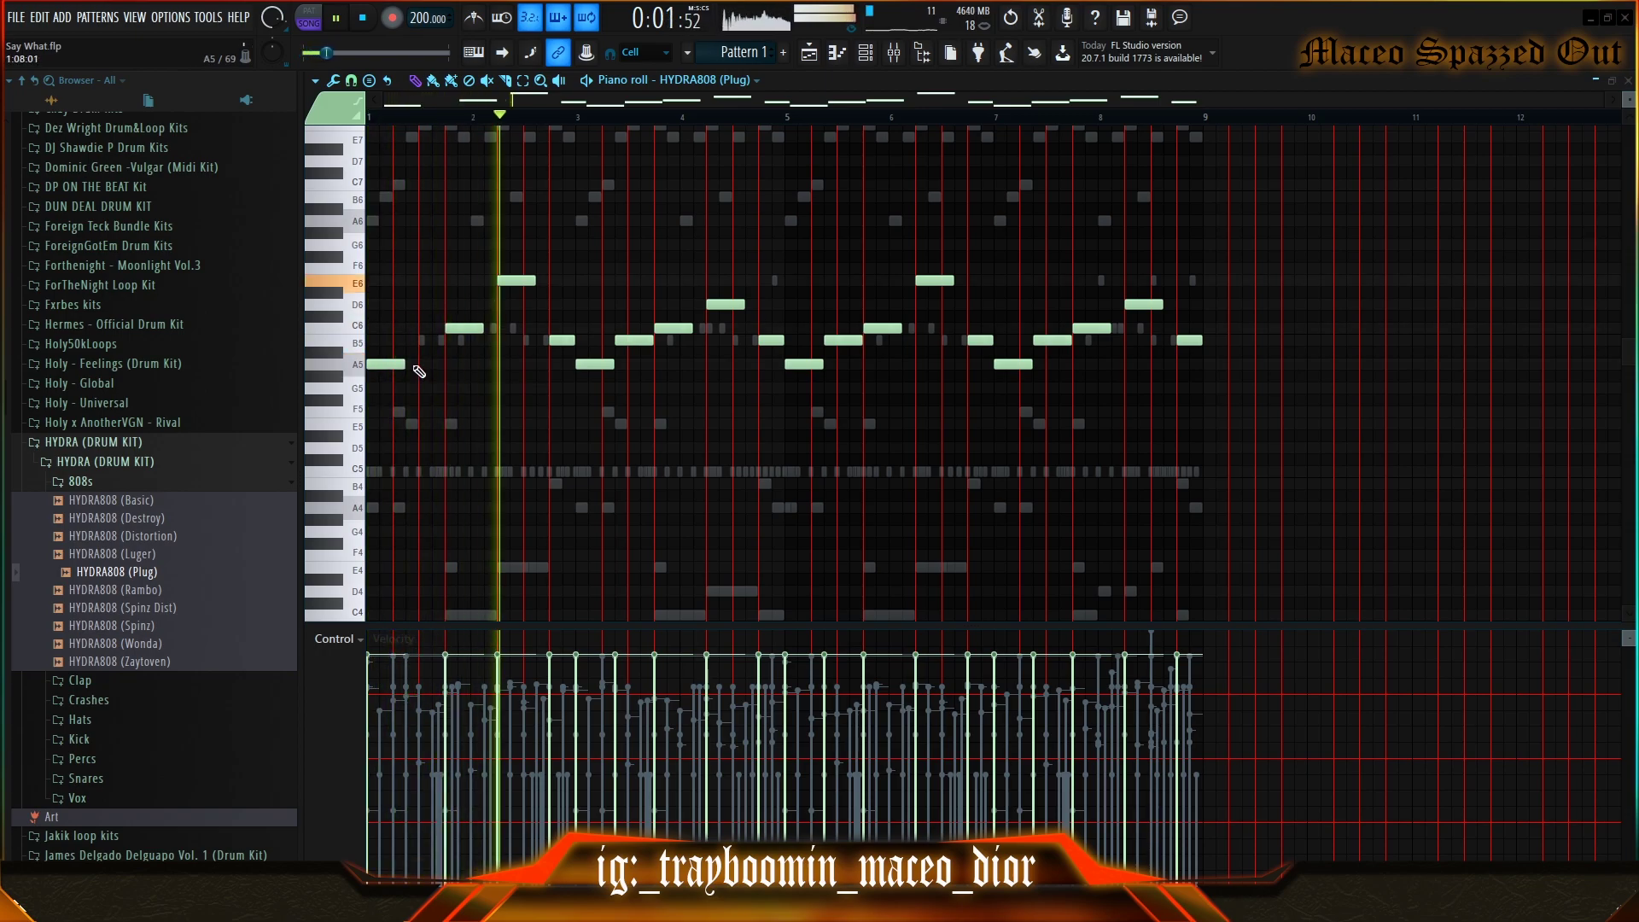
pyautogui.press('F6')
pyautogui.rightClick(565, 706)
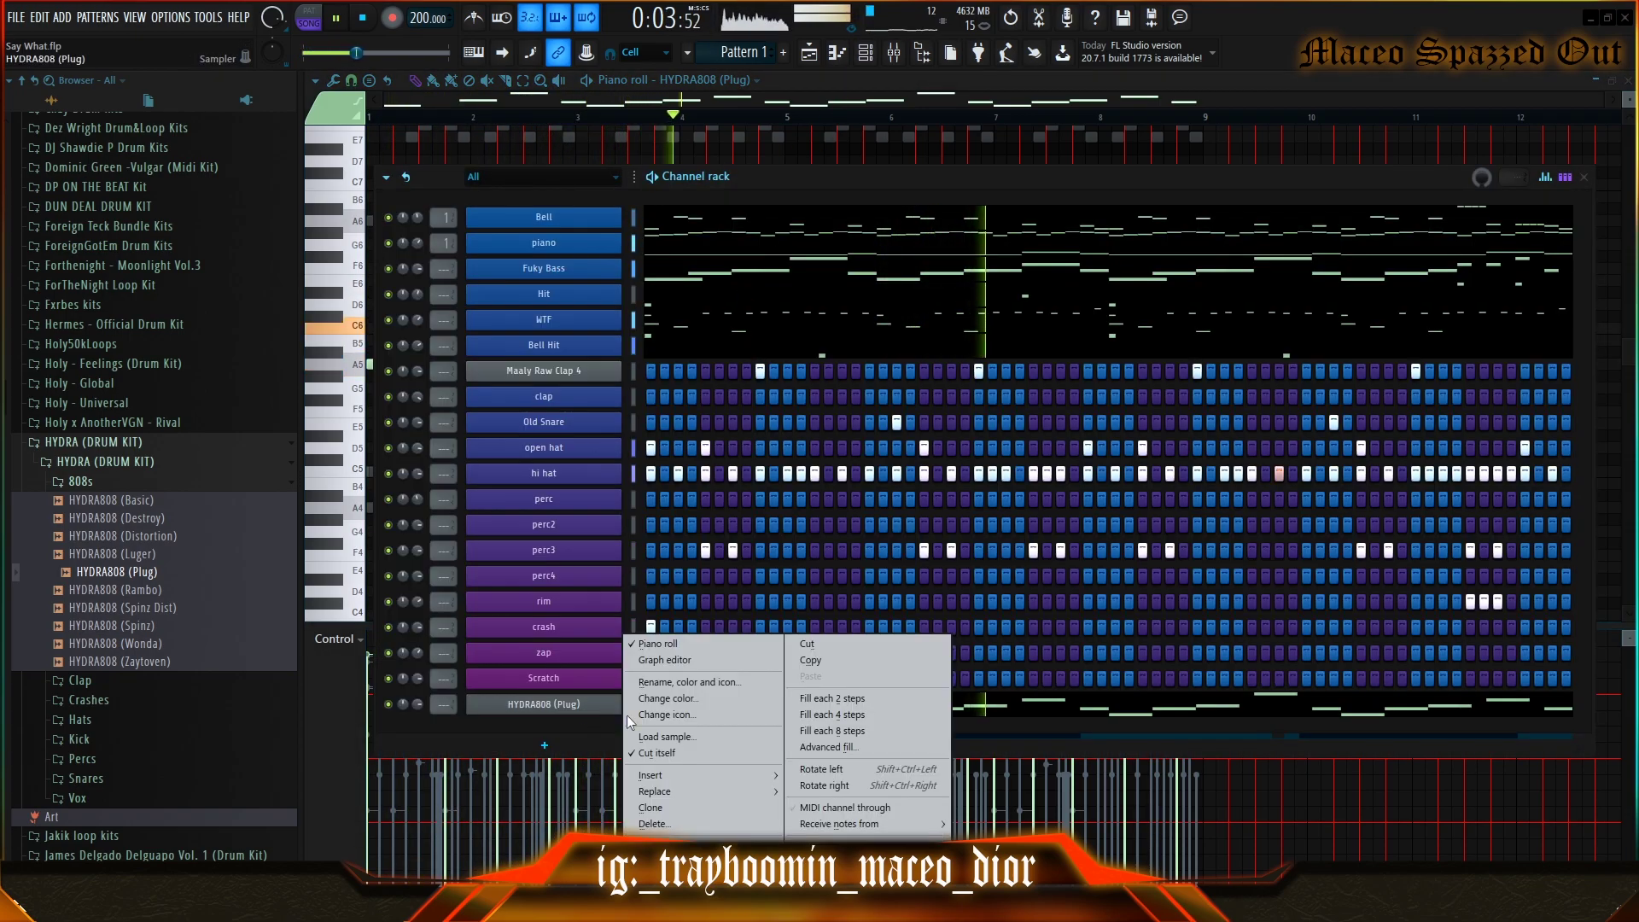
pyautogui.click(657, 645)
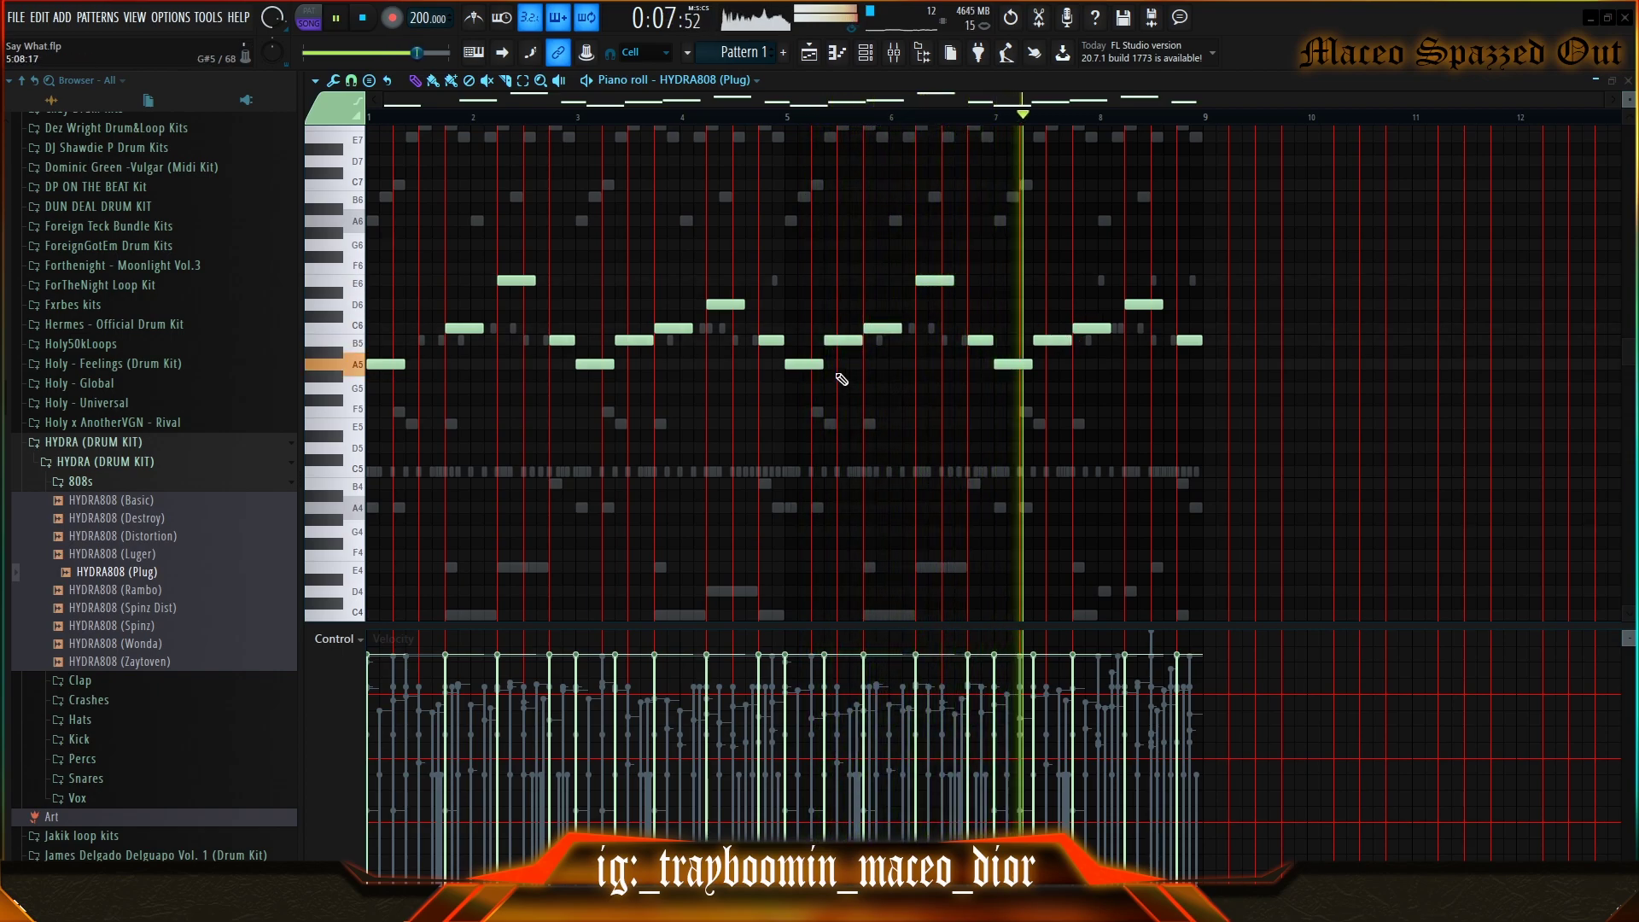
pyautogui.rightClick(843, 340)
# - Lengthen the first A5 808 note and the A5 note in bar 5
pyautogui.moveTo(405, 366); pyautogui.dragTo(436, 365)
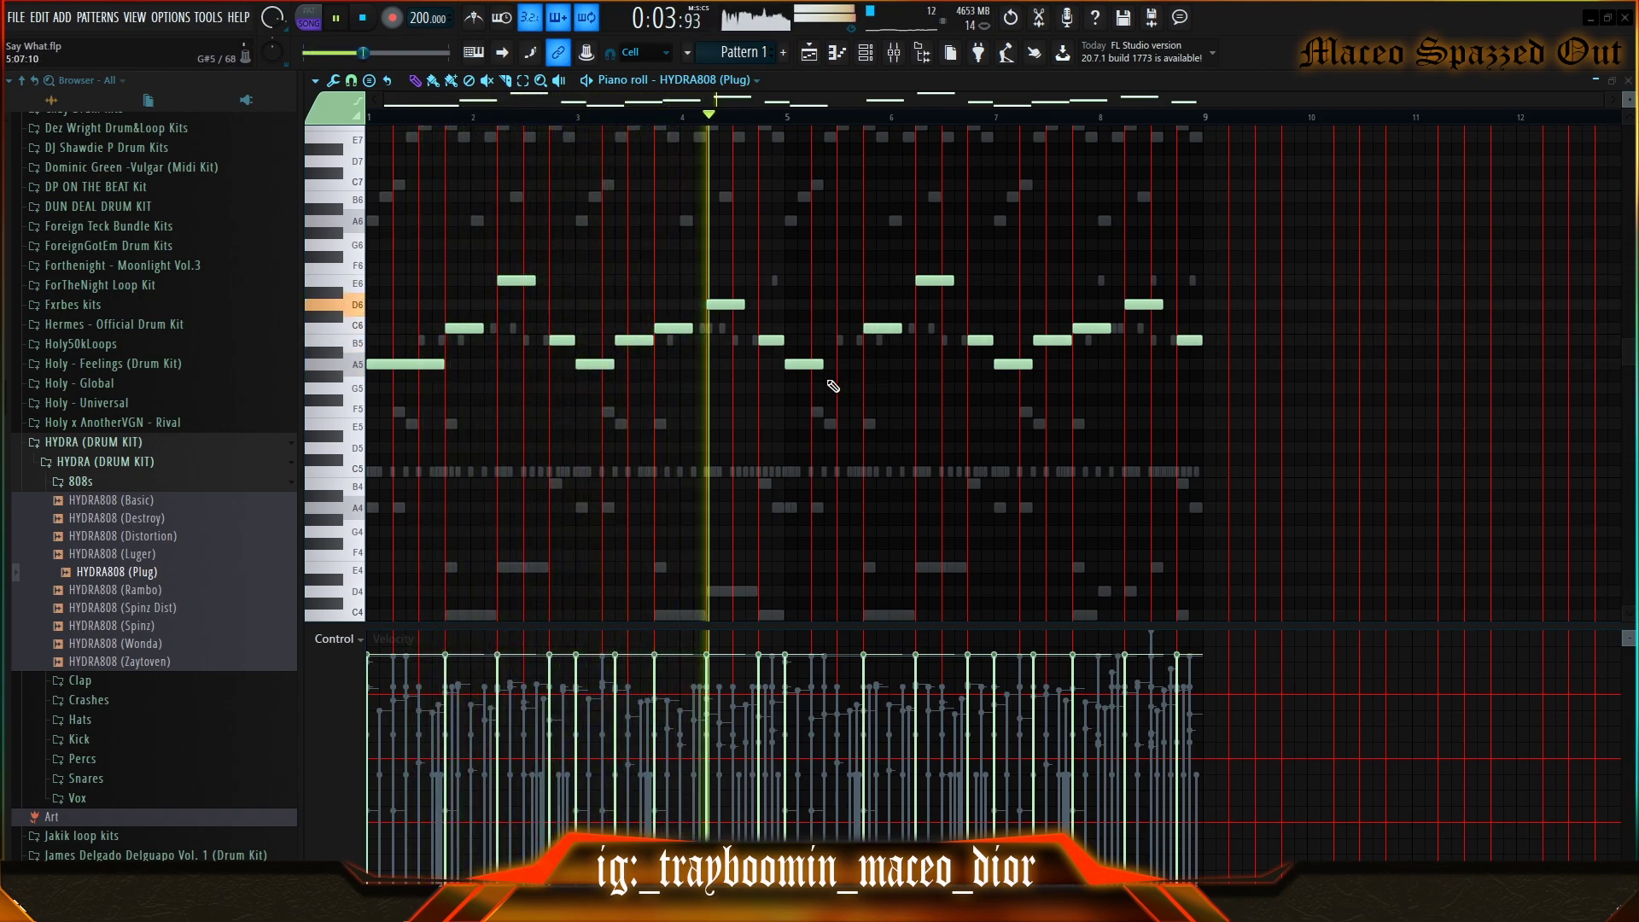
pyautogui.moveTo(821, 364); pyautogui.dragTo(860, 365)
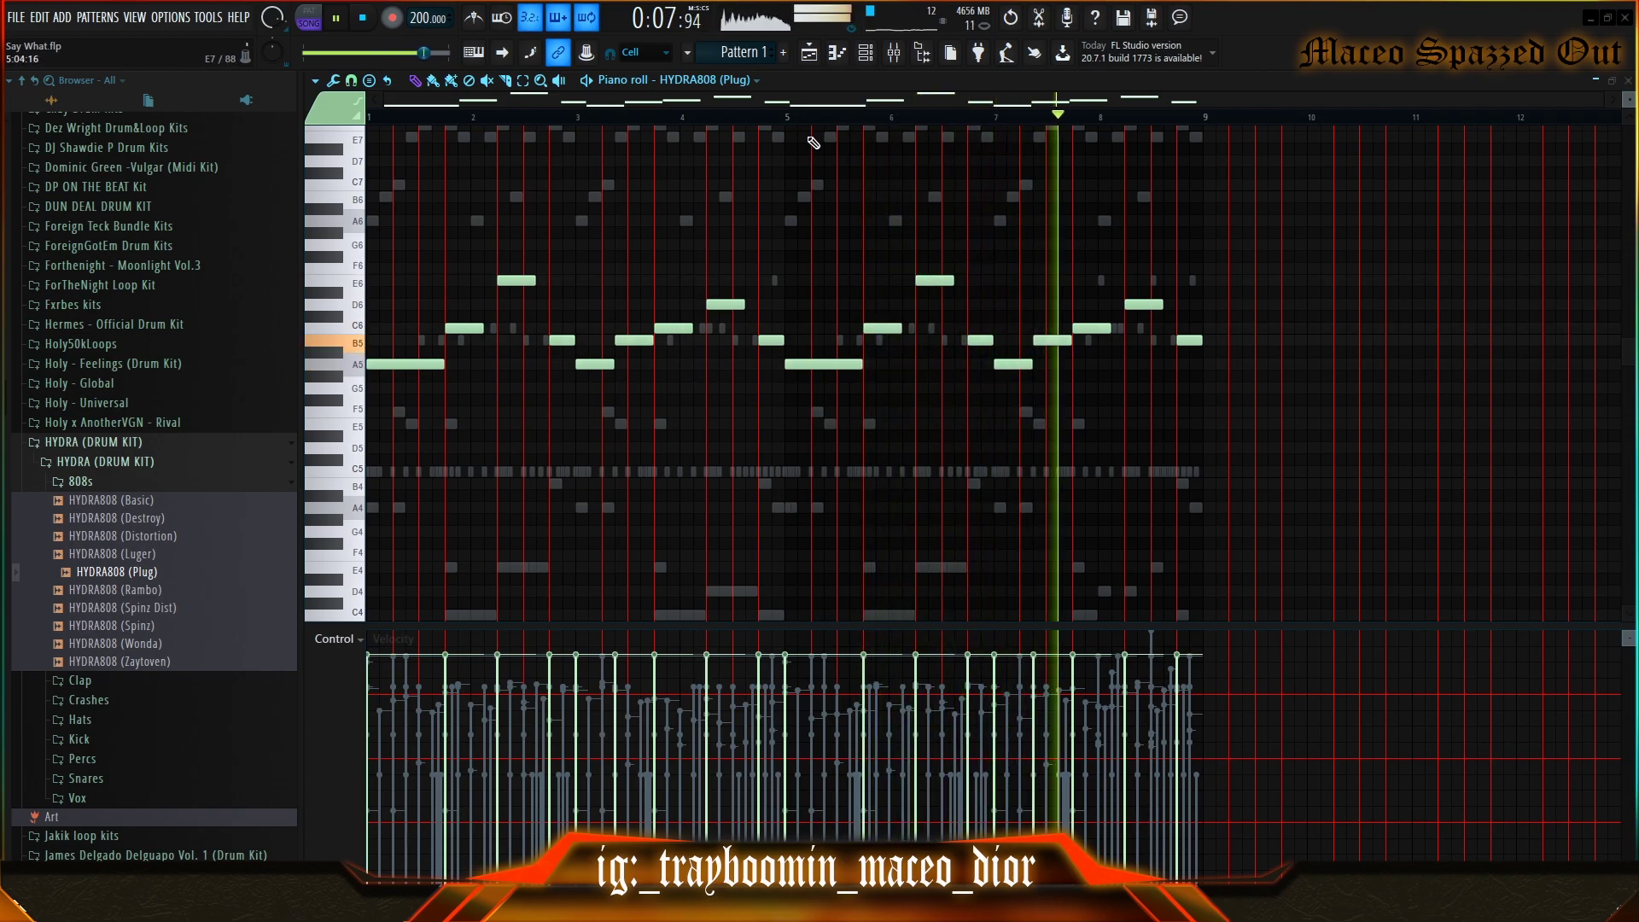
pyautogui.click(92, 442)
pyautogui.click(866, 52)
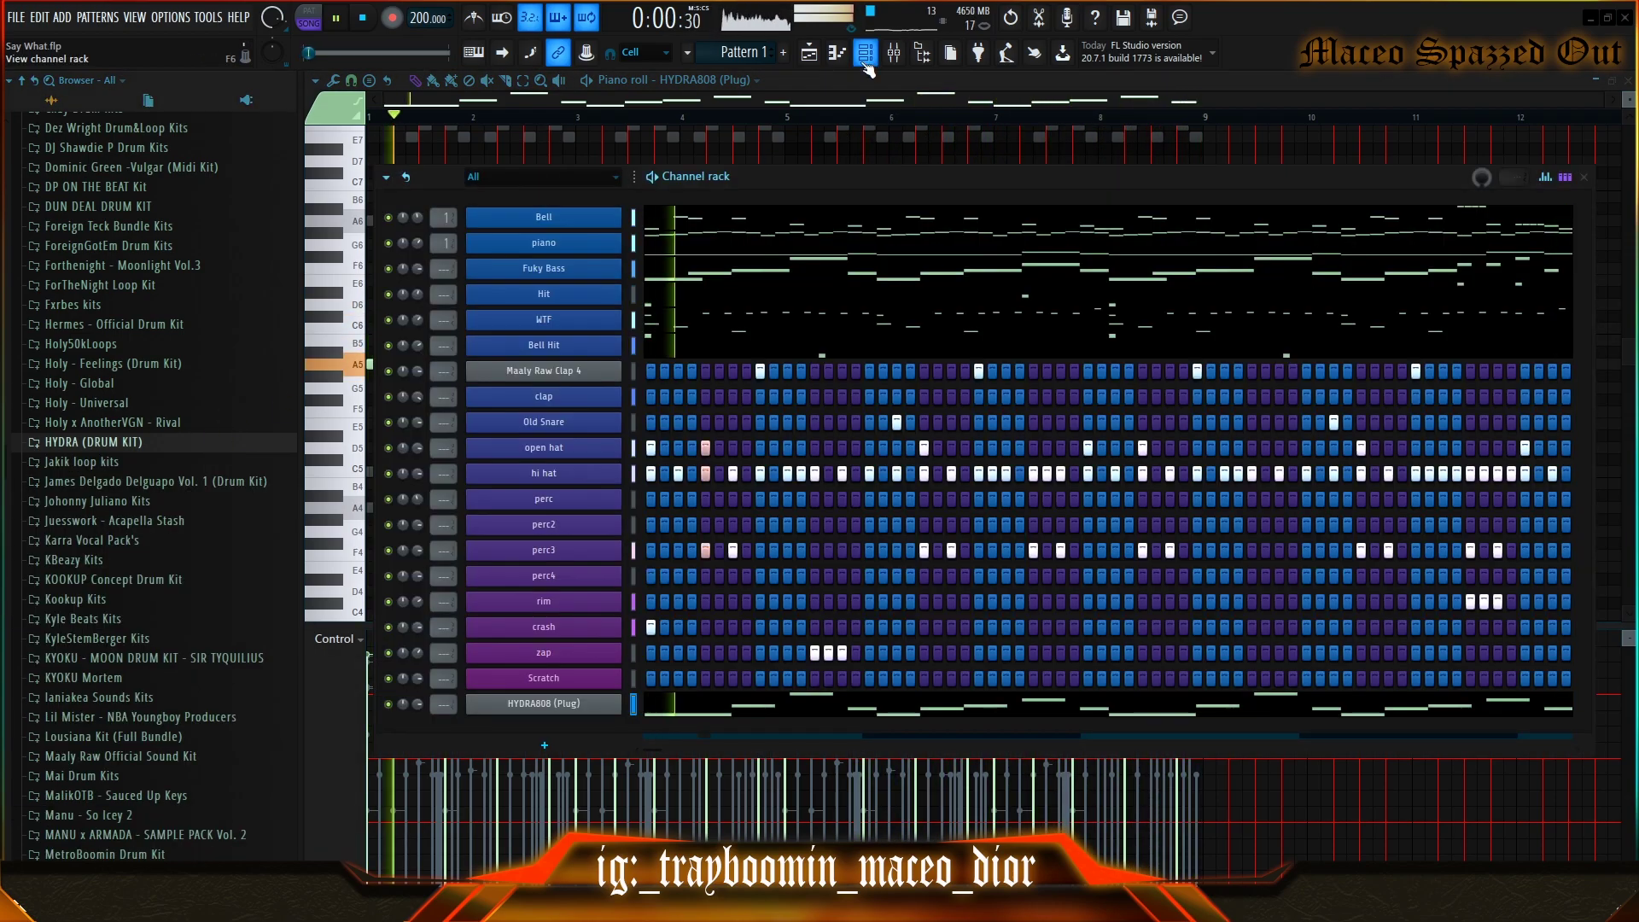
pyautogui.press('space')
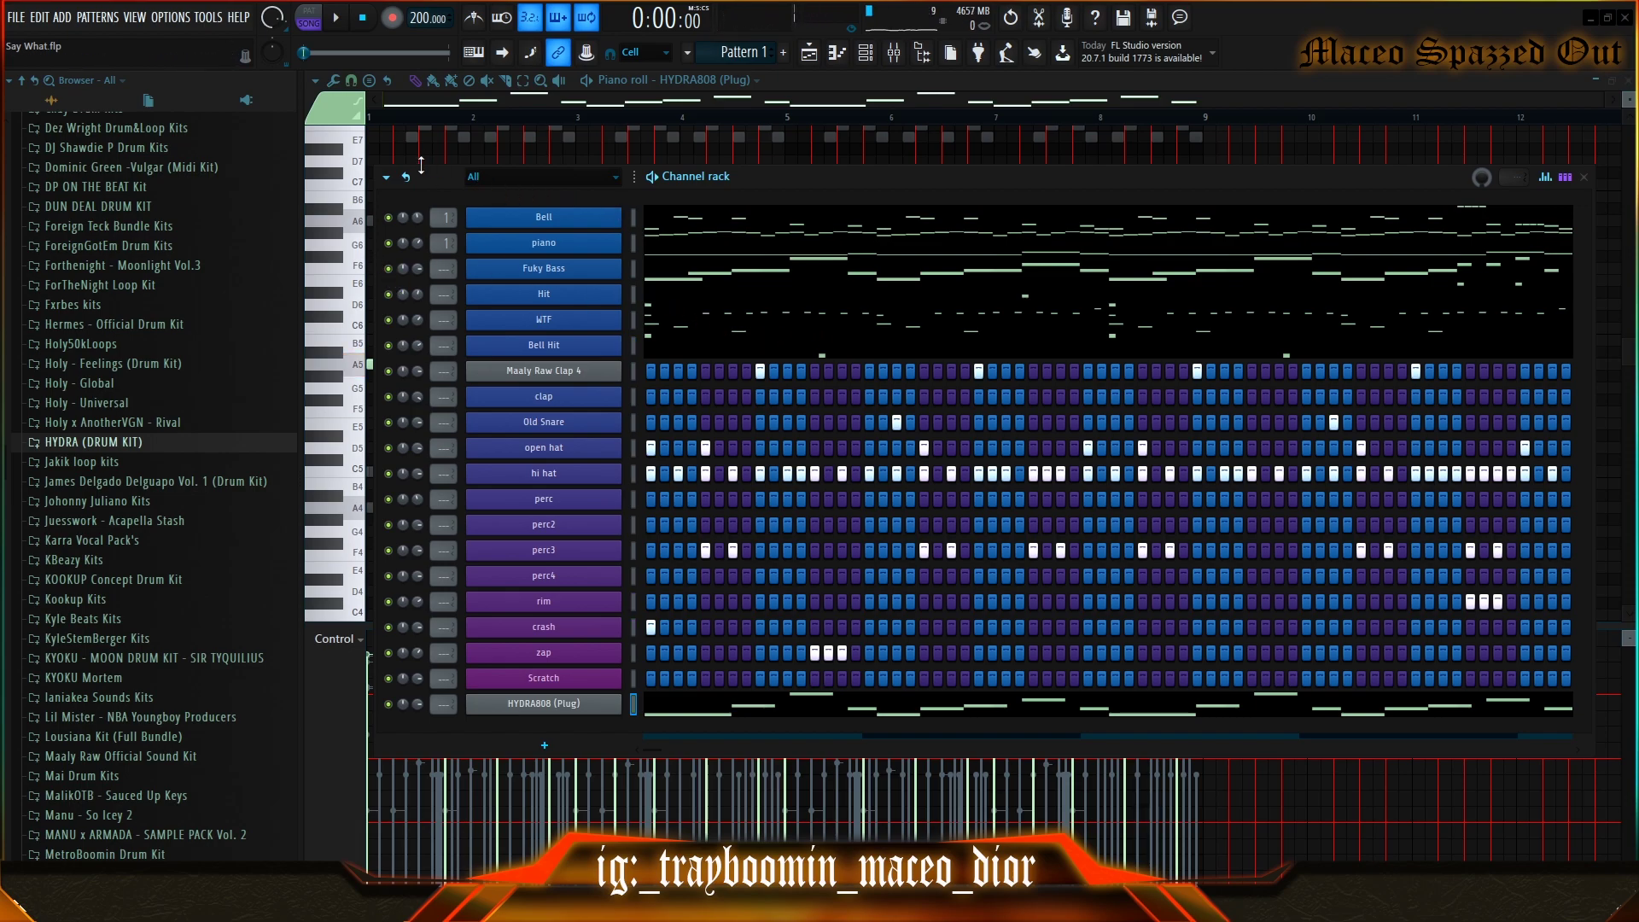
pyautogui.moveTo(421, 169); pyautogui.dragTo(503, 167)
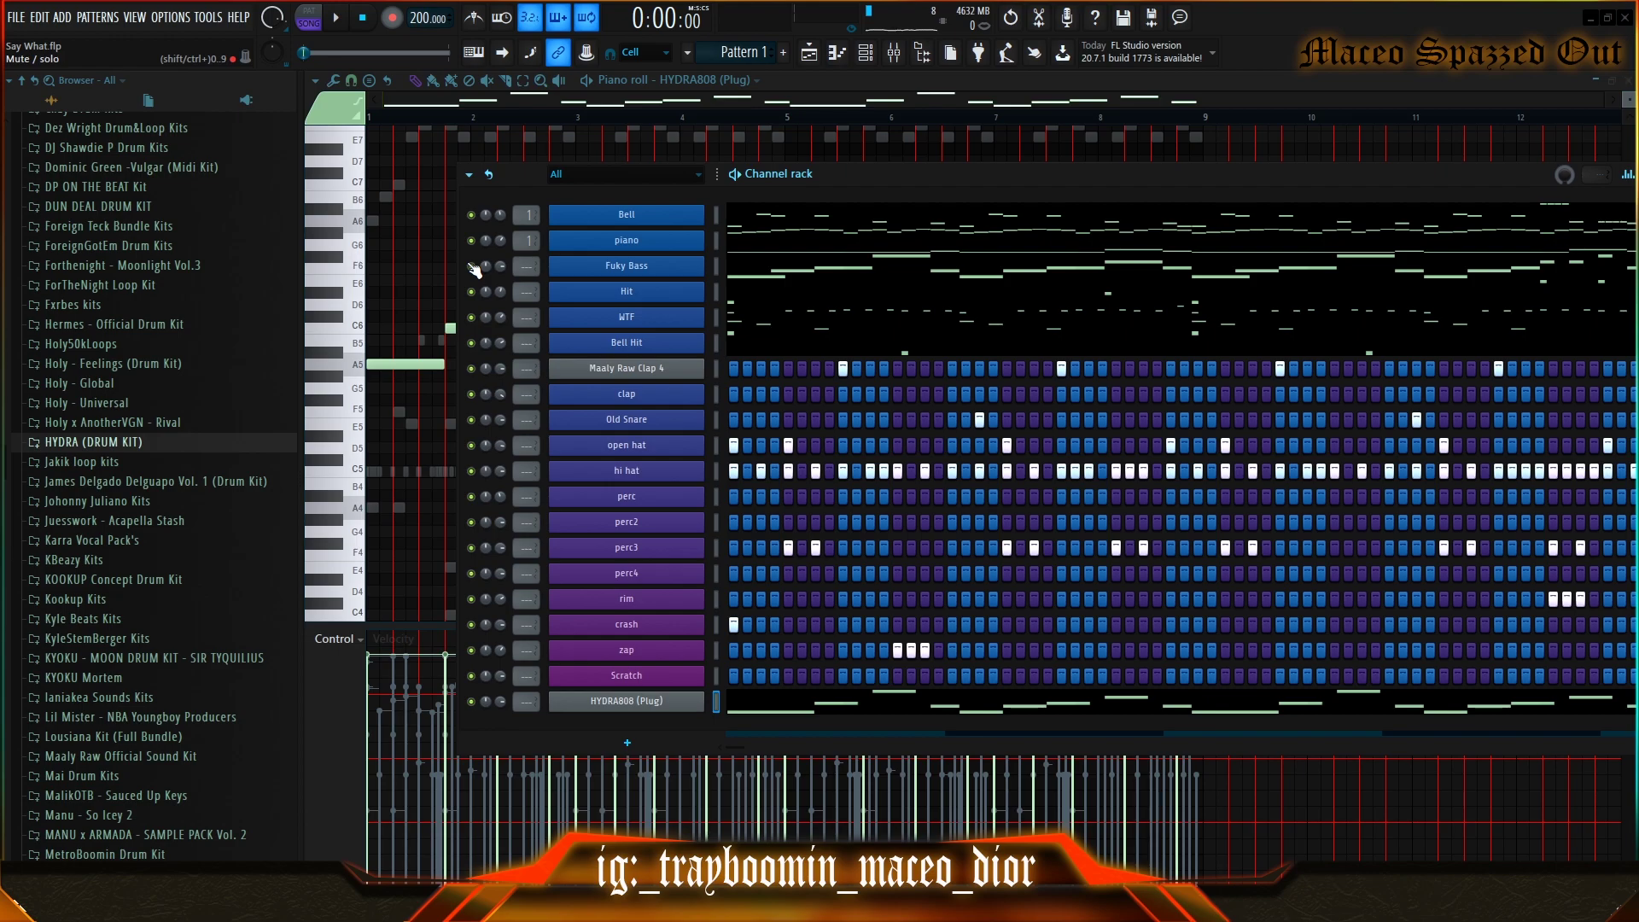
pyautogui.click(375, 18)
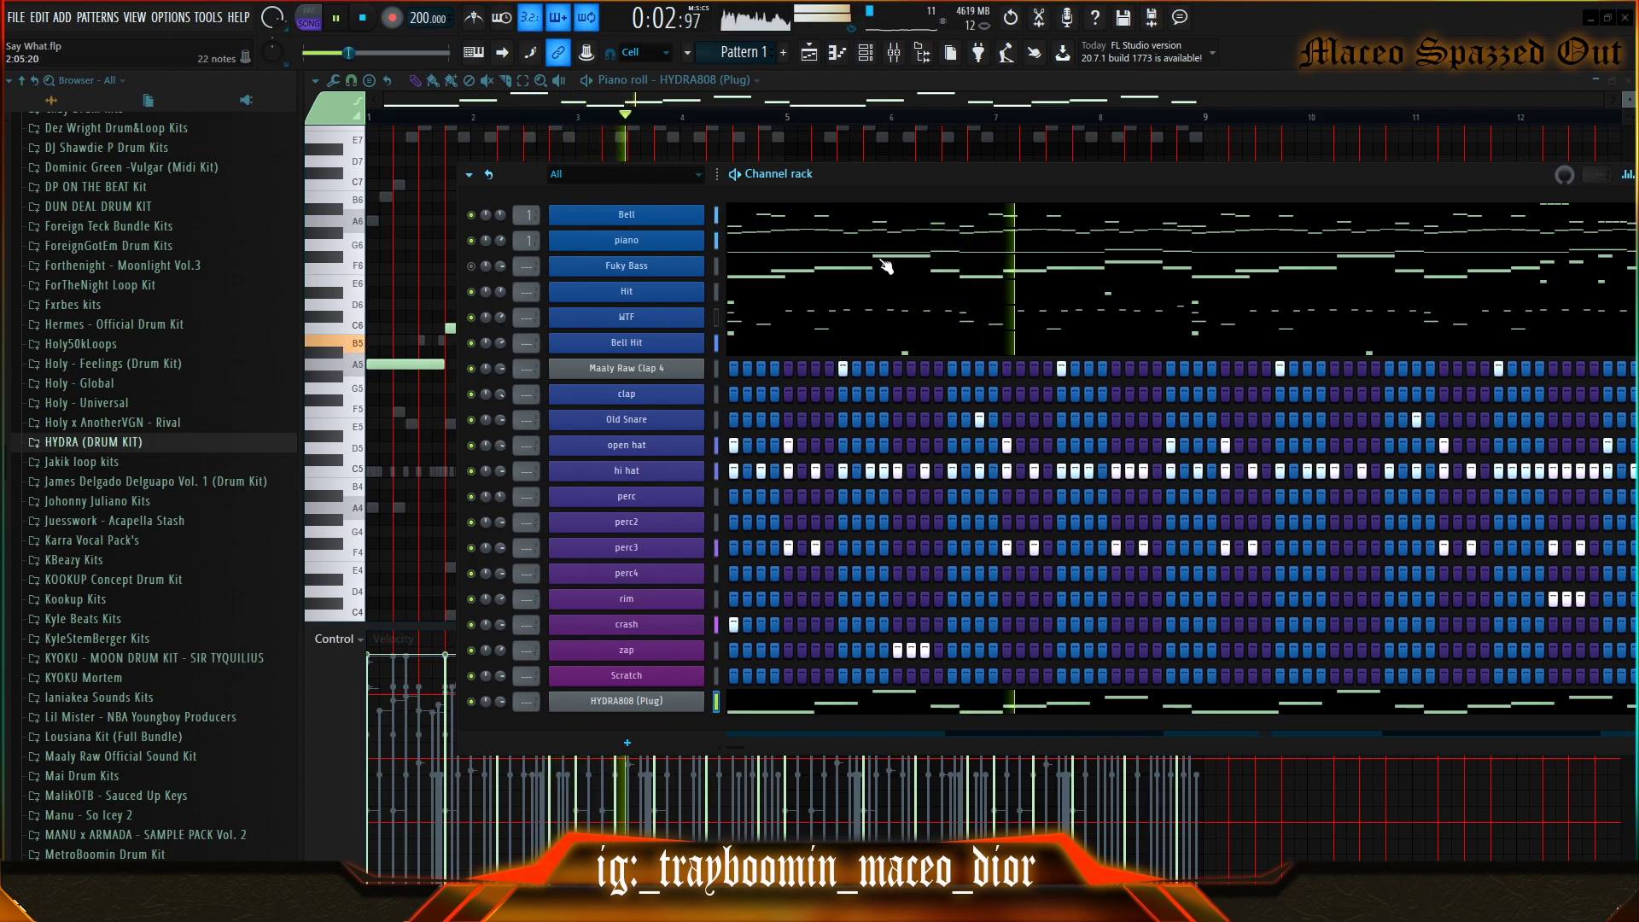
pyautogui.moveTo(959, 176); pyautogui.dragTo(779, 175)
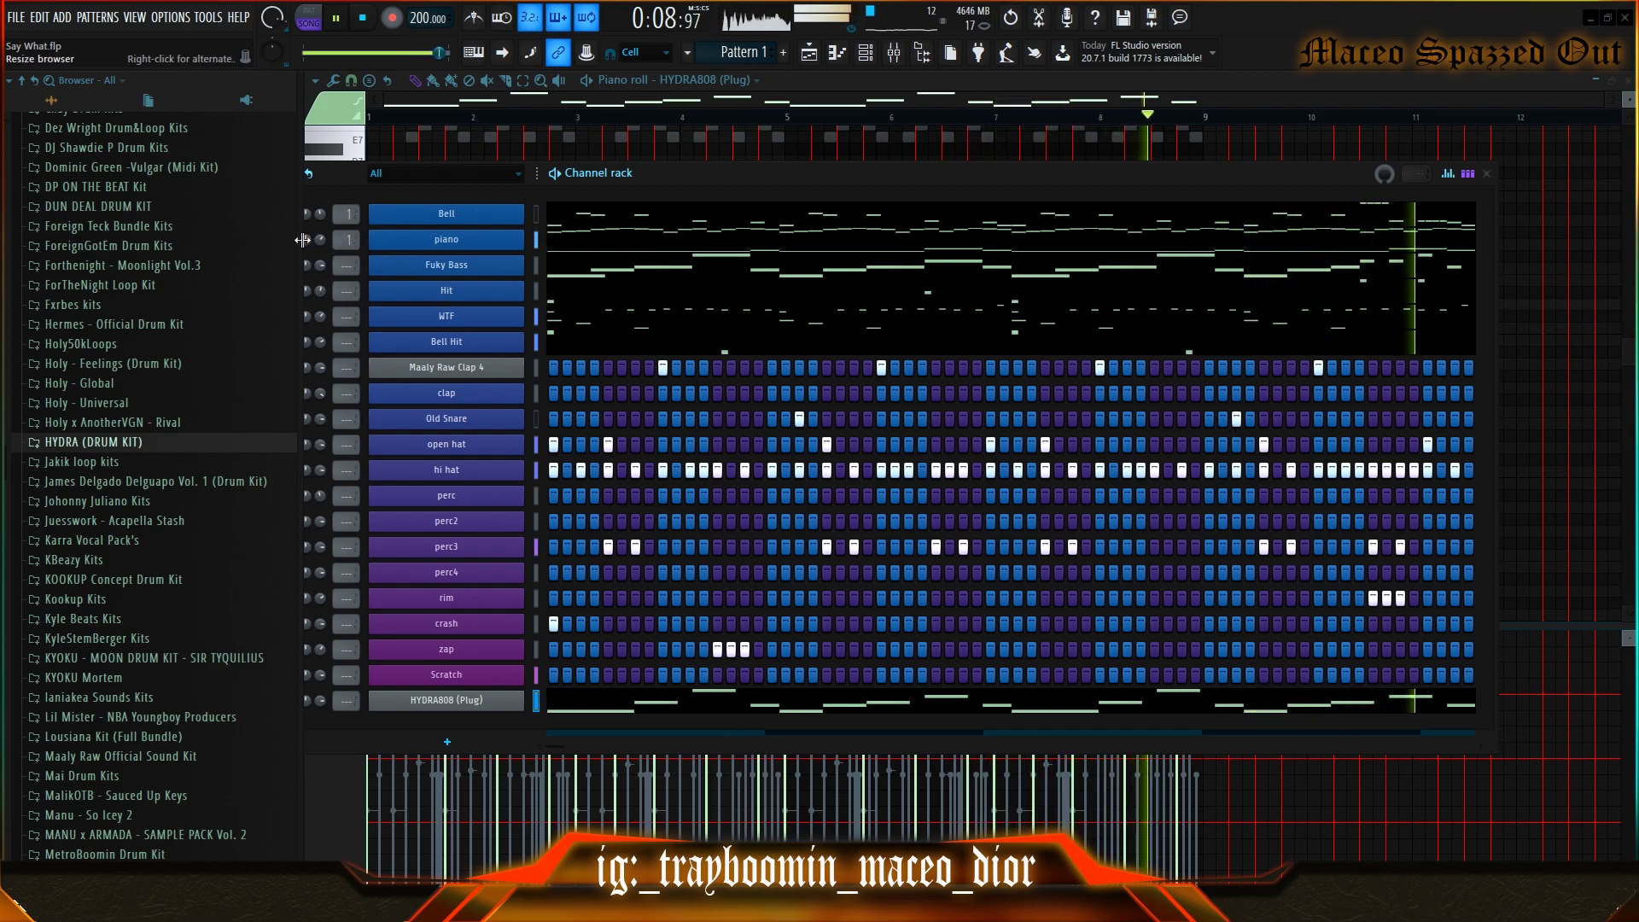
pyautogui.moveTo(602, 173); pyautogui.dragTo(717, 162)
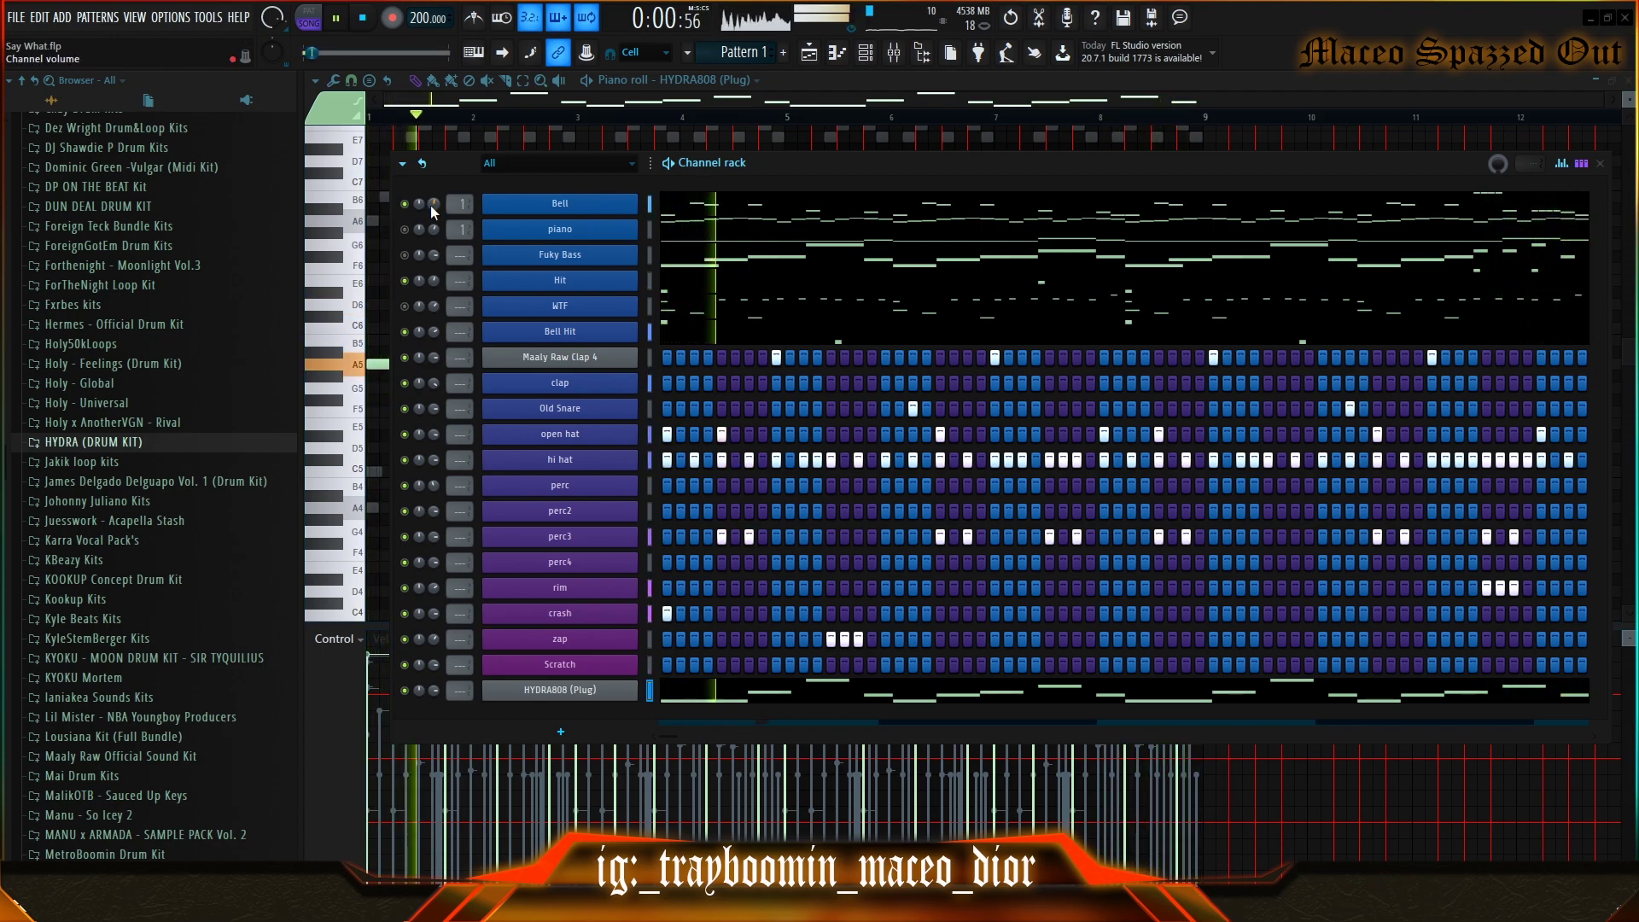
pyautogui.press('space')
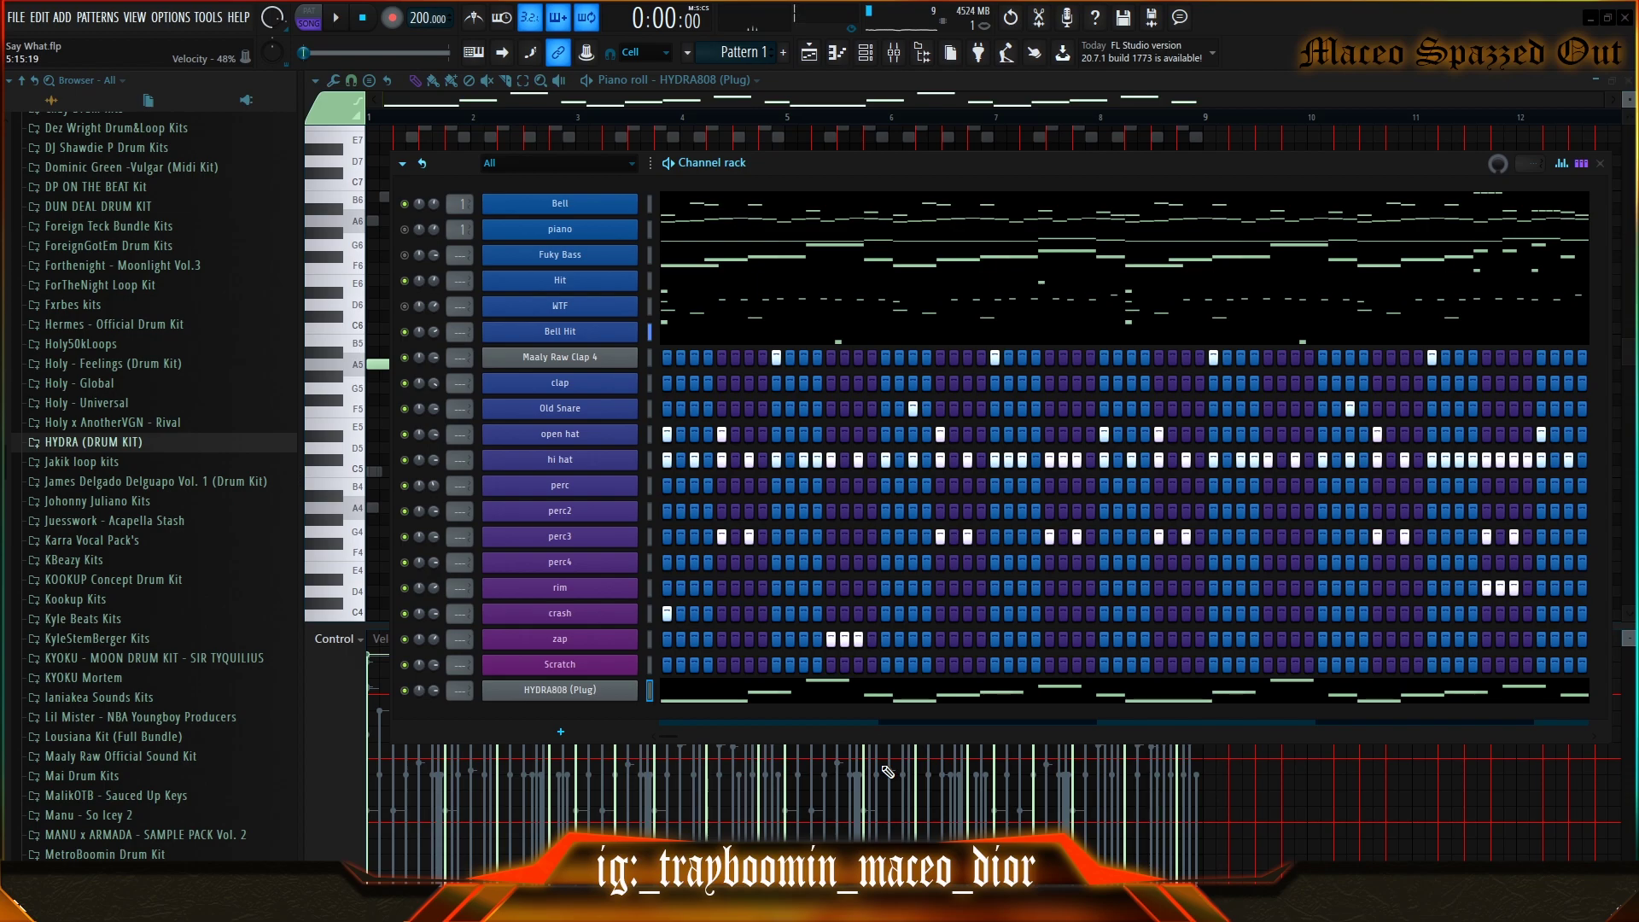